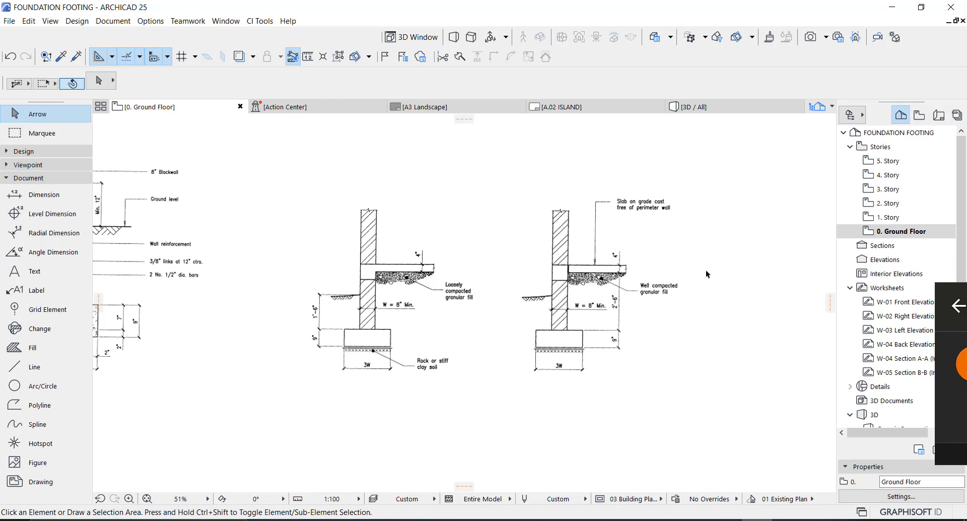
Examine the three foundation footing details, including their wall widths, floor slabs, granular fill, footing depths and reinforcement notes
{"action": "left_click_drag", "start_coordinate": [483, 273], "coordinate": [553, 263]}
{"action": "middle_click_drag", "start_coordinate": [545, 253], "coordinate": [649, 261]}
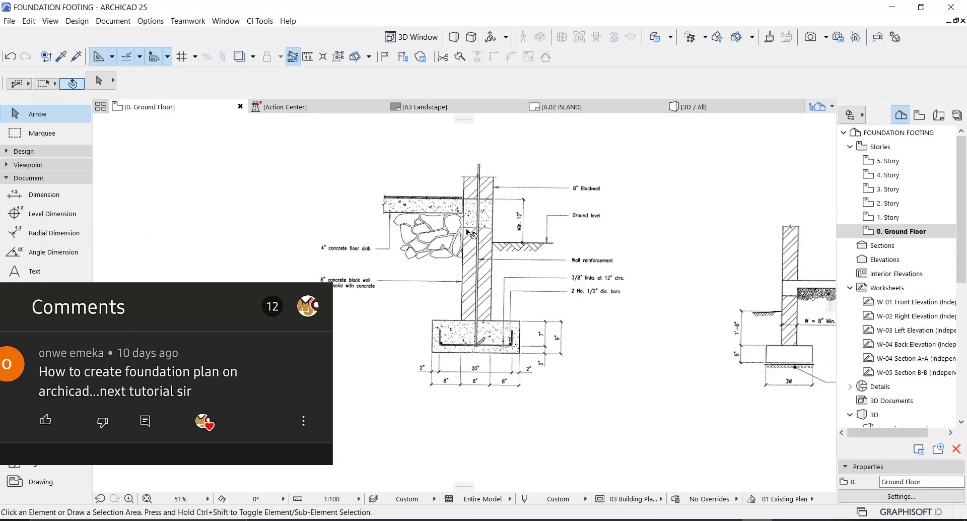
{"action": "scroll", "coordinate": [473, 217], "scroll_direction": "up", "scroll_amount": 3}
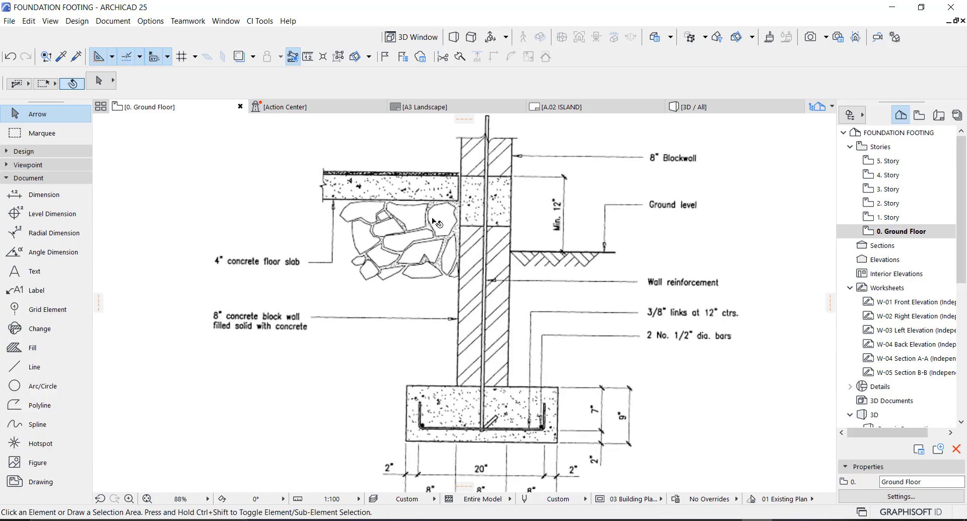
{"action": "scroll", "coordinate": [340, 268], "scroll_direction": "down", "scroll_amount": 1}
{"action": "middle_click_drag", "start_coordinate": [745, 348], "coordinate": [270, 291]}
{"action": "scroll", "coordinate": [455, 315], "scroll_direction": "up", "scroll_amount": 1}
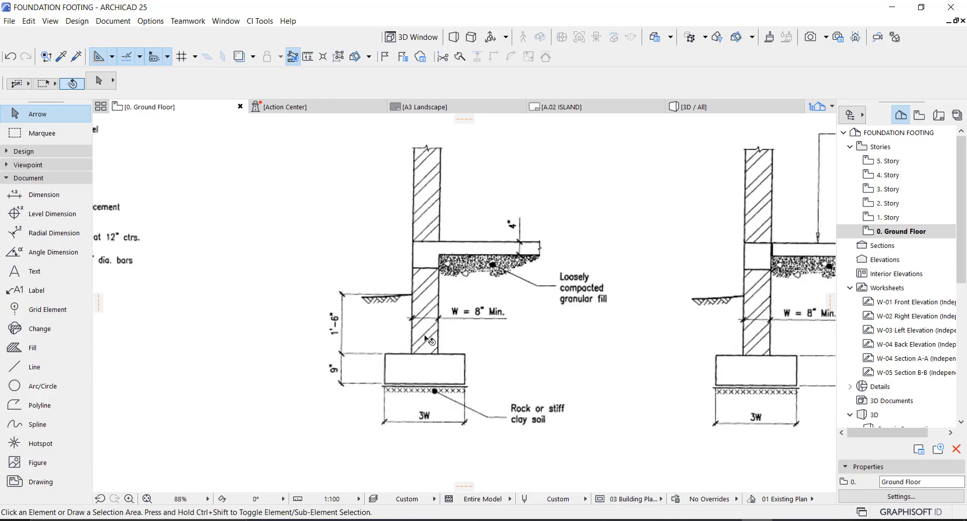
{"action": "scroll", "coordinate": [471, 308], "scroll_direction": "down", "scroll_amount": 2}
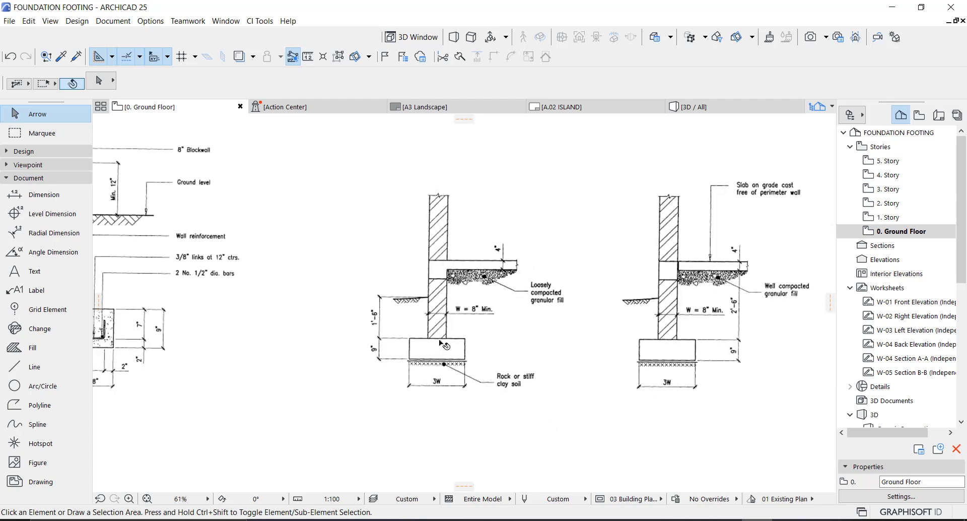
{"action": "scroll", "coordinate": [445, 349], "scroll_direction": "up", "scroll_amount": 4}
{"action": "scroll", "coordinate": [353, 306], "scroll_direction": "down", "scroll_amount": 1}
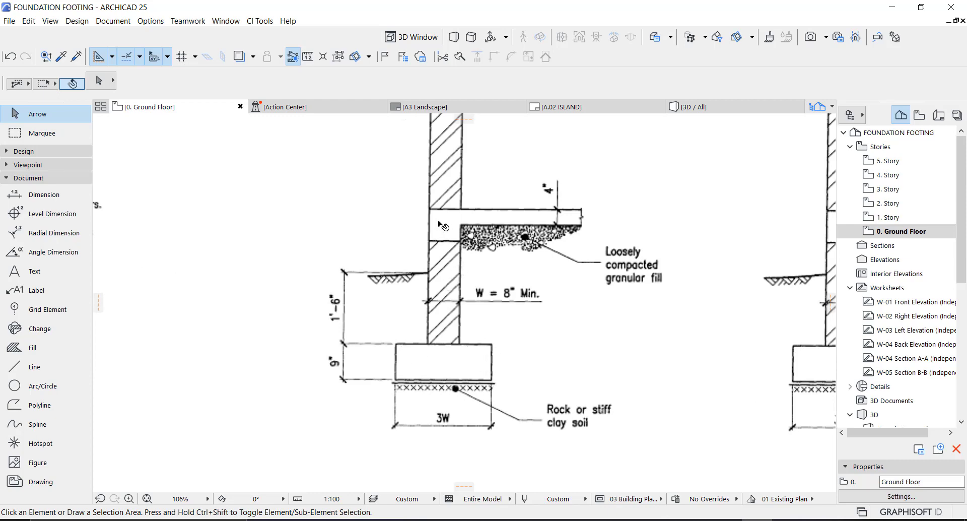
{"action": "scroll", "coordinate": [423, 208], "scroll_direction": "up", "scroll_amount": 4}
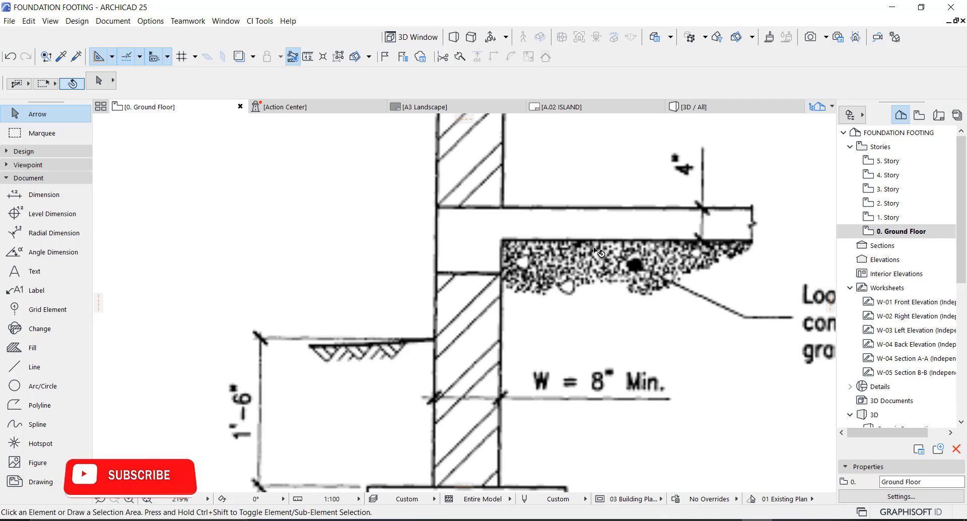
{"action": "scroll", "coordinate": [506, 280], "scroll_direction": "down", "scroll_amount": 5}
{"action": "scroll", "coordinate": [506, 280], "scroll_direction": "down", "scroll_amount": 1}
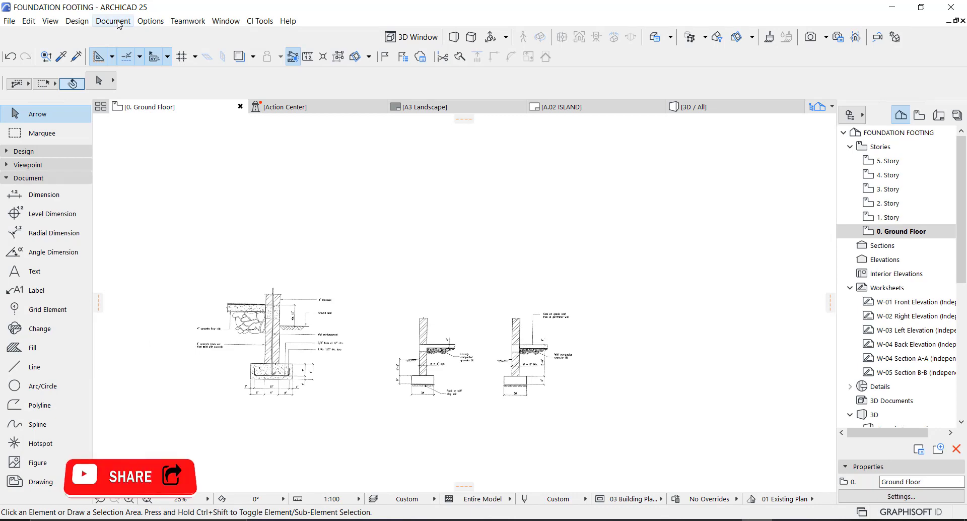
Create a new layer combination named FOUNDATION and apply it to the model view
{"action": "left_click", "coordinate": [111, 21]}
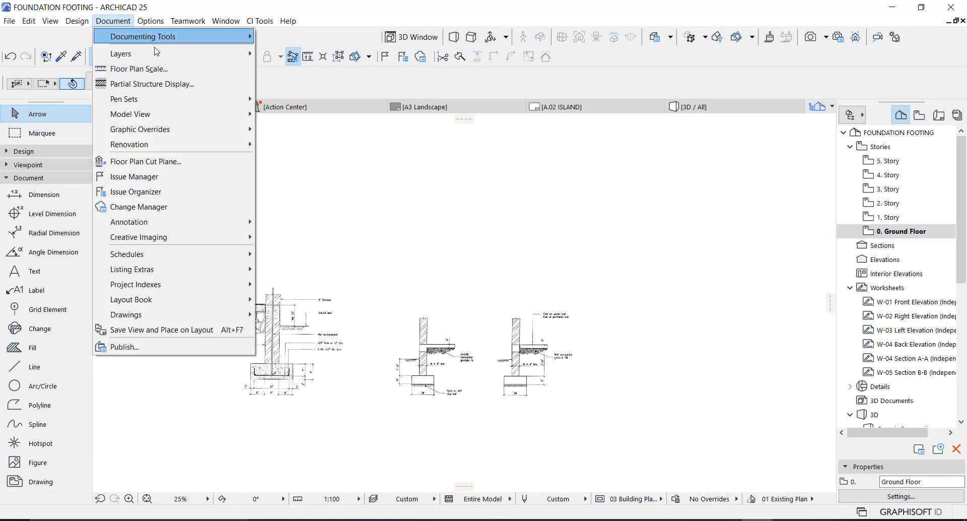
{"action": "mouse_move", "coordinate": [156, 53]}
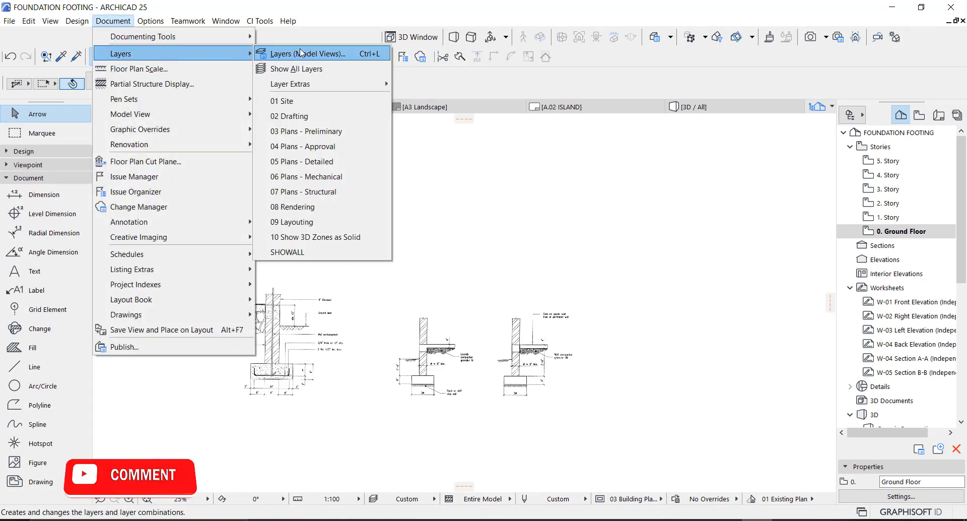
{"action": "left_click", "coordinate": [300, 53]}
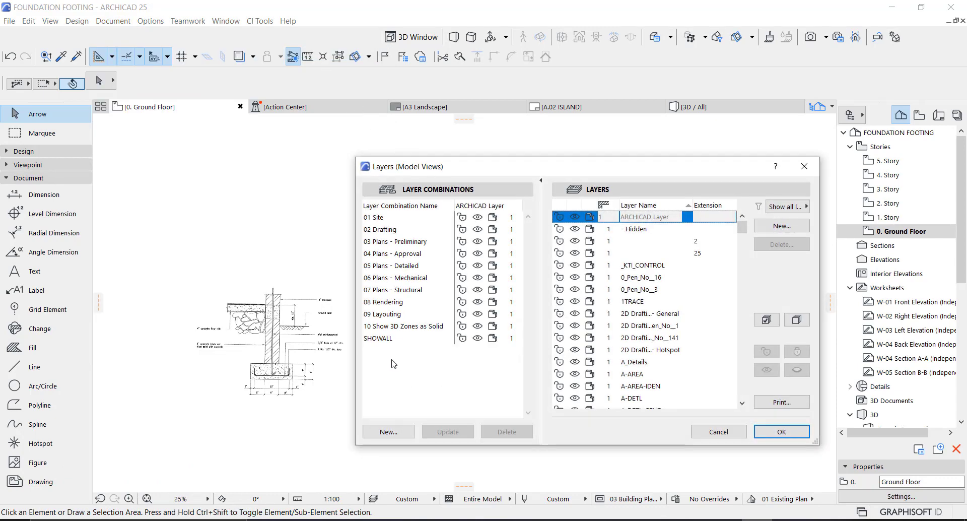
{"action": "left_click", "coordinate": [387, 432]}
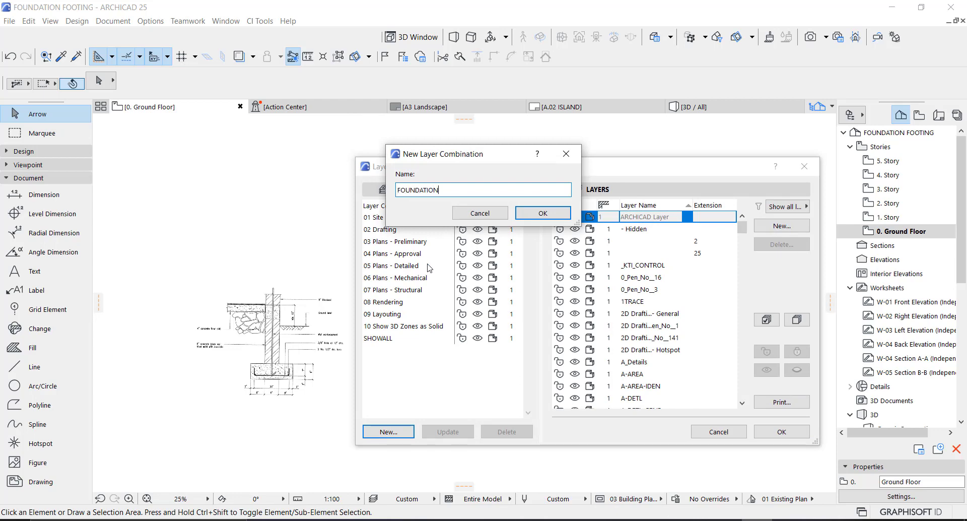
{"action": "left_click", "coordinate": [544, 214]}
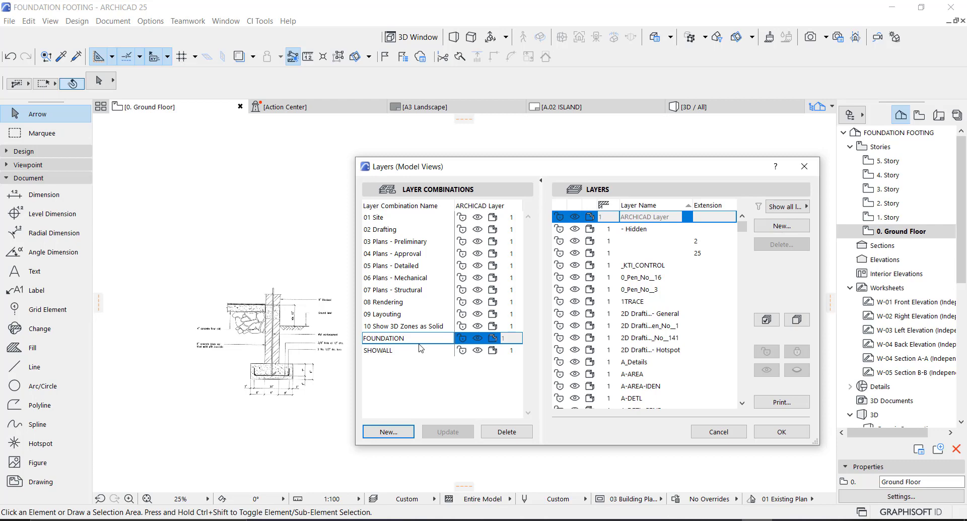
{"action": "left_click", "coordinate": [780, 431]}
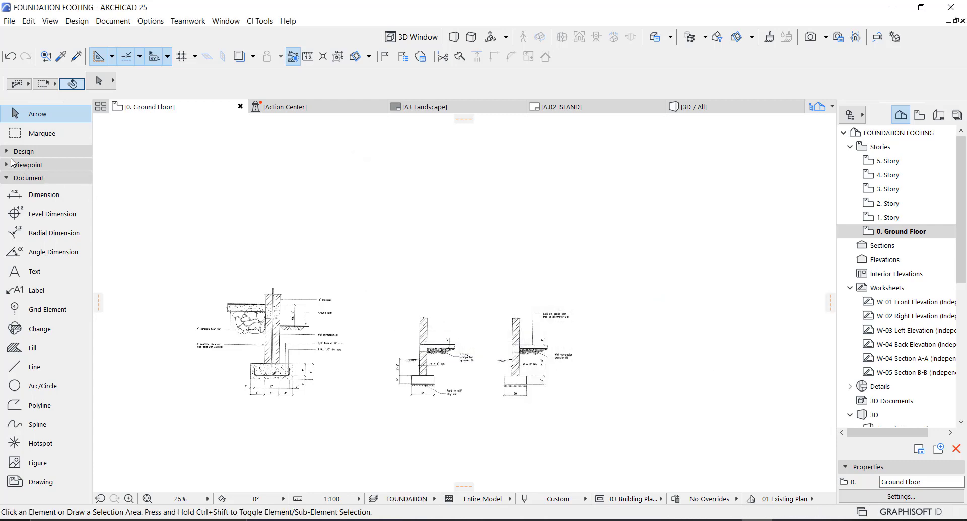
Look through the layers available to the Wall tool for one suited to the foundation elements
{"action": "left_click", "coordinate": [24, 151]}
{"action": "left_click", "coordinate": [35, 168]}
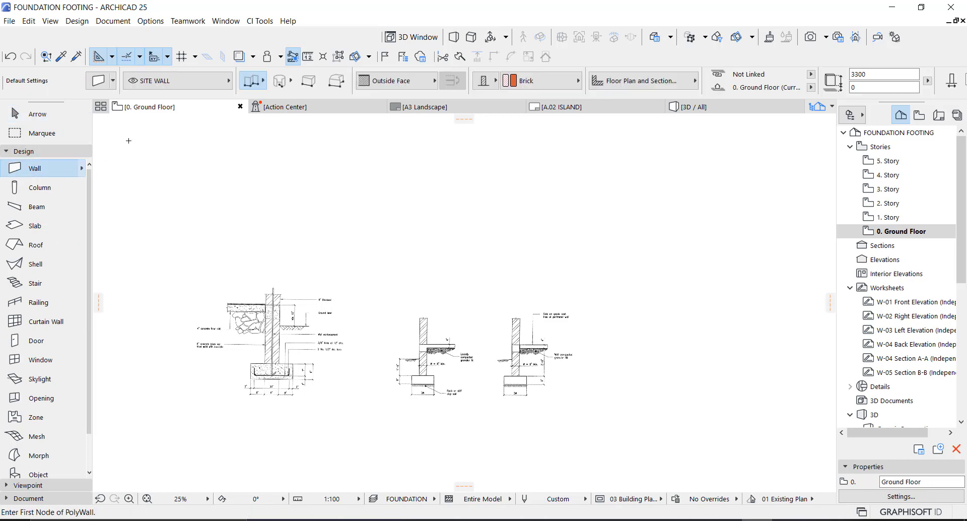
{"action": "left_click", "coordinate": [168, 81]}
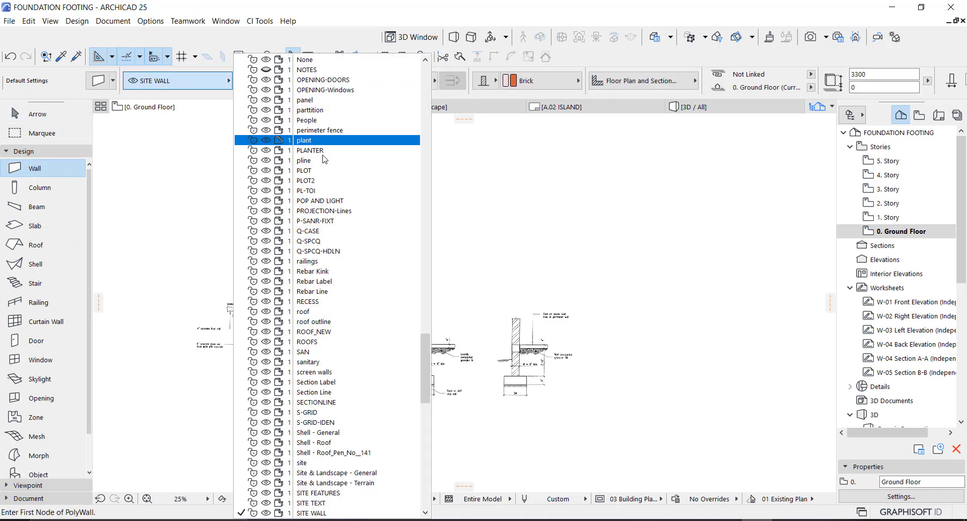
{"action": "scroll", "coordinate": [304, 292], "scroll_direction": "up", "scroll_amount": 1}
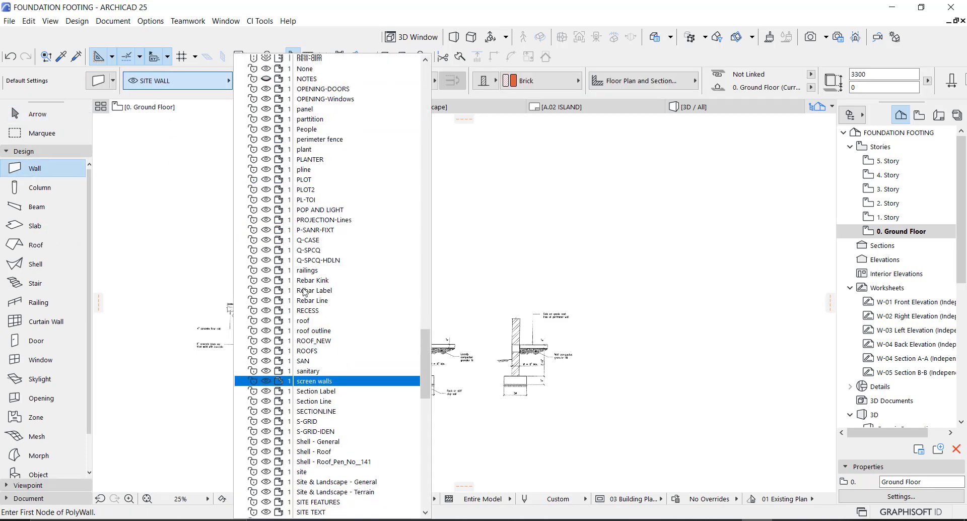
{"action": "scroll", "coordinate": [304, 292], "scroll_direction": "up", "scroll_amount": 12}
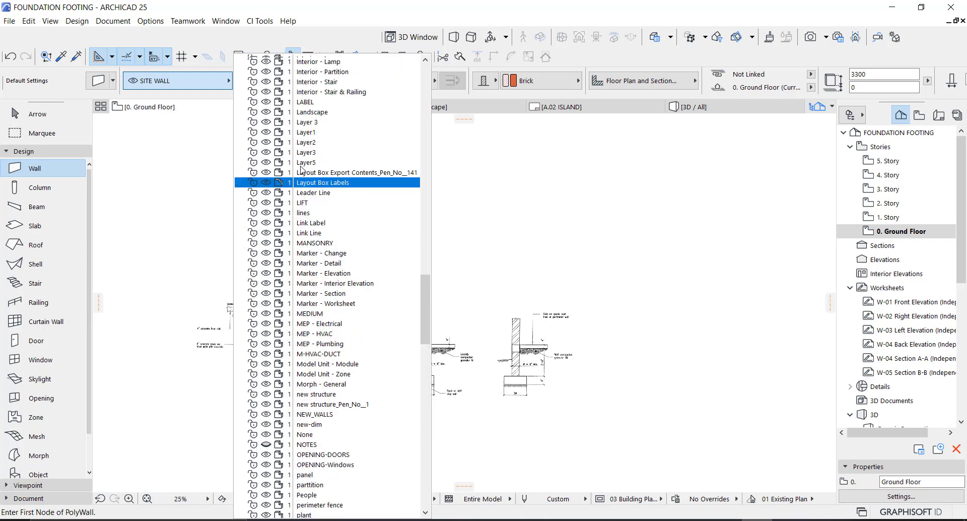
{"action": "scroll", "coordinate": [302, 169], "scroll_direction": "up", "scroll_amount": 10}
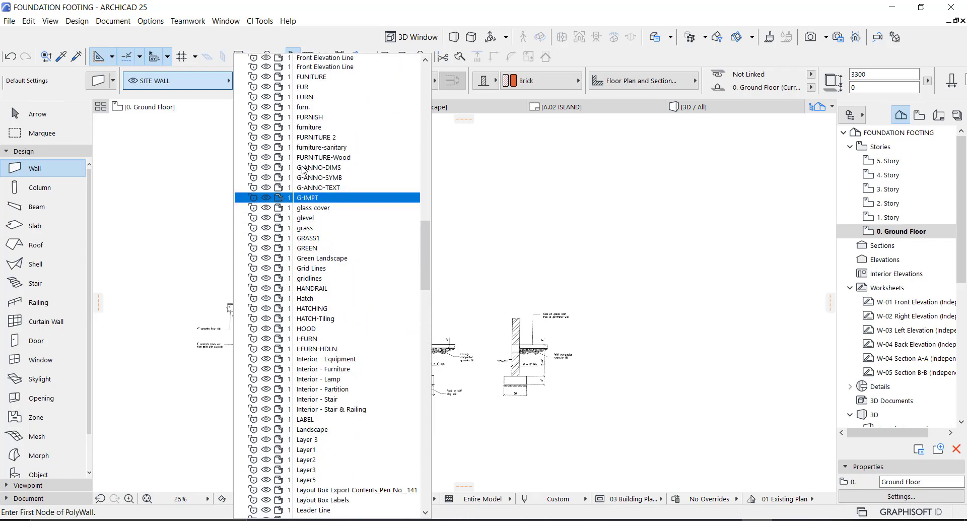
{"action": "scroll", "coordinate": [304, 172], "scroll_direction": "up", "scroll_amount": 18}
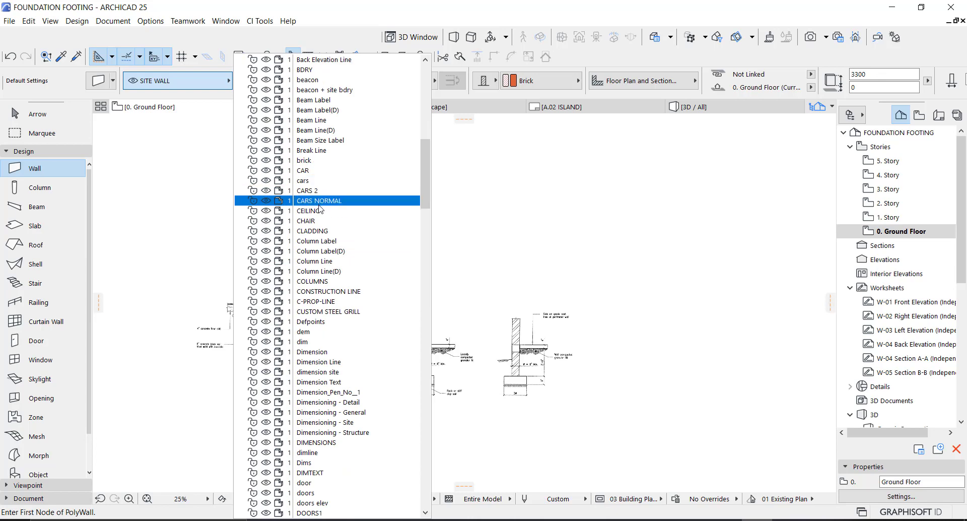
{"action": "scroll", "coordinate": [314, 132], "scroll_direction": "up", "scroll_amount": 3}
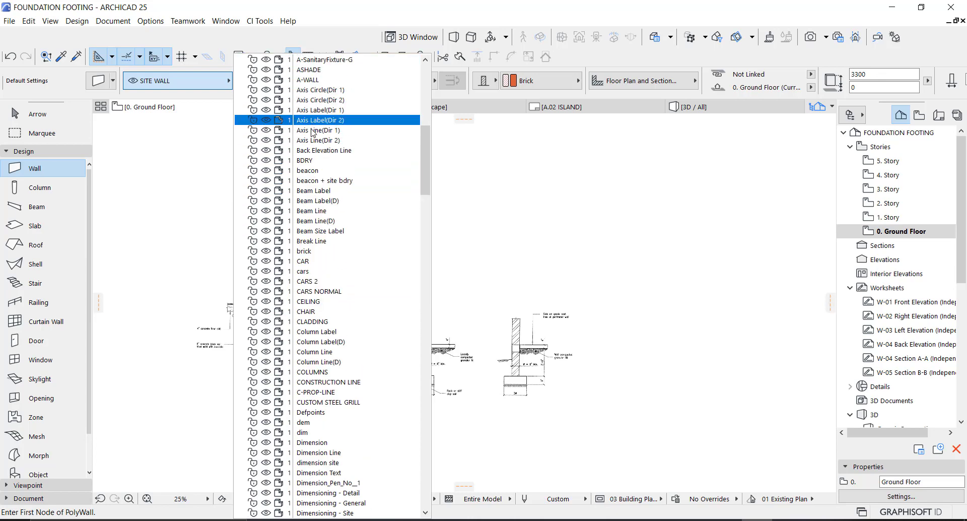
{"action": "scroll", "coordinate": [313, 136], "scroll_direction": "up", "scroll_amount": 1}
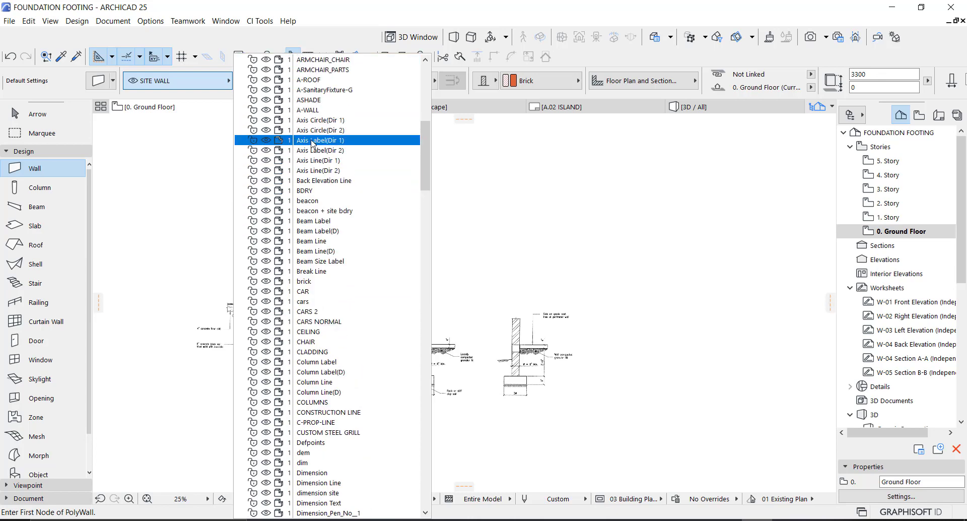
{"action": "left_click", "coordinate": [325, 210]}
{"action": "key", "text": "Escape"}
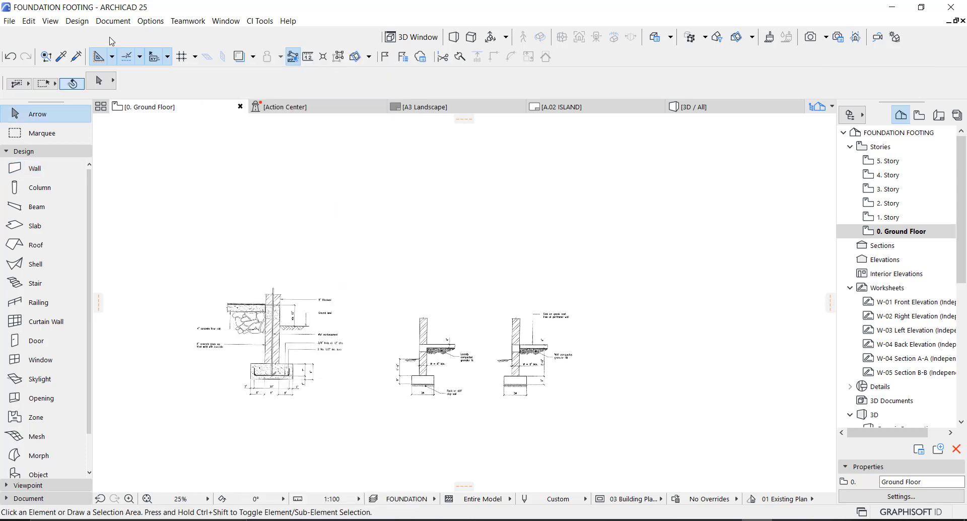
Add a new layer named FOUNDATION FOOTING in the model view layer settings
{"action": "left_click", "coordinate": [112, 21]}
{"action": "mouse_move", "coordinate": [121, 54]}
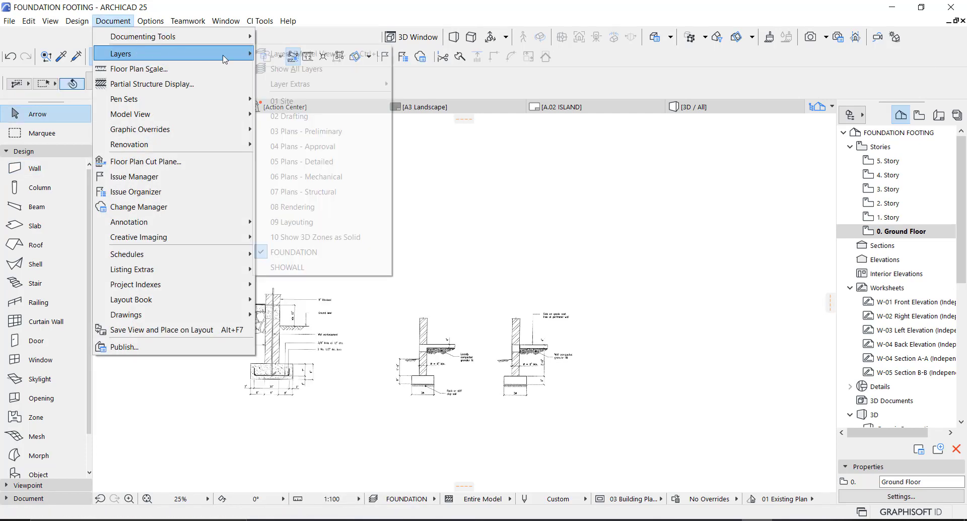
{"action": "left_click", "coordinate": [302, 54]}
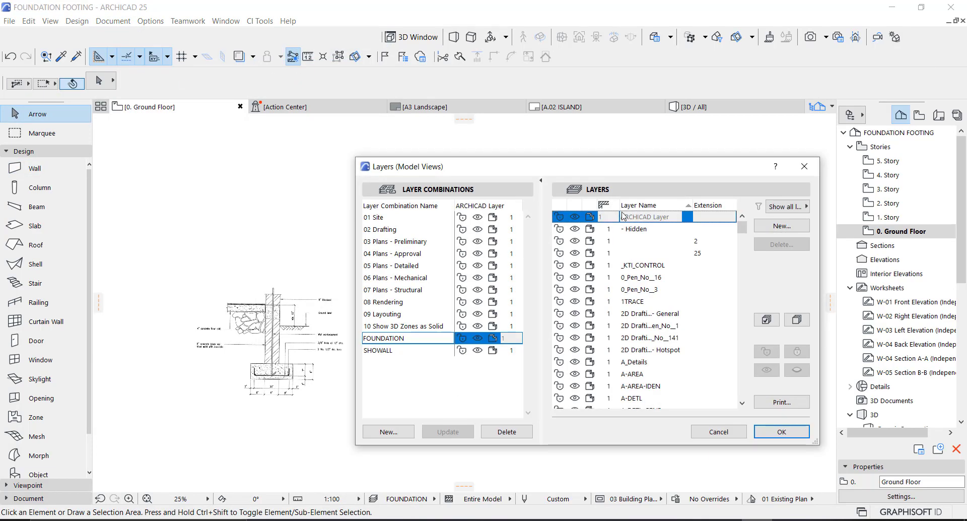
{"action": "left_click", "coordinate": [771, 228]}
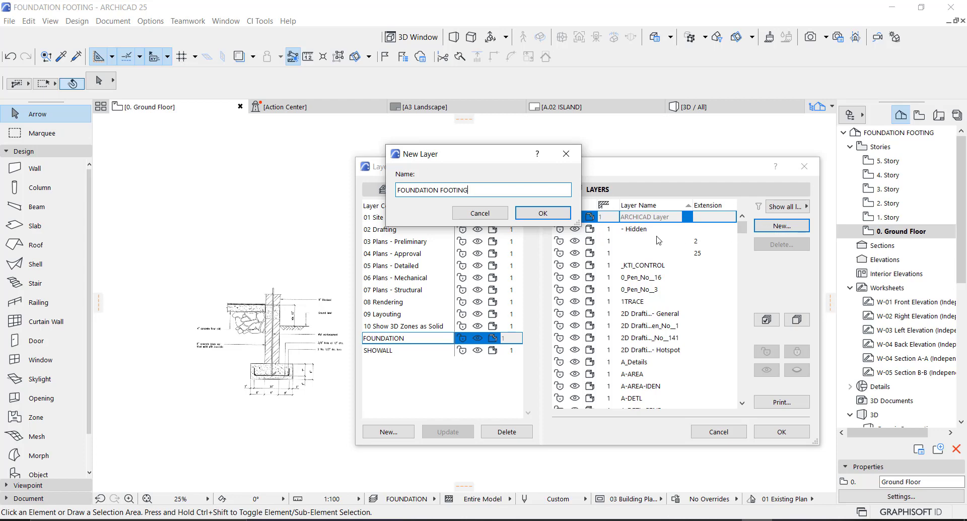
{"action": "left_click", "coordinate": [559, 213]}
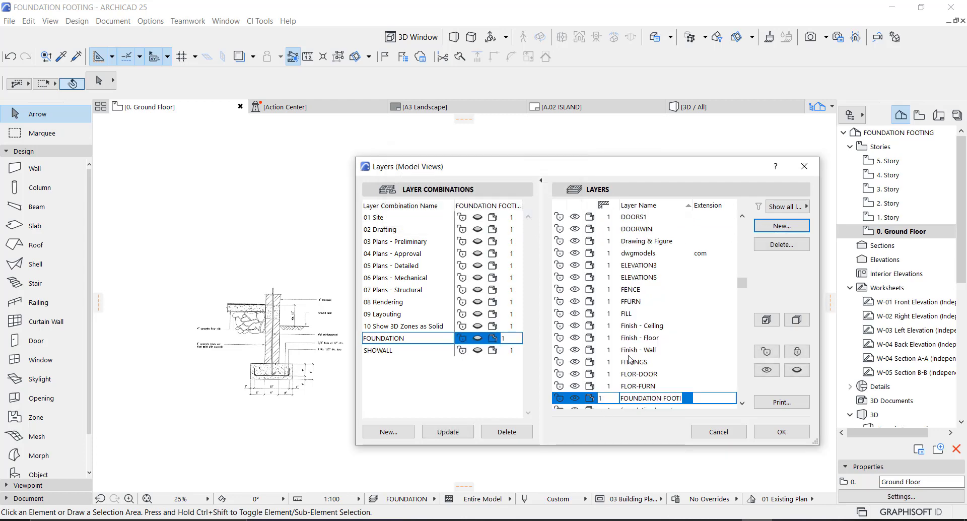
Add another layer named BUILIDNG WALL
{"action": "left_click", "coordinate": [771, 227]}
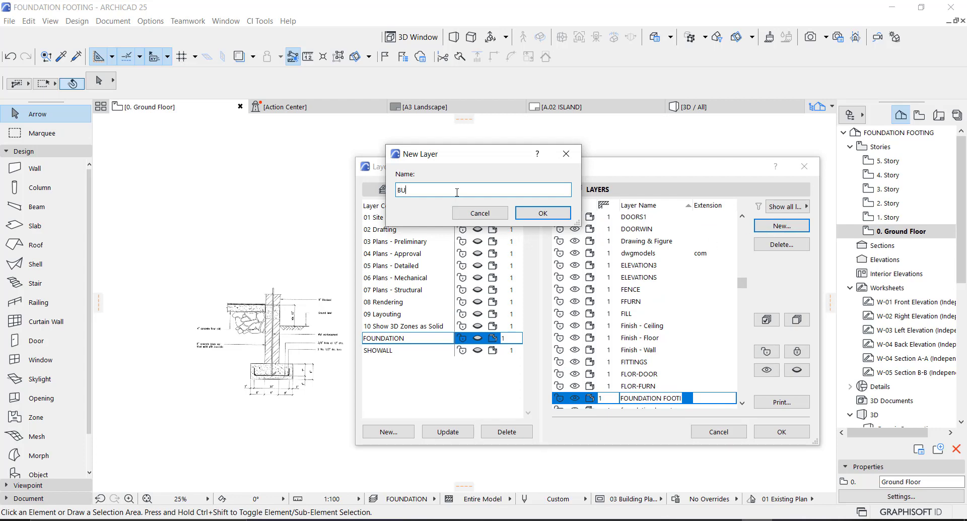
{"action": "type", "text": "BUILIDNG WALL"}
{"action": "left_click", "coordinate": [519, 214]}
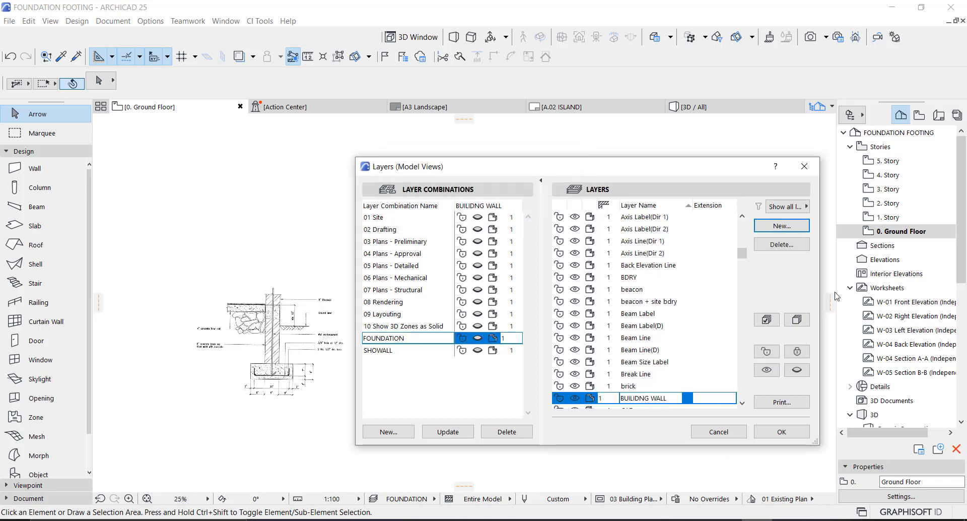
Add a layer named BUILDING SLAB and accept the layer settings
{"action": "left_click", "coordinate": [772, 228]}
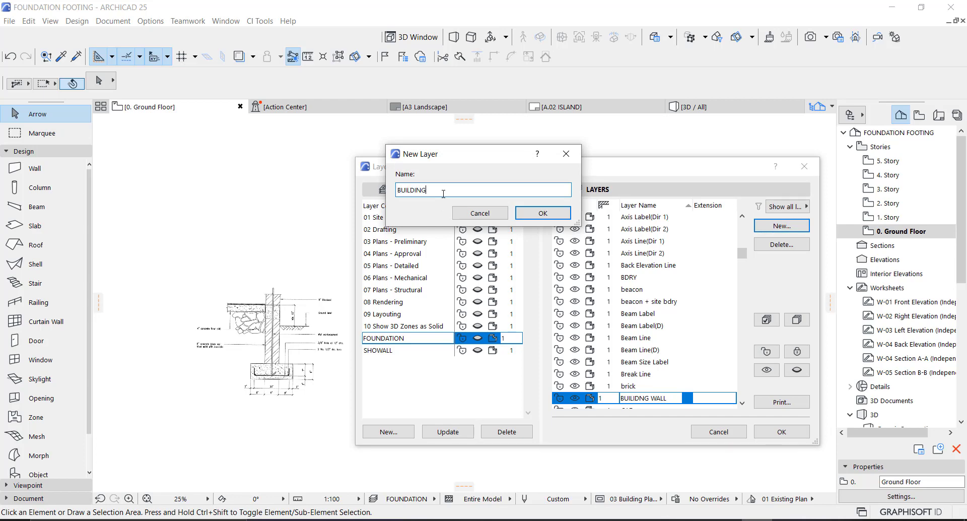
{"action": "type", "text": "BUILDING SLAB"}
{"action": "left_click", "coordinate": [537, 222]}
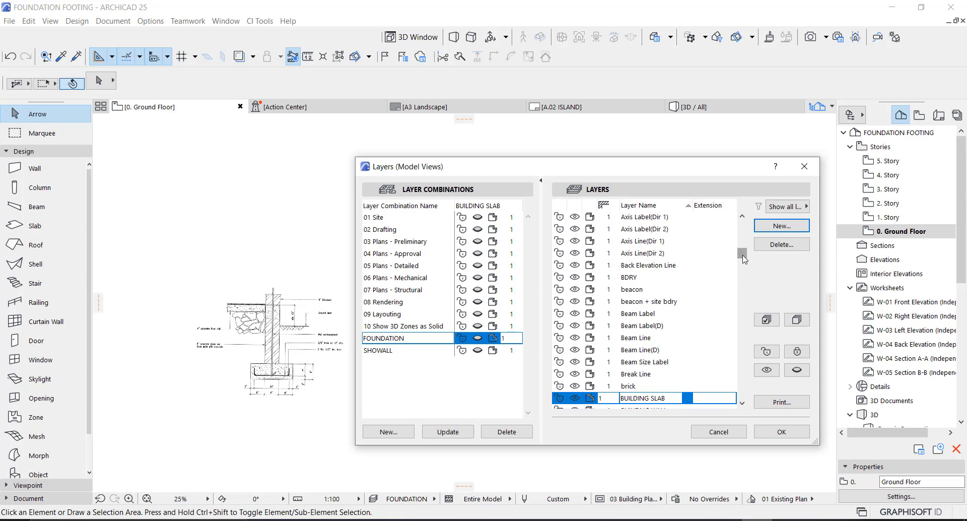
{"action": "scroll", "coordinate": [744, 260], "scroll_direction": "down", "scroll_amount": 2}
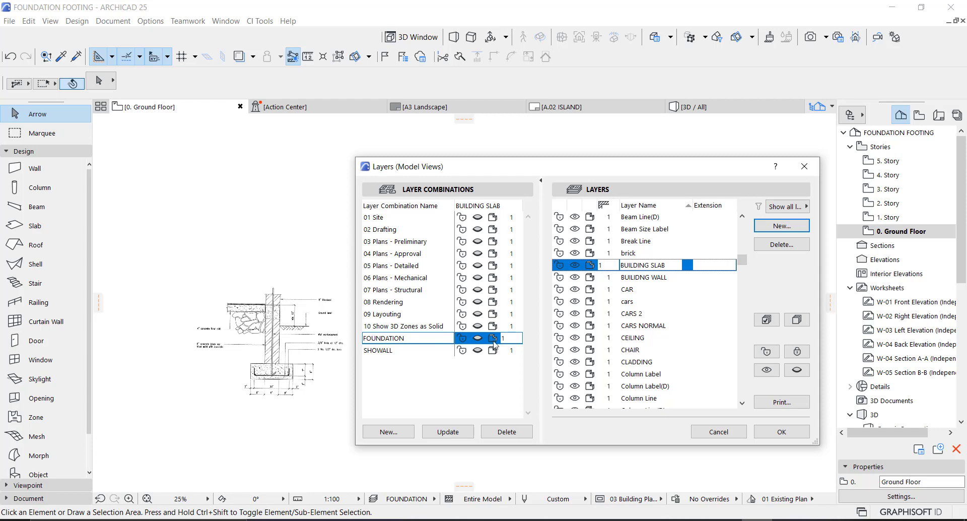
{"action": "left_click", "coordinate": [763, 434]}
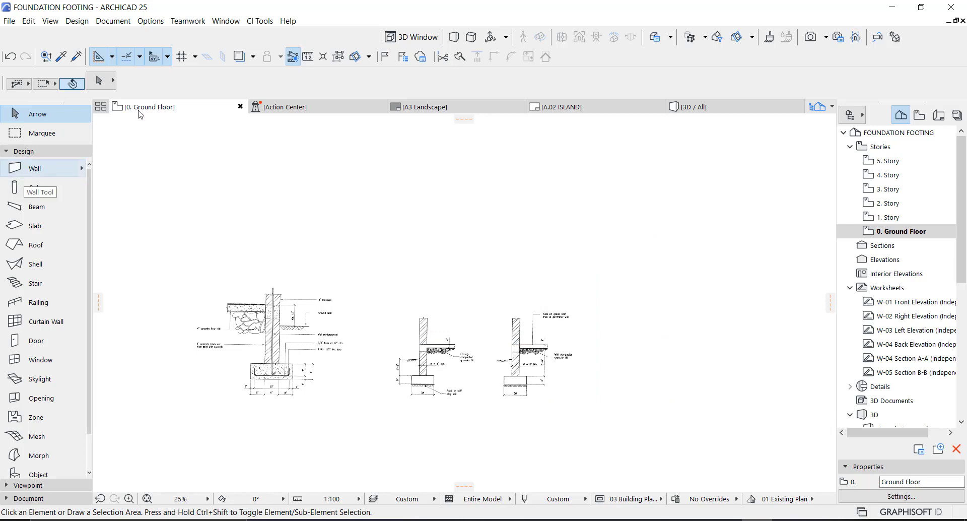
Show the FOUNDATION FOOTING layer in the FOUNDATION layer combination, update the combination and accept the layer settings
{"action": "left_click", "coordinate": [114, 21]}
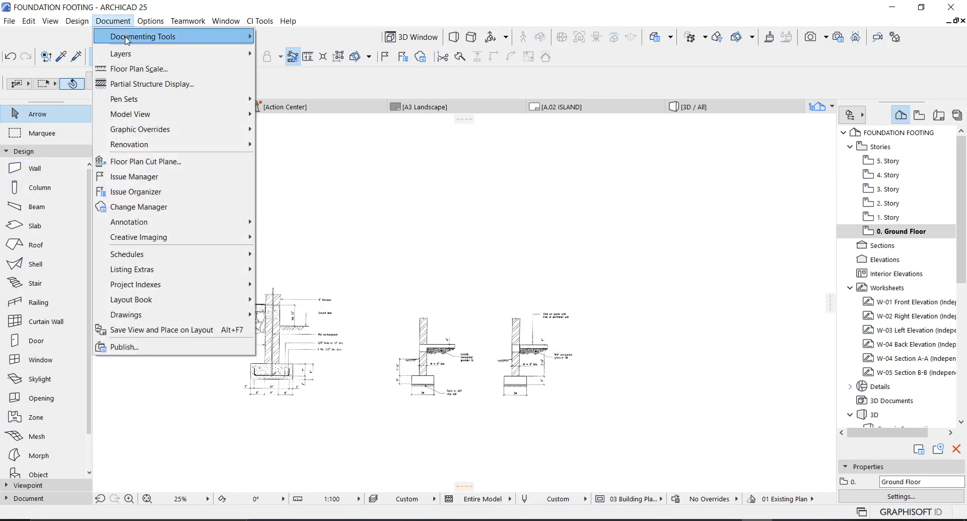
{"action": "mouse_move", "coordinate": [144, 53]}
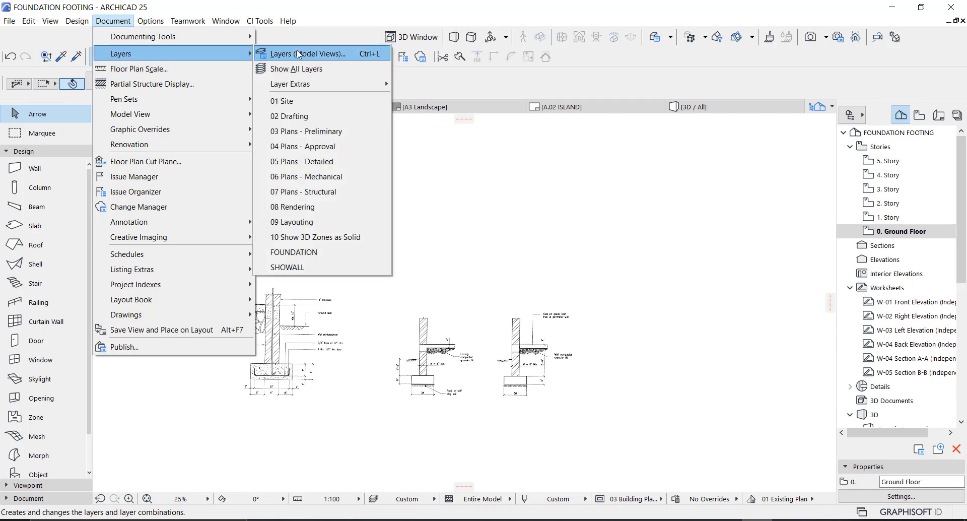
{"action": "left_click", "coordinate": [276, 46]}
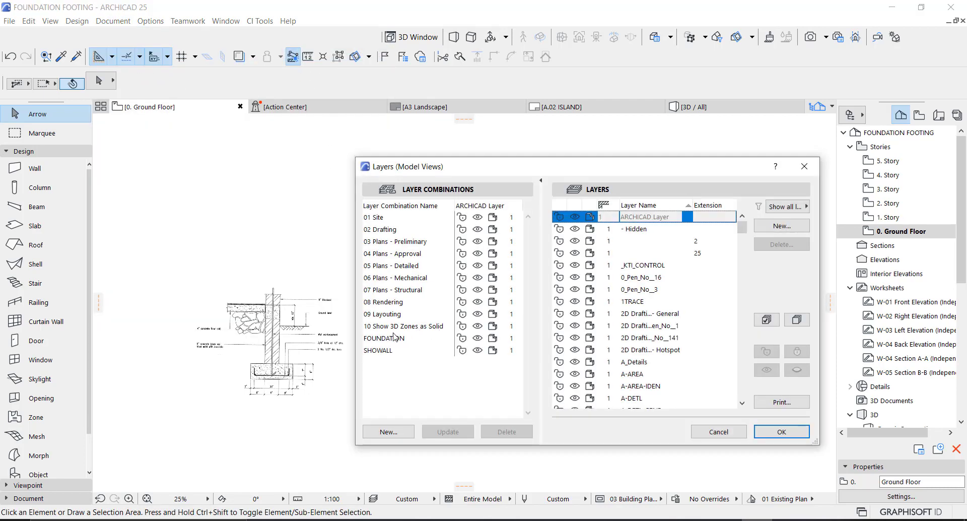
{"action": "left_click", "coordinate": [389, 342]}
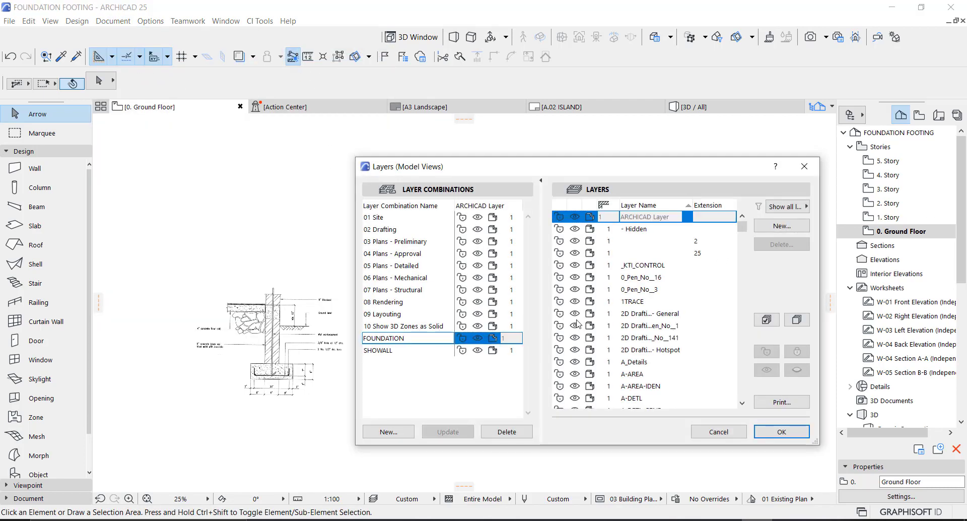
{"action": "left_click_drag", "start_coordinate": [740, 233], "coordinate": [742, 288]}
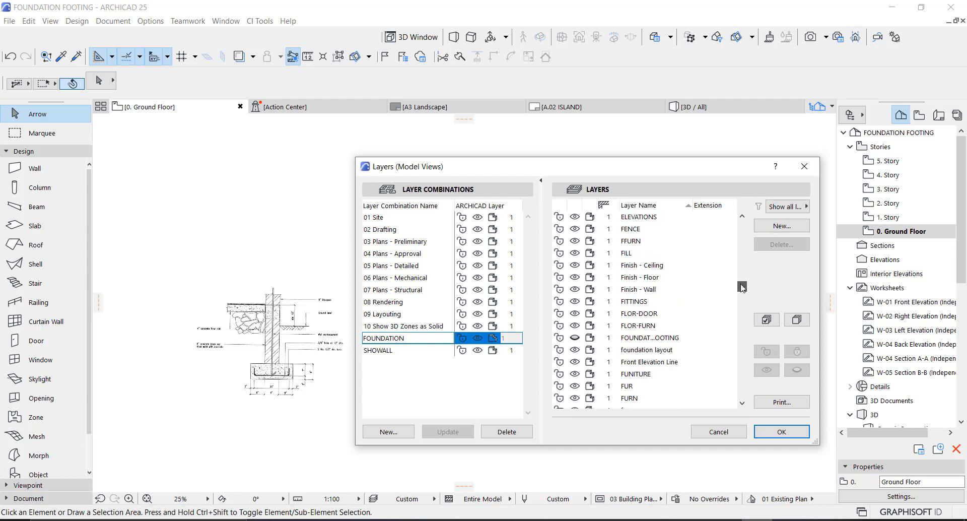
{"action": "left_click", "coordinate": [574, 338]}
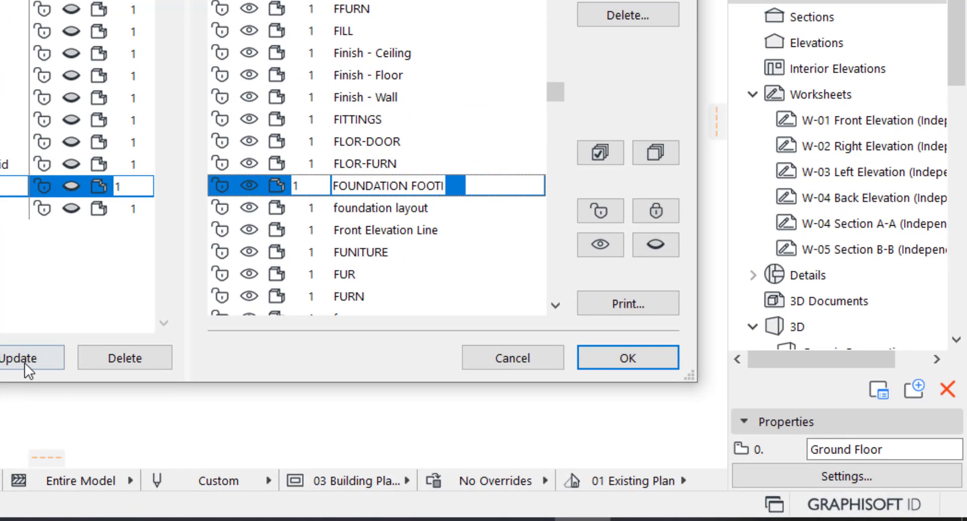
{"action": "left_click", "coordinate": [25, 361]}
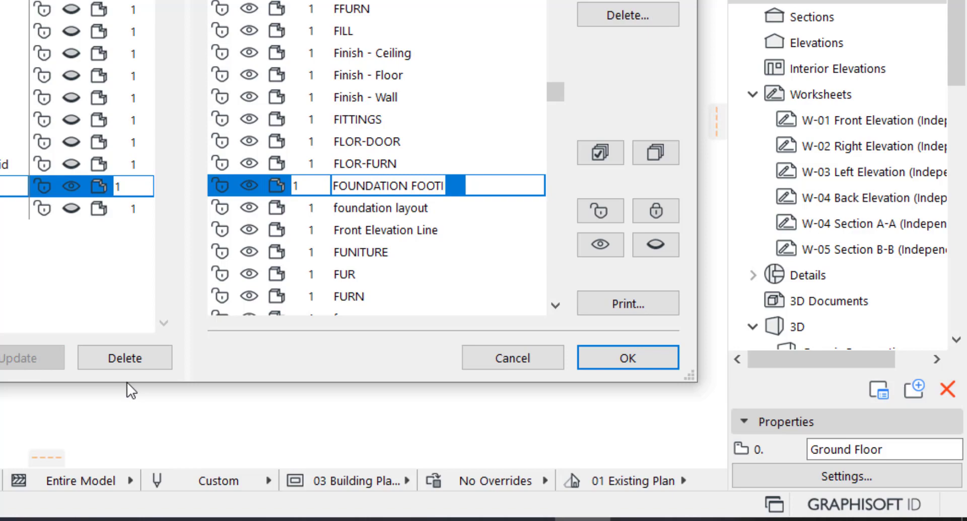
{"action": "left_click", "coordinate": [614, 355]}
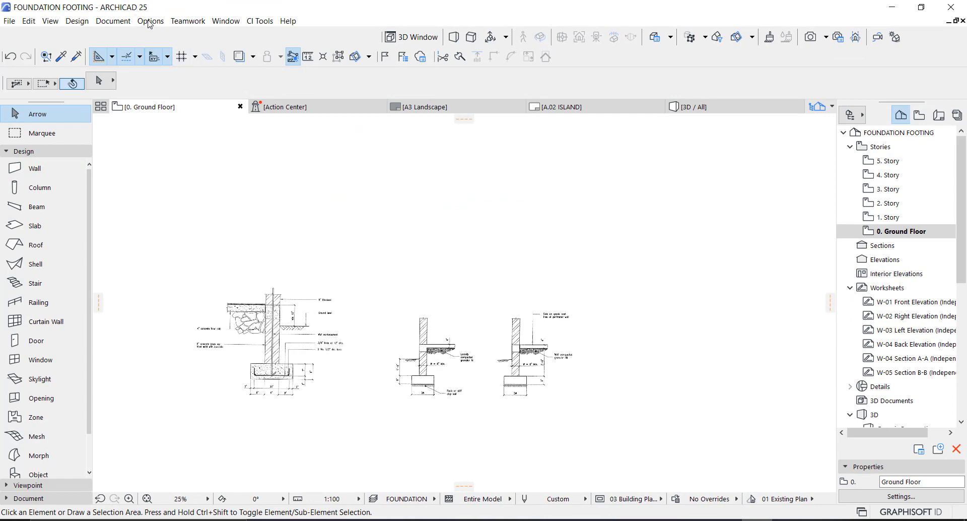
Create a new complex profile named FOUNDATION FOOTING in the Profile Manager
{"action": "left_click", "coordinate": [150, 21]}
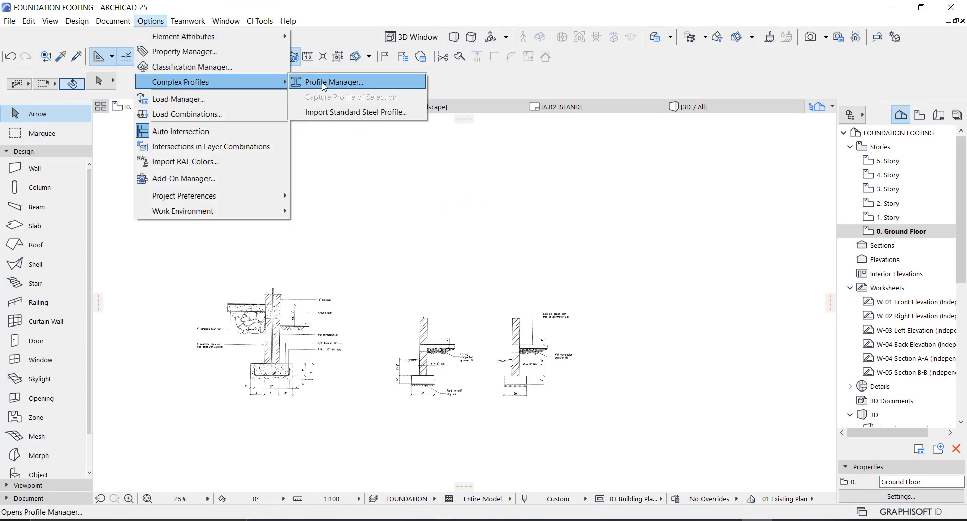
{"action": "left_click", "coordinate": [352, 82]}
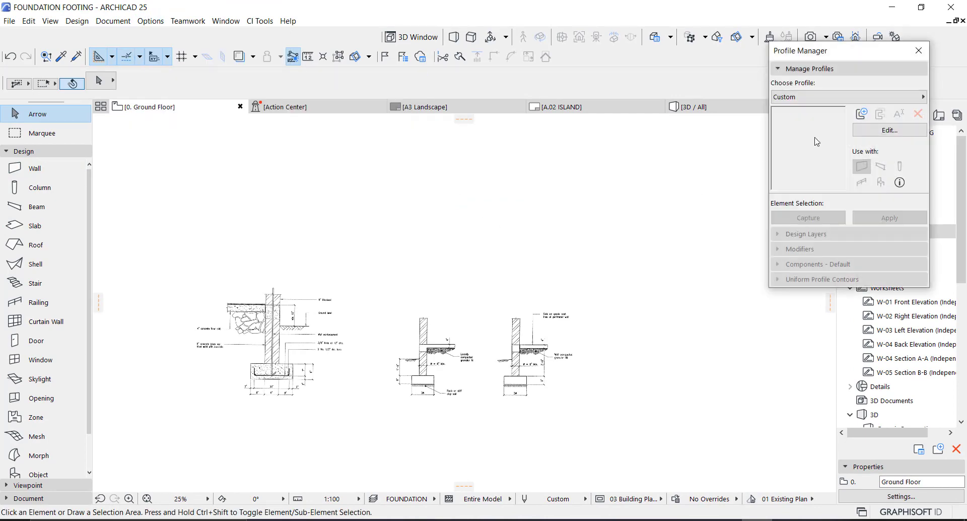
{"action": "left_click", "coordinate": [859, 115]}
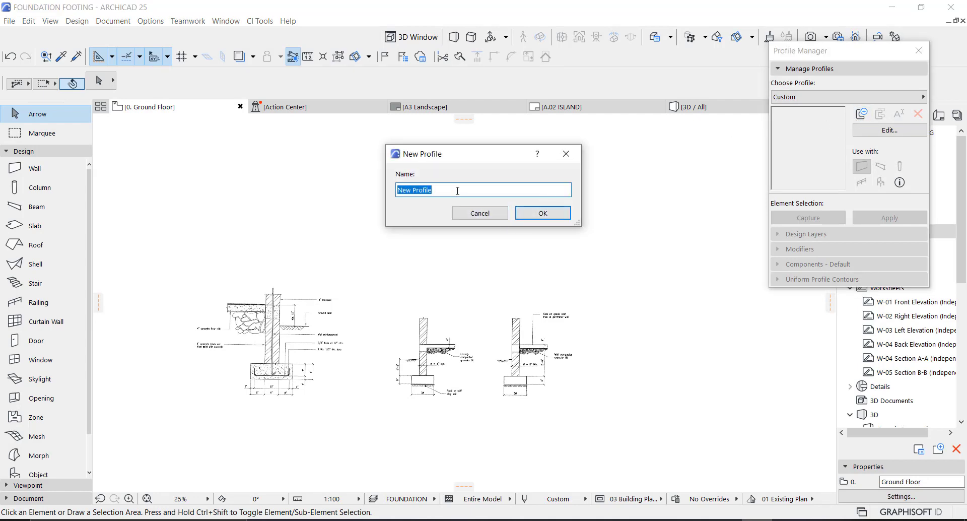
{"action": "type", "text": "FOUNDATION FOOTING"}
{"action": "left_click", "coordinate": [525, 217]}
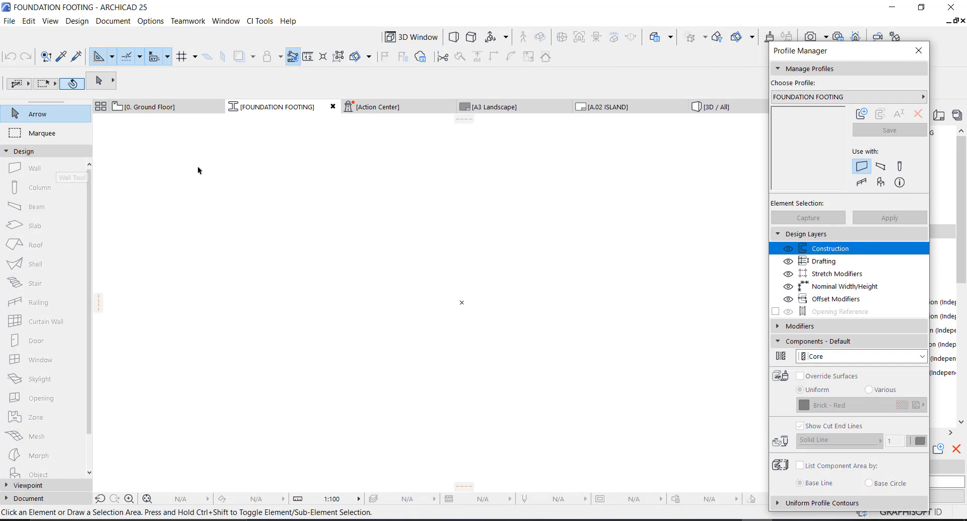
Draw the footing base as a rectangular fill 450 wide and 150 high, starting from the profile origin
{"action": "left_click", "coordinate": [66, 151]}
{"action": "left_click", "coordinate": [58, 178]}
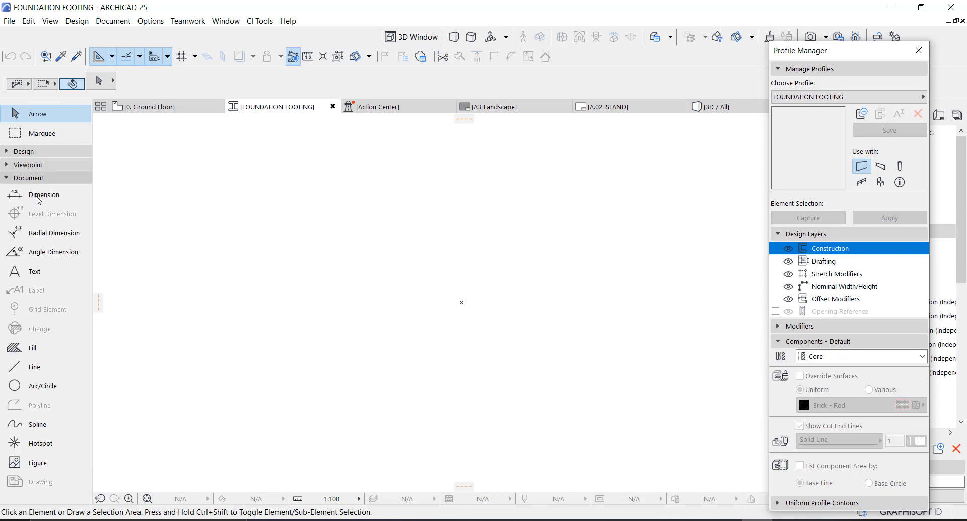
{"action": "left_click", "coordinate": [33, 347]}
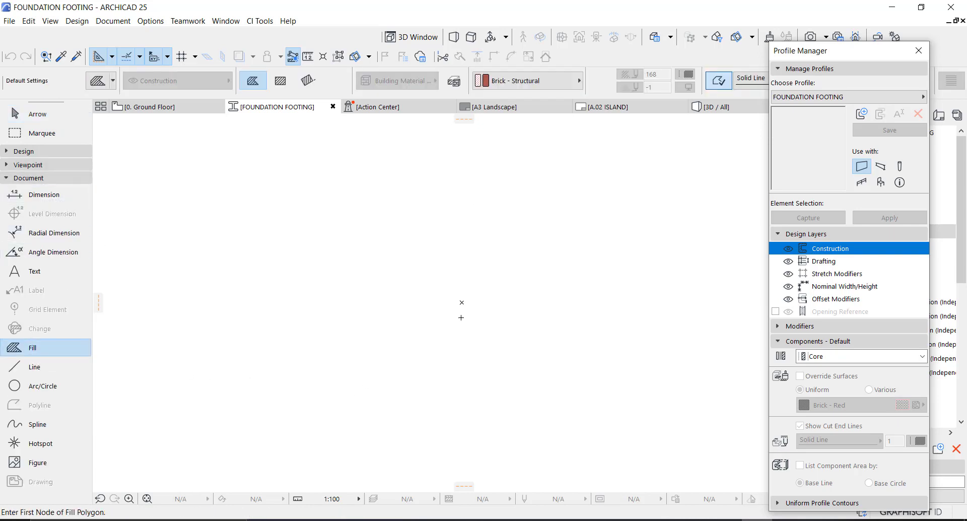
{"action": "left_click", "coordinate": [462, 302]}
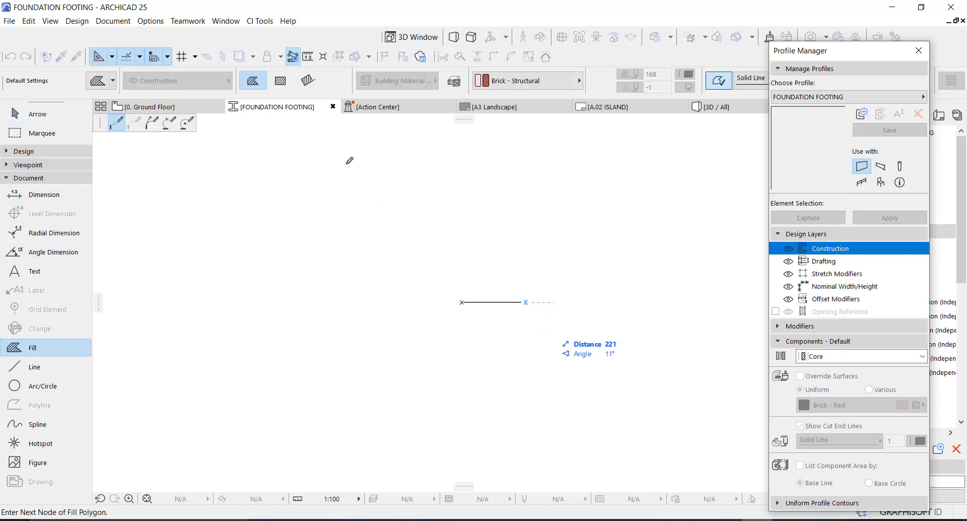
{"action": "left_click", "coordinate": [280, 81]}
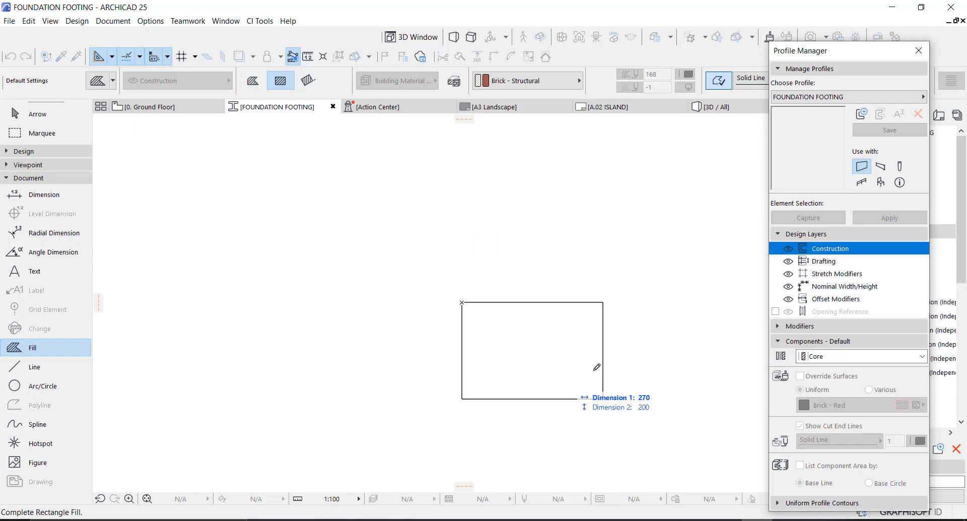
{"action": "left_click", "coordinate": [572, 338]}
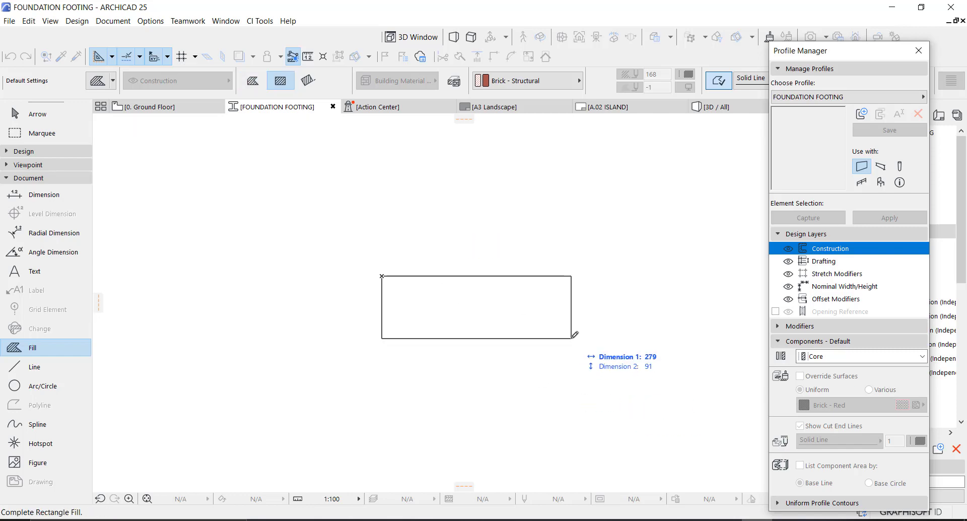
{"action": "type", "text": "150"}
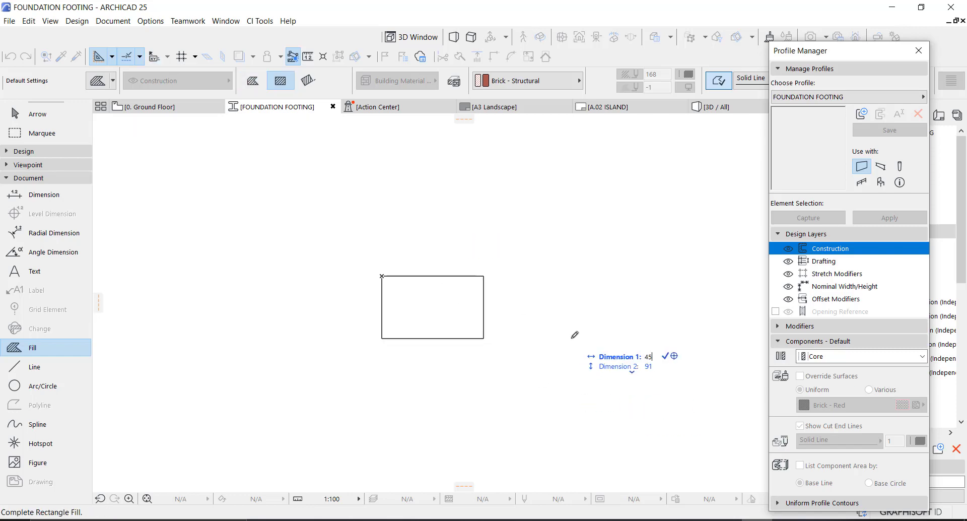
{"action": "key", "text": "Tab"}
{"action": "type", "text": "1"}
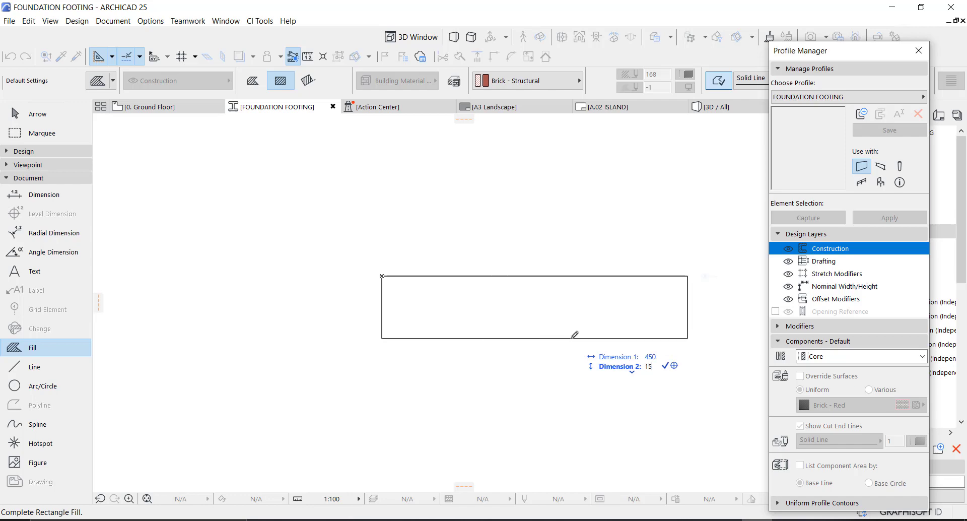
{"action": "type", "text": "50"}
{"action": "key", "text": "Return"}
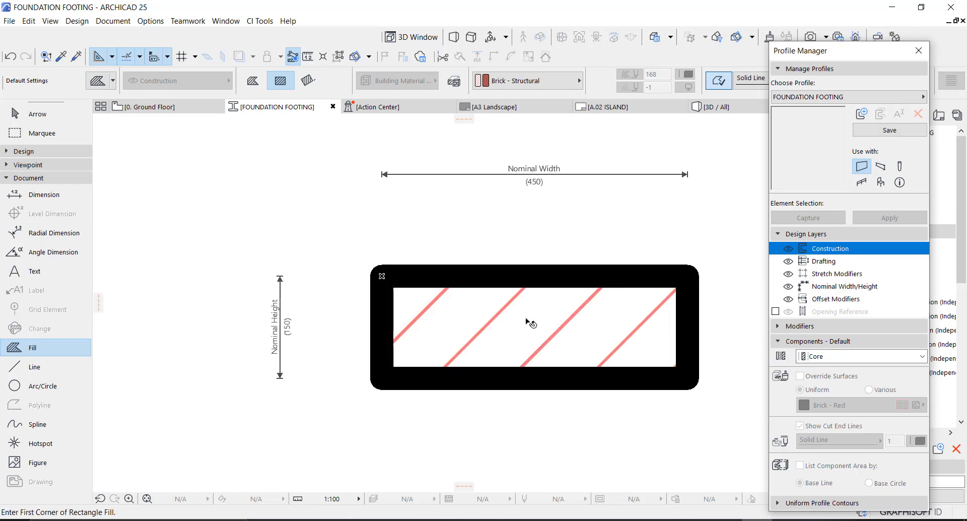
{"action": "key", "text": "Escape"}
Set the contour pen of the footing base fill to 1, moving the Profile Manager out of the way
{"action": "left_click", "coordinate": [526, 319]}
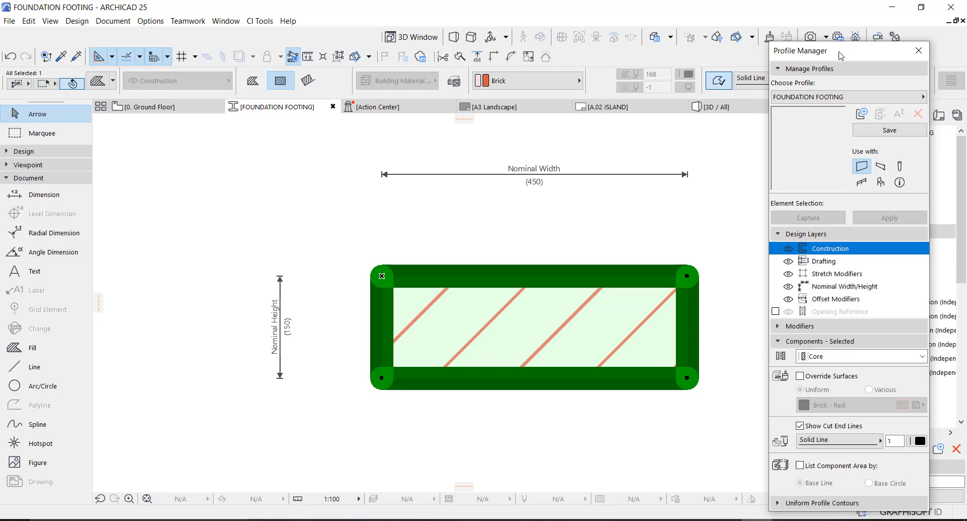
{"action": "left_click_drag", "start_coordinate": [838, 51], "coordinate": [857, 157]}
{"action": "left_click", "coordinate": [914, 81]}
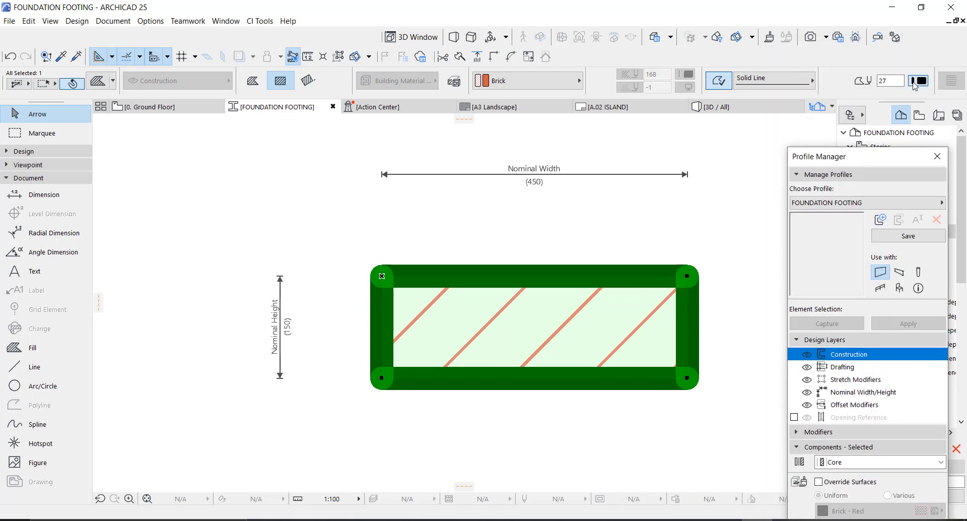
{"action": "left_click", "coordinate": [701, 105]}
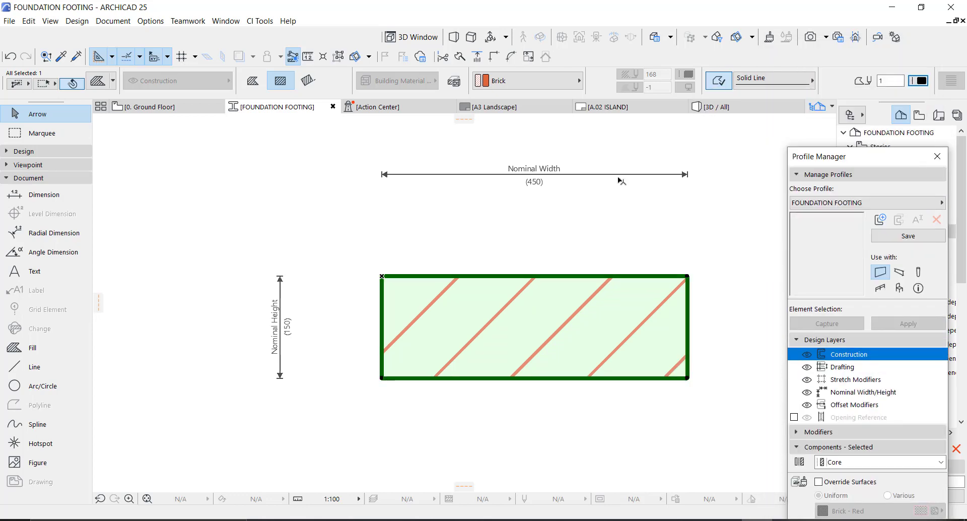
Assign the building material Reinforced Concrete - Structural to the footing base fill
{"action": "scroll", "coordinate": [429, 304], "scroll_direction": "down", "scroll_amount": 3}
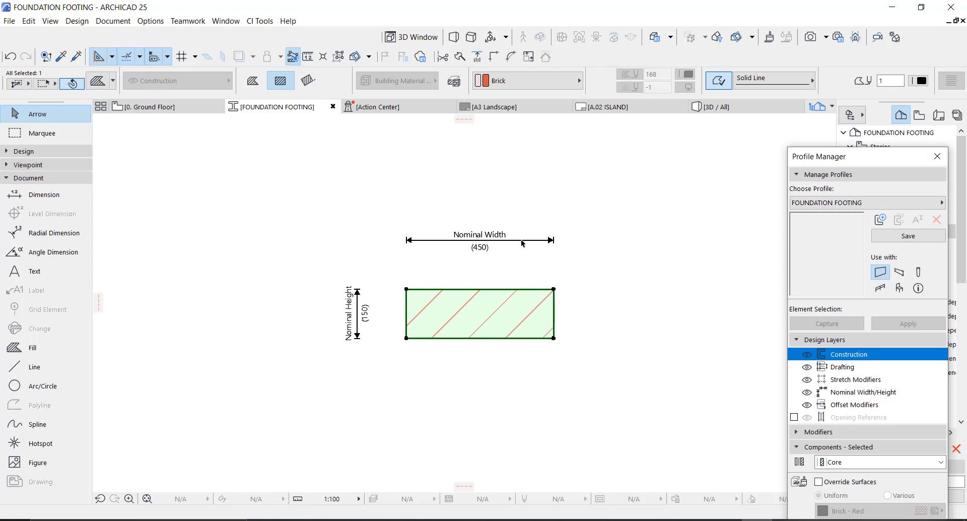
{"action": "left_click", "coordinate": [526, 80]}
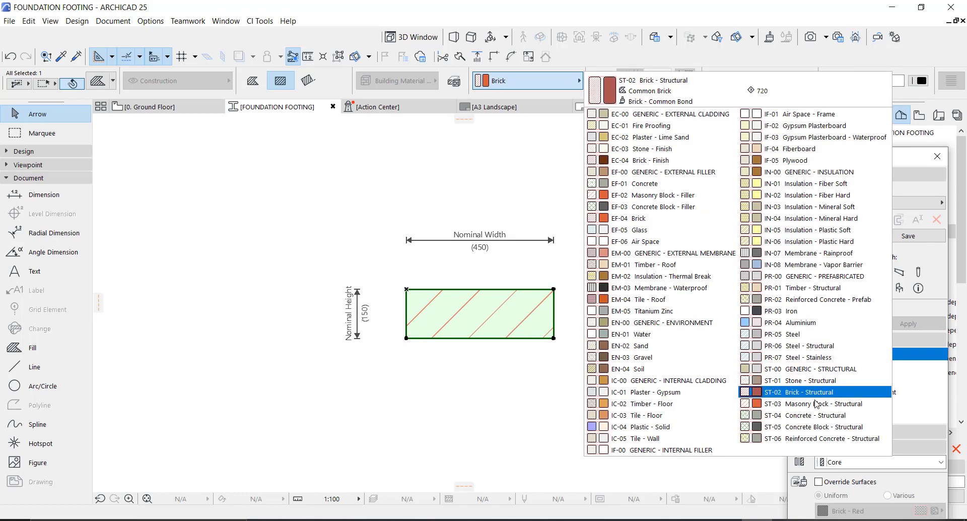
{"action": "left_click", "coordinate": [811, 438]}
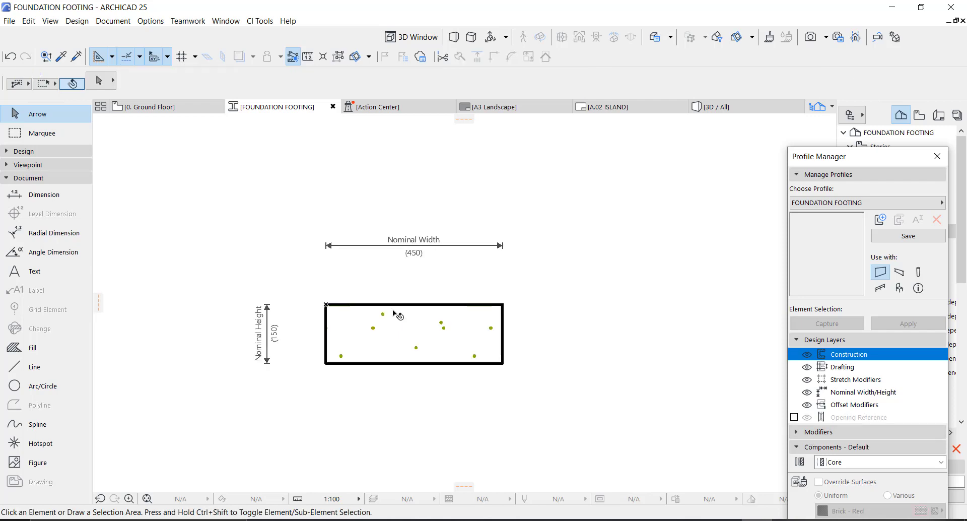
Draw a rectangular wall fill 225 wide and 900 high upward from the footing's top edge, using the footing fill's settings
{"action": "left_click", "coordinate": [377, 333]}
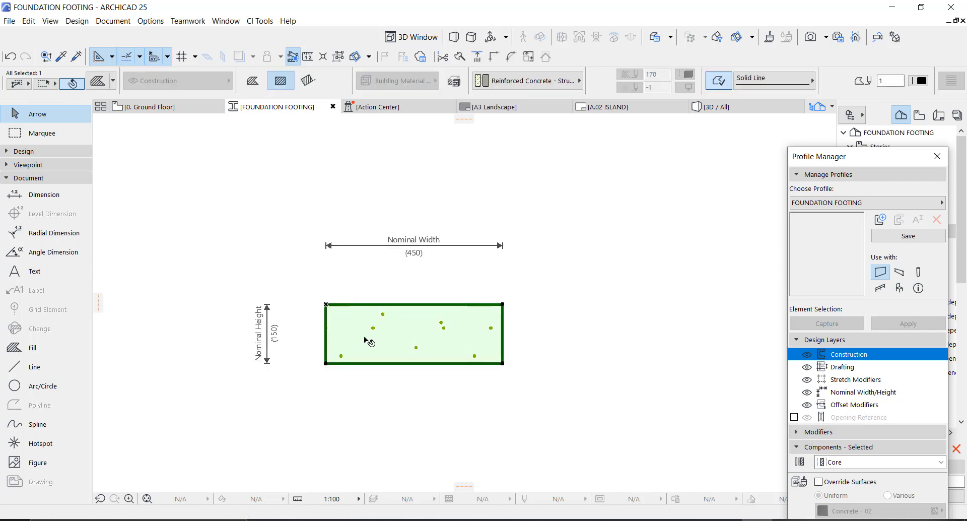
{"action": "left_click", "coordinate": [395, 311], "text": "alt"}
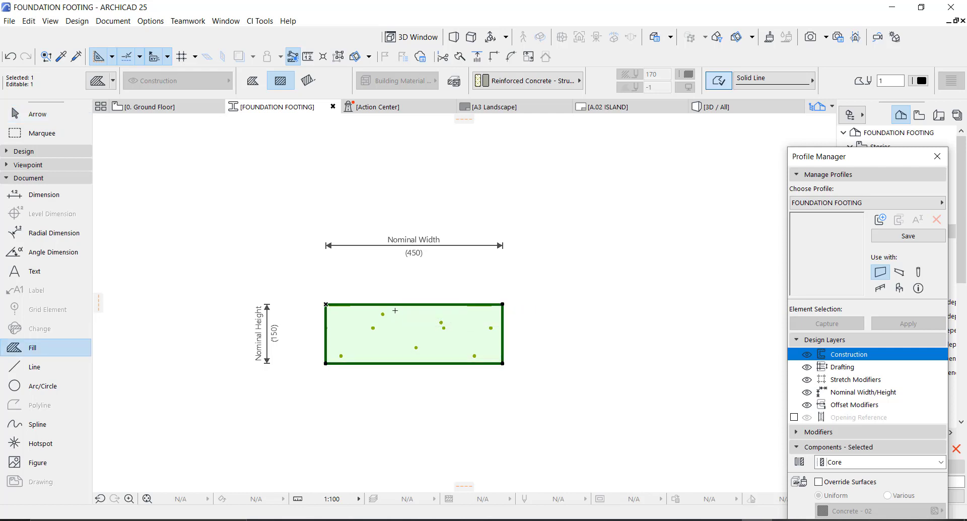
{"action": "key", "text": "Escape"}
{"action": "left_click", "coordinate": [395, 304]}
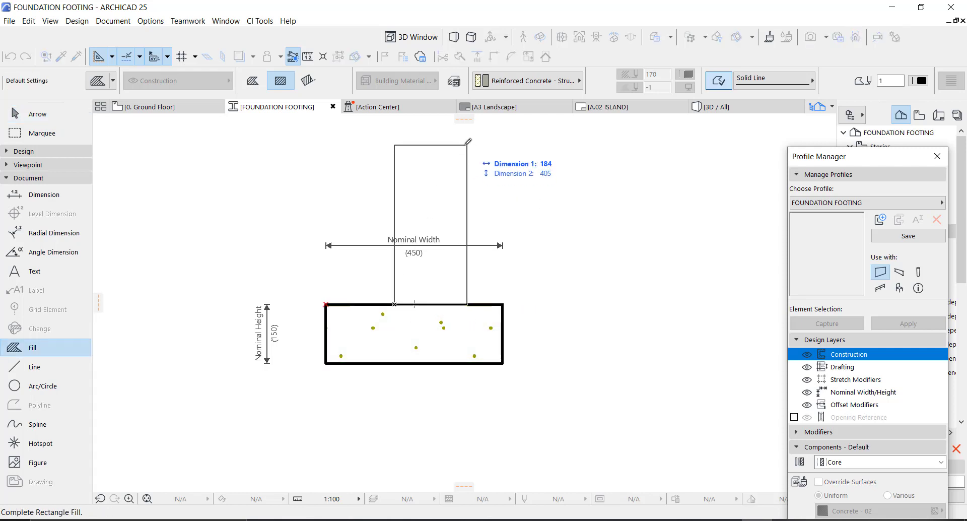
{"action": "middle_click_drag", "start_coordinate": [473, 170], "coordinate": [498, 230]}
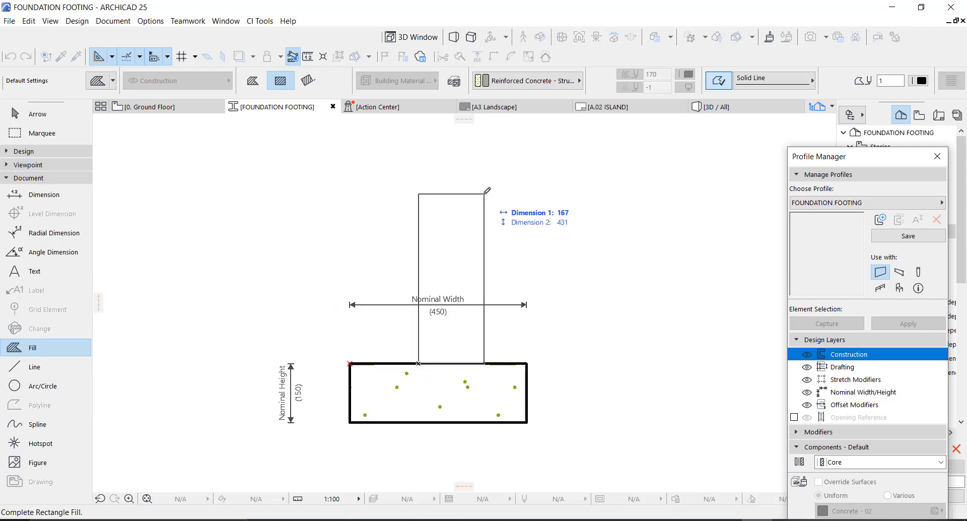
{"action": "key", "text": "Tab"}
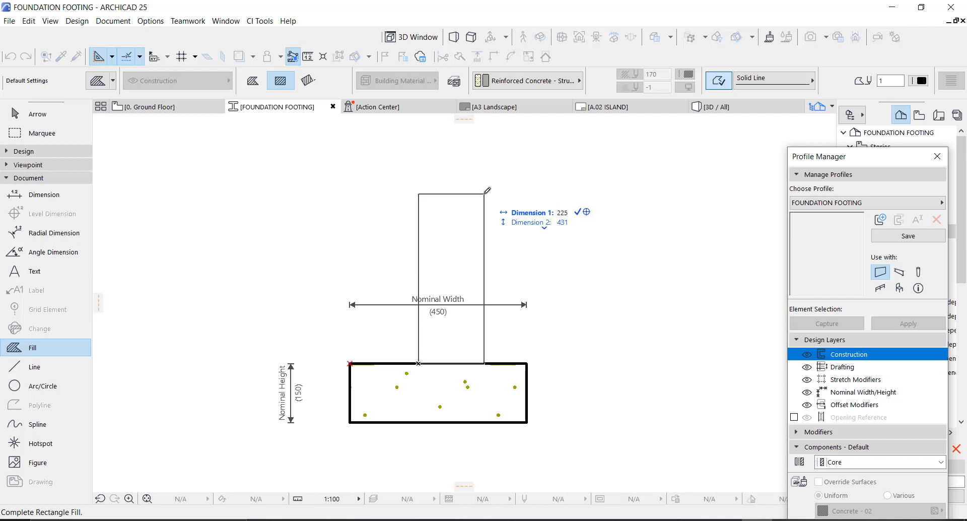
{"action": "key", "text": "Tab"}
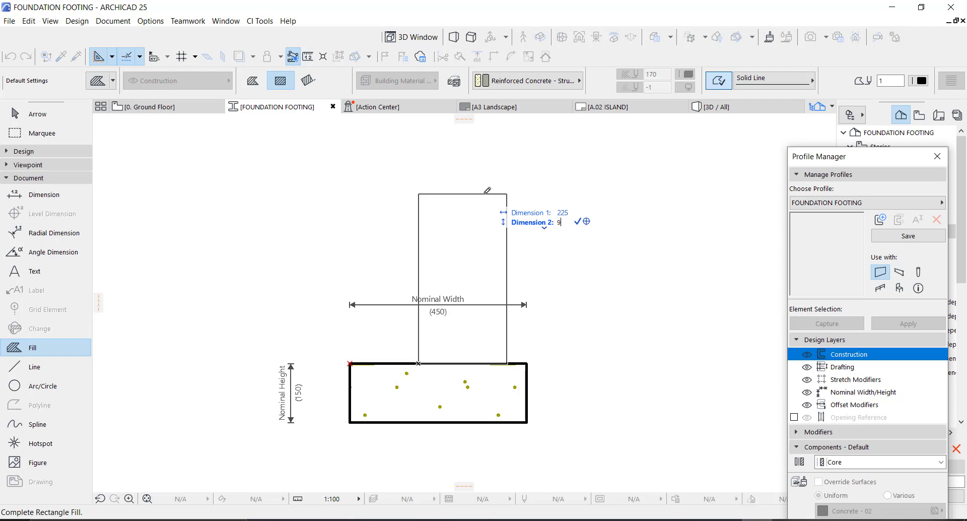
{"action": "key", "text": "Return"}
{"action": "scroll", "coordinate": [491, 363], "scroll_direction": "down", "scroll_amount": 2}
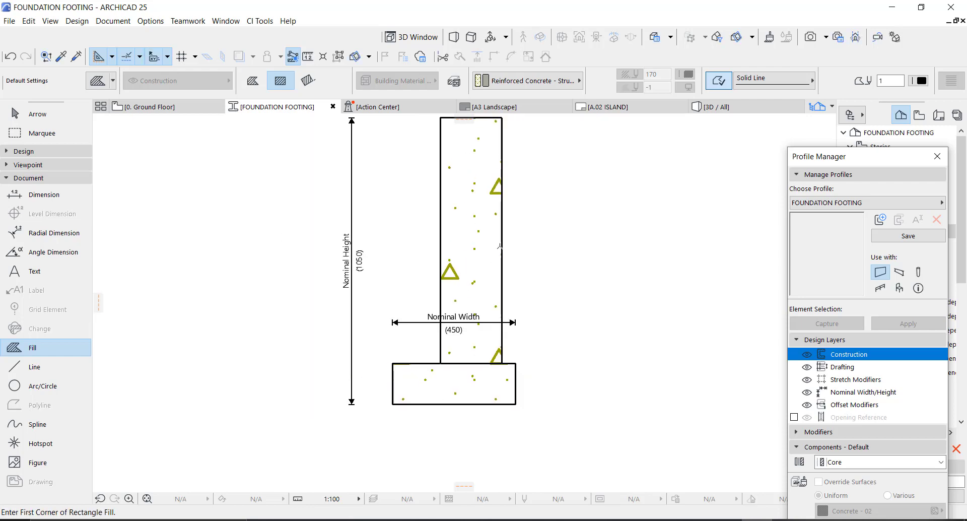
{"action": "key", "text": "Escape"}
Change the building material of the wall fill above the footing to Brick
{"action": "left_click", "coordinate": [499, 207]}
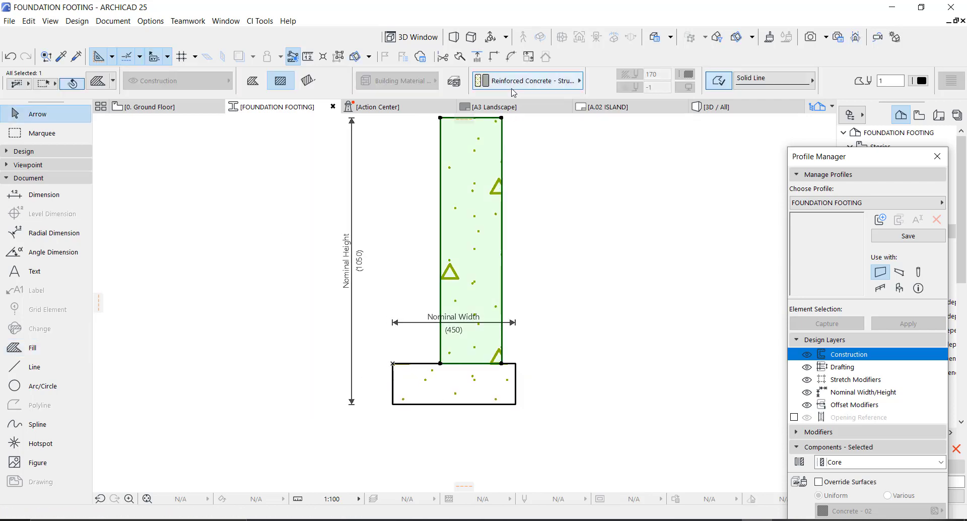
{"action": "left_click", "coordinate": [526, 81]}
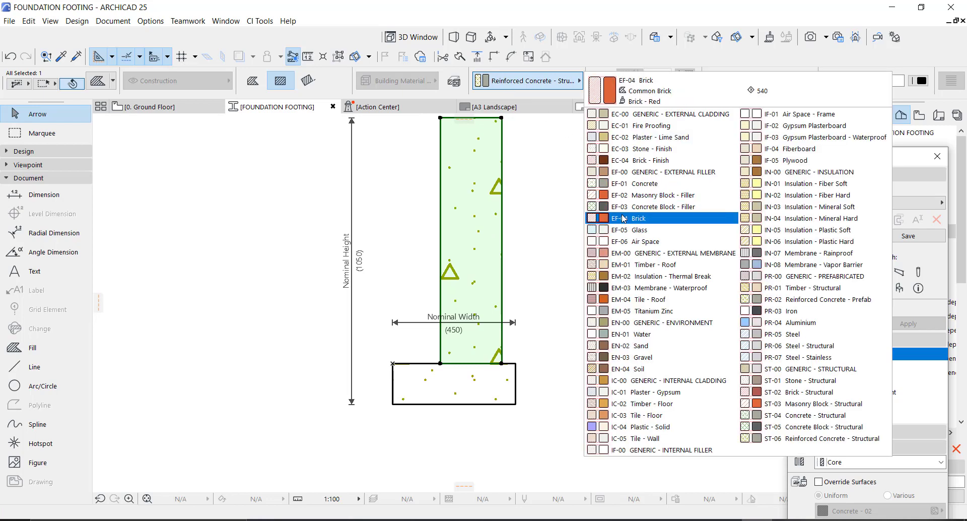
{"action": "left_click", "coordinate": [623, 218]}
Move the brick wall fill horizontally so its base midpoint meets the midpoint of the footing's top edge
{"action": "scroll", "coordinate": [464, 369], "scroll_direction": "up", "scroll_amount": 2}
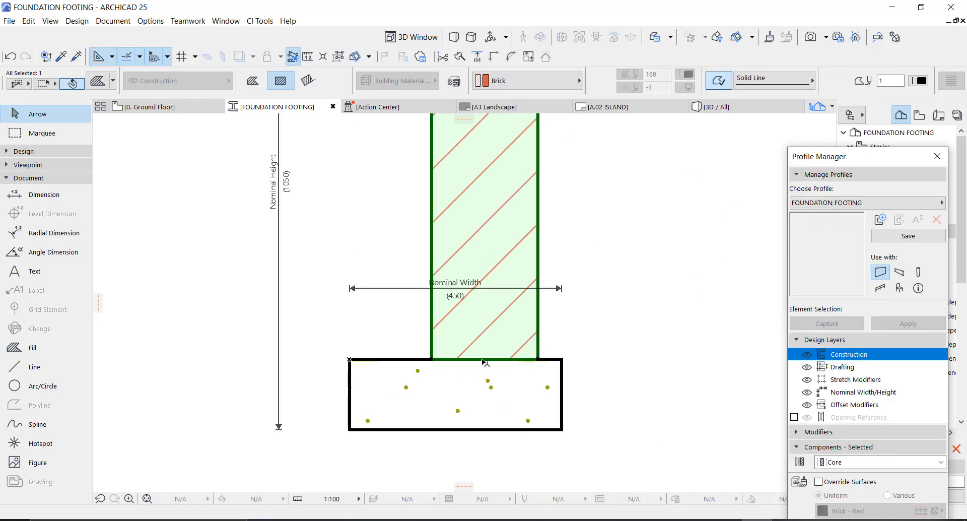
{"action": "scroll", "coordinate": [486, 361], "scroll_direction": "up", "scroll_amount": 3}
{"action": "key", "text": "ctrl+d"}
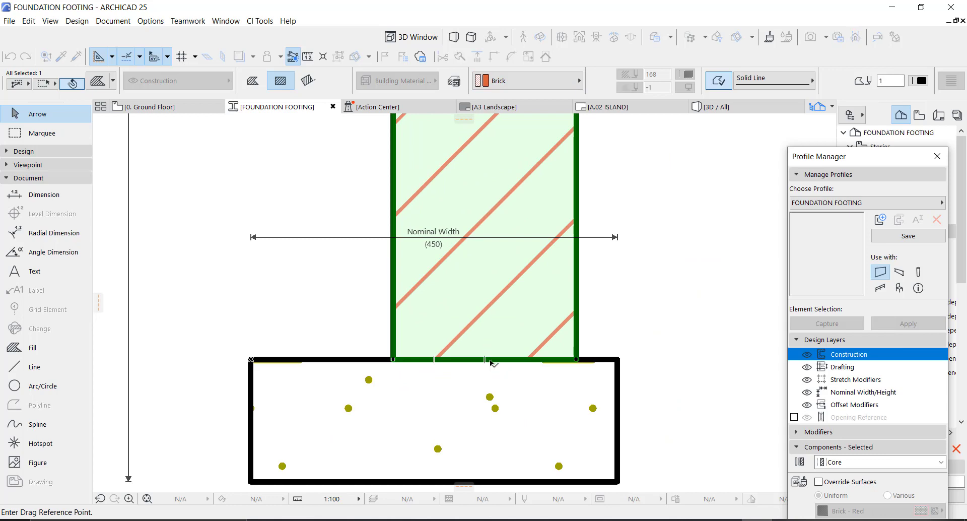
{"action": "left_click", "coordinate": [488, 360]}
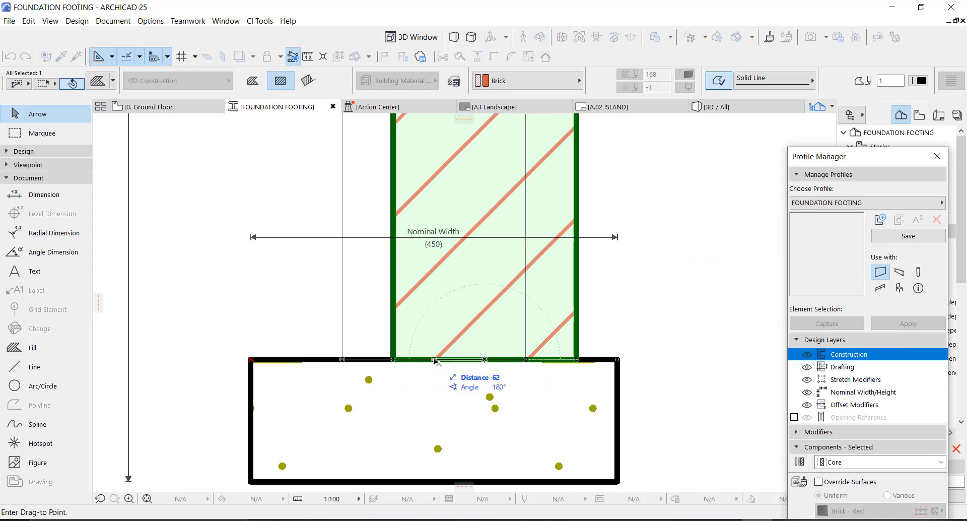
{"action": "left_click", "coordinate": [442, 360]}
{"action": "scroll", "coordinate": [451, 365], "scroll_direction": "down", "scroll_amount": 5}
{"action": "left_click", "coordinate": [514, 286]}
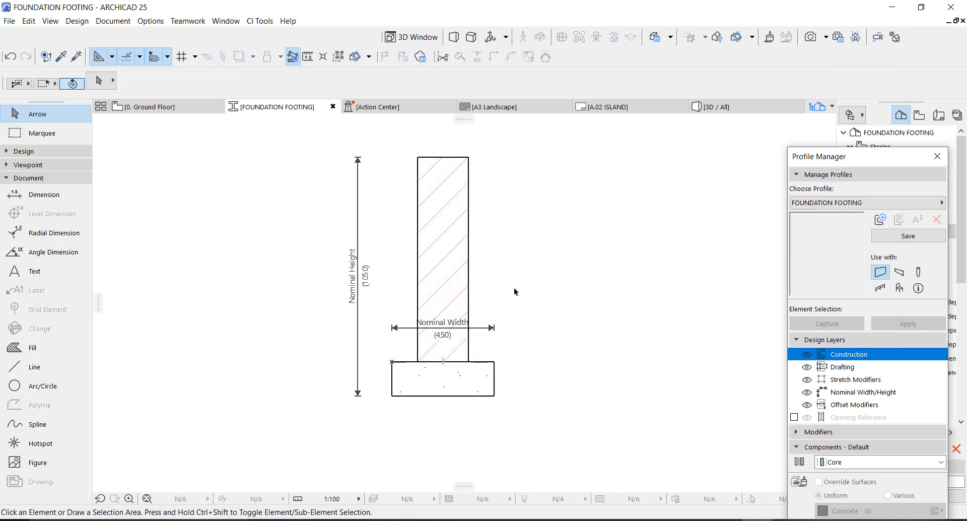
Offset the footing base's right edge to the wall's right face, and offset it outward again by 150
{"action": "scroll", "coordinate": [476, 373], "scroll_direction": "down", "scroll_amount": 2}
{"action": "scroll", "coordinate": [477, 373], "scroll_direction": "up", "scroll_amount": 1}
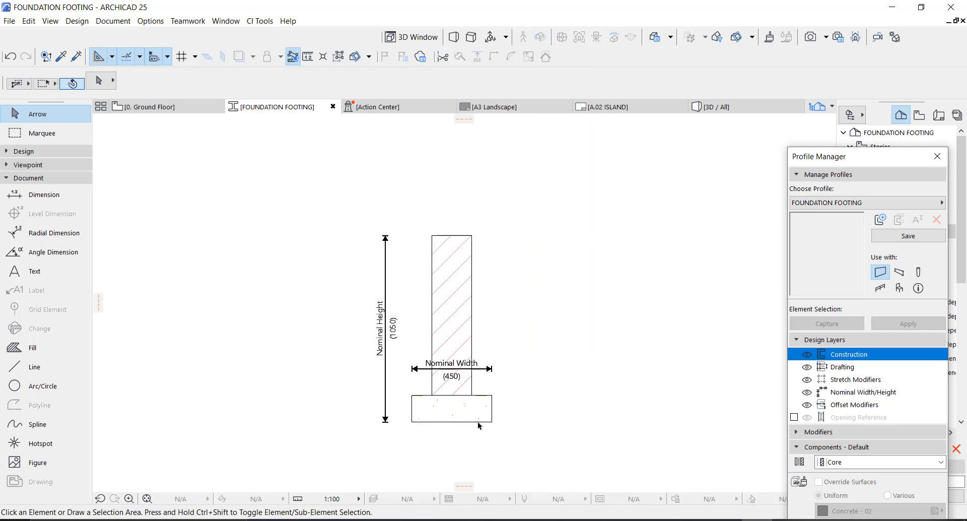
{"action": "scroll", "coordinate": [474, 346], "scroll_direction": "up", "scroll_amount": 5}
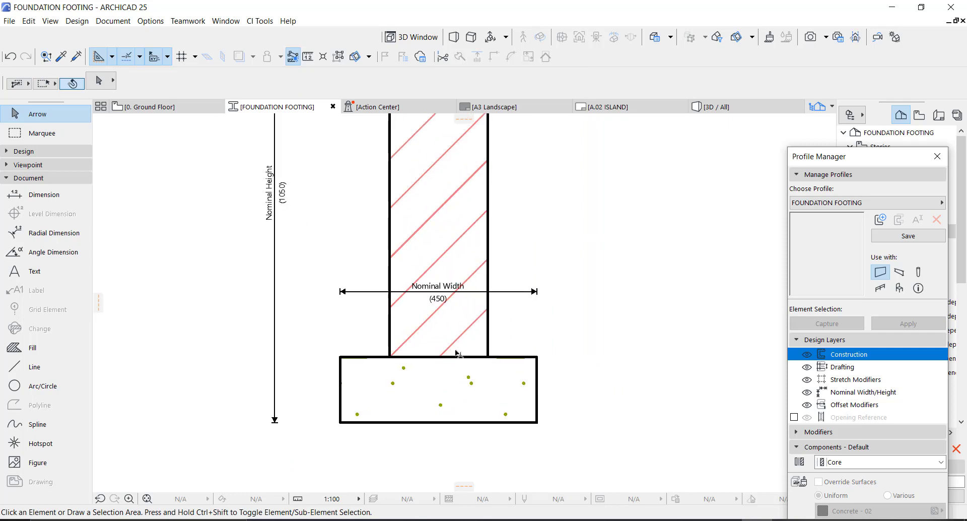
{"action": "left_click", "coordinate": [578, 379]}
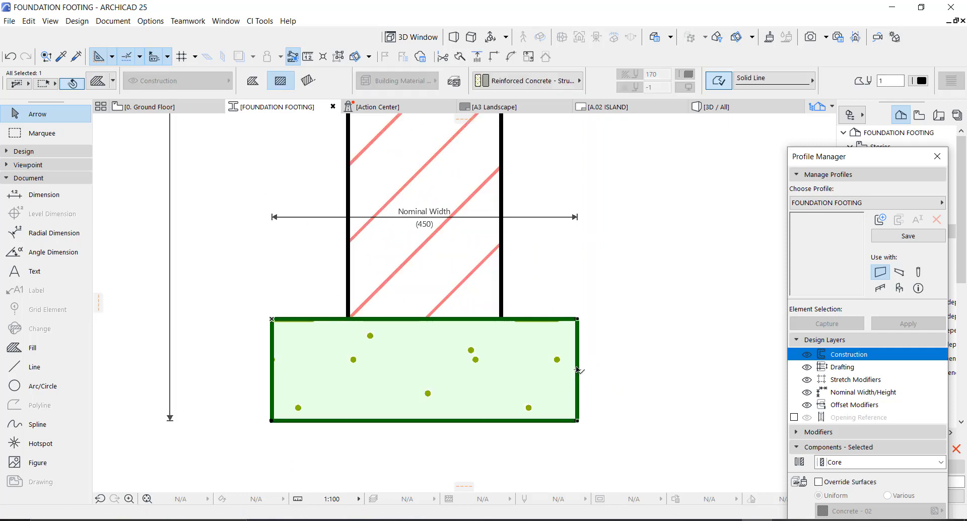
{"action": "left_click", "coordinate": [577, 369]}
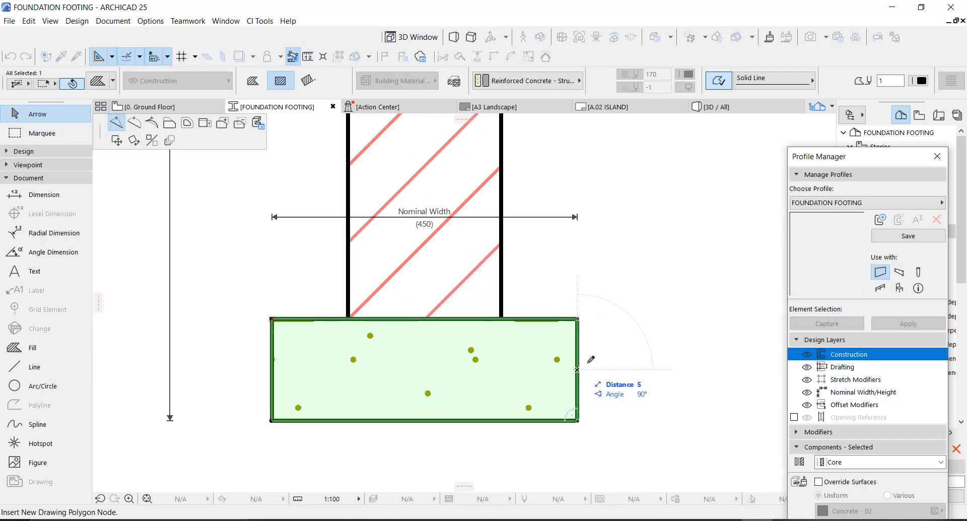
{"action": "left_click", "coordinate": [169, 123]}
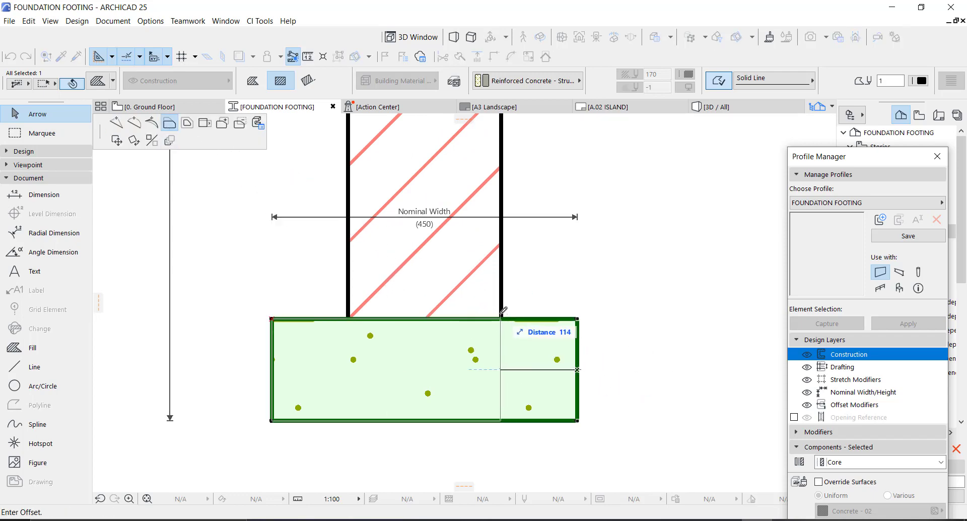
{"action": "left_click", "coordinate": [502, 313]}
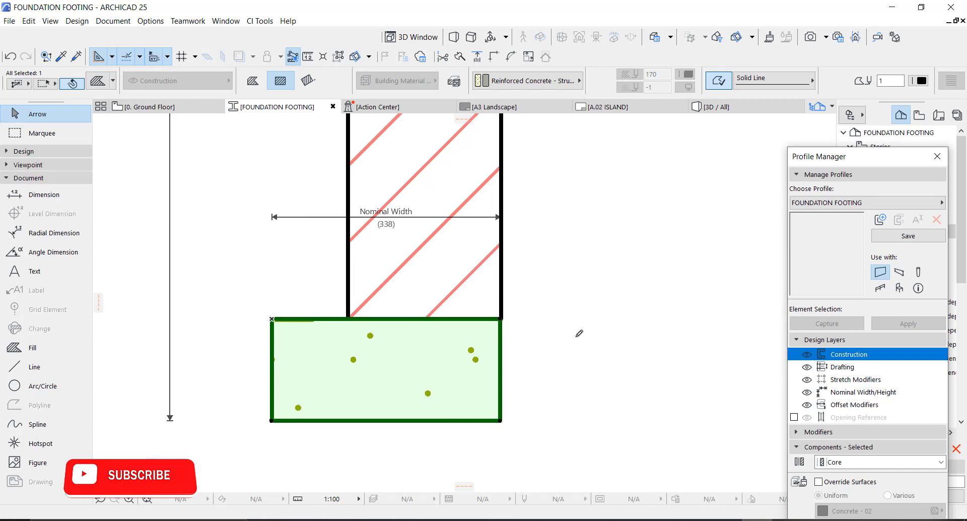
{"action": "left_click", "coordinate": [500, 333]}
{"action": "type", "text": "15"}
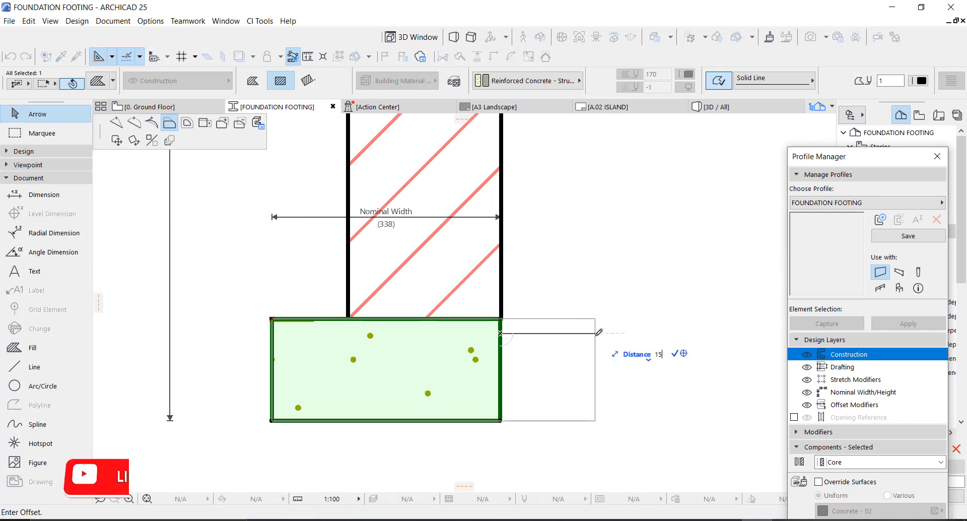
{"action": "type", "text": "0"}
{"action": "key", "text": "Return"}
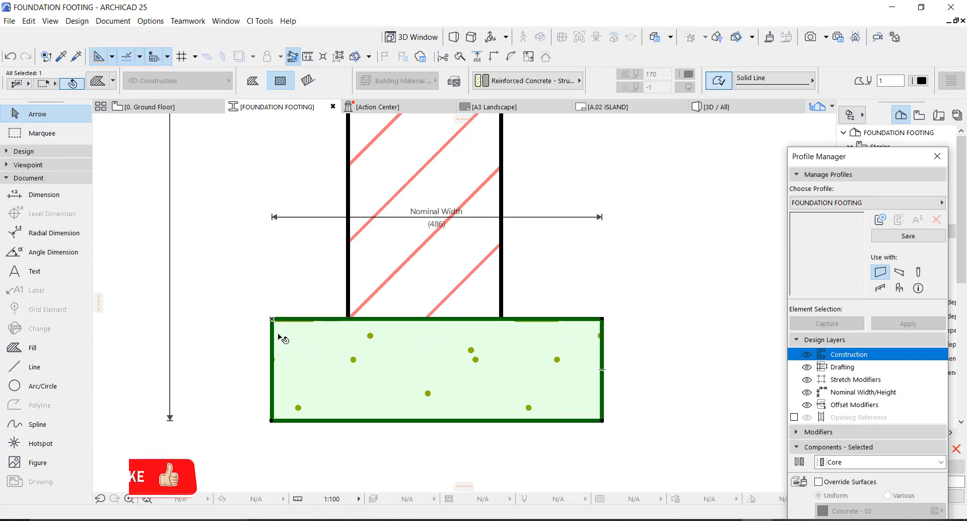
Offset the footing base's left edge to the wall's left face, and offset it outward again by 150
{"action": "left_click", "coordinate": [272, 331]}
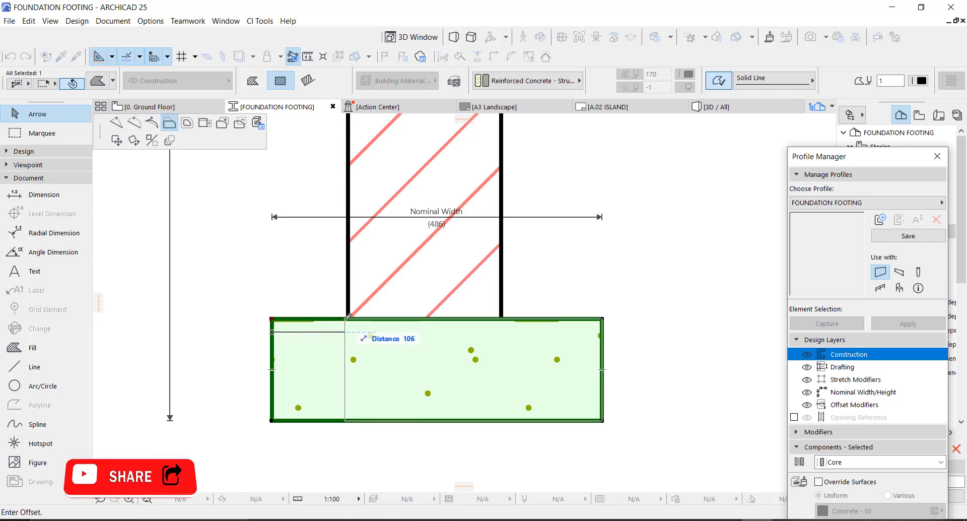
{"action": "left_click", "coordinate": [349, 340]}
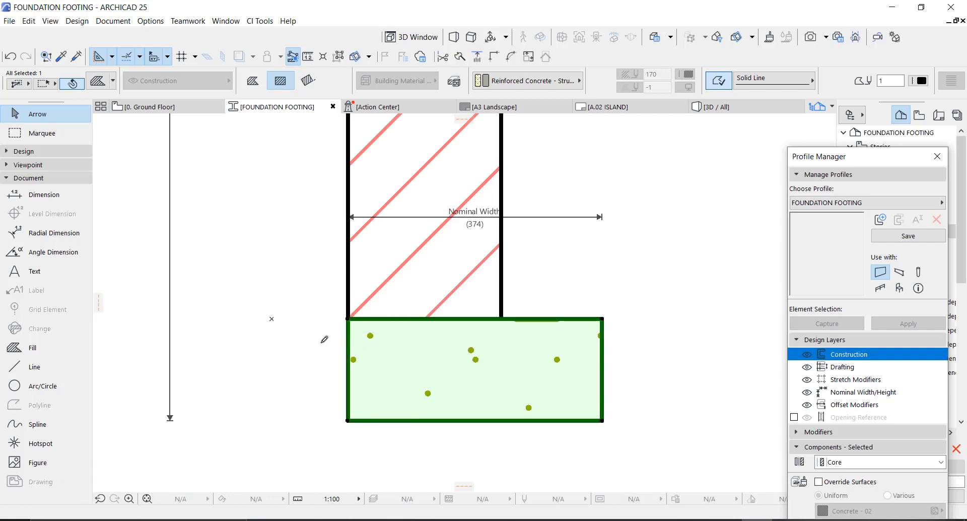
{"action": "left_click", "coordinate": [347, 339]}
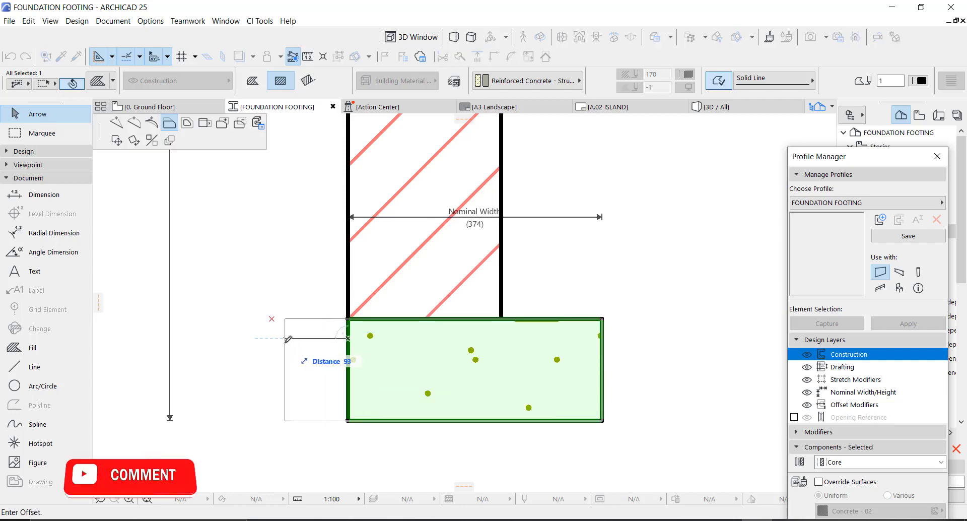
{"action": "type", "text": "150"}
{"action": "key", "text": "Return"}
{"action": "scroll", "coordinate": [411, 374], "scroll_direction": "down", "scroll_amount": 4}
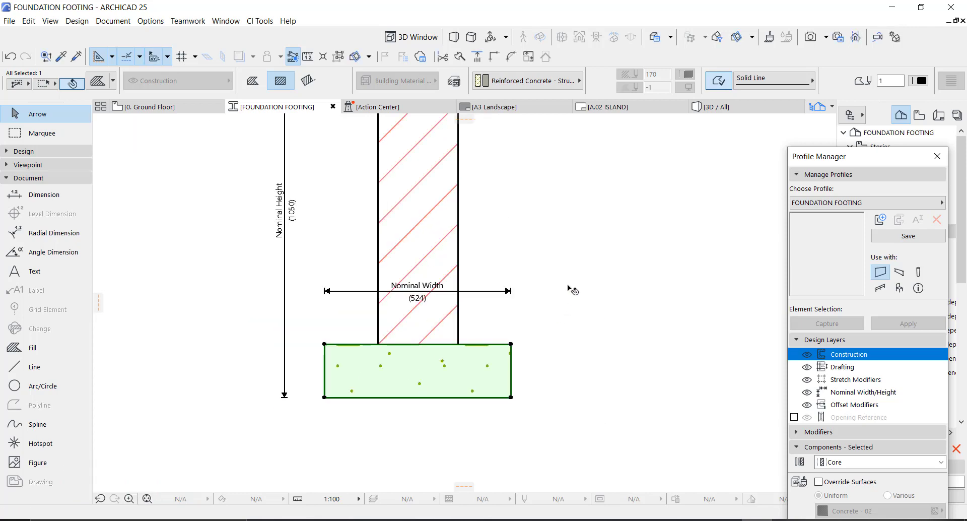
{"action": "left_click", "coordinate": [557, 291]}
Draw a 225 by 225 square fill on top of the brick wall, using the footing base fill's reinforced concrete settings
{"action": "scroll", "coordinate": [473, 237], "scroll_direction": "down", "scroll_amount": 3}
{"action": "middle_click_drag", "start_coordinate": [457, 251], "coordinate": [469, 325]}
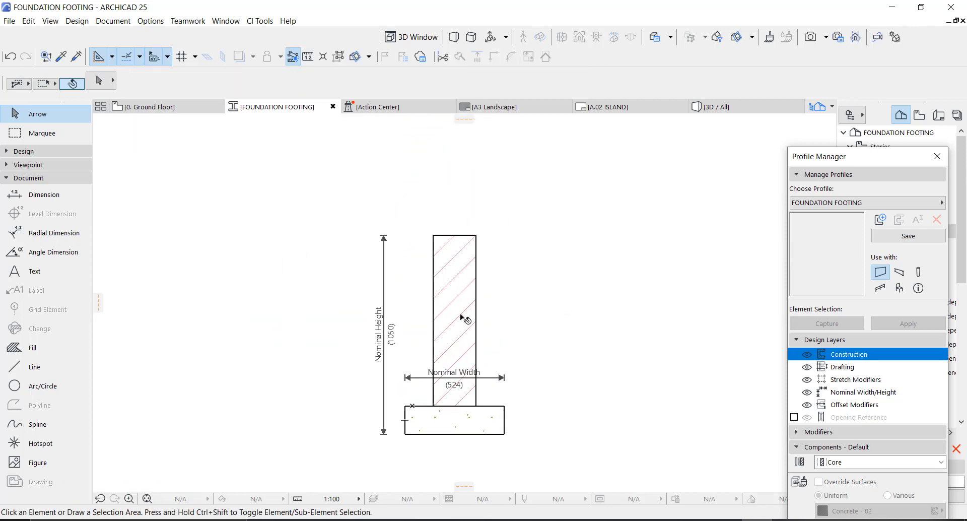
{"action": "scroll", "coordinate": [468, 317], "scroll_direction": "up", "scroll_amount": 1}
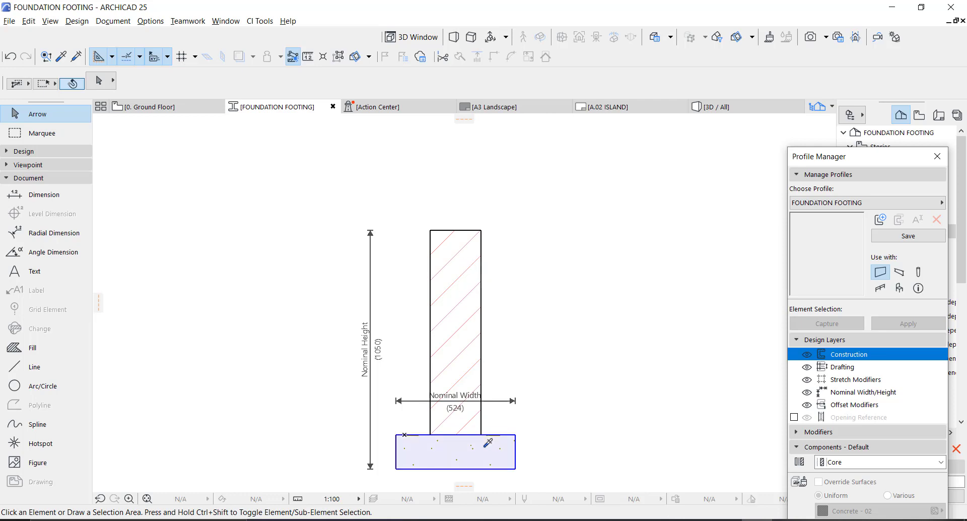
{"action": "left_click", "coordinate": [448, 447], "text": "alt"}
{"action": "scroll", "coordinate": [439, 238], "scroll_direction": "up", "scroll_amount": 3}
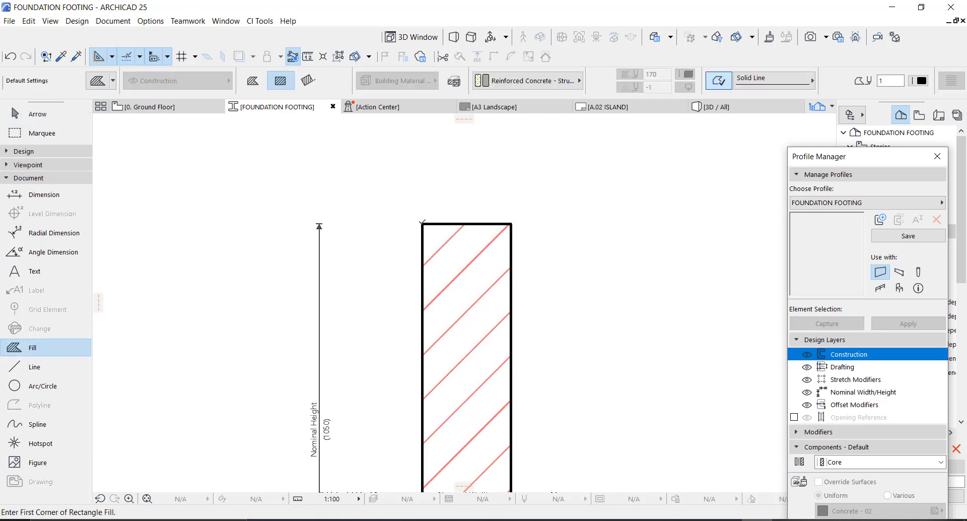
{"action": "left_click", "coordinate": [422, 223]}
{"action": "middle_click_drag", "start_coordinate": [506, 238], "coordinate": [512, 324]}
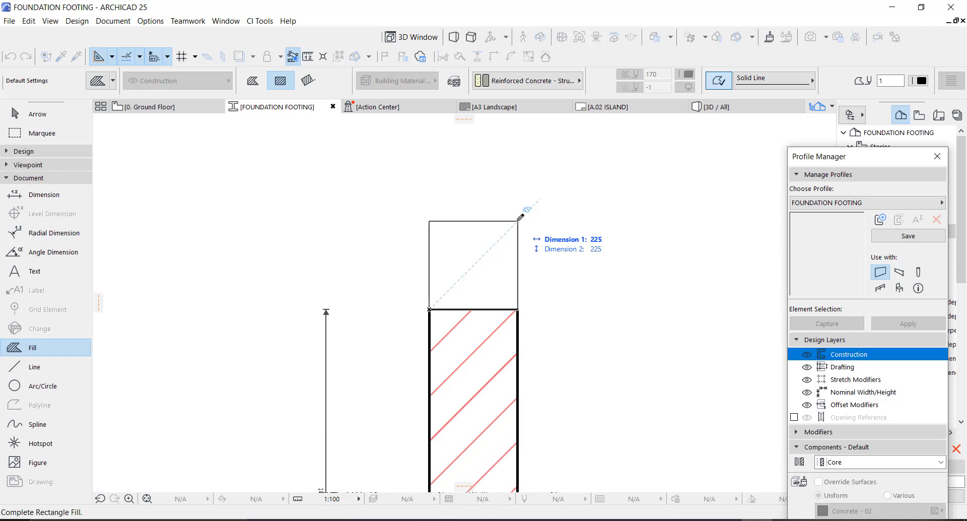
{"action": "left_click", "coordinate": [517, 219]}
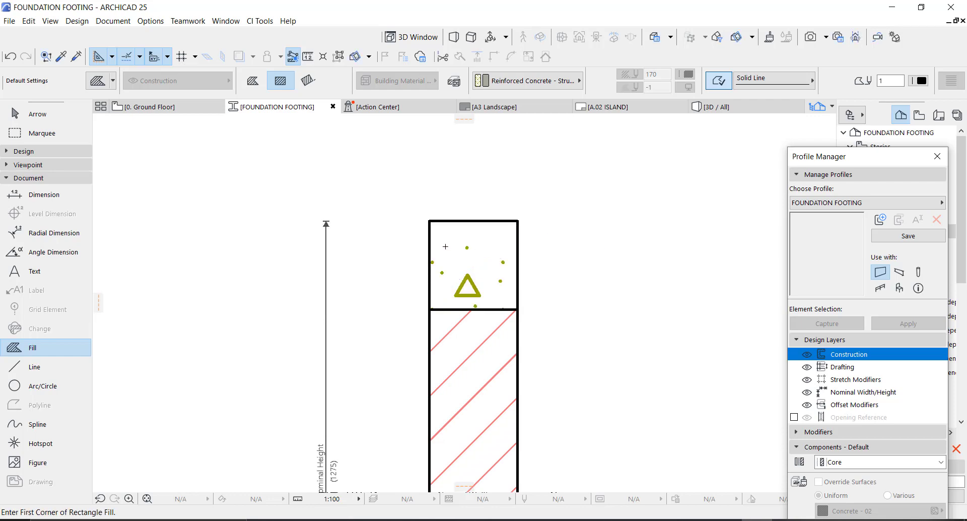
{"action": "scroll", "coordinate": [423, 287], "scroll_direction": "down", "scroll_amount": 2}
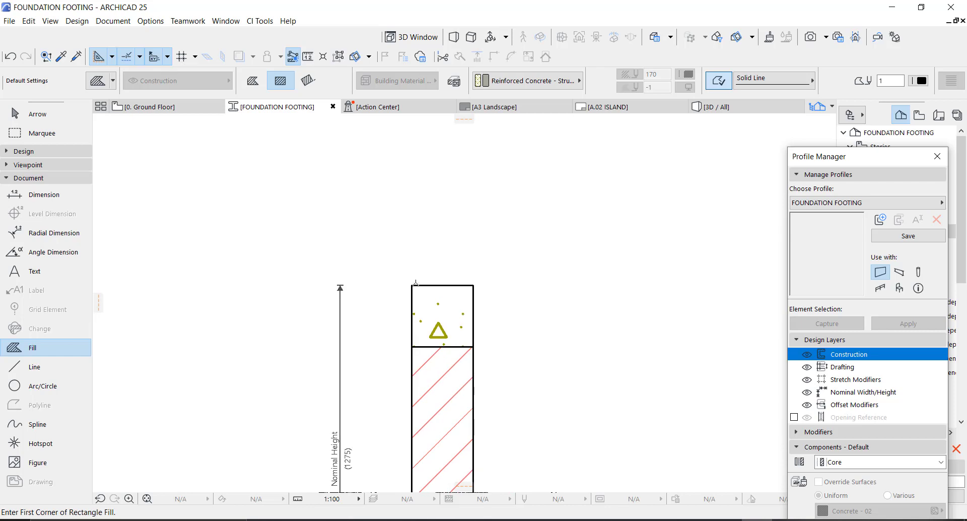
{"action": "scroll", "coordinate": [529, 244], "scroll_direction": "down", "scroll_amount": 1}
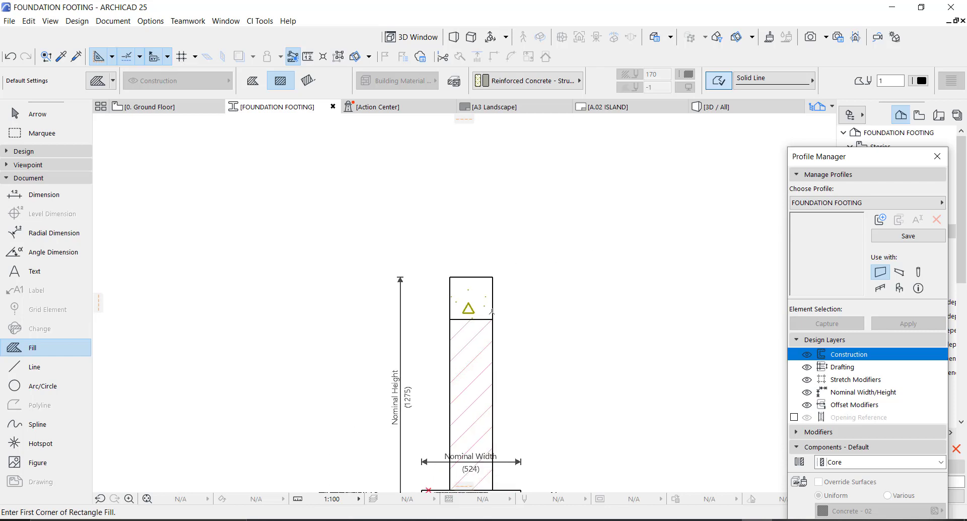
{"action": "key", "text": "Escape"}
Turn on Override Surfaces for the concrete fill on top of the wall, moving the Profile Manager up to show its component options
{"action": "left_click", "coordinate": [483, 290]}
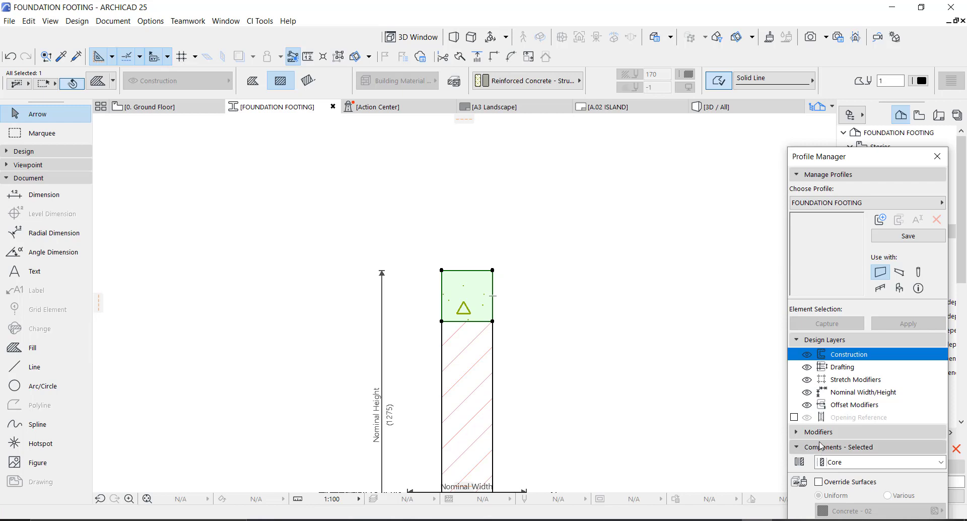
{"action": "left_click", "coordinate": [833, 482]}
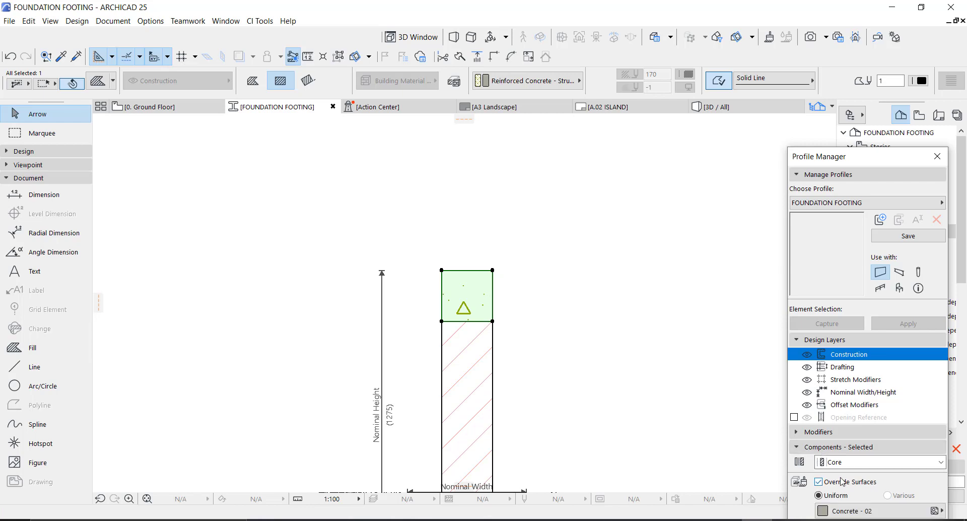
{"action": "left_click_drag", "start_coordinate": [825, 163], "coordinate": [787, 66]}
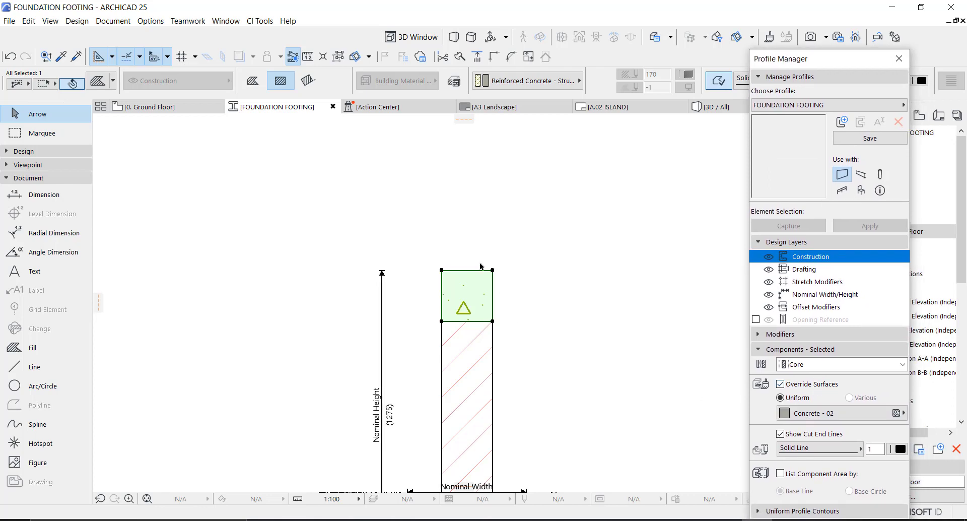
{"action": "scroll", "coordinate": [517, 355], "scroll_direction": "down", "scroll_amount": 3}
{"action": "left_click", "coordinate": [517, 354]}
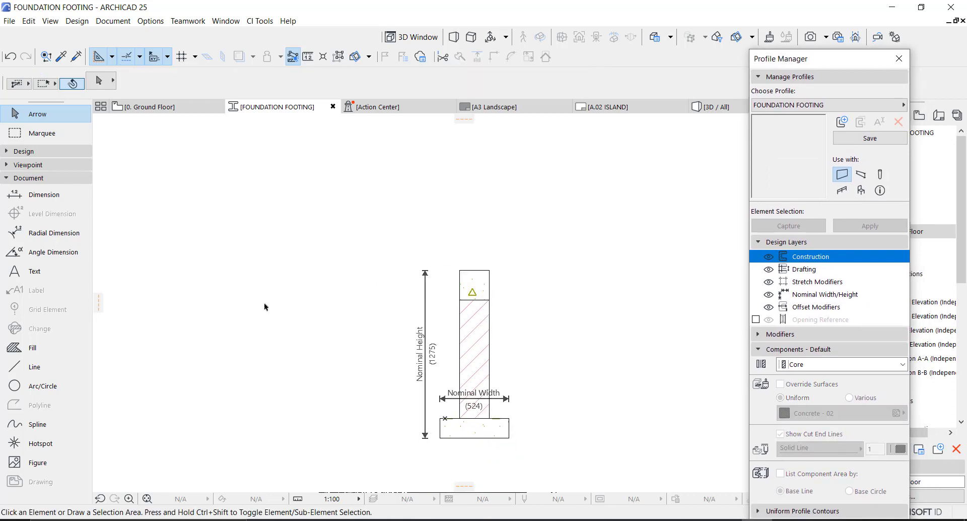
Draw a horizontal line outward from the right face of the brick wall, and delete it
{"action": "left_click", "coordinate": [35, 366]}
{"action": "scroll", "coordinate": [574, 368], "scroll_direction": "up", "scroll_amount": 2}
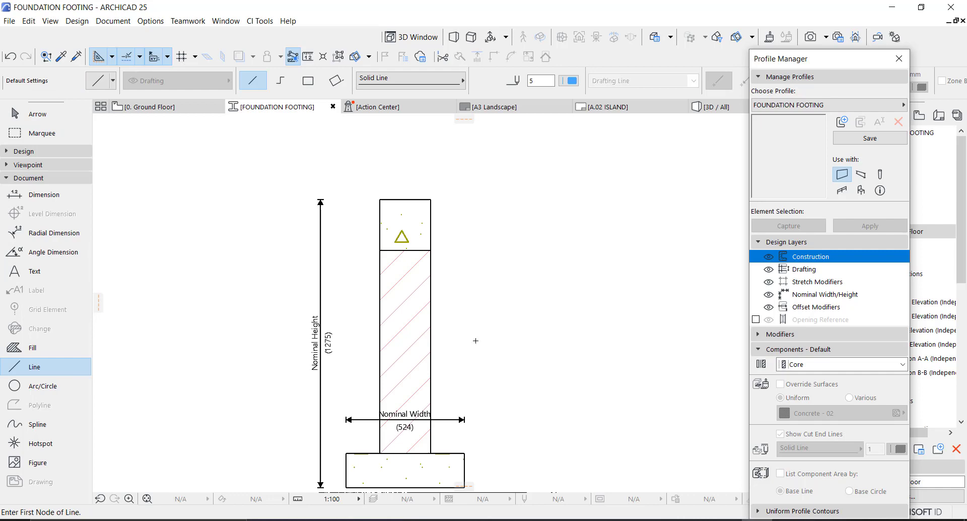
{"action": "left_click", "coordinate": [429, 323]}
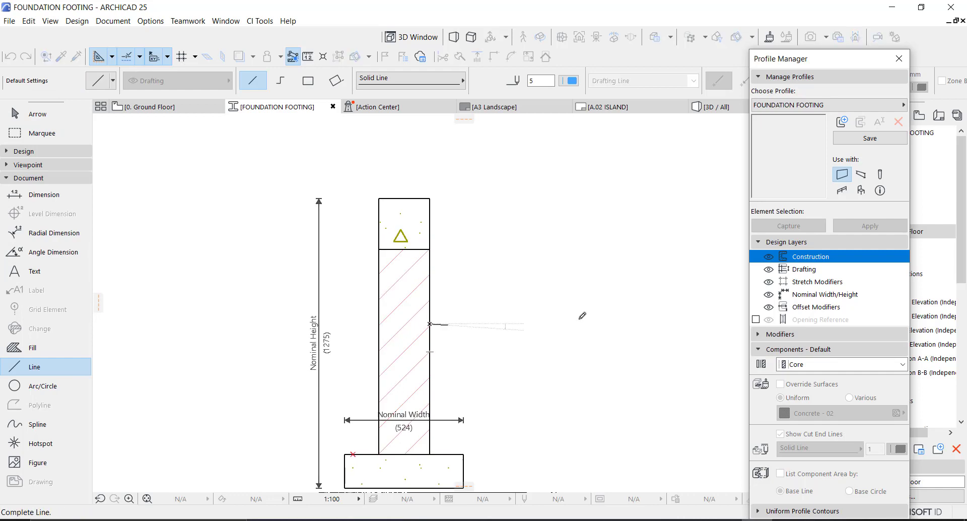
{"action": "left_click", "coordinate": [630, 323]}
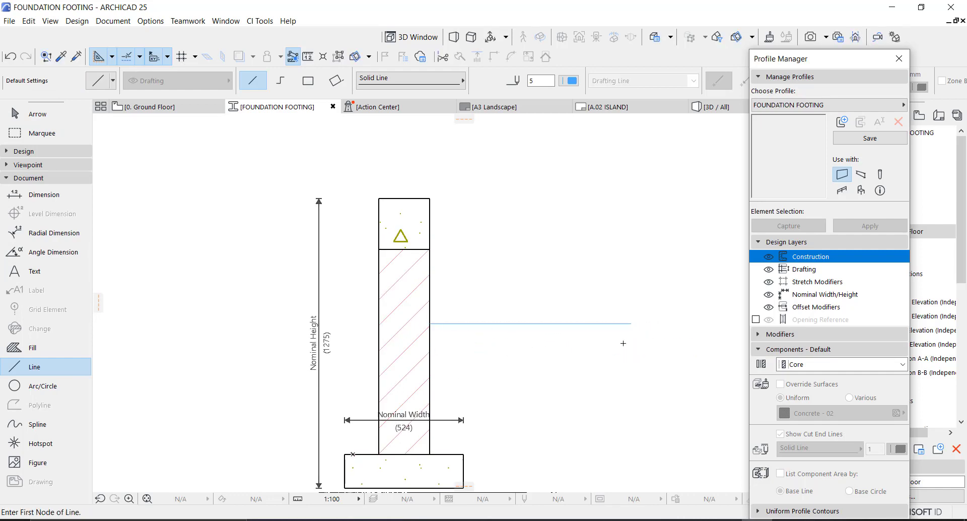
{"action": "key", "text": "Escape"}
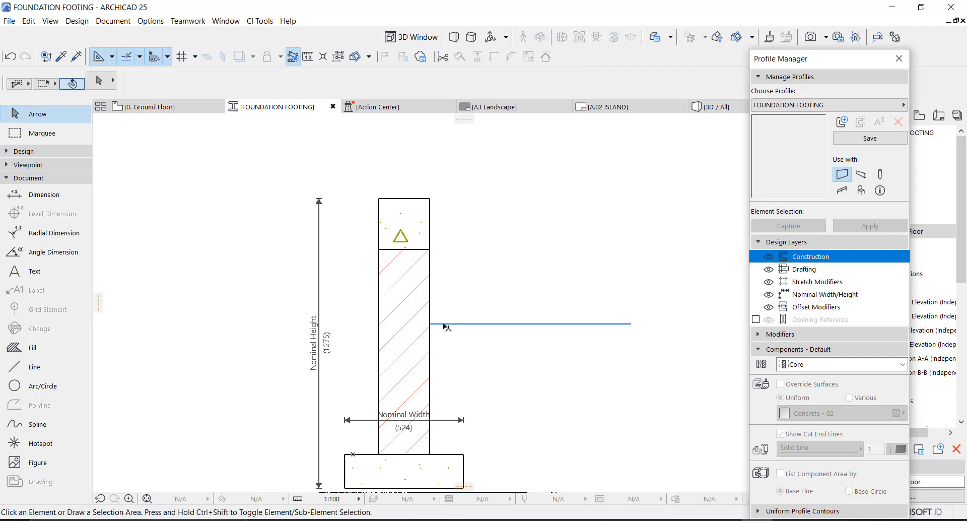
{"action": "left_click", "coordinate": [444, 323]}
{"action": "key", "text": "Delete"}
Set the override surface of the concrete fill on top of the wall to Paint - Titanium White
{"action": "scroll", "coordinate": [405, 221], "scroll_direction": "up", "scroll_amount": 3}
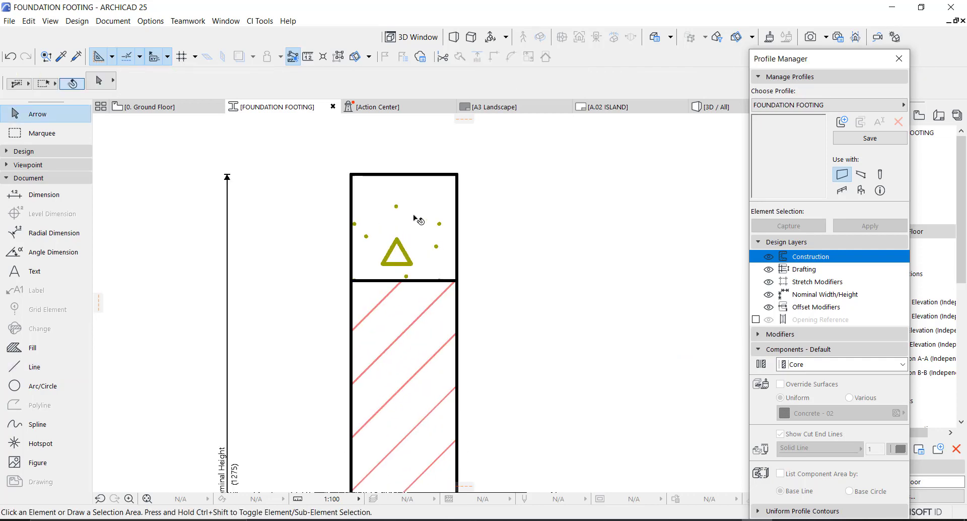
{"action": "left_click", "coordinate": [422, 221]}
{"action": "left_click", "coordinate": [793, 414]}
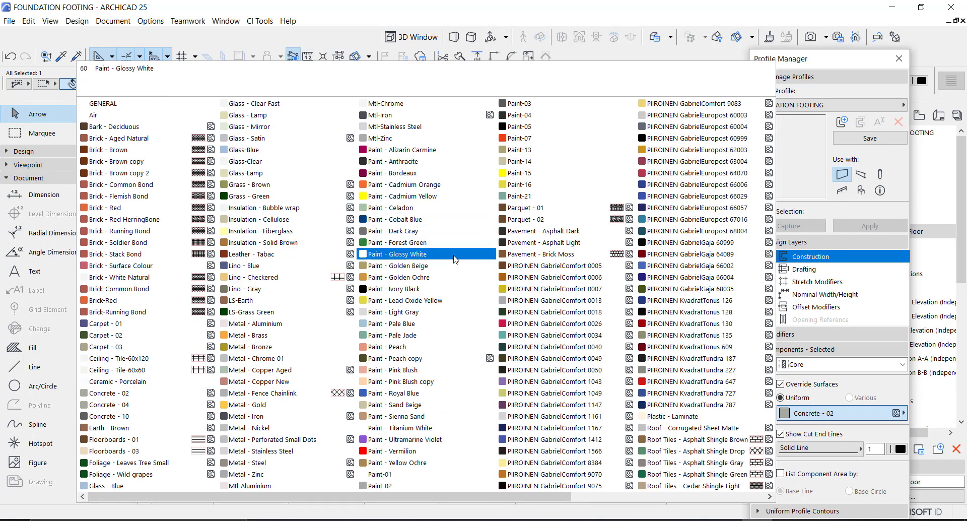
{"action": "left_click", "coordinate": [403, 427]}
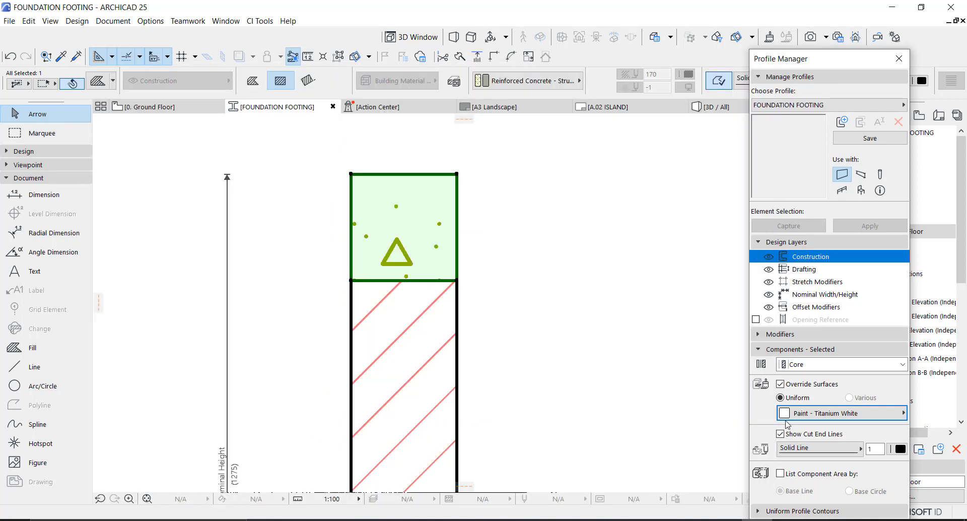
Turn on Override Surfaces for the brick wall fill, set its surface to Paint - Titanium White, and deselect it
{"action": "left_click", "coordinate": [447, 367]}
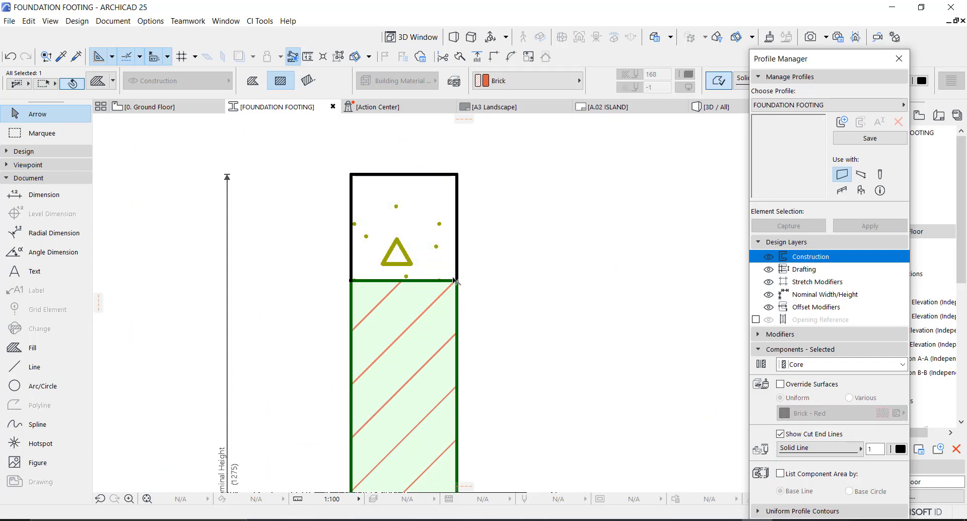
{"action": "left_click", "coordinate": [790, 386]}
{"action": "left_click", "coordinate": [835, 412]}
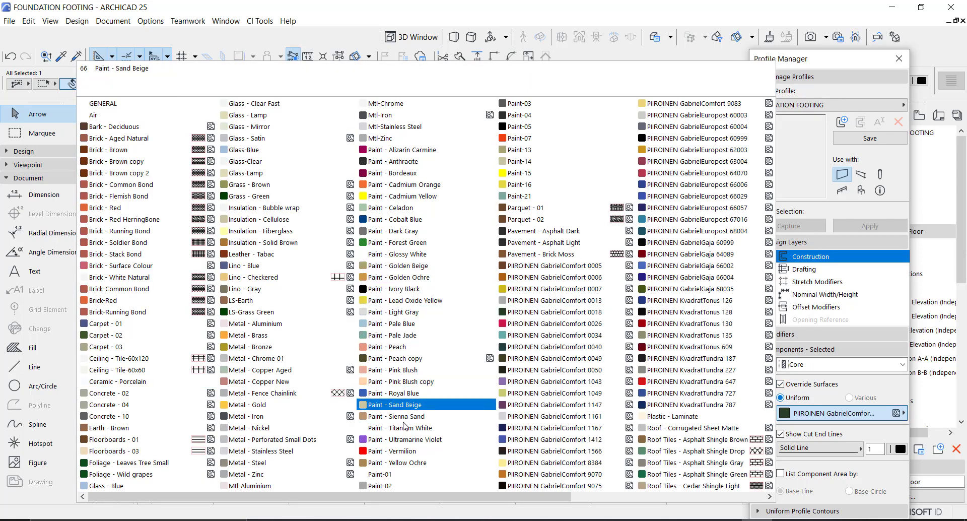
{"action": "left_click", "coordinate": [402, 428]}
{"action": "scroll", "coordinate": [530, 253], "scroll_direction": "down", "scroll_amount": 3}
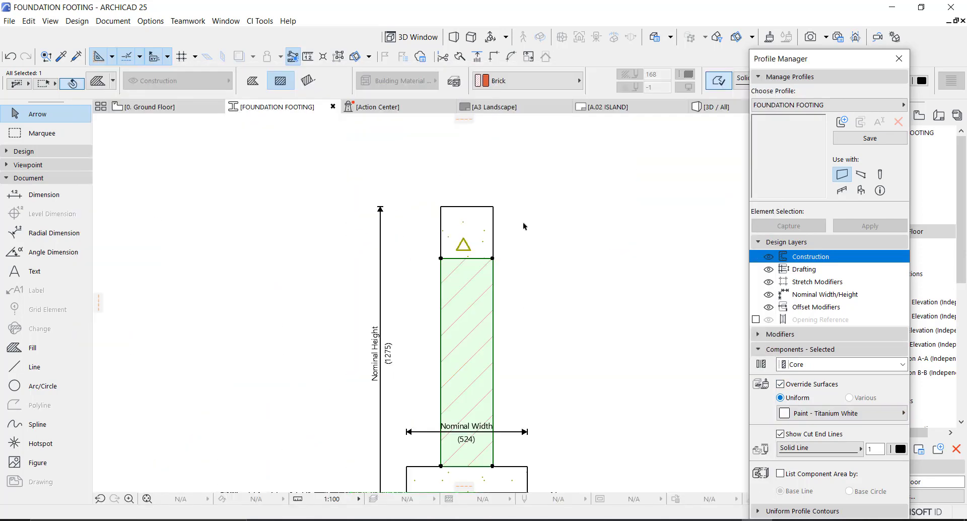
{"action": "left_click", "coordinate": [535, 368]}
Turn on Override Surfaces for the concrete footing base, set its surface to Concrete - 04, and deselect it
{"action": "scroll", "coordinate": [535, 369], "scroll_direction": "up", "scroll_amount": 3}
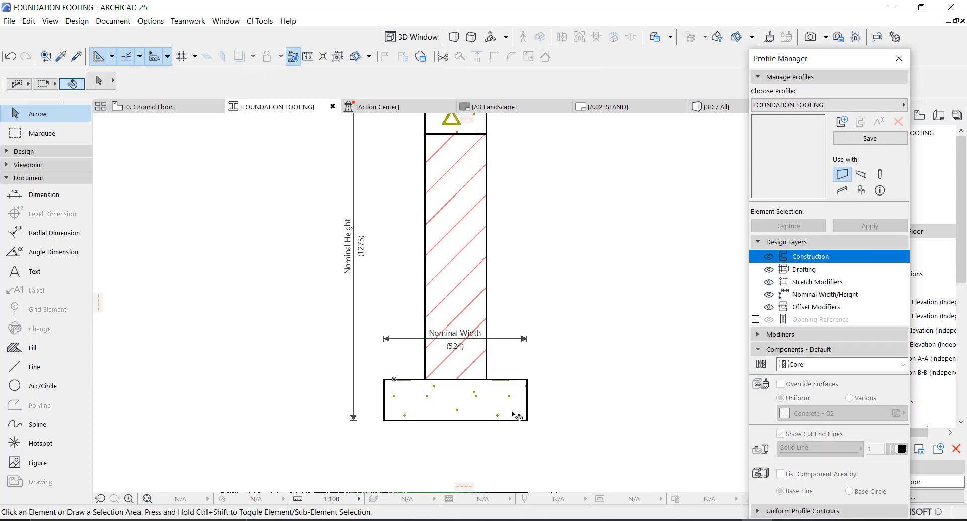
{"action": "left_click", "coordinate": [521, 401]}
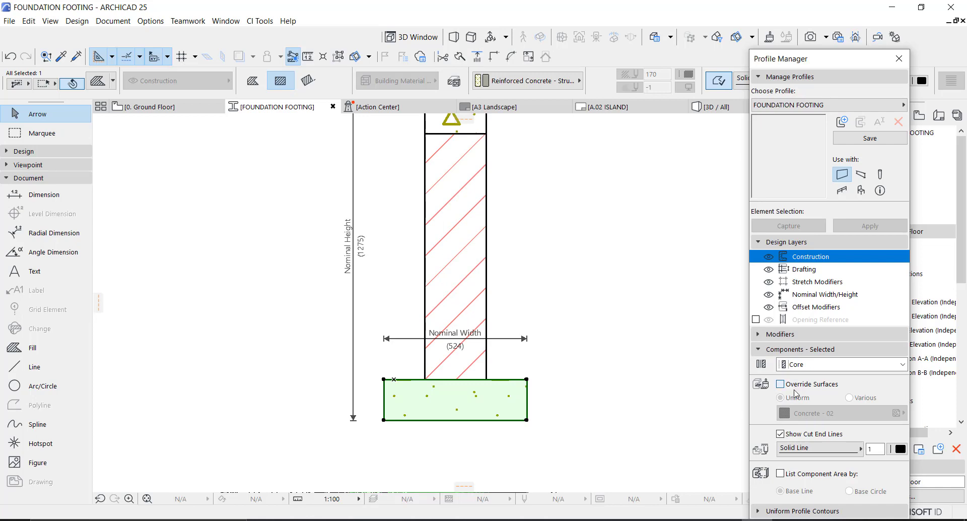
{"action": "left_click", "coordinate": [794, 391]}
{"action": "left_click", "coordinate": [805, 413]}
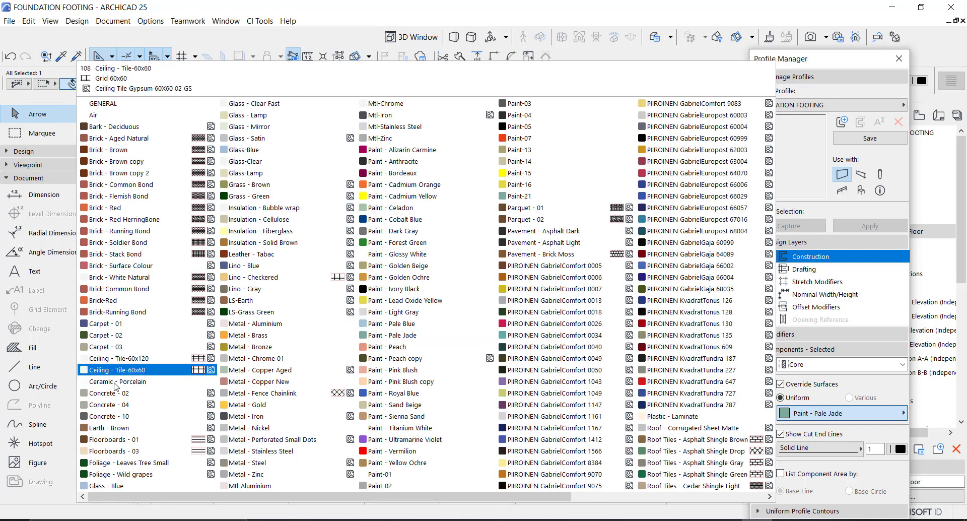
{"action": "left_click", "coordinate": [109, 404]}
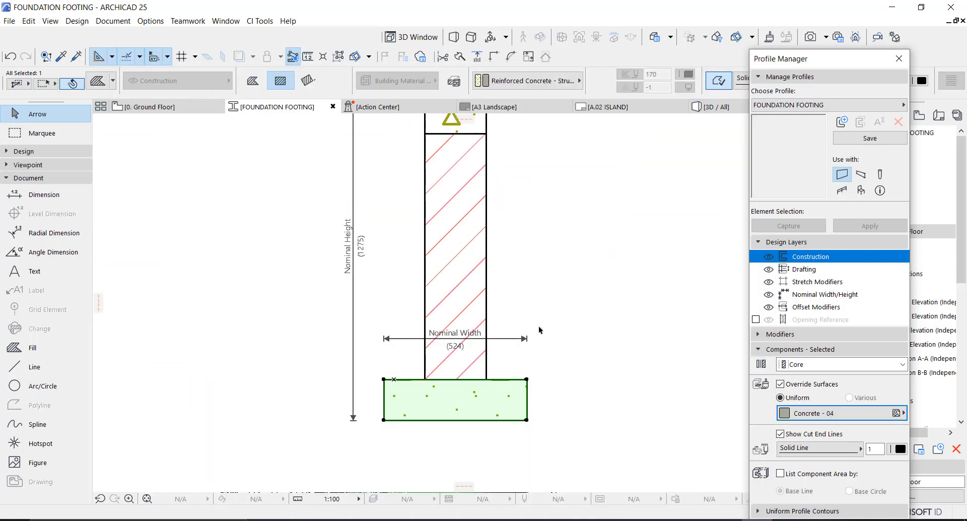
{"action": "left_click", "coordinate": [576, 299]}
Save the FOUNDATION FOOTING profile and close the Profile Manager
{"action": "scroll", "coordinate": [574, 352], "scroll_direction": "down", "scroll_amount": 3}
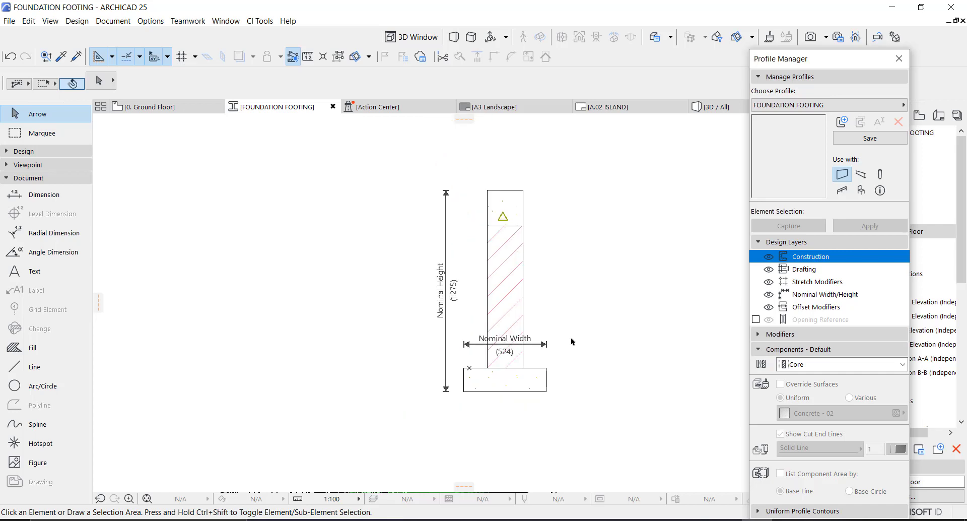
{"action": "left_click", "coordinate": [858, 145]}
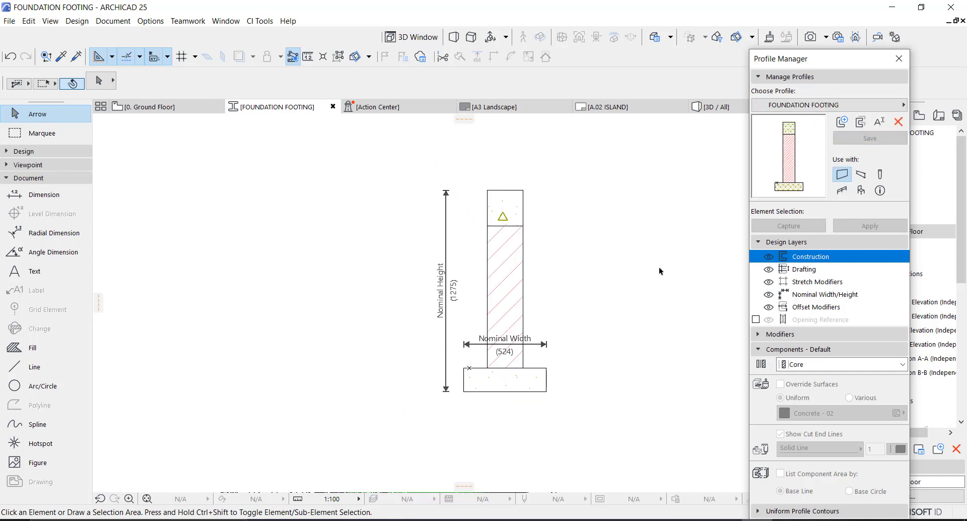
{"action": "left_click", "coordinate": [898, 59]}
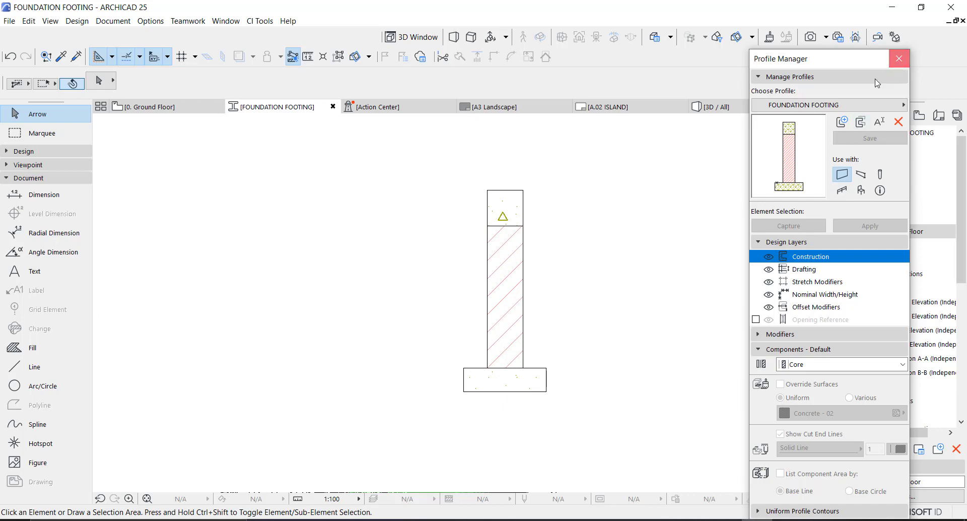
Set up the Wall tool on the ground floor plan to use the FOUNDATION FOOTING complex profile
{"action": "scroll", "coordinate": [406, 281], "scroll_direction": "down", "scroll_amount": 2}
{"action": "middle_click_drag", "start_coordinate": [359, 240], "coordinate": [330, 394]}
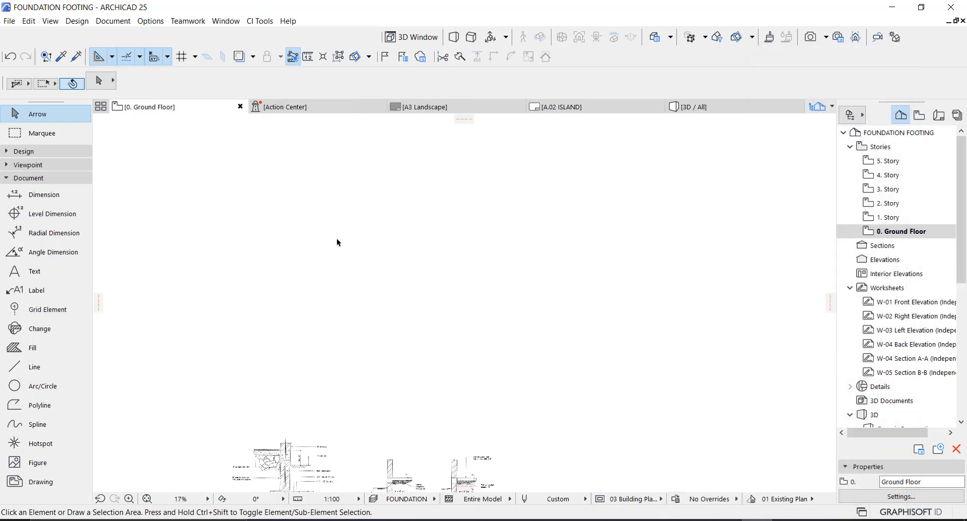
{"action": "left_click", "coordinate": [28, 151]}
{"action": "left_click", "coordinate": [41, 171]}
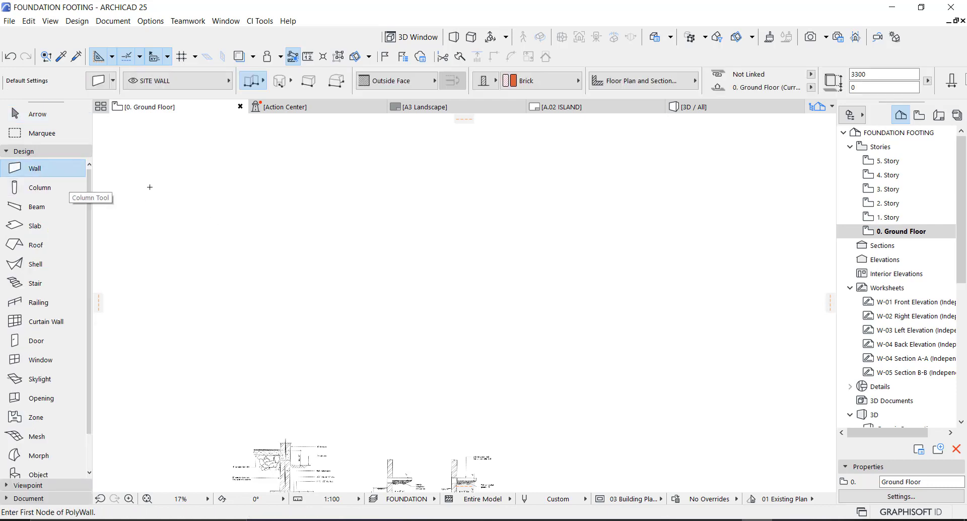
{"action": "left_click", "coordinate": [484, 81]}
{"action": "left_click", "coordinate": [537, 80]}
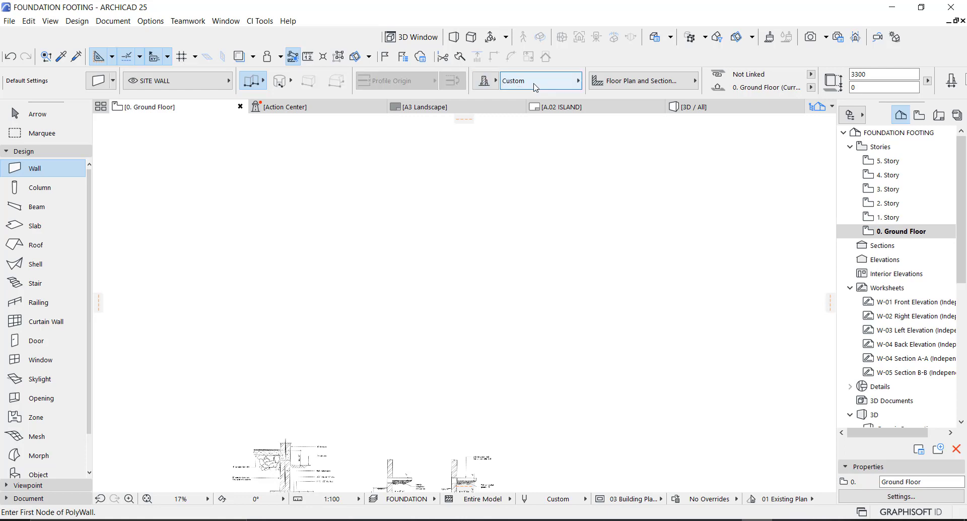
{"action": "left_click", "coordinate": [537, 85]}
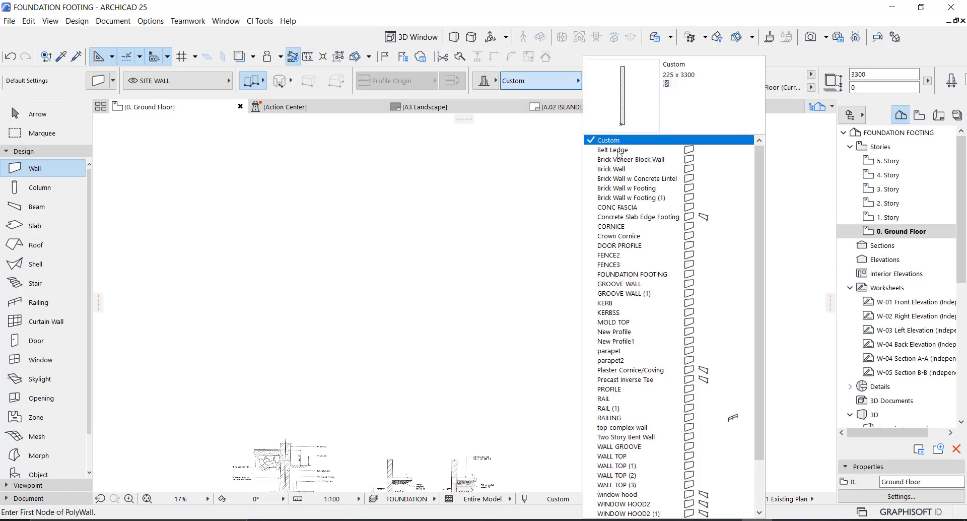
{"action": "left_click", "coordinate": [630, 274]}
{"action": "scroll", "coordinate": [436, 339], "scroll_direction": "down", "scroll_amount": 1}
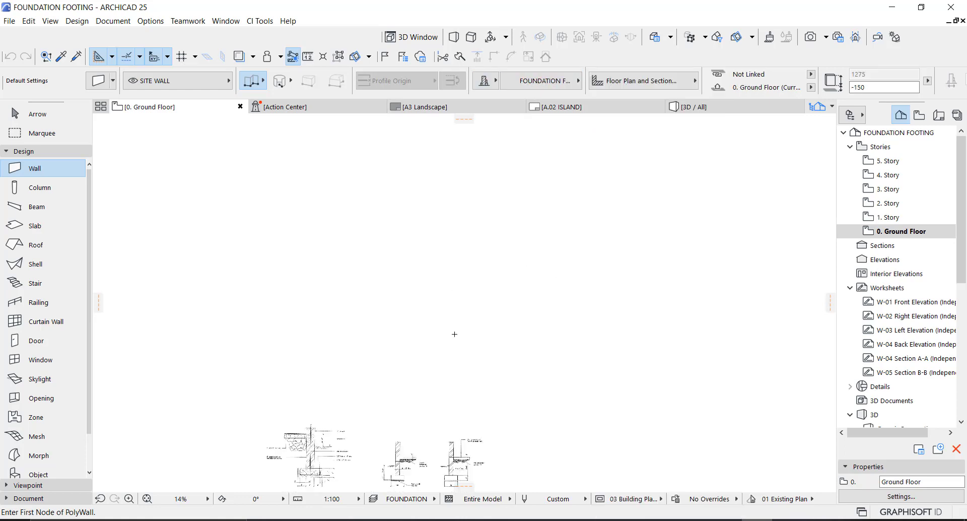
{"action": "left_click", "coordinate": [457, 310]}
{"action": "key", "text": "Escape"}
{"action": "left_click", "coordinate": [504, 346]}
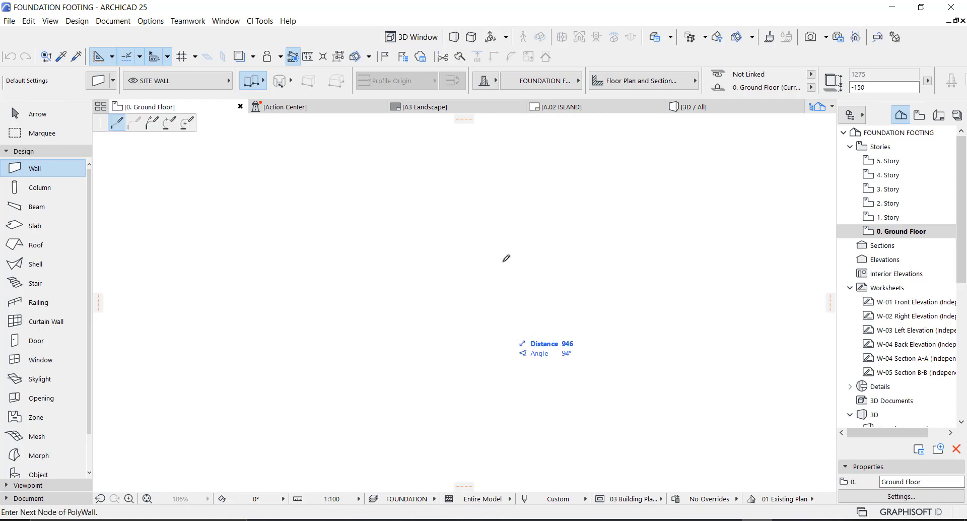
{"action": "key", "text": "Escape"}
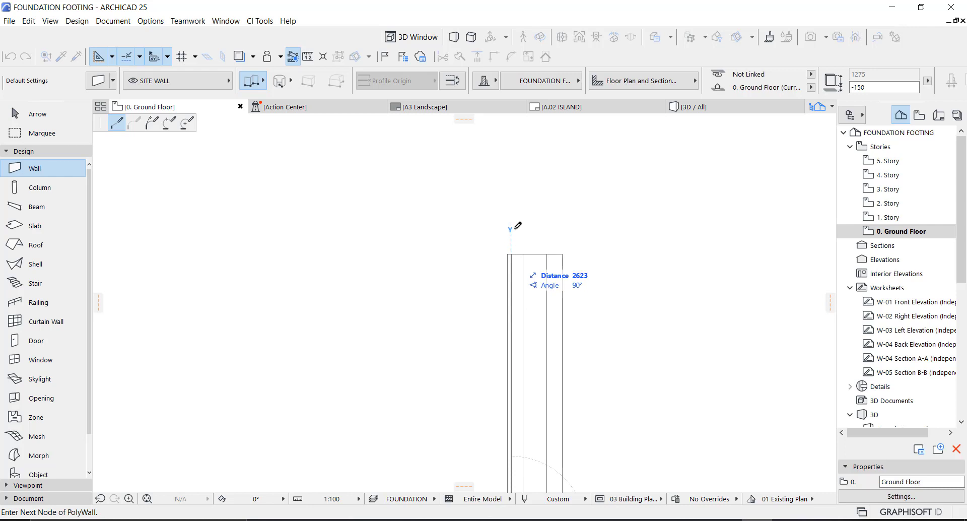
{"action": "scroll", "coordinate": [517, 234], "scroll_direction": "down", "scroll_amount": 3}
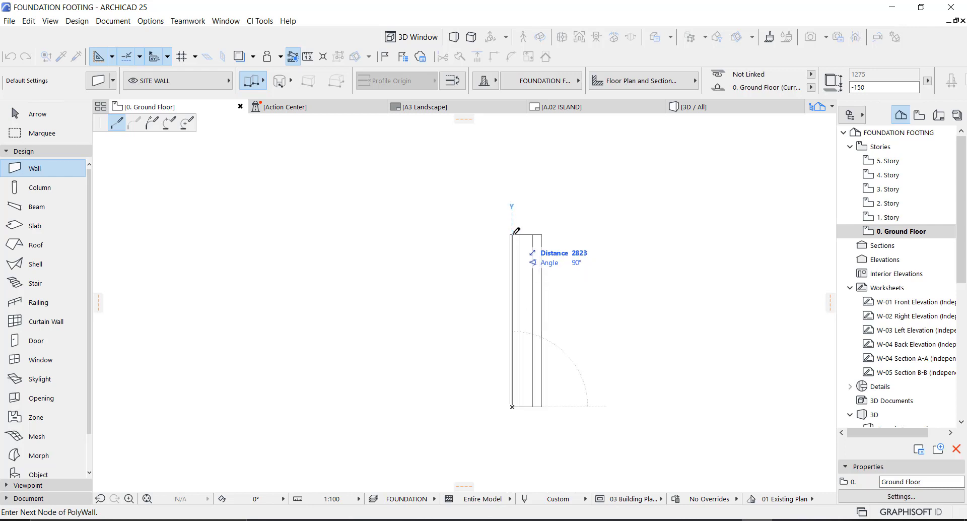
{"action": "key", "text": "Escape"}
{"action": "key", "text": "Escape"}
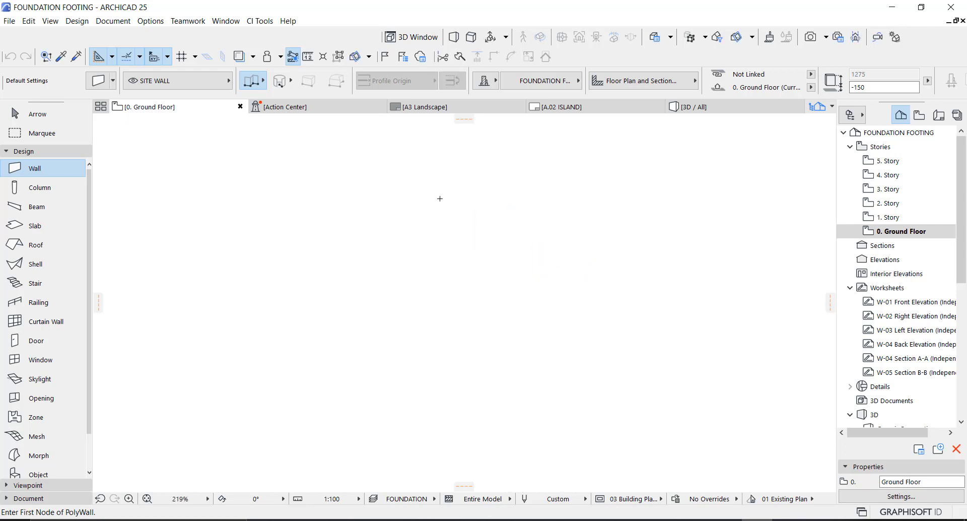
Reopen the FOUNDATION FOOTING complex profile for editing in the Profile Manager
{"action": "left_click", "coordinate": [140, 21]}
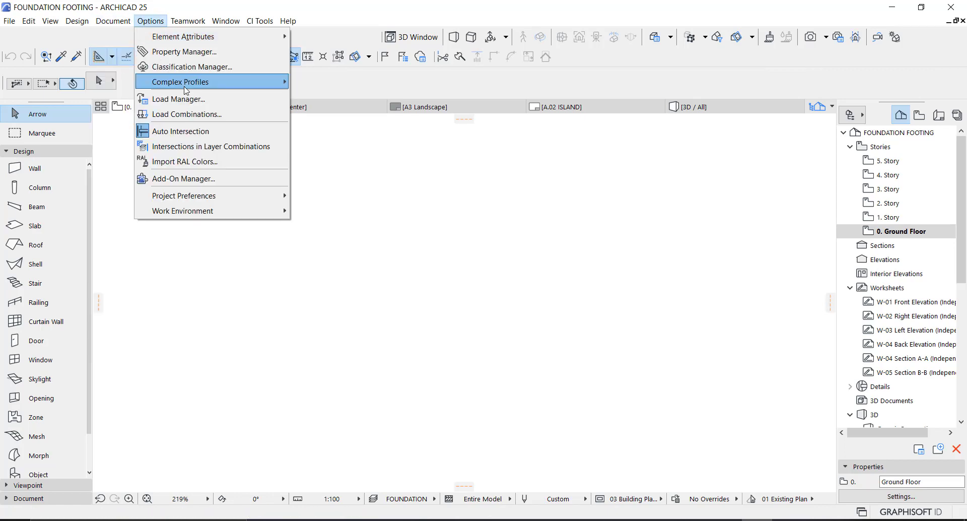
{"action": "mouse_move", "coordinate": [187, 90]}
{"action": "left_click", "coordinate": [322, 81]}
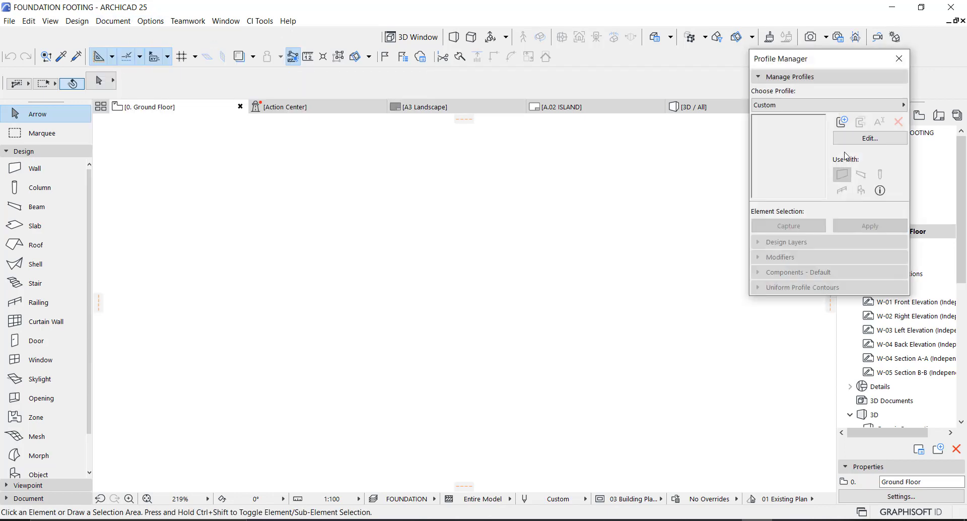
{"action": "left_click", "coordinate": [833, 106]}
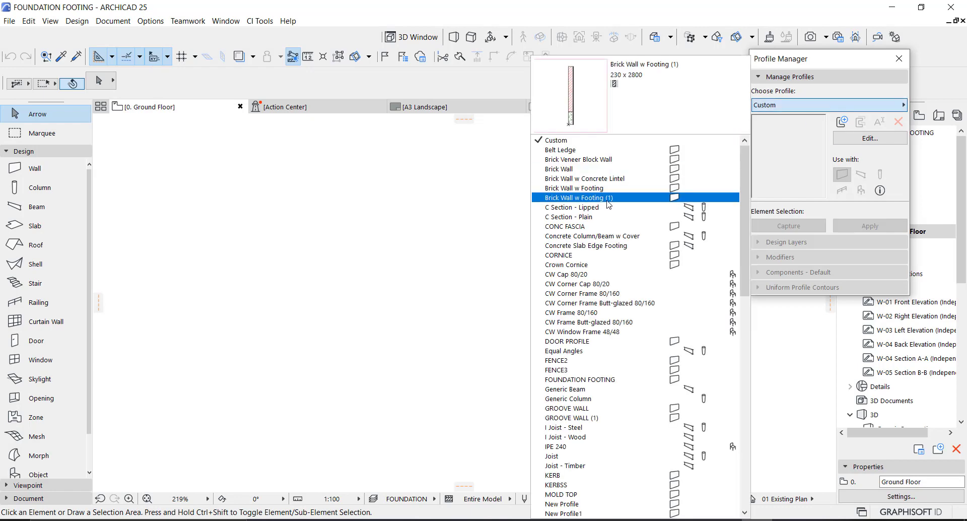
{"action": "left_click", "coordinate": [604, 379]}
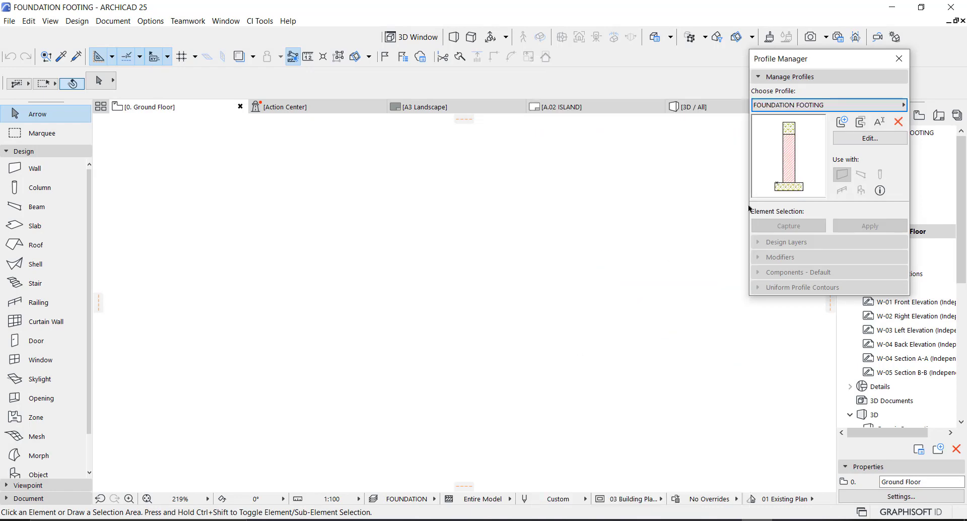
{"action": "left_click", "coordinate": [848, 138]}
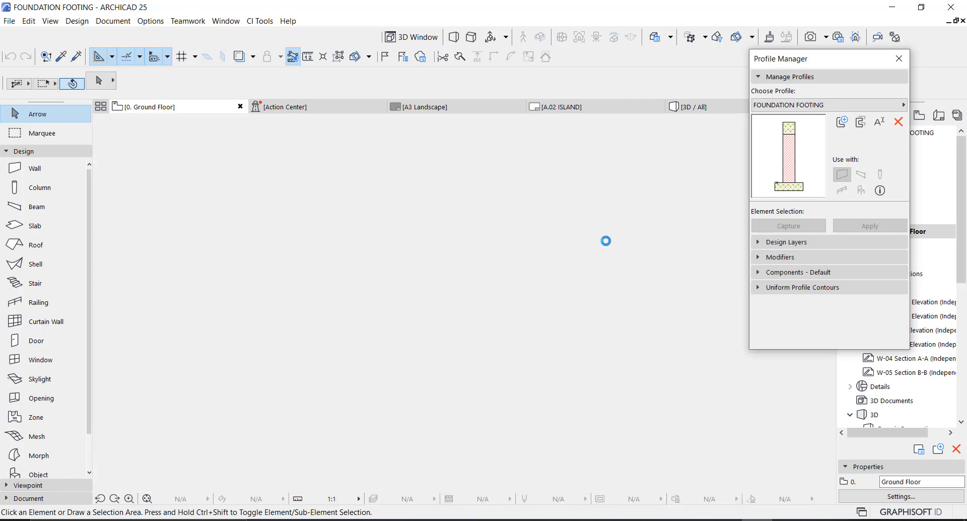
Select all three profile fills and move them so the midpoint of the footing base's top edge sits on the profile origin
{"action": "scroll", "coordinate": [521, 256], "scroll_direction": "down", "scroll_amount": 2}
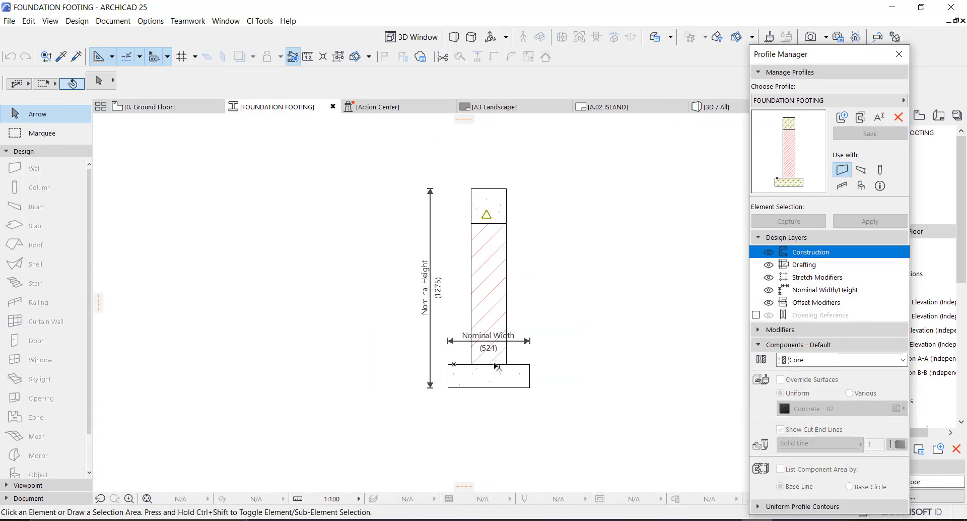
{"action": "left_click_drag", "start_coordinate": [557, 158], "coordinate": [469, 413]}
{"action": "scroll", "coordinate": [467, 400], "scroll_direction": "up", "scroll_amount": 4}
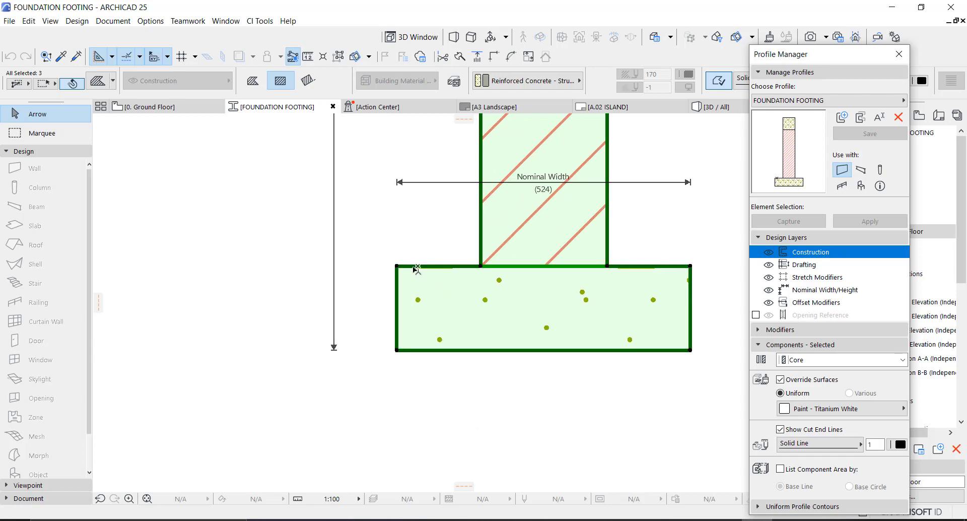
{"action": "left_click", "coordinate": [543, 265]}
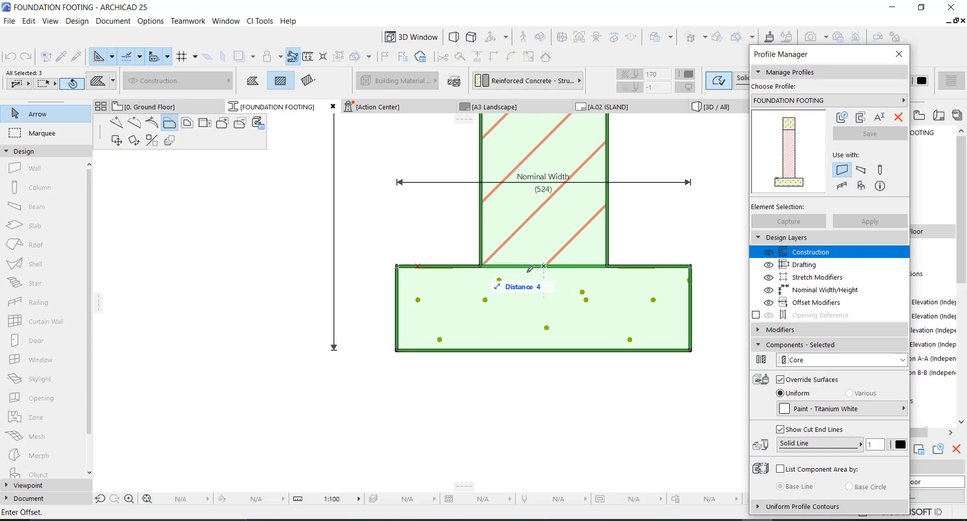
{"action": "key", "text": "Escape"}
{"action": "key", "text": "ctrl+d"}
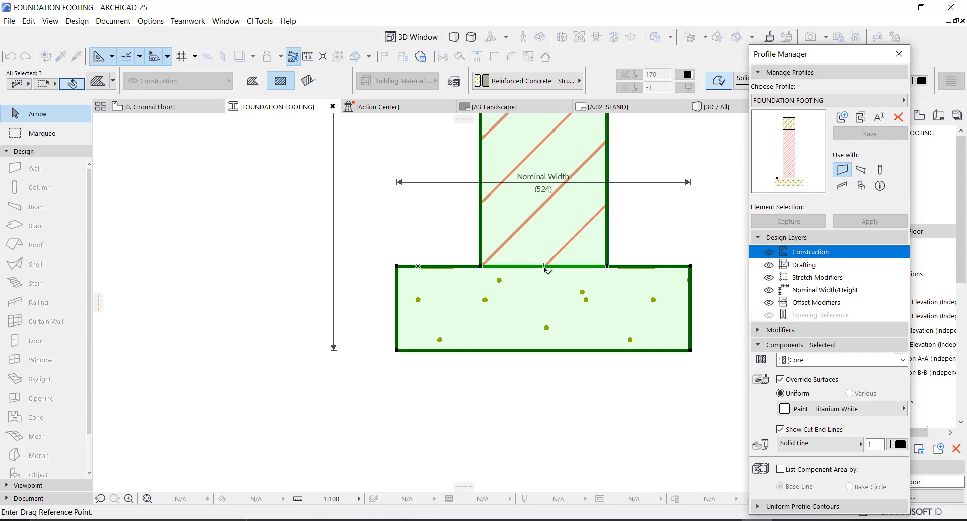
{"action": "left_click", "coordinate": [543, 265]}
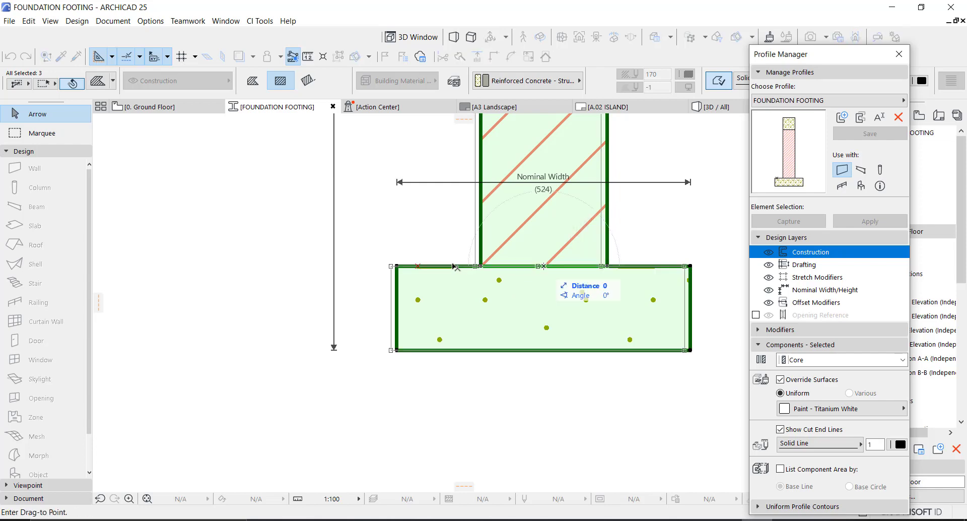
{"action": "left_click", "coordinate": [417, 265]}
Move the selected fills up so the midpoint of the footing base's bottom edge sits on the profile origin
{"action": "scroll", "coordinate": [452, 322], "scroll_direction": "down", "scroll_amount": 2}
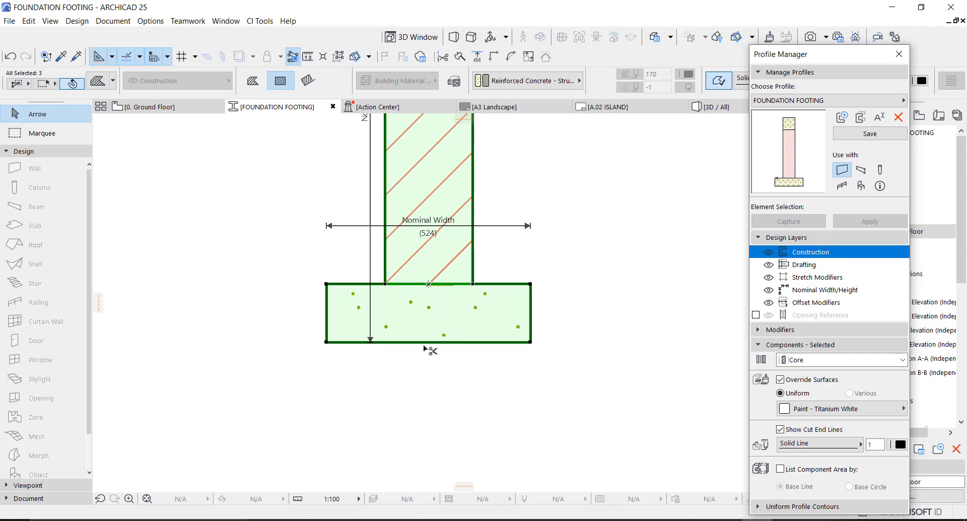
{"action": "key", "text": "ctrl+d"}
{"action": "left_click", "coordinate": [431, 345]}
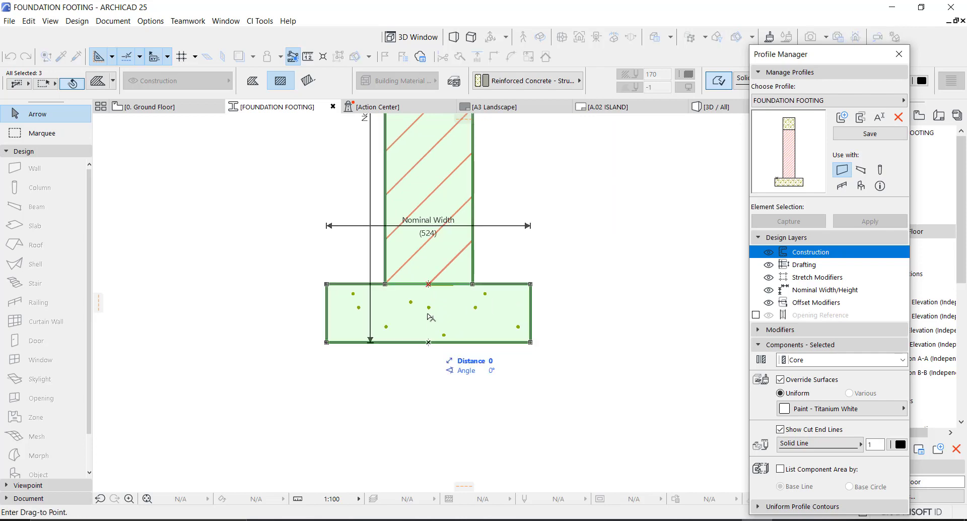
{"action": "left_click", "coordinate": [428, 284]}
{"action": "scroll", "coordinate": [464, 379], "scroll_direction": "down", "scroll_amount": 3}
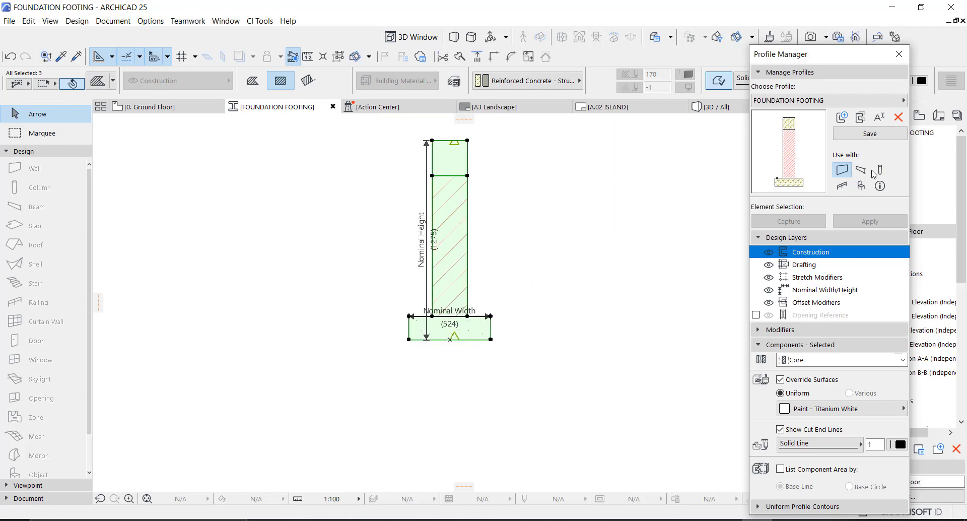
Save the FOUNDATION FOOTING profile and close its profile editor
{"action": "left_click", "coordinate": [870, 133]}
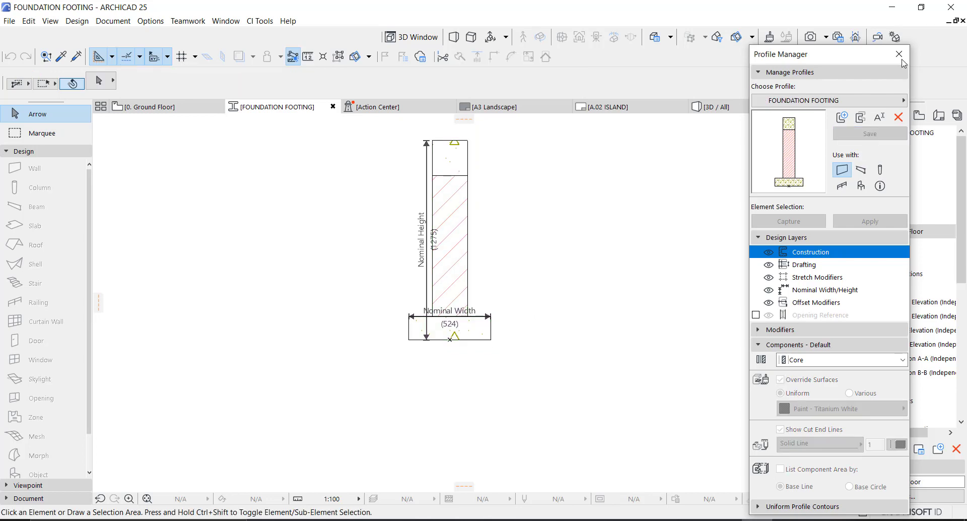
{"action": "left_click", "coordinate": [332, 107]}
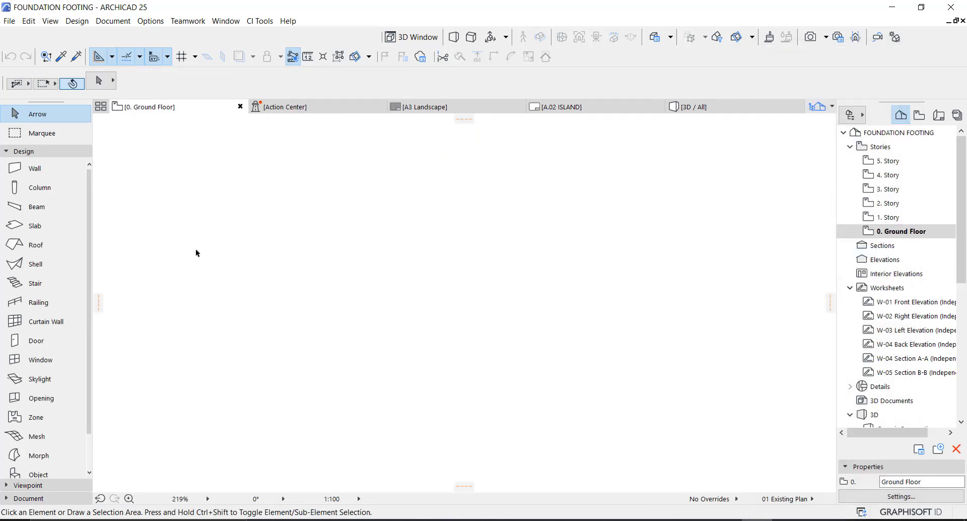
Draw the building's closed outer footing walls as a chained stepped outline, with the lower right corner of the plan recessed
{"action": "left_click", "coordinate": [35, 168]}
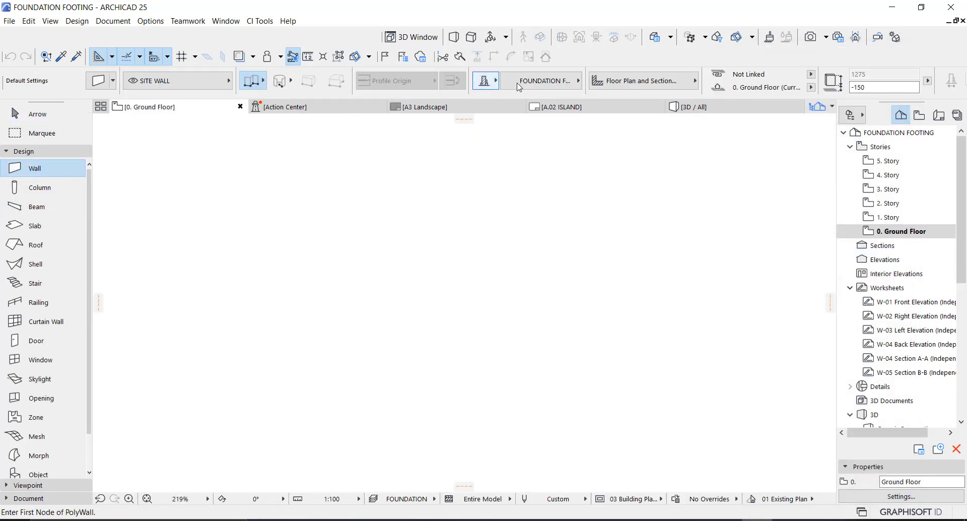
{"action": "left_click", "coordinate": [447, 374]}
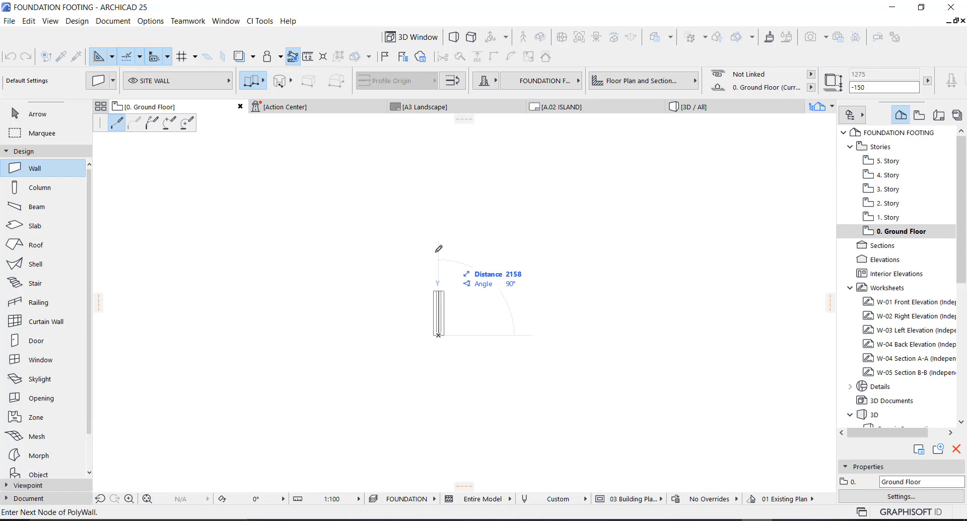
{"action": "left_click", "coordinate": [442, 214]}
{"action": "scroll", "coordinate": [545, 226], "scroll_direction": "down", "scroll_amount": 3}
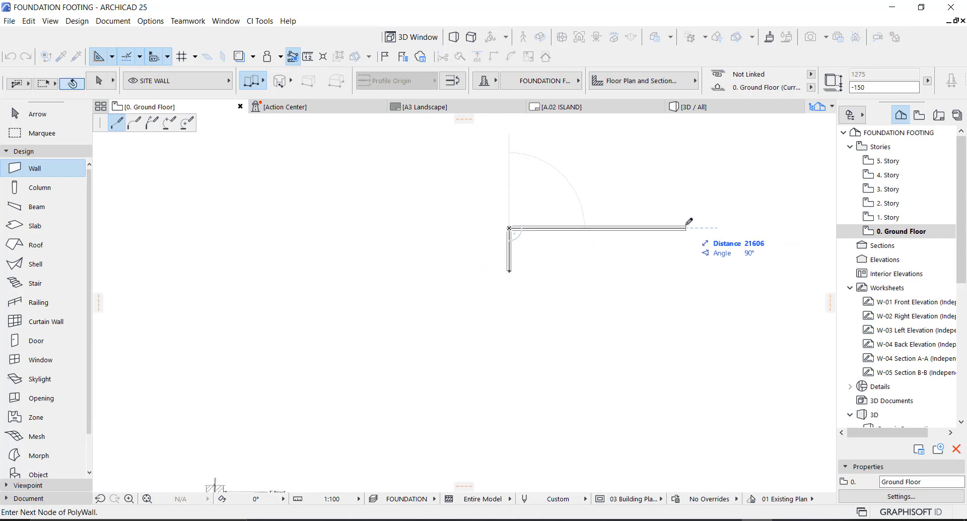
{"action": "left_click", "coordinate": [661, 227]}
{"action": "left_click", "coordinate": [661, 374]}
{"action": "left_click", "coordinate": [583, 374]}
{"action": "left_click", "coordinate": [583, 401]}
{"action": "left_click", "coordinate": [508, 401]}
{"action": "left_click", "coordinate": [509, 271]}
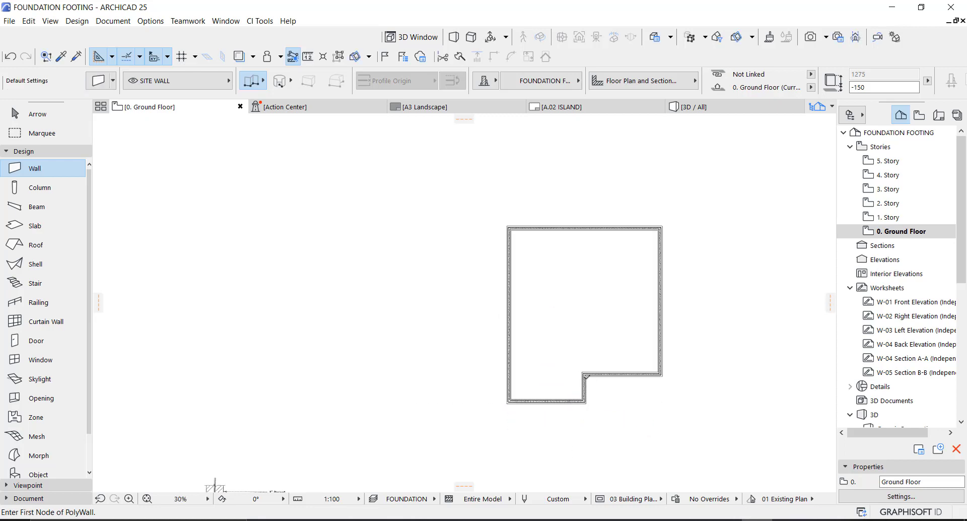
{"action": "key", "text": "Escape"}
Suspend groups and extend the short wall at the outline's step up to the plan's upper outer wall
{"action": "scroll", "coordinate": [586, 392], "scroll_direction": "up", "scroll_amount": 5}
{"action": "scroll", "coordinate": [560, 439], "scroll_direction": "down", "scroll_amount": 3}
{"action": "left_click", "coordinate": [339, 60]}
{"action": "left_click", "coordinate": [567, 412]}
{"action": "scroll", "coordinate": [569, 332], "scroll_direction": "down", "scroll_amount": 3}
{"action": "left_click", "coordinate": [568, 243]}
{"action": "key", "text": "Escape"}
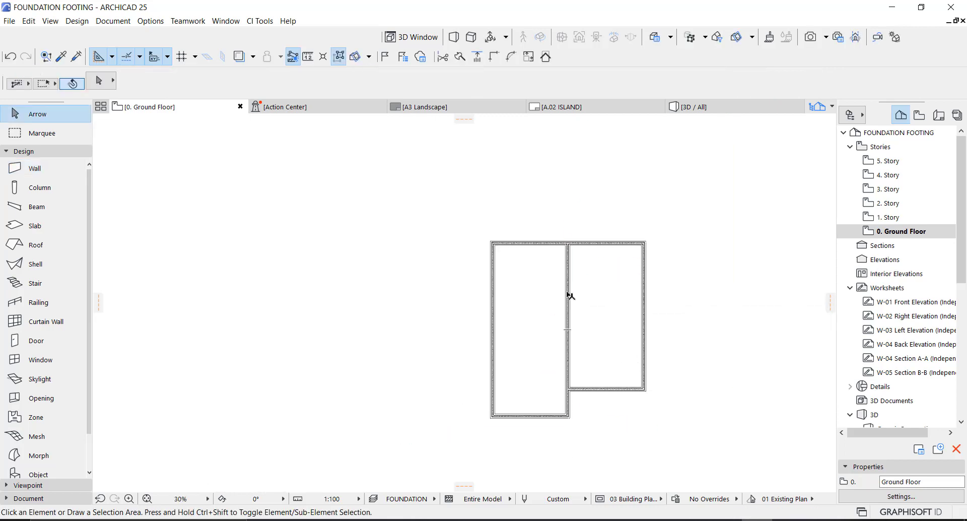
Draw a horizontal footing wall across the full plan width and another below it from the left outer wall to the central wall
{"action": "key", "text": "w"}
{"action": "scroll", "coordinate": [571, 295], "scroll_direction": "up", "scroll_amount": 2}
{"action": "left_click", "coordinate": [456, 302]}
{"action": "double_click", "coordinate": [675, 302]}
{"action": "left_click", "coordinate": [456, 348]}
{"action": "left_click", "coordinate": [564, 345]}
{"action": "right_click", "coordinate": [565, 342]}
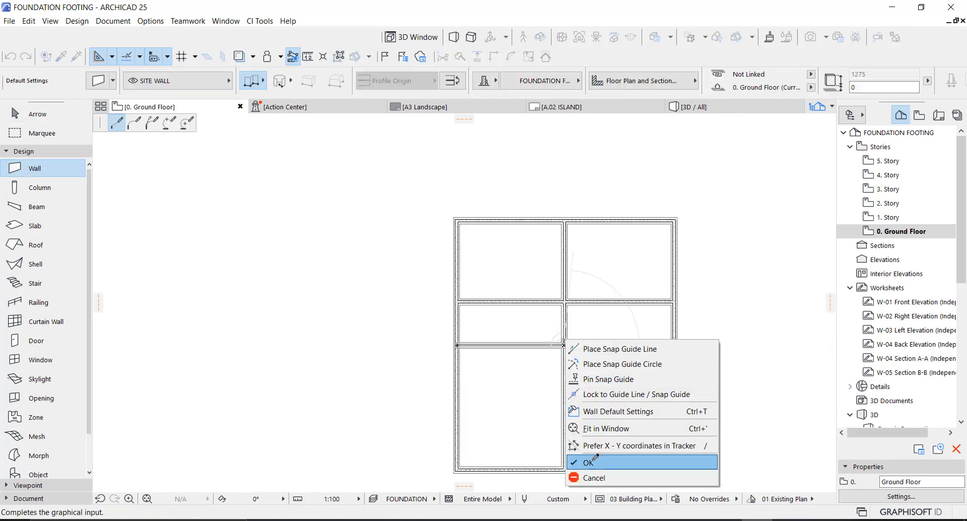
{"action": "left_click", "coordinate": [591, 459]}
{"action": "left_click", "coordinate": [565, 380]}
{"action": "key", "text": "Escape"}
Draw a horizontal wall from the central wall to the right outer wall, and a short vertical wall between it and the full-width wall
{"action": "scroll", "coordinate": [610, 430], "scroll_direction": "up", "scroll_amount": 2}
{"action": "left_click", "coordinate": [544, 337]}
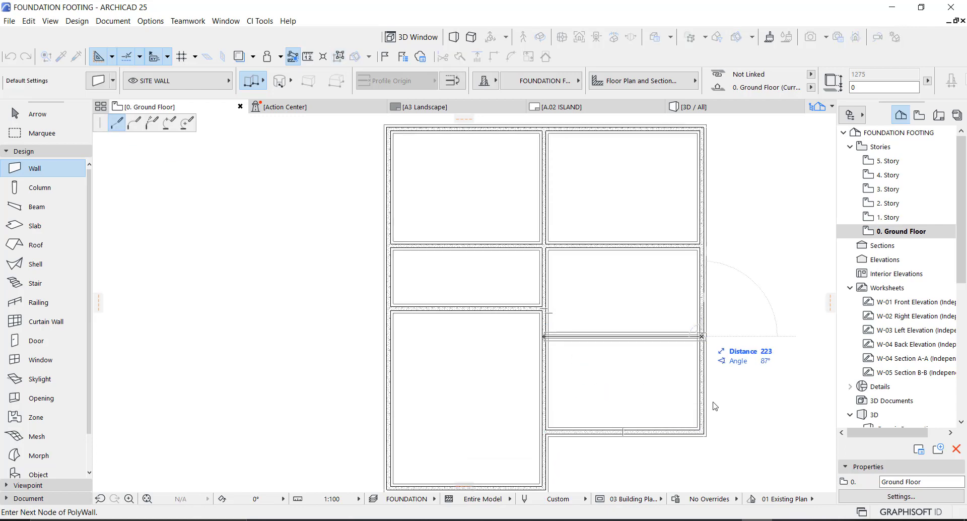
{"action": "double_click", "coordinate": [700, 336]}
{"action": "scroll", "coordinate": [701, 337], "scroll_direction": "down", "scroll_amount": 2}
{"action": "left_click", "coordinate": [589, 263]}
{"action": "double_click", "coordinate": [592, 334]}
{"action": "key", "text": "a"}
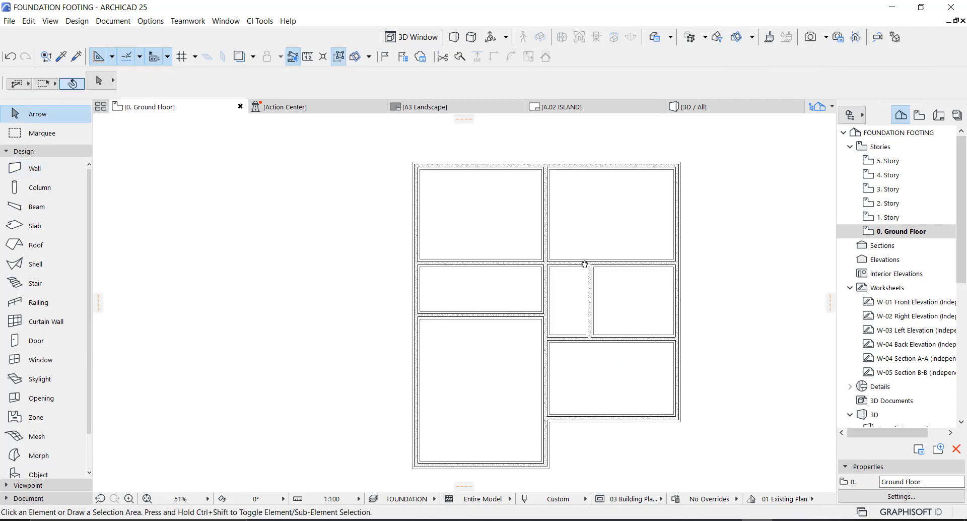
Select all the footing walls and assign them to the FOUNDATION FOOTING layer
{"action": "scroll", "coordinate": [504, 312], "scroll_direction": "up", "scroll_amount": 3}
{"action": "scroll", "coordinate": [533, 289], "scroll_direction": "down", "scroll_amount": 5}
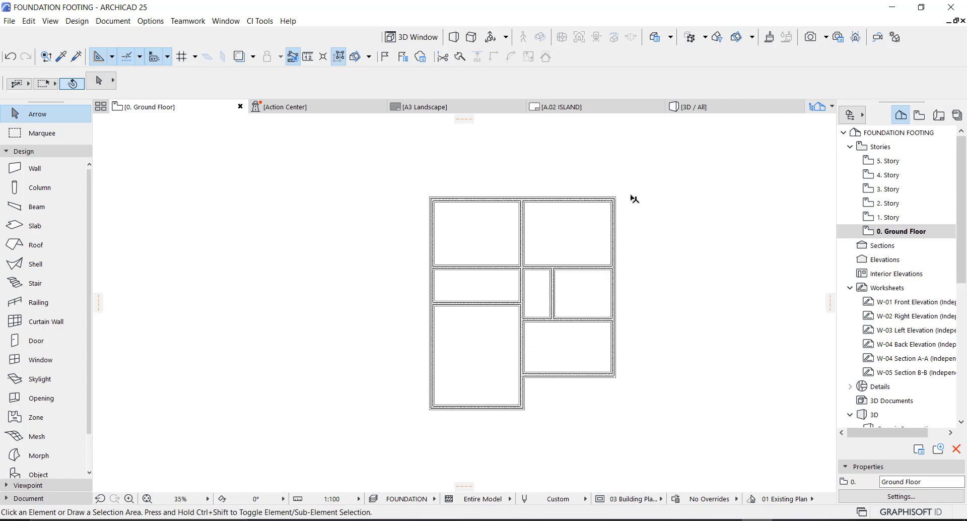
{"action": "left_click_drag", "start_coordinate": [634, 198], "coordinate": [395, 429]}
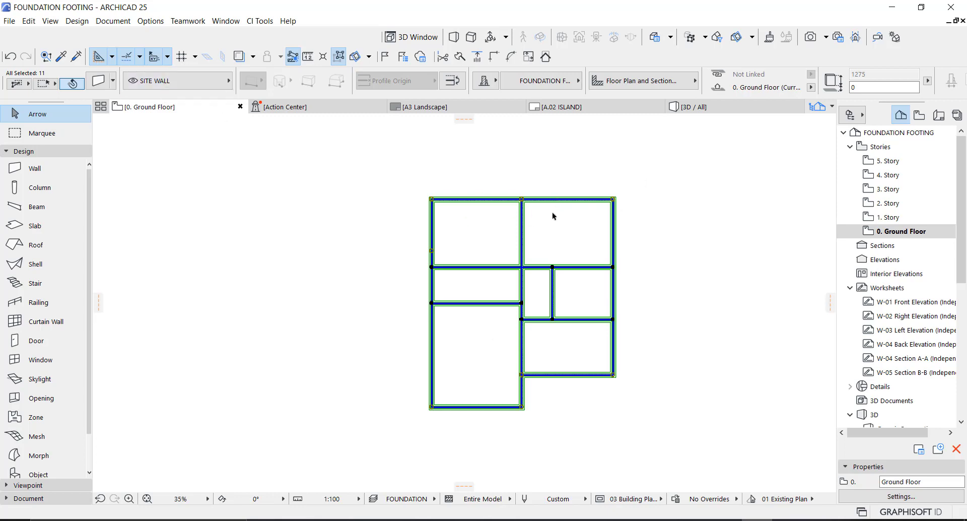
{"action": "left_click", "coordinate": [193, 89]}
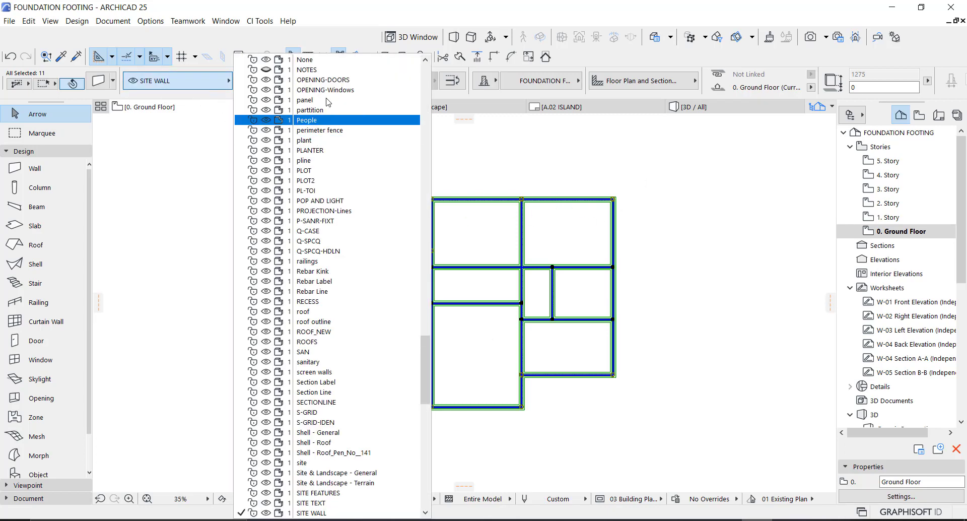
{"action": "scroll", "coordinate": [331, 194], "scroll_direction": "up", "scroll_amount": 20}
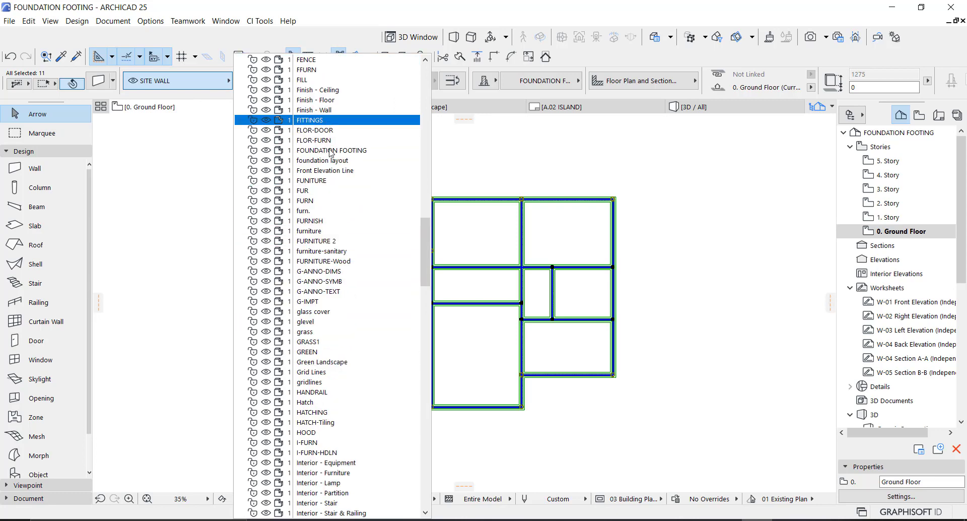
{"action": "left_click", "coordinate": [331, 150]}
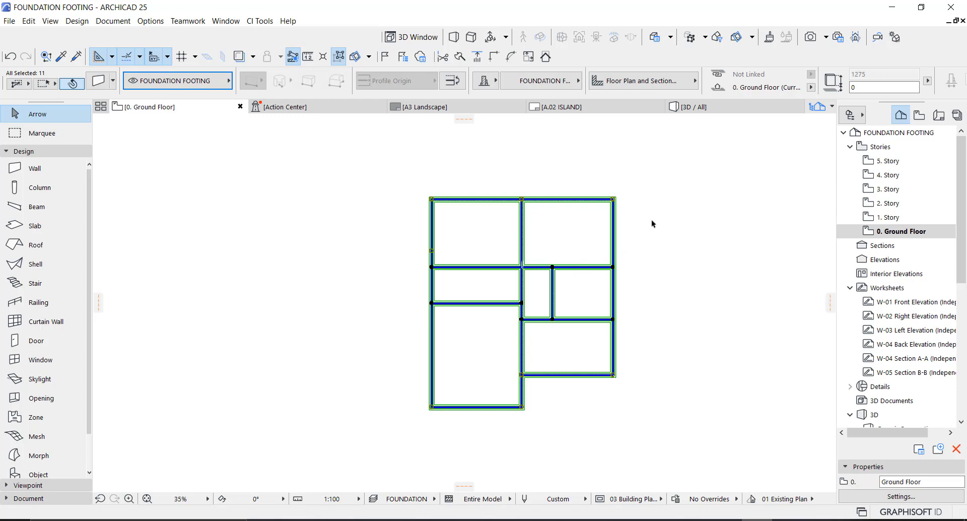
Show all the selected footing walls in 3D and examine their profile and junctions from several angles
{"action": "left_click", "coordinate": [646, 177]}
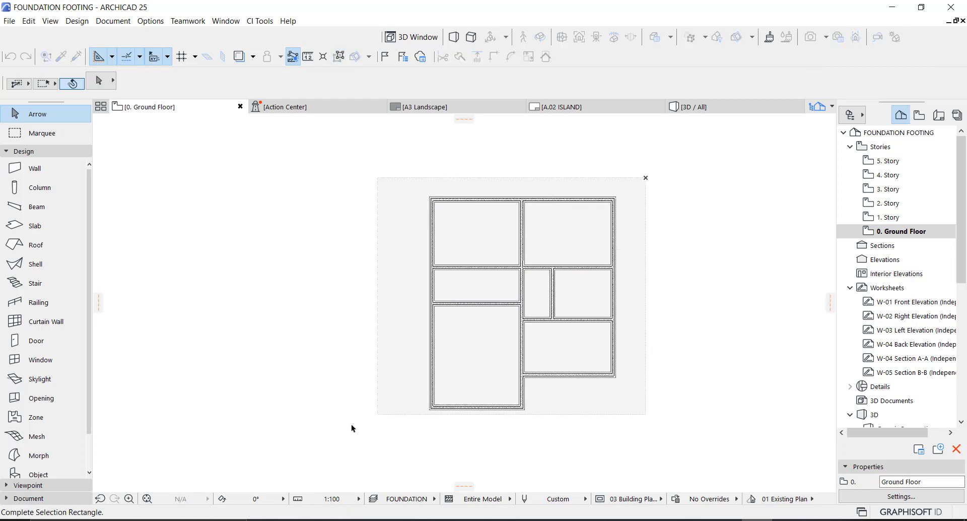
{"action": "left_click", "coordinate": [352, 424]}
{"action": "key", "text": "F5"}
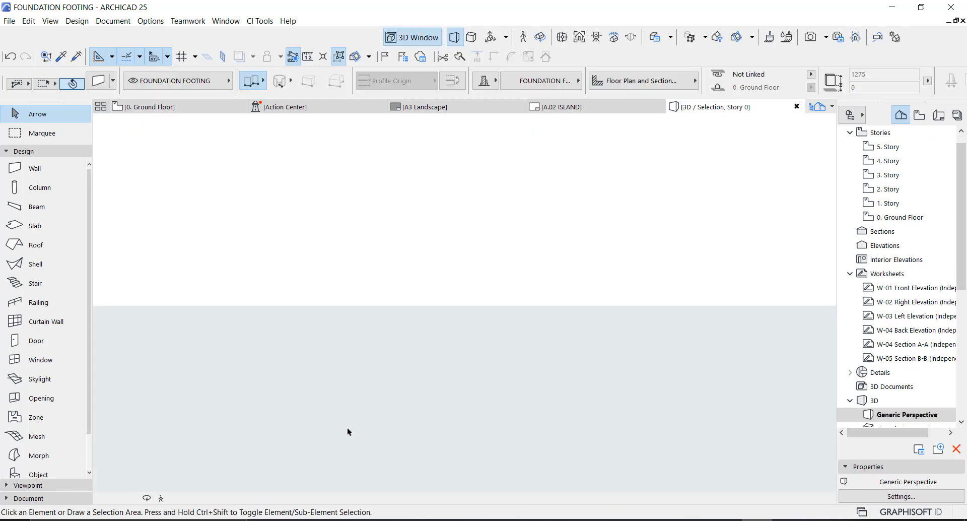
{"action": "left_click", "coordinate": [178, 498]}
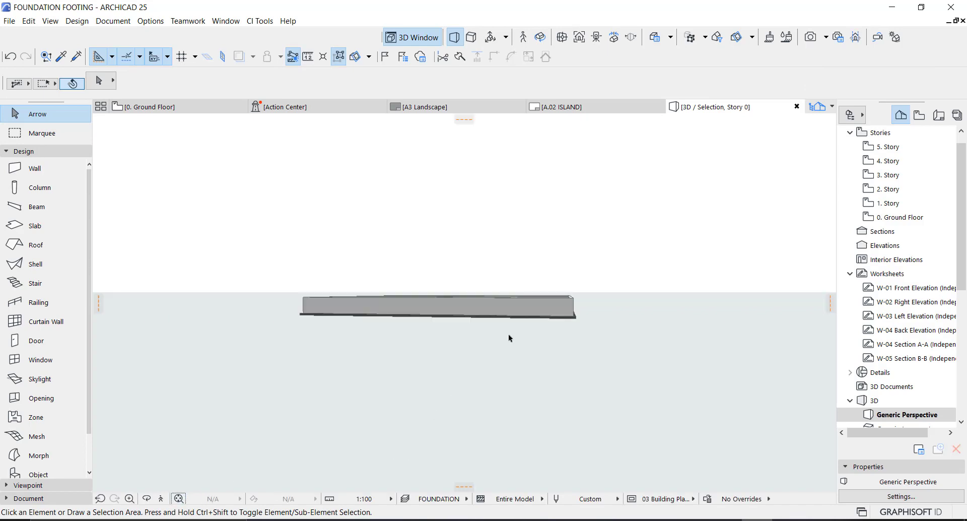
{"action": "key", "text": "o"}
{"action": "left_click_drag", "start_coordinate": [476, 423], "coordinate": [517, 262]}
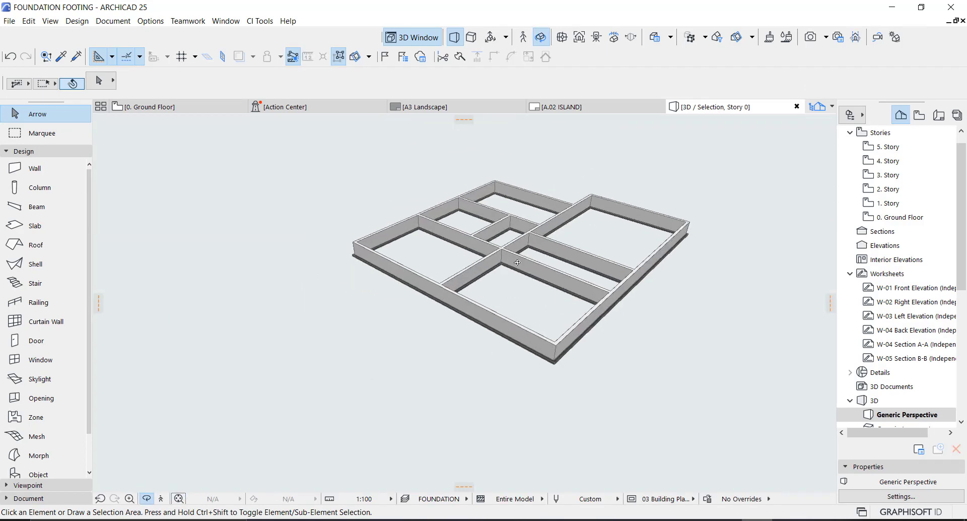
{"action": "scroll", "coordinate": [603, 259], "scroll_direction": "up", "scroll_amount": 2}
{"action": "left_click_drag", "start_coordinate": [388, 322], "coordinate": [427, 314]}
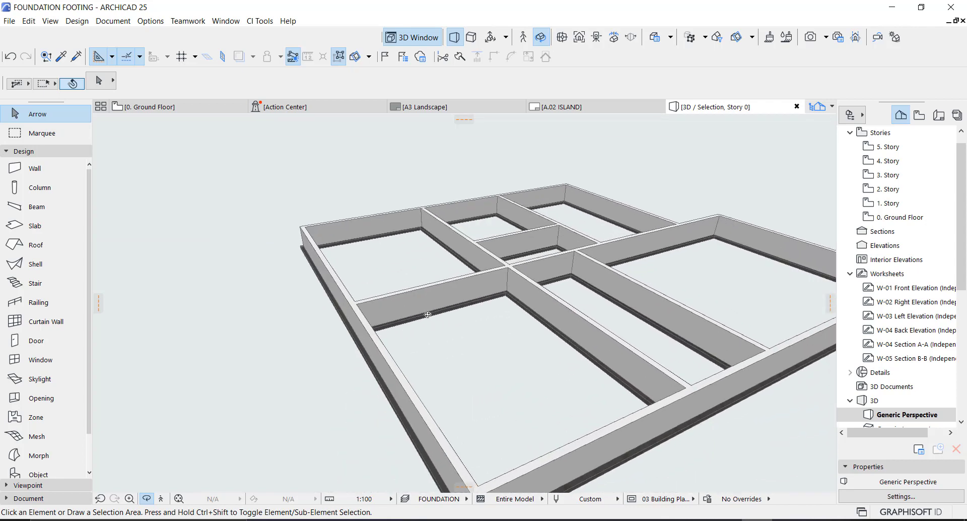
{"action": "scroll", "coordinate": [429, 352], "scroll_direction": "down", "scroll_amount": 3}
{"action": "left_click_drag", "start_coordinate": [429, 399], "coordinate": [512, 277]}
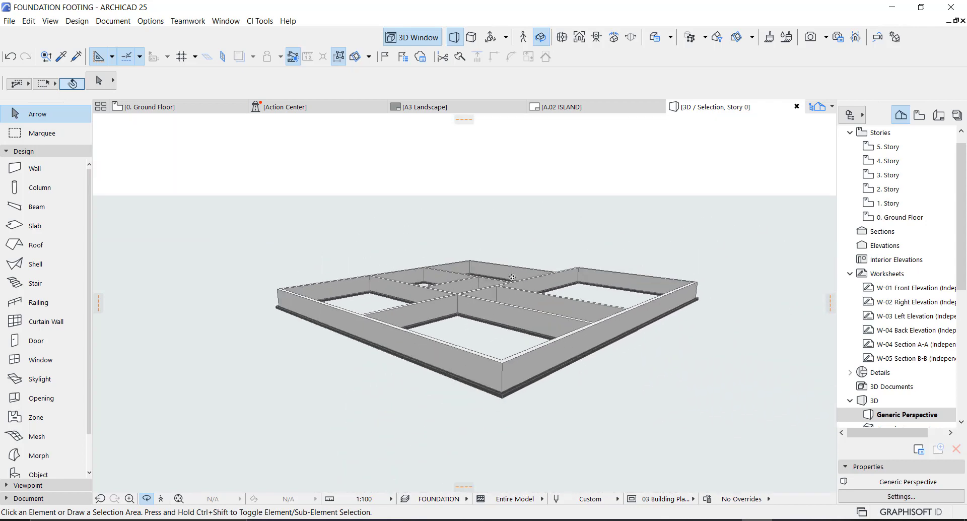
Return to the ground floor plan and insert a story below the Ground Floor at elevation -1200
{"action": "key", "text": "F2"}
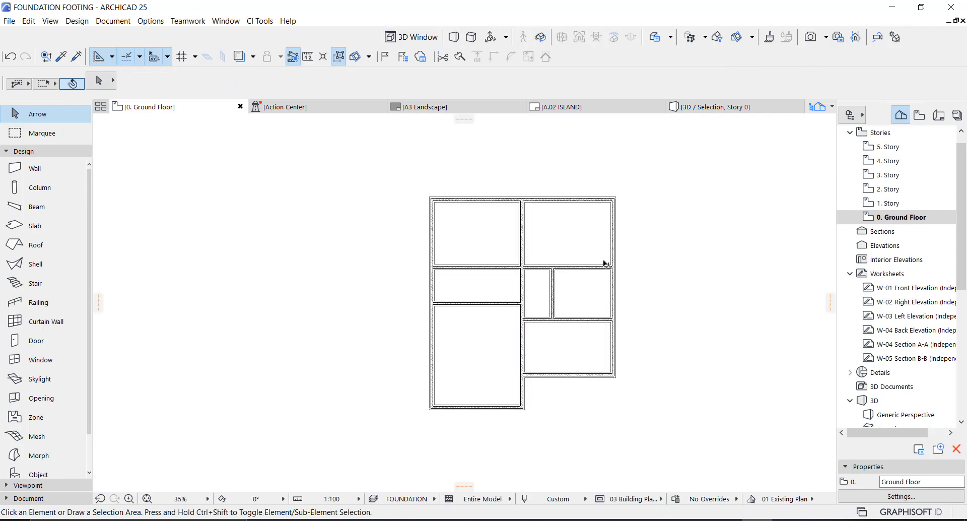
{"action": "scroll", "coordinate": [636, 256], "scroll_direction": "up", "scroll_amount": 1}
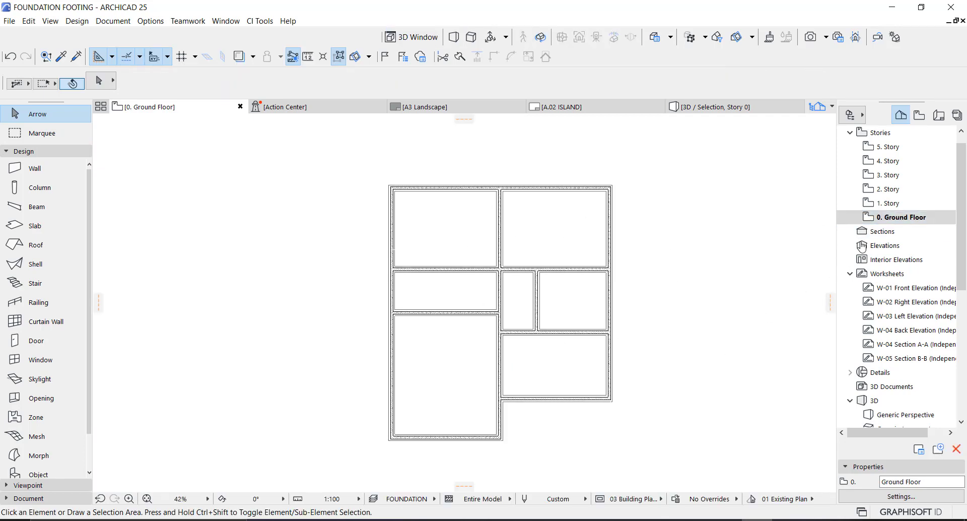
{"action": "right_click", "coordinate": [901, 218]}
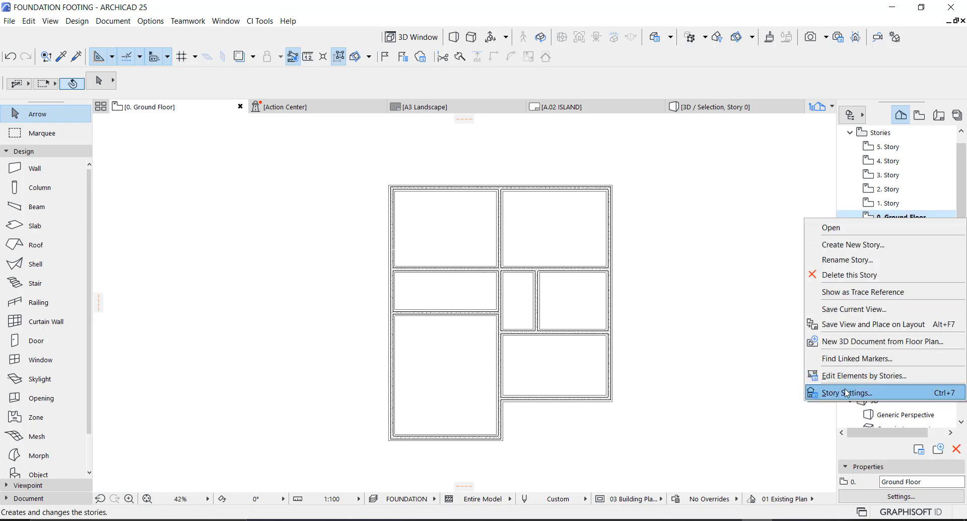
{"action": "left_click", "coordinate": [836, 392]}
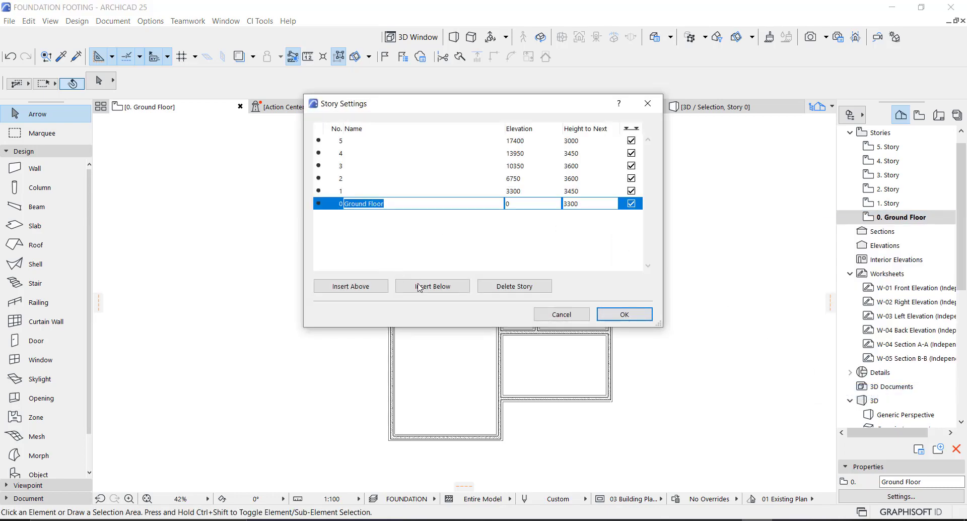
{"action": "left_click", "coordinate": [419, 287]}
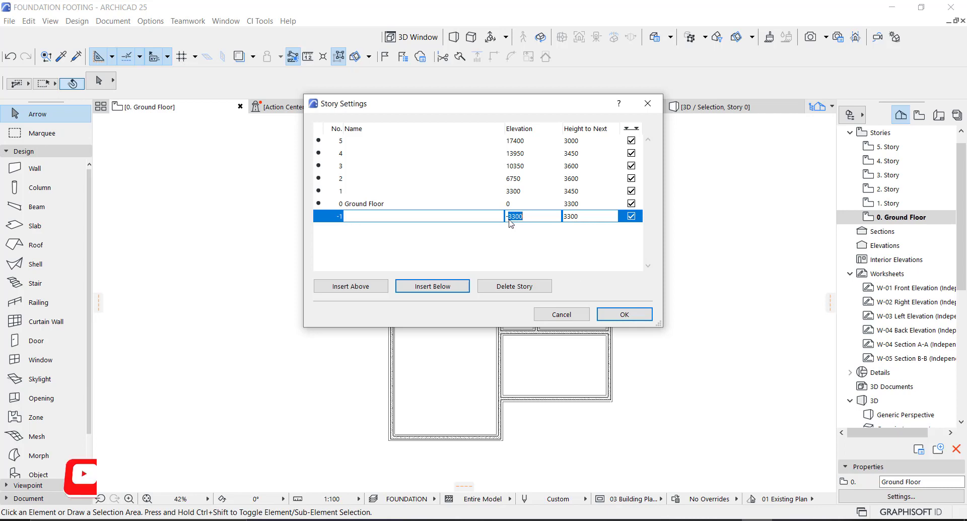
{"action": "type", "text": "1"}
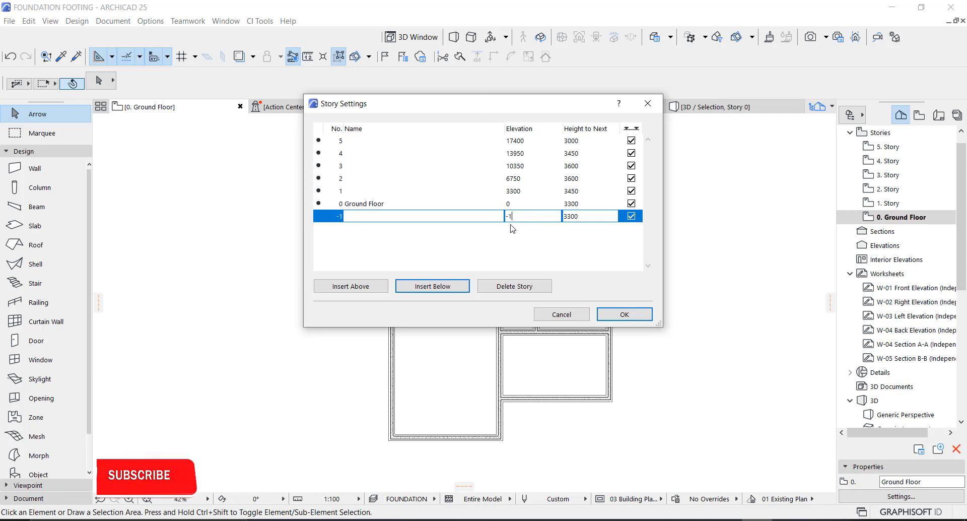
{"action": "type", "text": "200"}
{"action": "key", "text": "Return"}
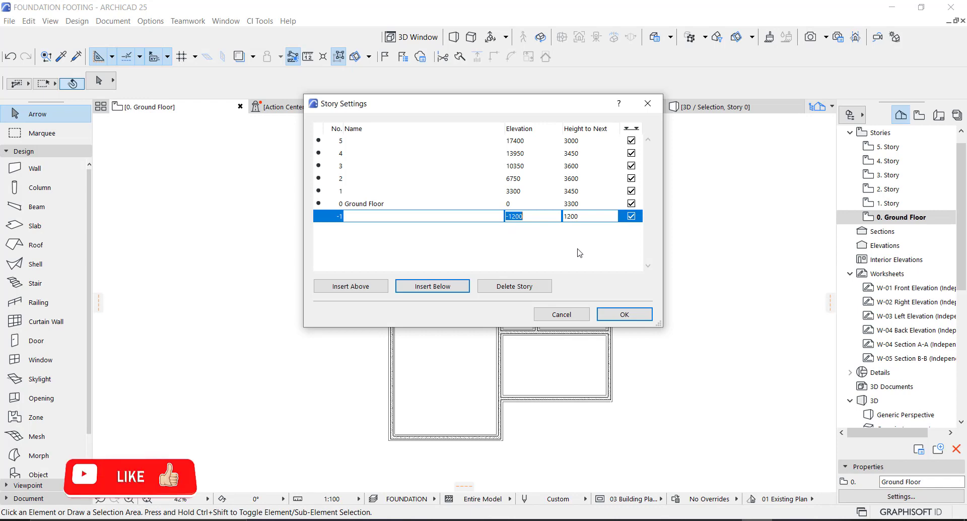
{"action": "left_click", "coordinate": [623, 315]}
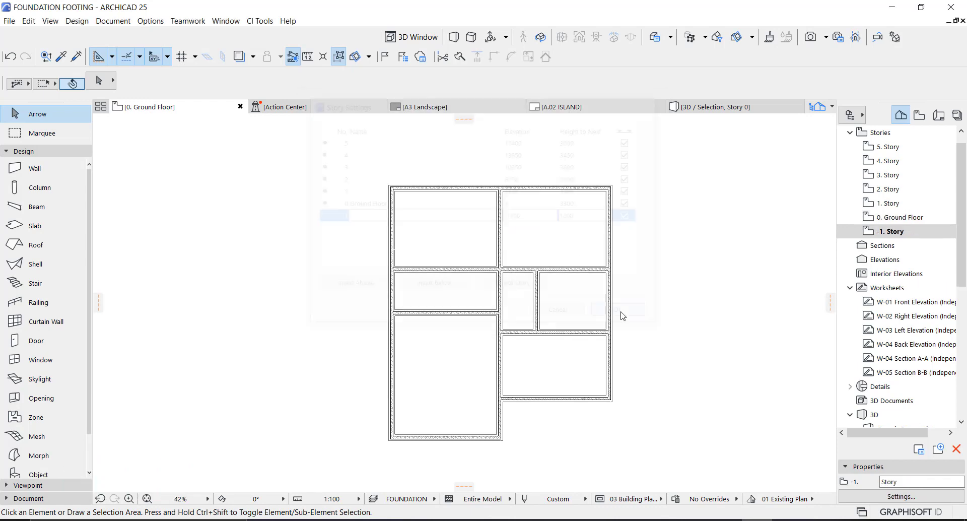
Move all the footing walls from the Ground Floor to the same position on the -1 story
{"action": "double_click", "coordinate": [881, 217]}
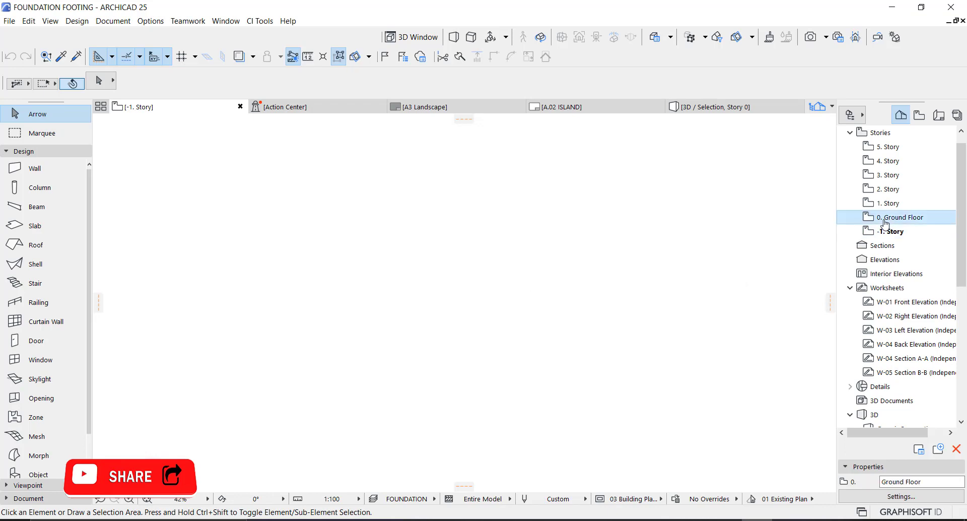
{"action": "left_click_drag", "start_coordinate": [656, 164], "coordinate": [307, 453]}
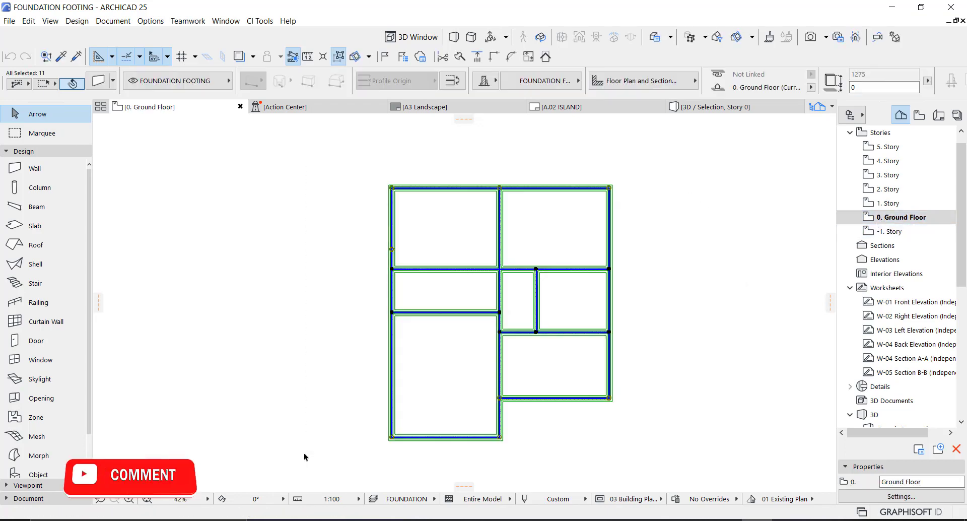
{"action": "double_click", "coordinate": [896, 231]}
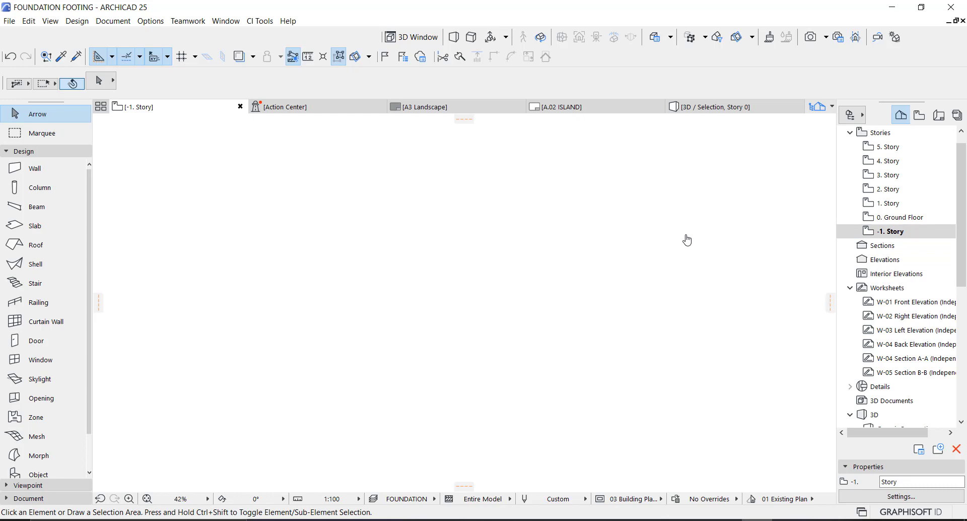
{"action": "key", "text": "ctrl+v"}
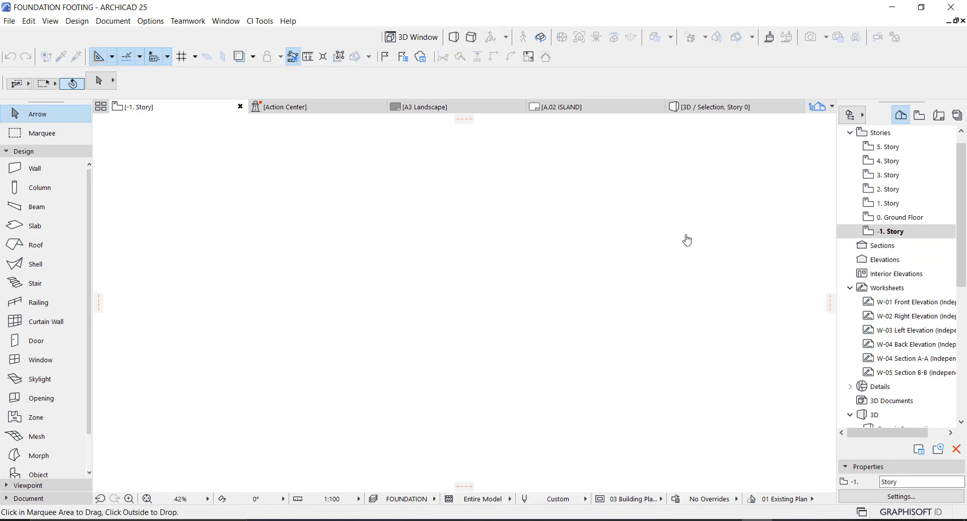
{"action": "left_click", "coordinate": [684, 226]}
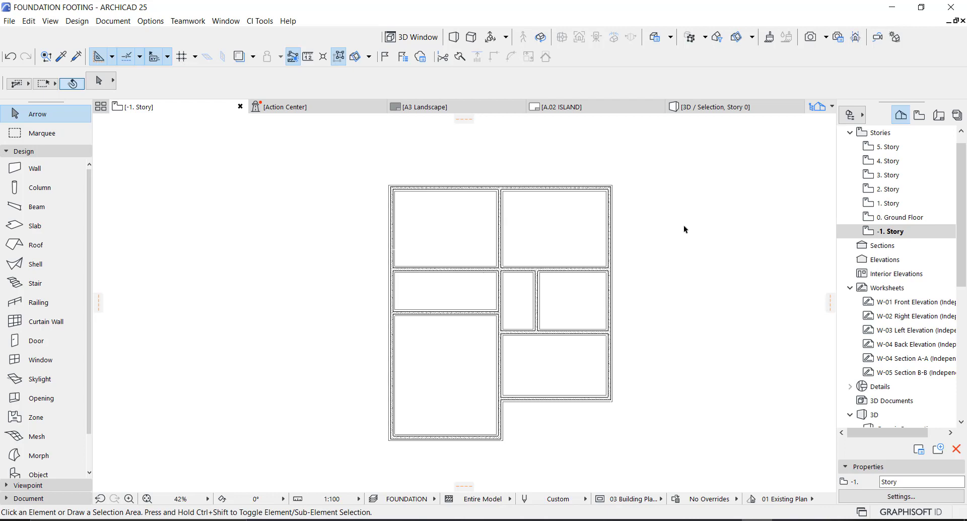
Rename the -1 story as FOUNDATION
{"action": "right_click", "coordinate": [893, 237]}
{"action": "left_click", "coordinate": [858, 273]}
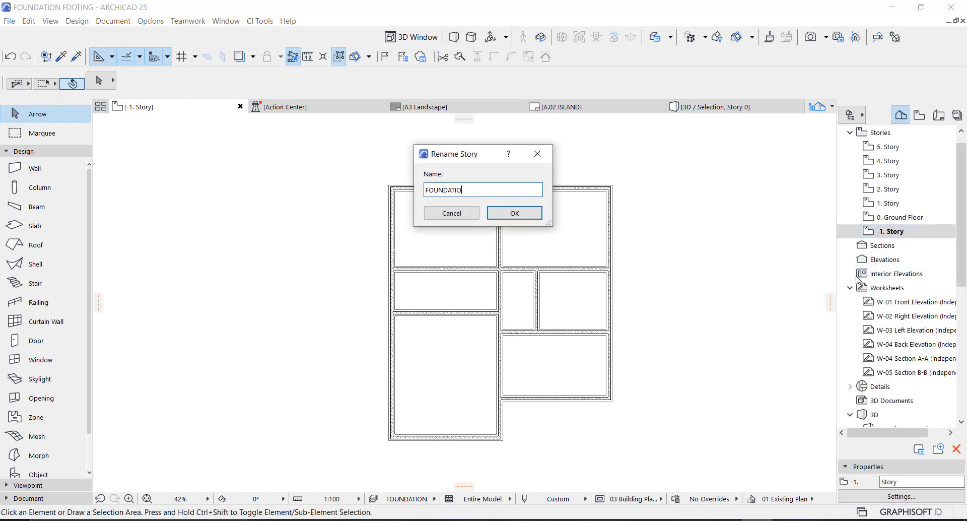
{"action": "type", "text": "FOUNDATION"}
{"action": "left_click", "coordinate": [498, 212]}
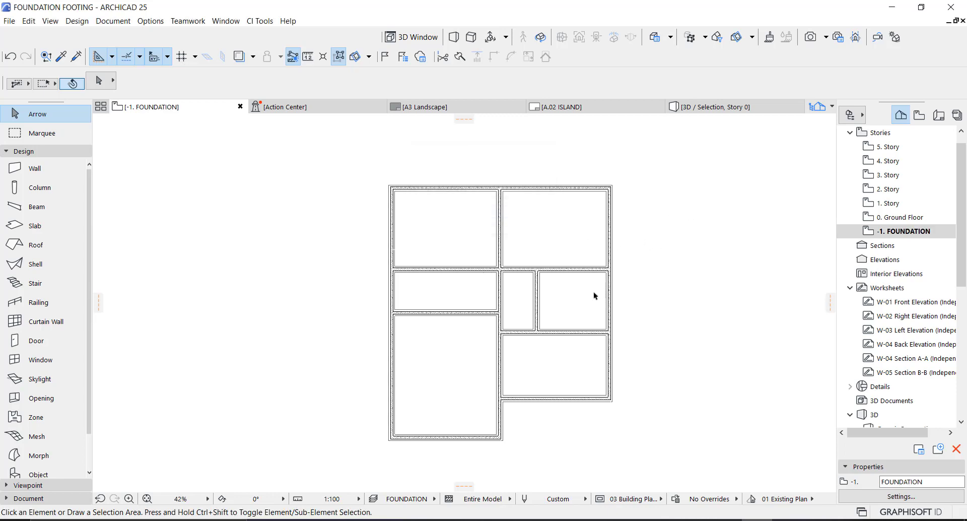
{"action": "scroll", "coordinate": [530, 377], "scroll_direction": "up", "scroll_amount": 2}
{"action": "scroll", "coordinate": [529, 378], "scroll_direction": "down", "scroll_amount": 2}
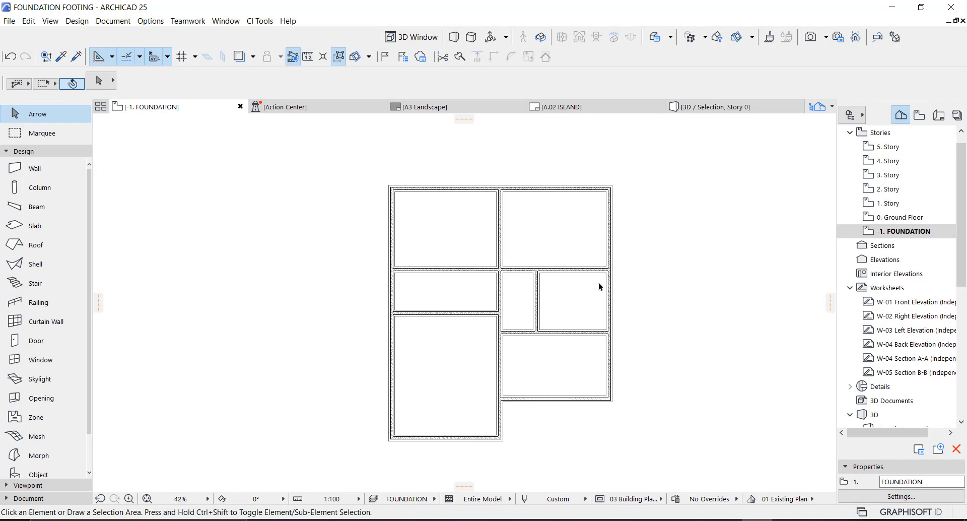
Open the Ground Floor plan and display the foundation story beneath it as a trace reference
{"action": "double_click", "coordinate": [916, 216]}
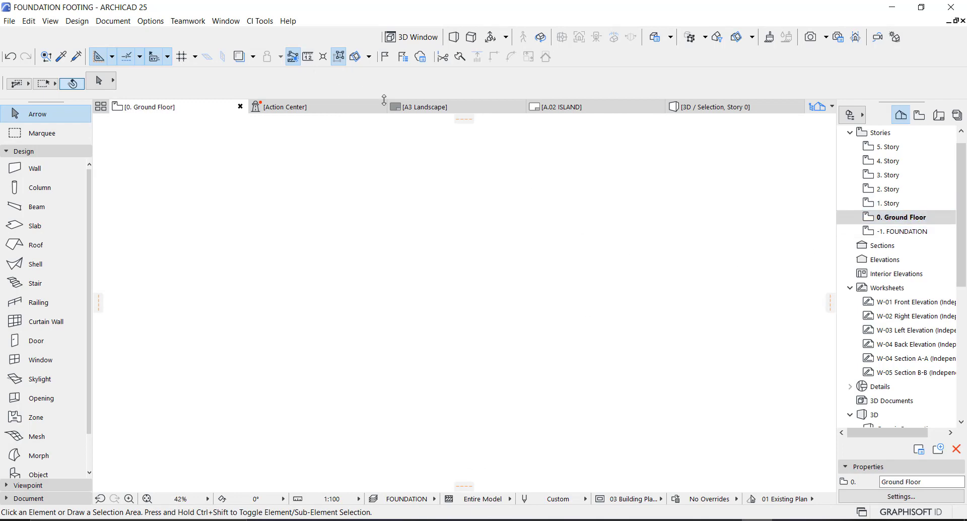
{"action": "left_click", "coordinate": [239, 57]}
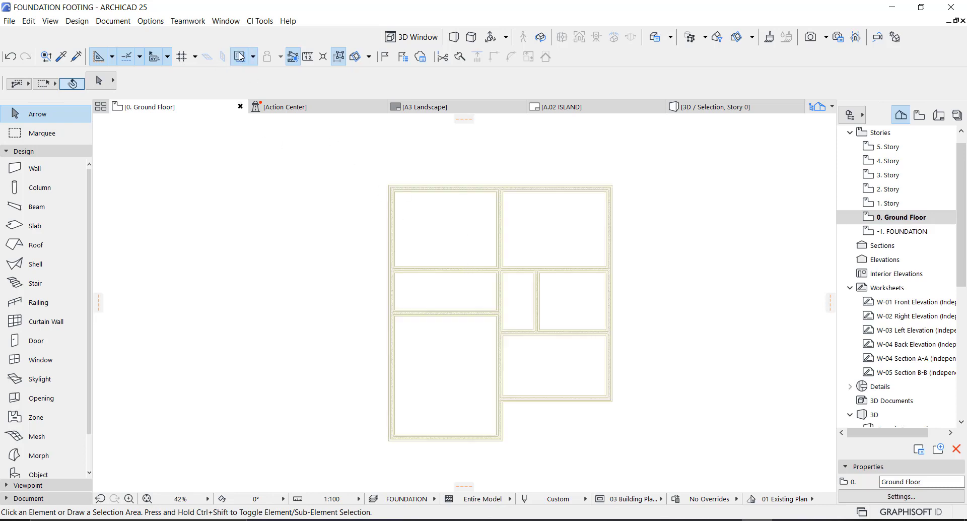
{"action": "scroll", "coordinate": [547, 355], "scroll_direction": "up", "scroll_amount": 1}
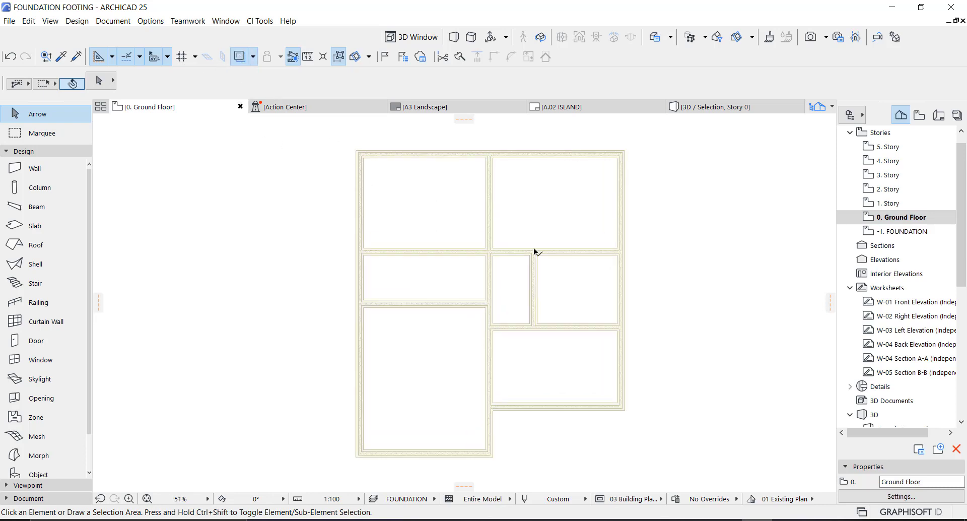
{"action": "scroll", "coordinate": [365, 157], "scroll_direction": "up", "scroll_amount": 3}
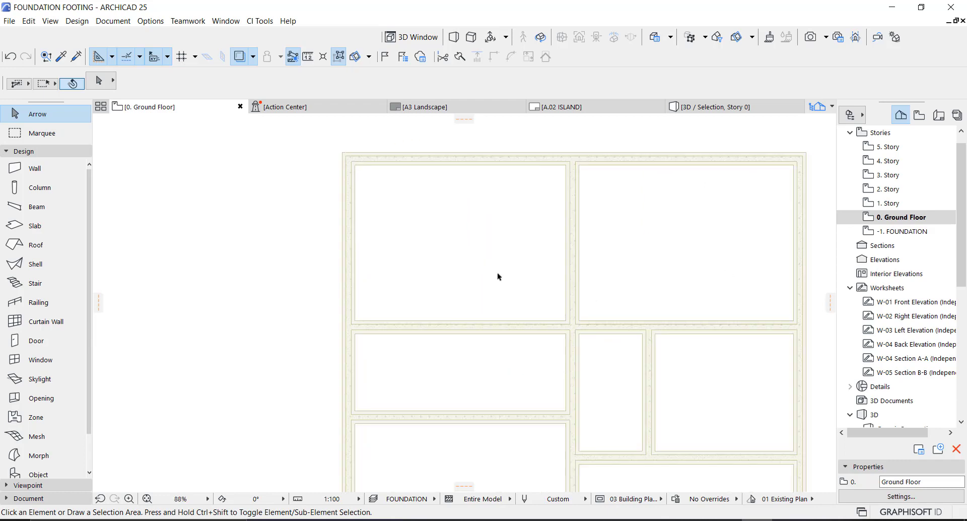
{"action": "scroll", "coordinate": [383, 197], "scroll_direction": "down", "scroll_amount": 3}
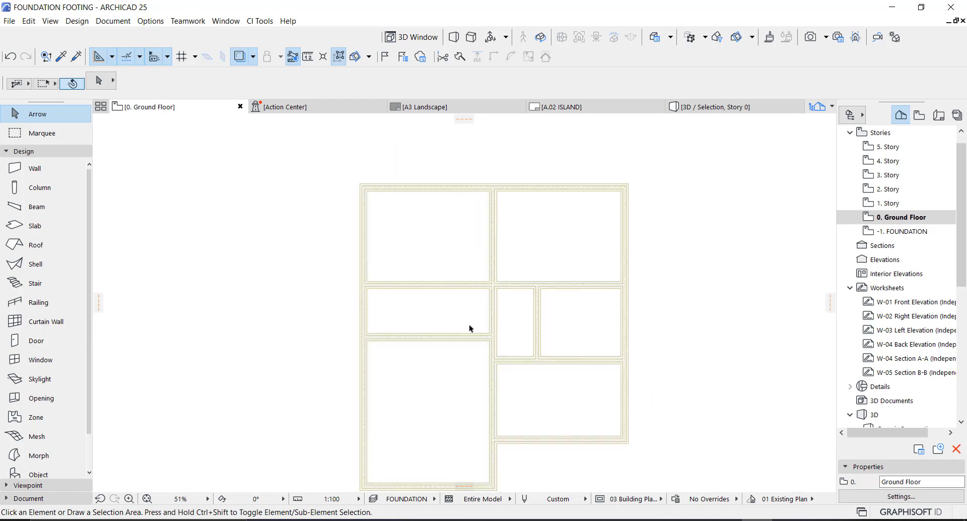
{"action": "left_click", "coordinate": [38, 167]}
{"action": "left_click", "coordinate": [179, 81]}
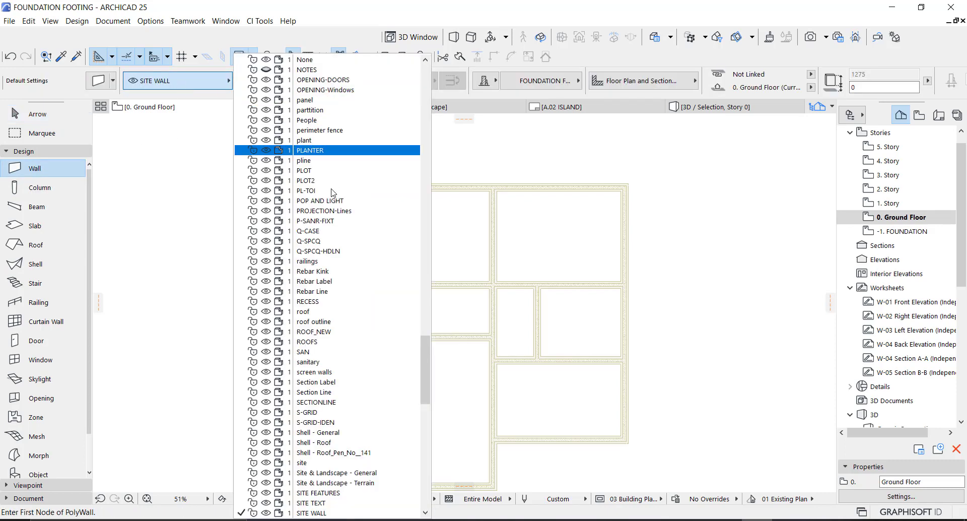
{"action": "scroll", "coordinate": [330, 176], "scroll_direction": "up", "scroll_amount": 10}
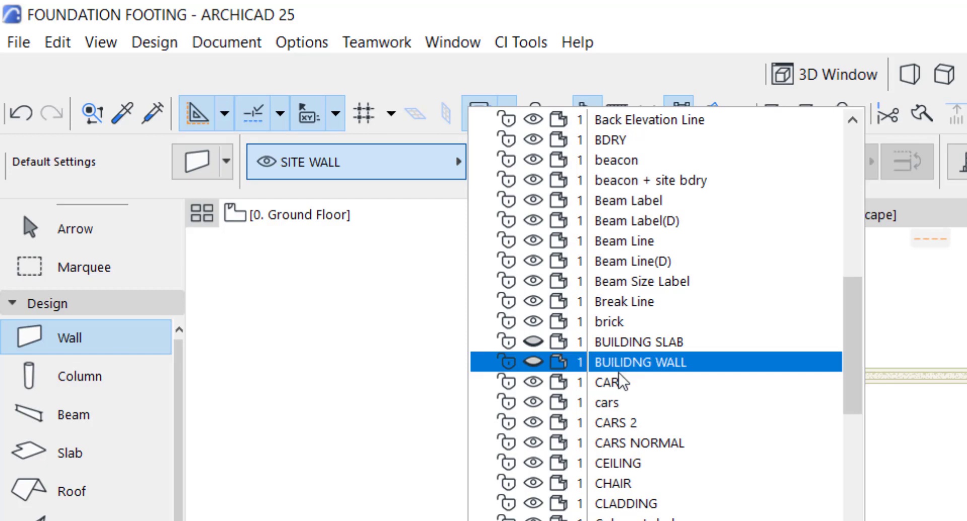
{"action": "key", "text": "Escape"}
{"action": "key", "text": "Escape"}
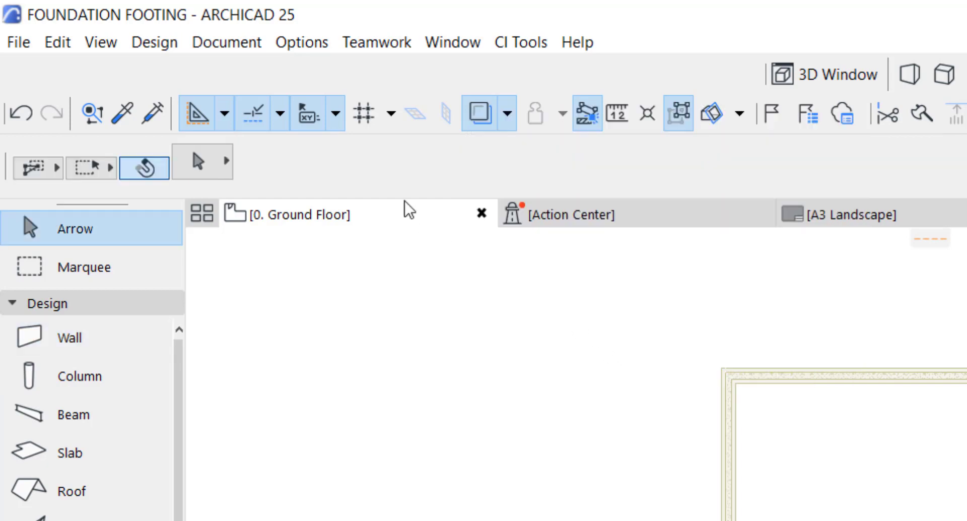
Create a new layer combination named APPROVED PLAN in the model view layer settings
{"action": "left_click", "coordinate": [246, 49]}
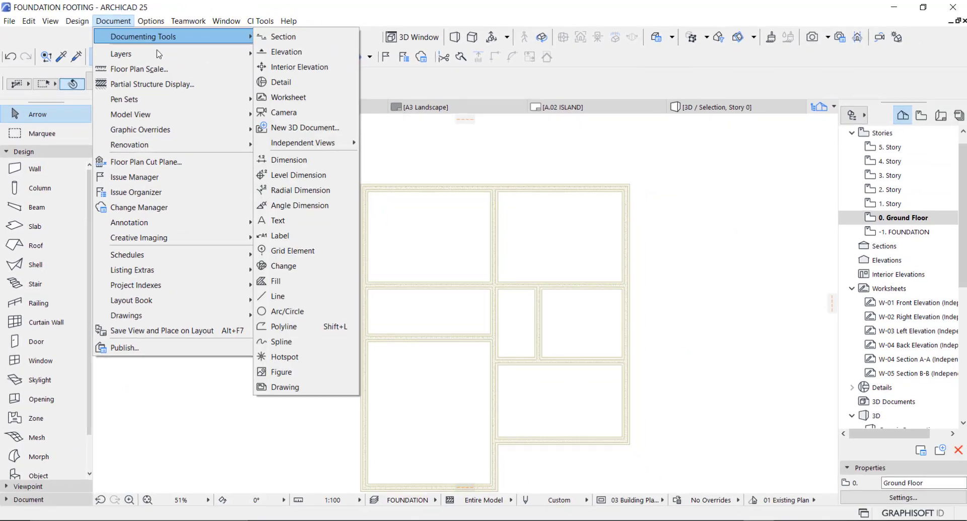
{"action": "mouse_move", "coordinate": [251, 84]}
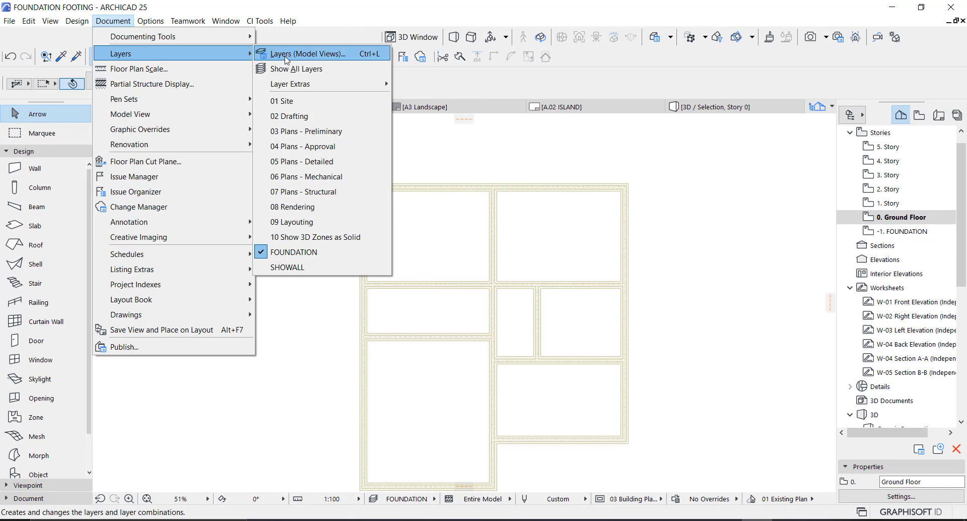
{"action": "left_click", "coordinate": [291, 60]}
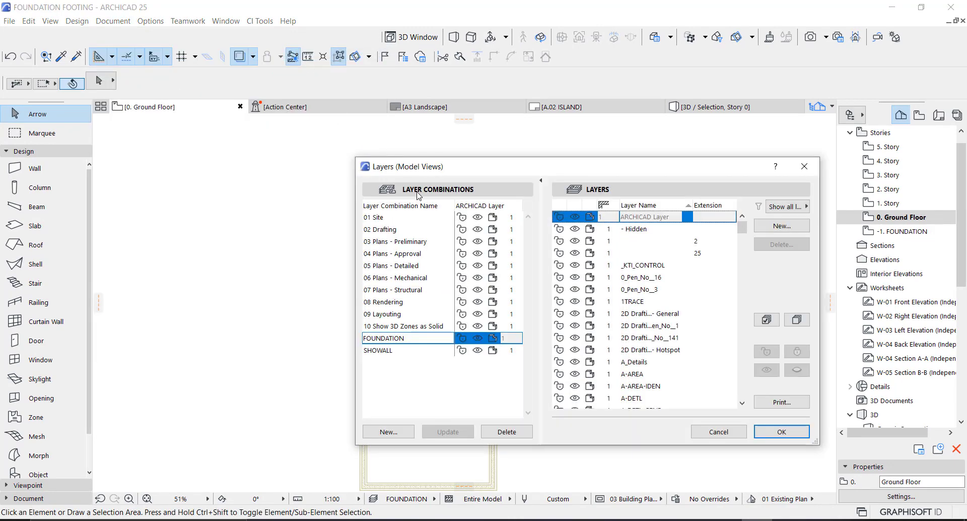
{"action": "left_click", "coordinate": [386, 432]}
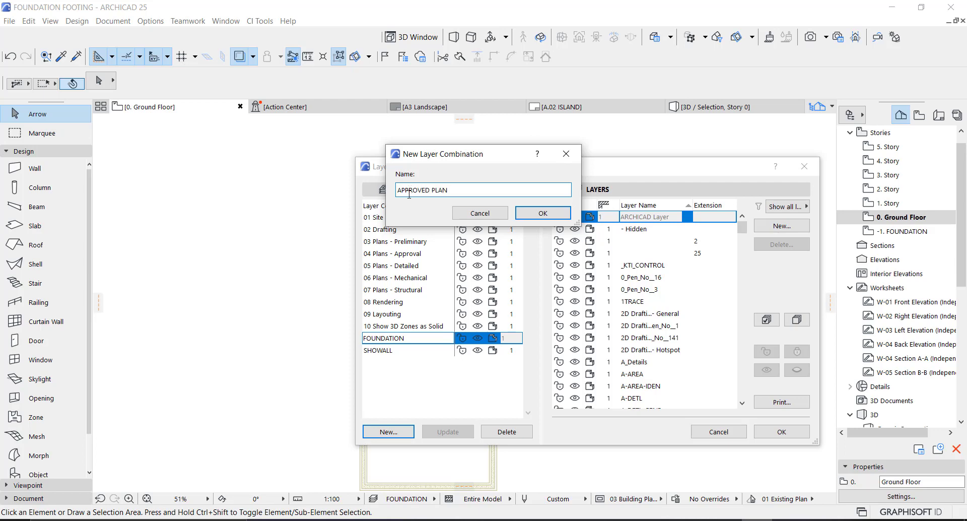
{"action": "left_click", "coordinate": [558, 216]}
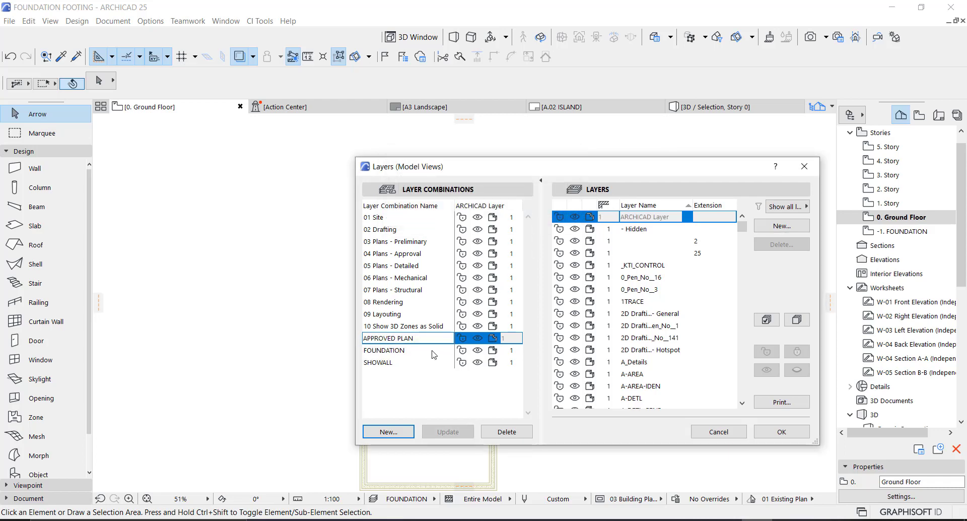
{"action": "left_click", "coordinate": [395, 380]}
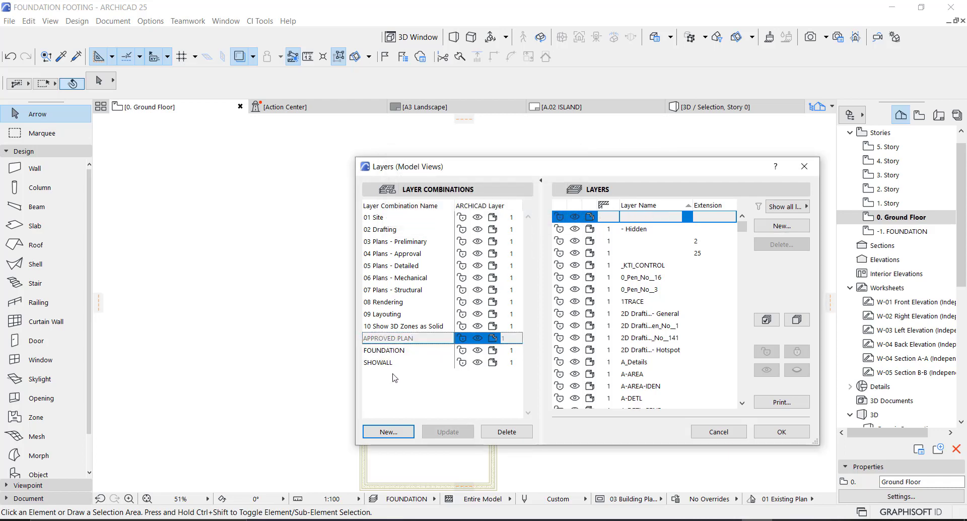
{"action": "left_click", "coordinate": [387, 339]}
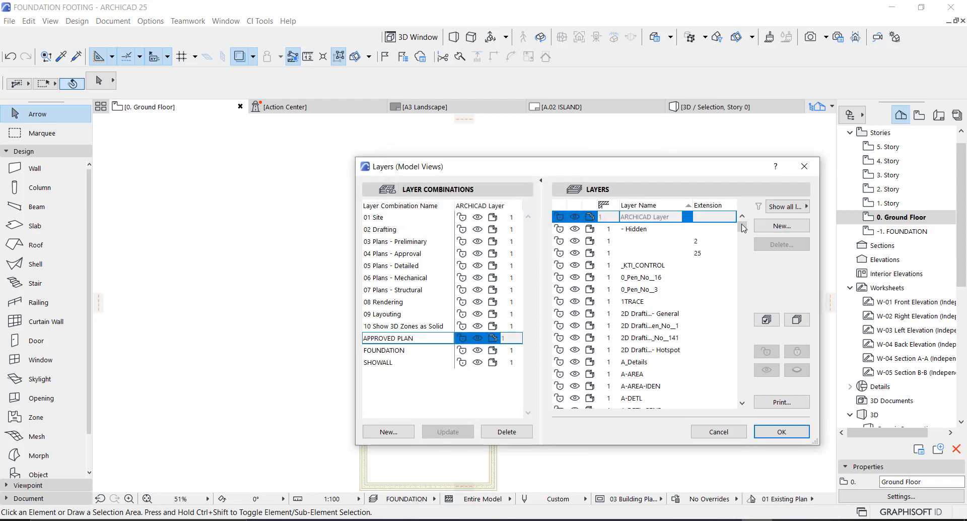
Make the BUILIDNG WALL layer visible in the APPROVED PLAN combination, update the combination and apply the layer settings
{"action": "left_click_drag", "start_coordinate": [741, 233], "coordinate": [743, 261]}
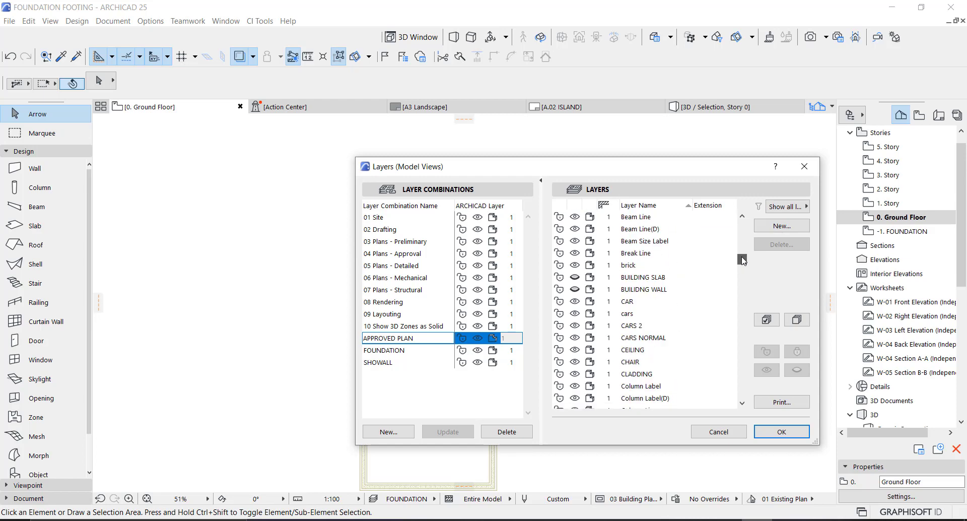
{"action": "left_click", "coordinate": [573, 291]}
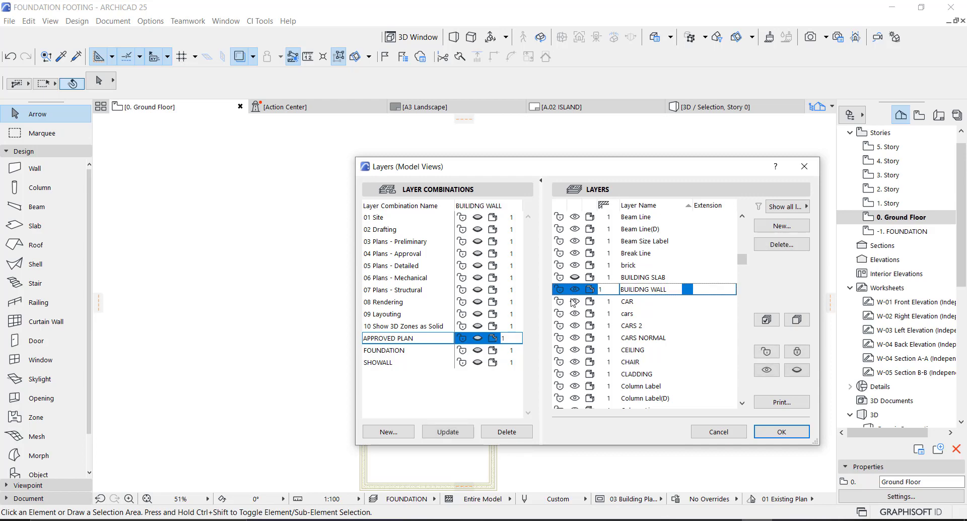
{"action": "left_click", "coordinate": [445, 433]}
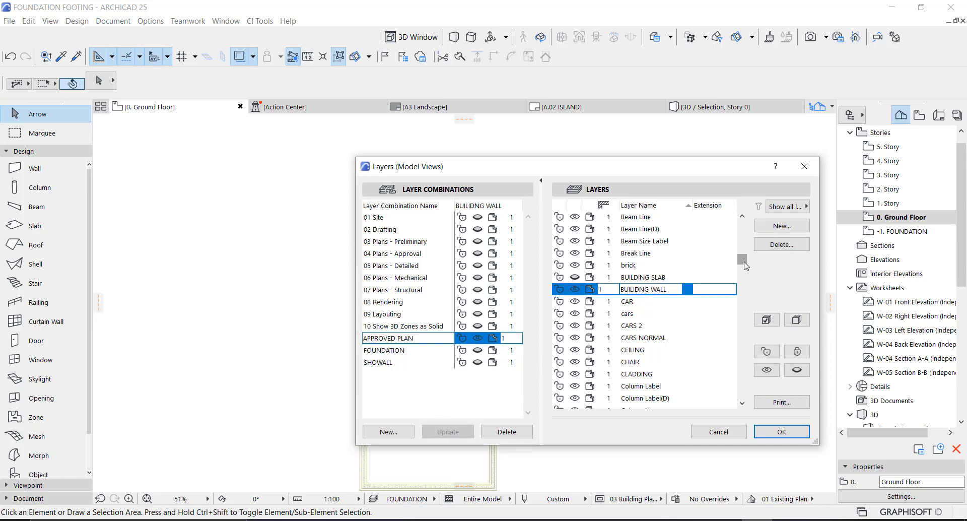
{"action": "left_click_drag", "start_coordinate": [744, 264], "coordinate": [746, 295]}
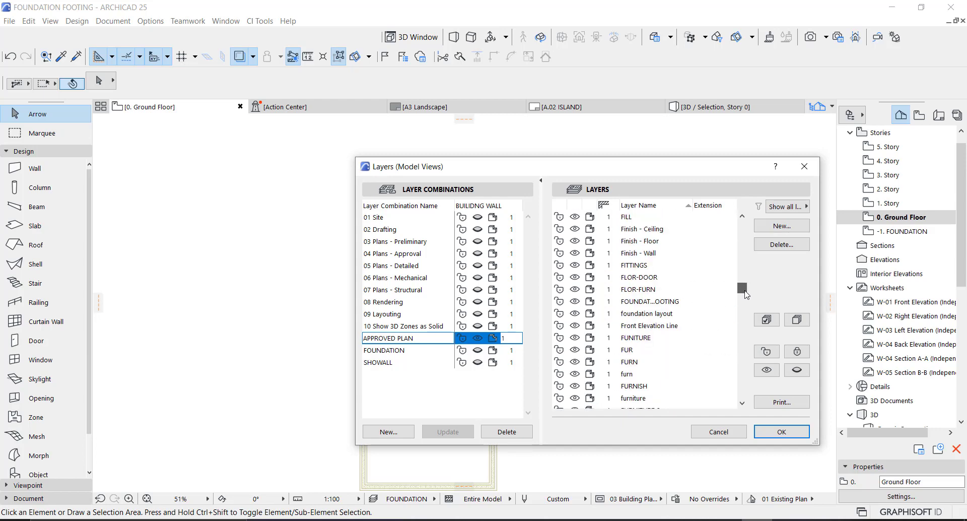
{"action": "double_click", "coordinate": [637, 305]}
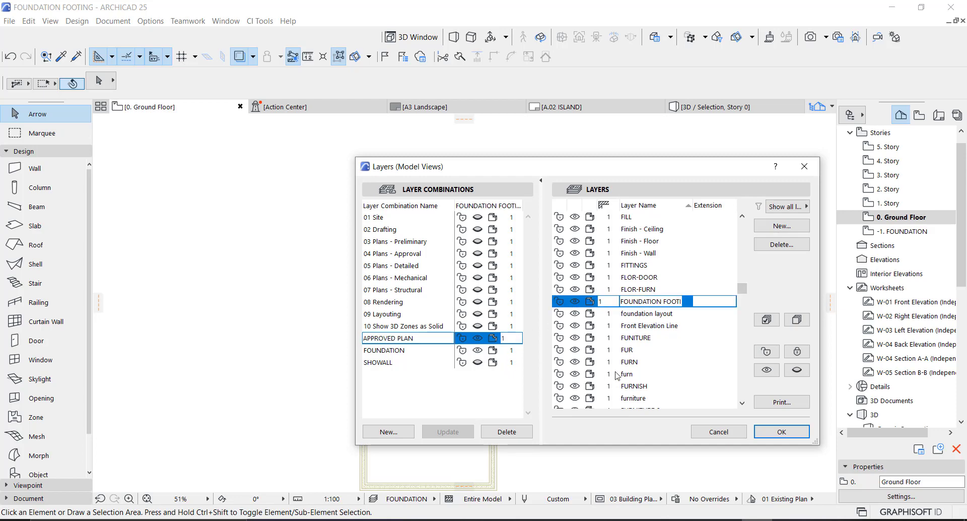
{"action": "left_click", "coordinate": [770, 431]}
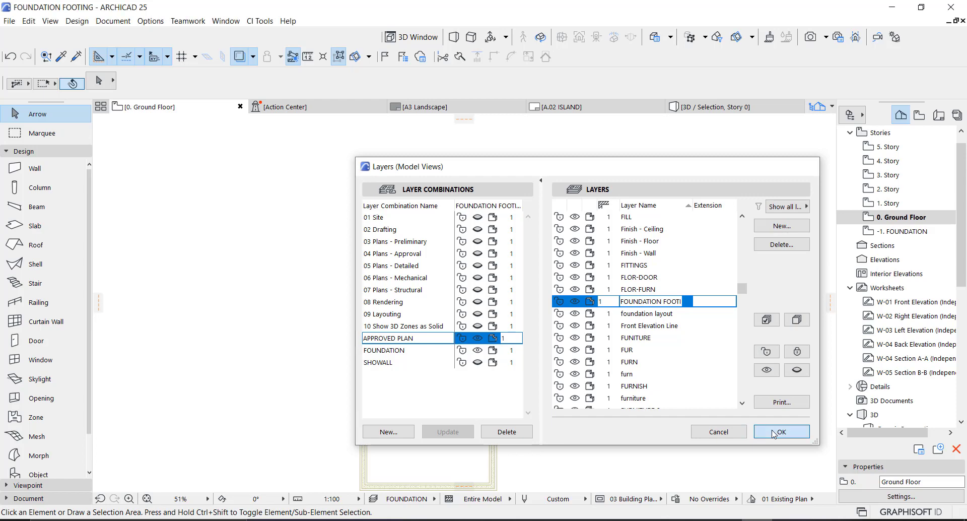
With the APPROVED PLAN layer combination active, set the Wall tool's default layer to BUILIDNG WALL
{"action": "left_click", "coordinate": [47, 168]}
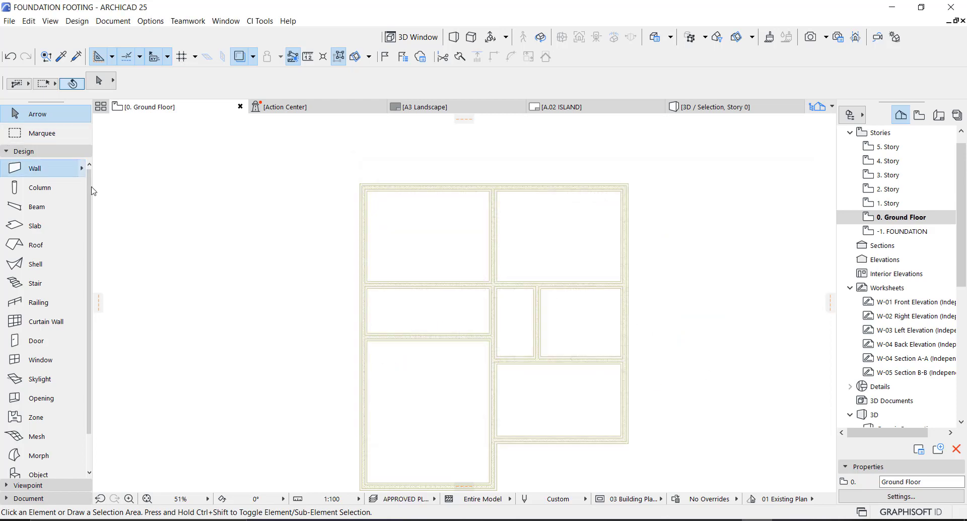
{"action": "left_click", "coordinate": [113, 21]}
{"action": "mouse_move", "coordinate": [134, 52]}
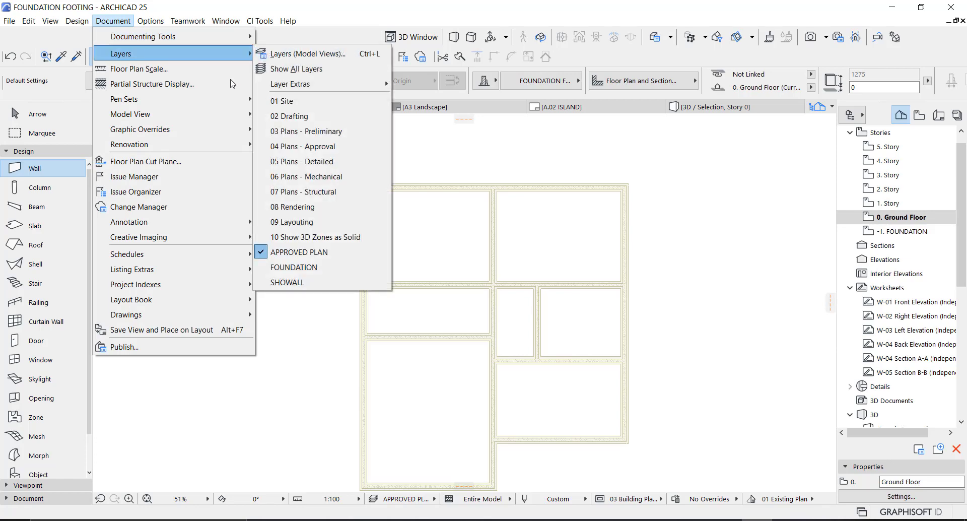
{"action": "left_click", "coordinate": [302, 252]}
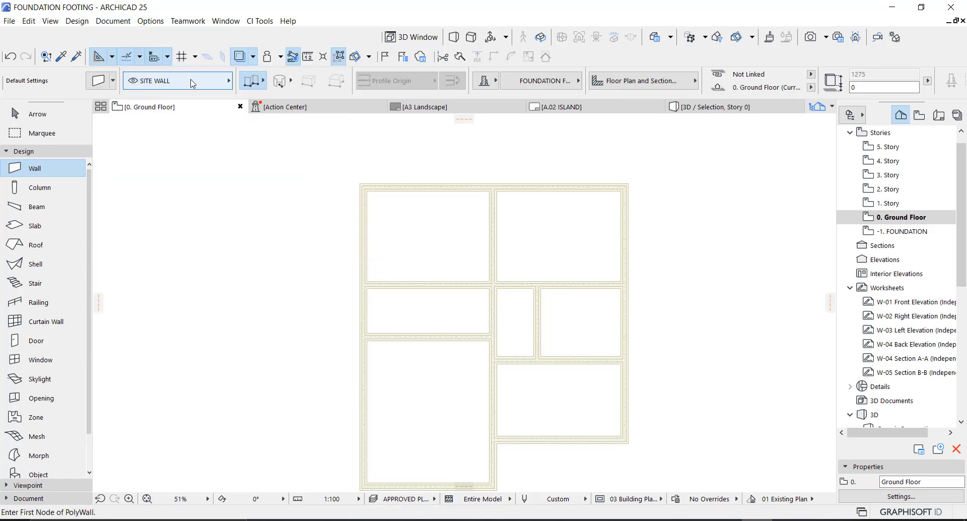
{"action": "left_click", "coordinate": [199, 81]}
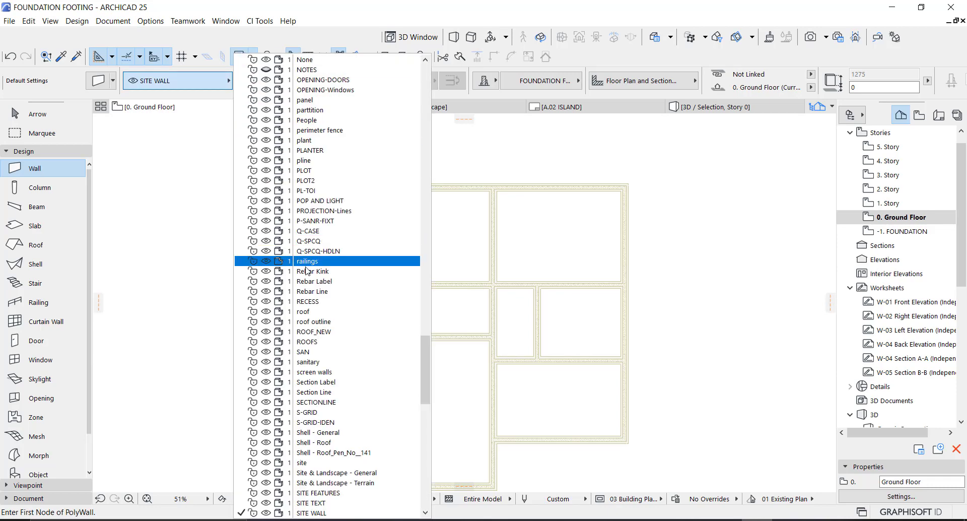
{"action": "scroll", "coordinate": [312, 247], "scroll_direction": "up", "scroll_amount": 4}
{"action": "scroll", "coordinate": [313, 237], "scroll_direction": "up", "scroll_amount": 20}
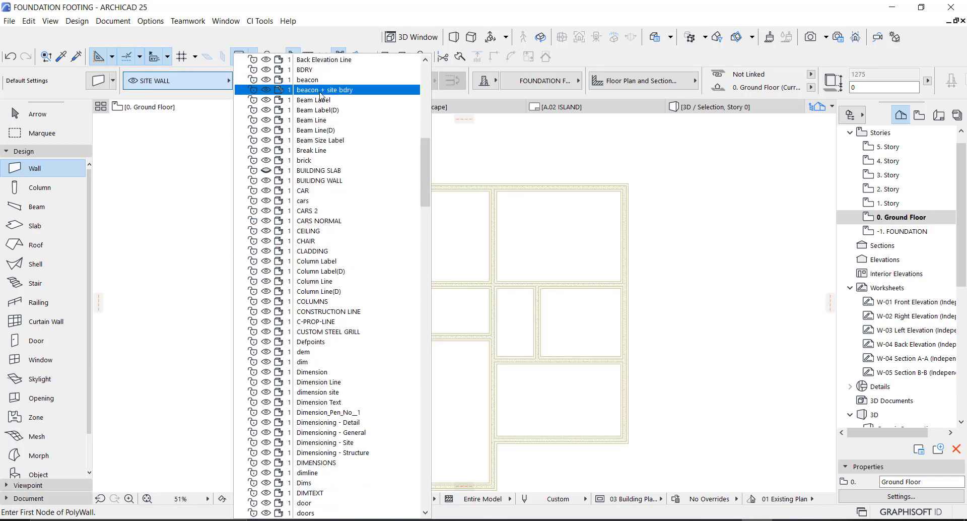
{"action": "left_click", "coordinate": [309, 181]}
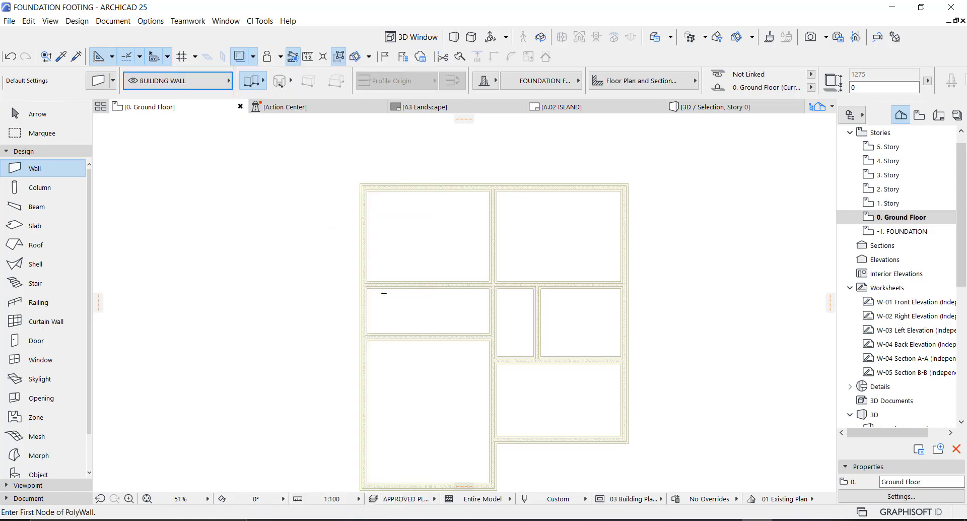
Switch the Wall tool's default structure from the complex profile to a basic Brick wall
{"action": "scroll", "coordinate": [374, 192], "scroll_direction": "up", "scroll_amount": 8}
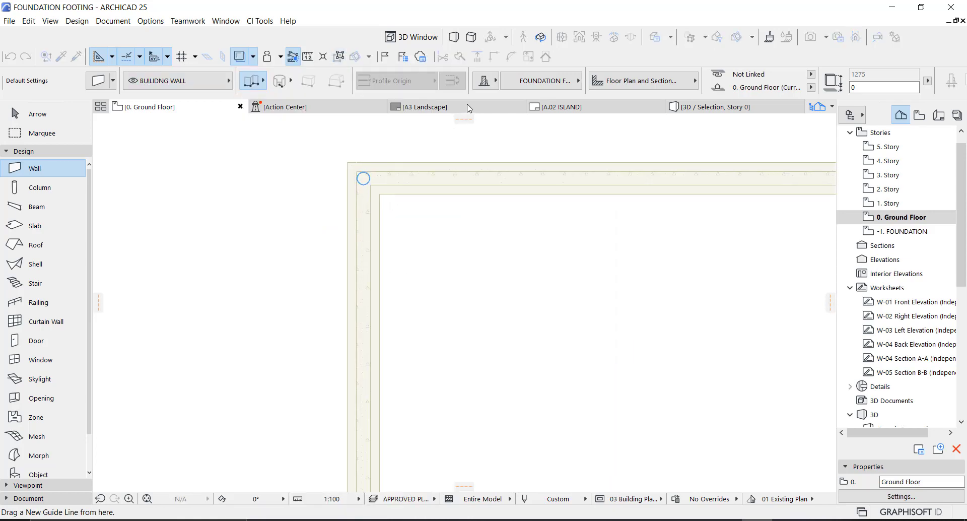
{"action": "key", "text": "Escape"}
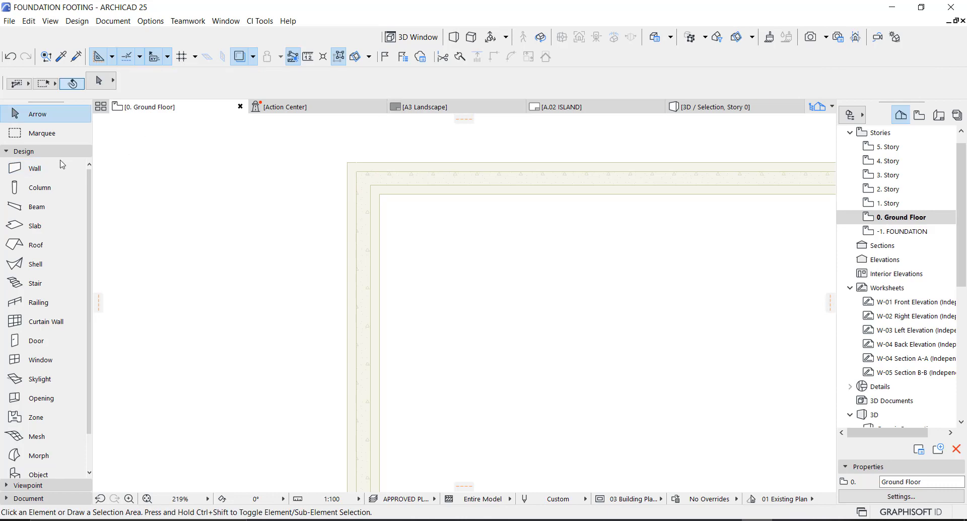
{"action": "left_click", "coordinate": [62, 165]}
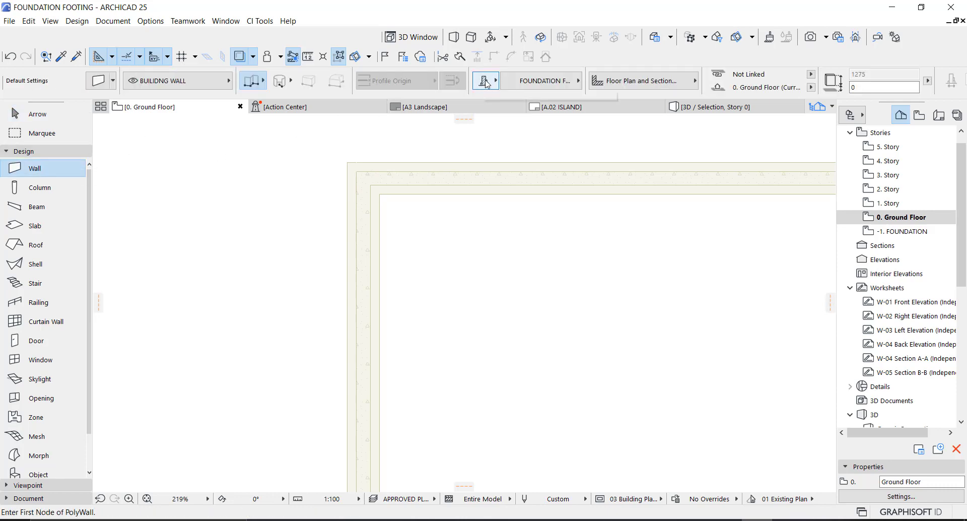
{"action": "left_click", "coordinate": [486, 82]}
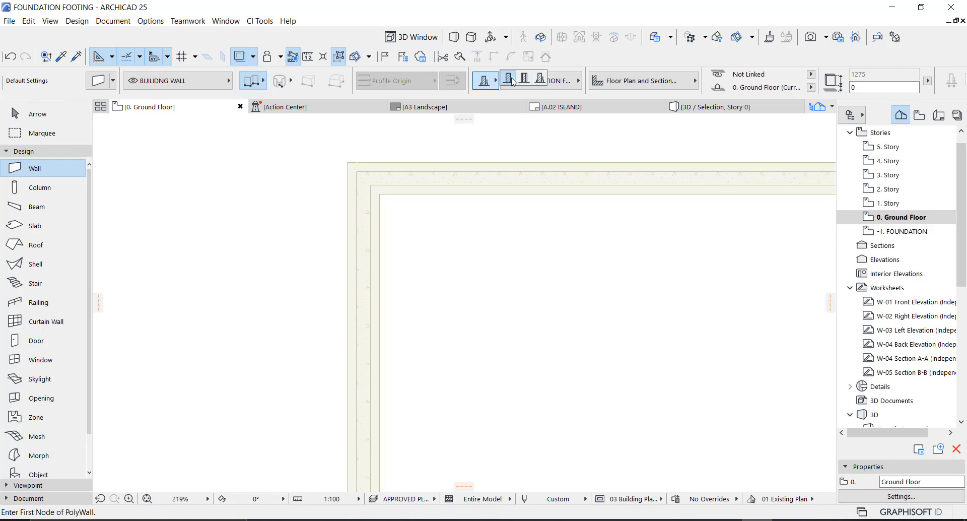
{"action": "left_click", "coordinate": [513, 82]}
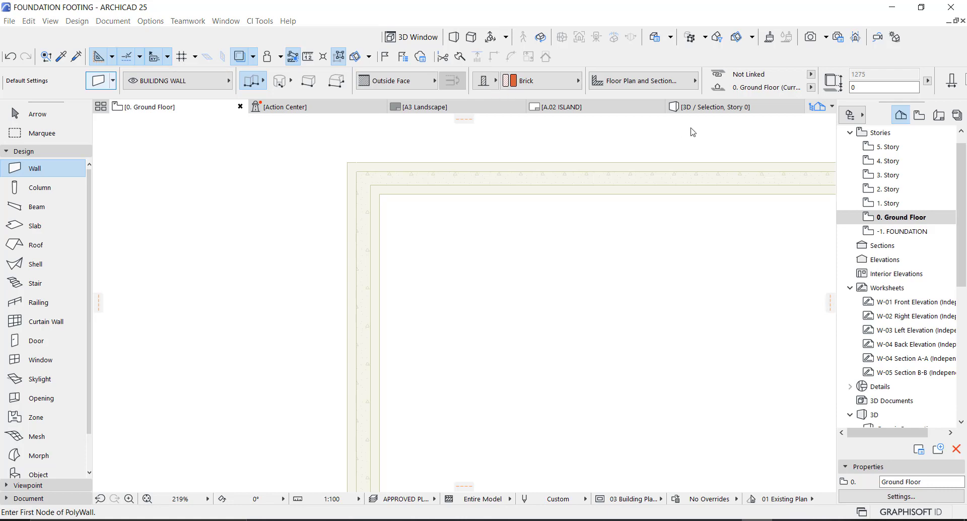
Set the Wall tool's defaults to an unlinked top, a height of 3000 and a thickness of 225
{"action": "key", "text": "ctrl+t"}
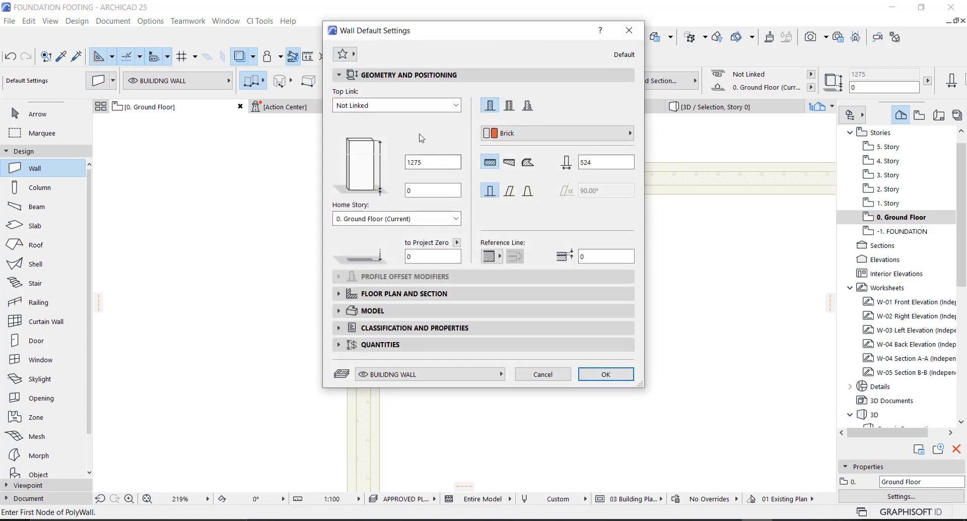
{"action": "left_click", "coordinate": [408, 105]}
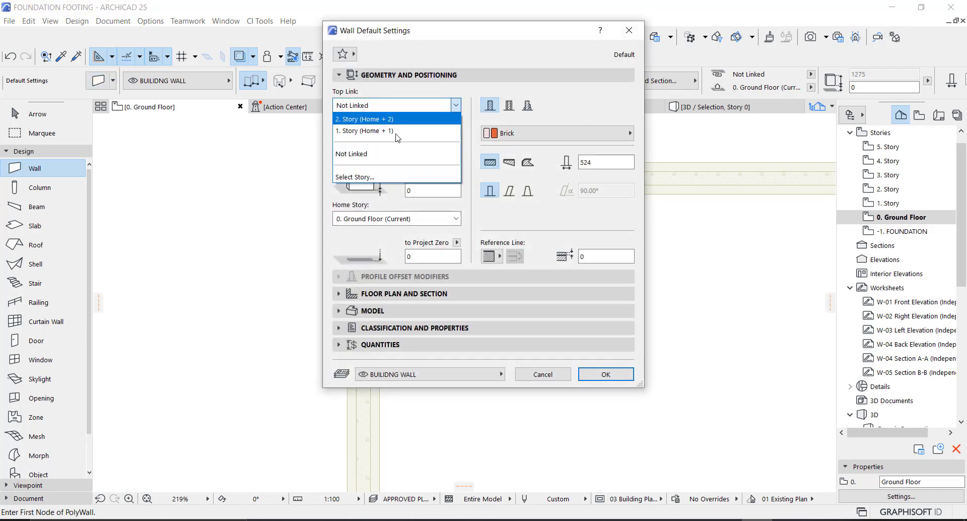
{"action": "left_click", "coordinate": [364, 131]}
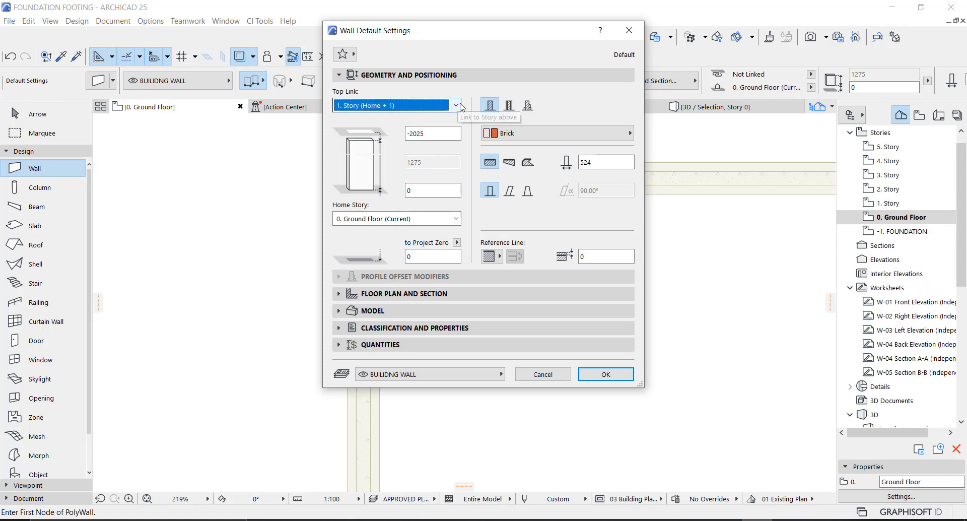
{"action": "left_click", "coordinate": [443, 105]}
{"action": "left_click", "coordinate": [378, 165]}
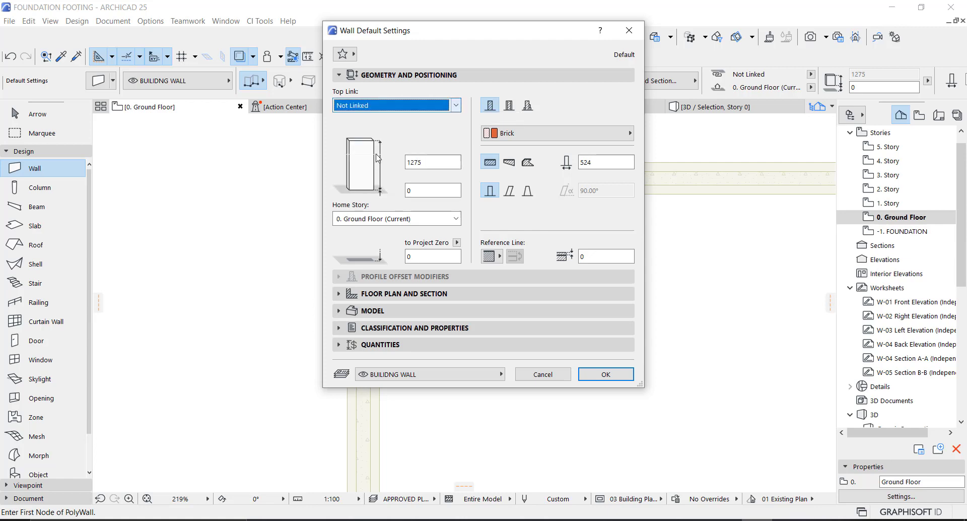
{"action": "double_click", "coordinate": [405, 162]}
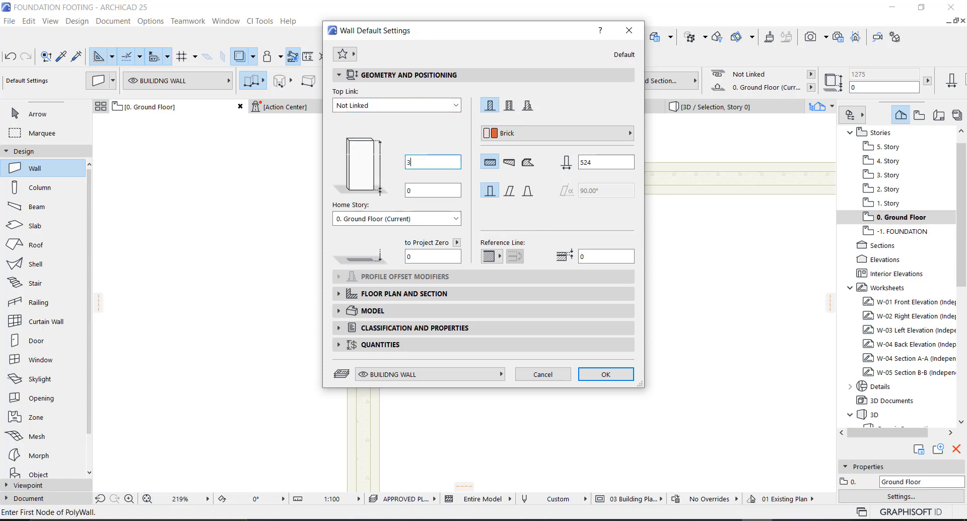
{"action": "double_click", "coordinate": [582, 163]}
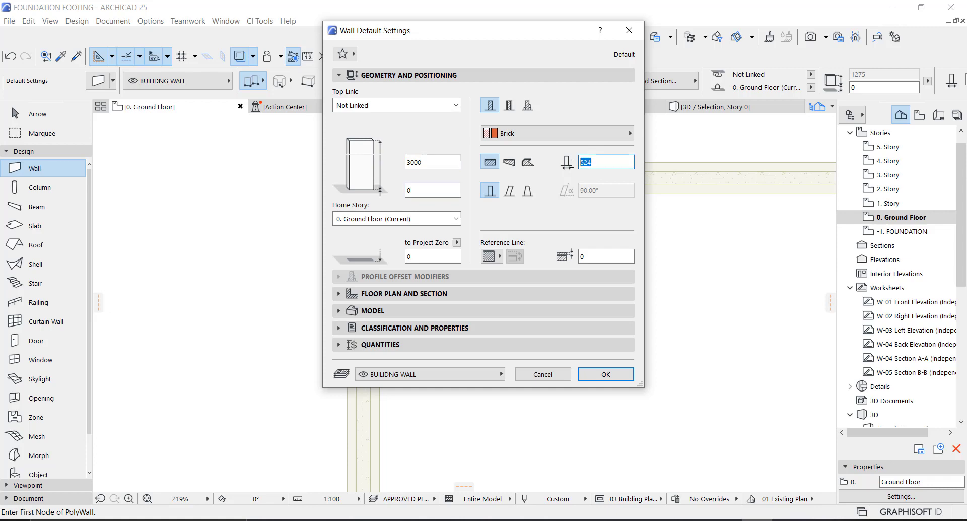
{"action": "type", "text": "225"}
{"action": "left_click", "coordinate": [604, 375]}
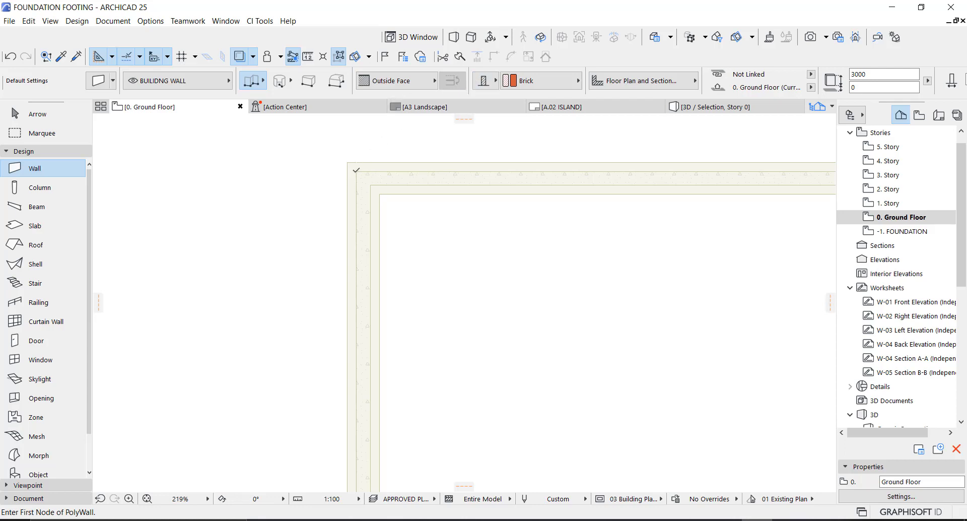
Set the Wall tool's reference line to Center
{"action": "scroll", "coordinate": [357, 177], "scroll_direction": "up", "scroll_amount": 3}
{"action": "left_click", "coordinate": [431, 81]}
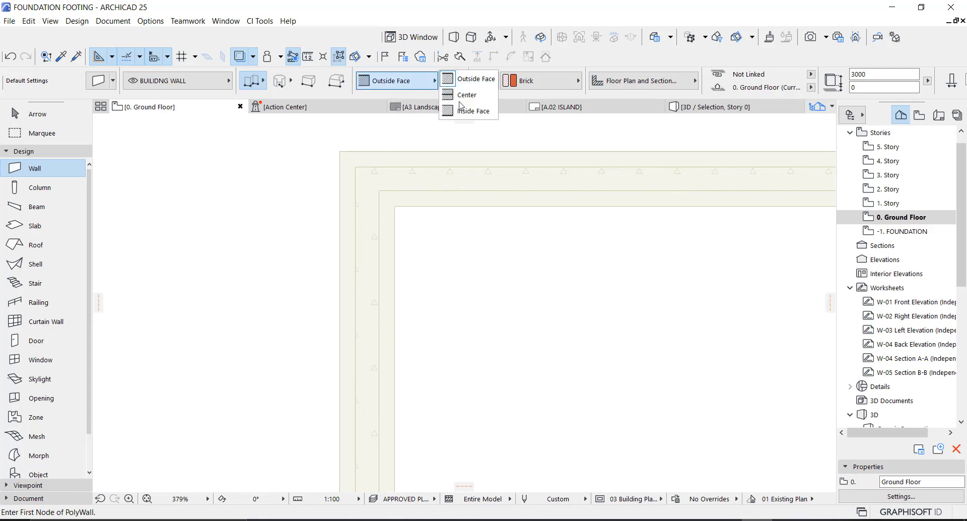
{"action": "left_click", "coordinate": [463, 98]}
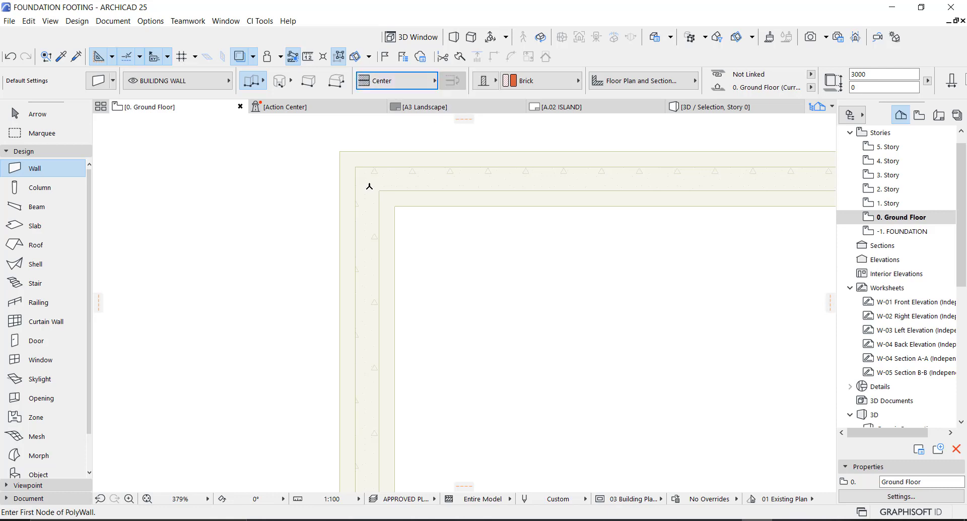
Go to the -1. FOUNDATION story and check the reference line of the footing along the building's upper edge
{"action": "scroll", "coordinate": [360, 246], "scroll_direction": "down", "scroll_amount": 10}
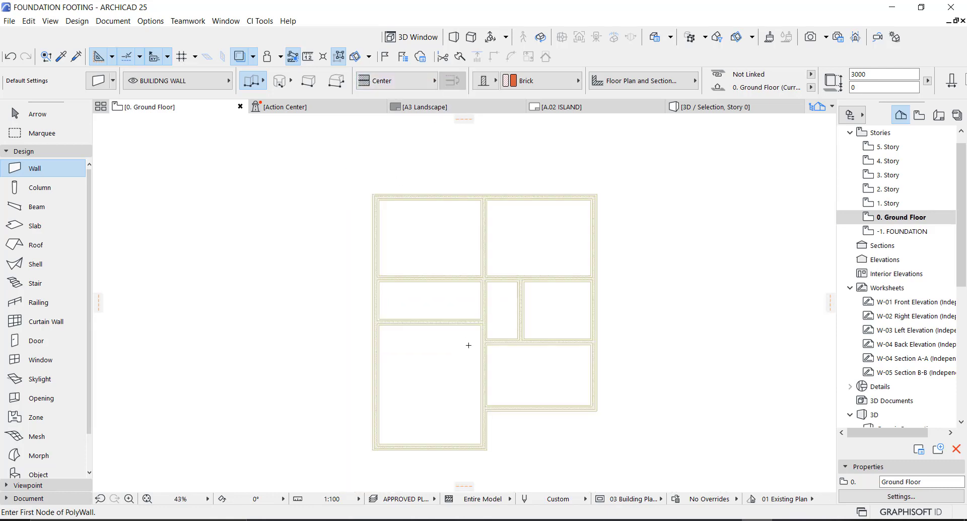
{"action": "double_click", "coordinate": [878, 231]}
{"action": "key", "text": "Escape"}
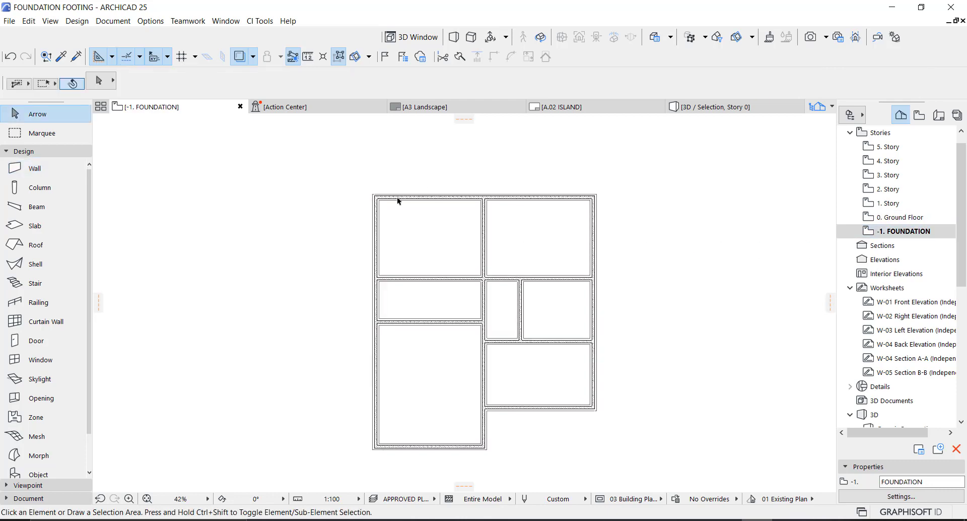
{"action": "scroll", "coordinate": [398, 198], "scroll_direction": "up", "scroll_amount": 7}
{"action": "left_click", "coordinate": [332, 201]}
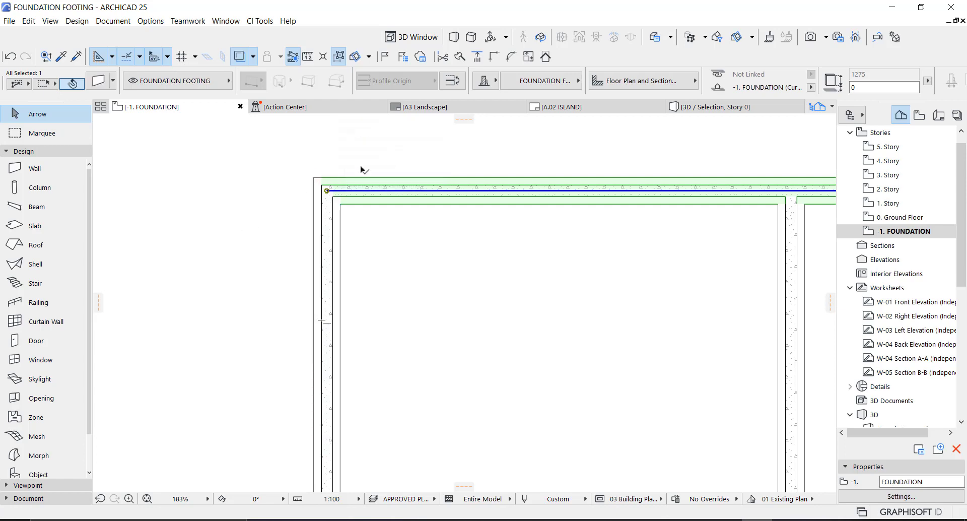
{"action": "key", "text": "Escape"}
{"action": "scroll", "coordinate": [346, 170], "scroll_direction": "down", "scroll_amount": 4}
Draw a vertical grid element about 28300 long just left of the building's outer footing
{"action": "left_click", "coordinate": [34, 153]}
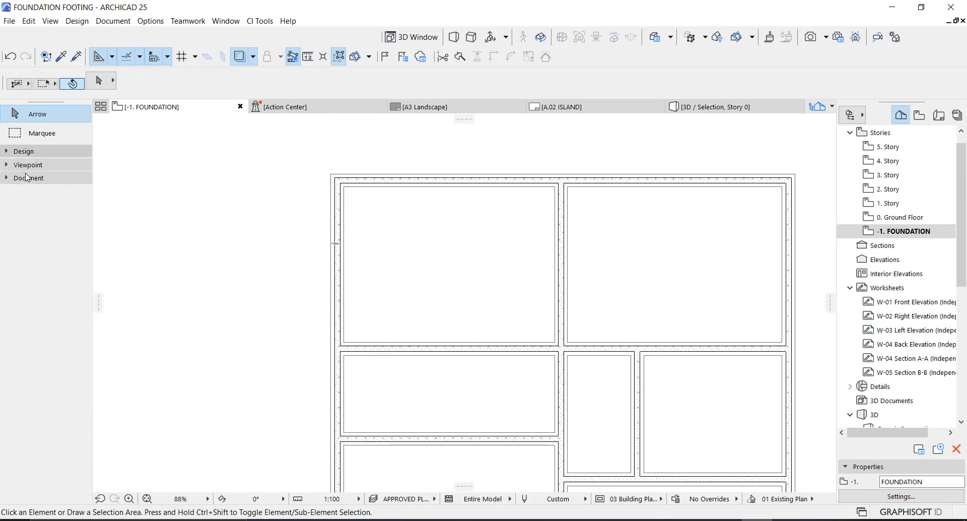
{"action": "left_click", "coordinate": [26, 179]}
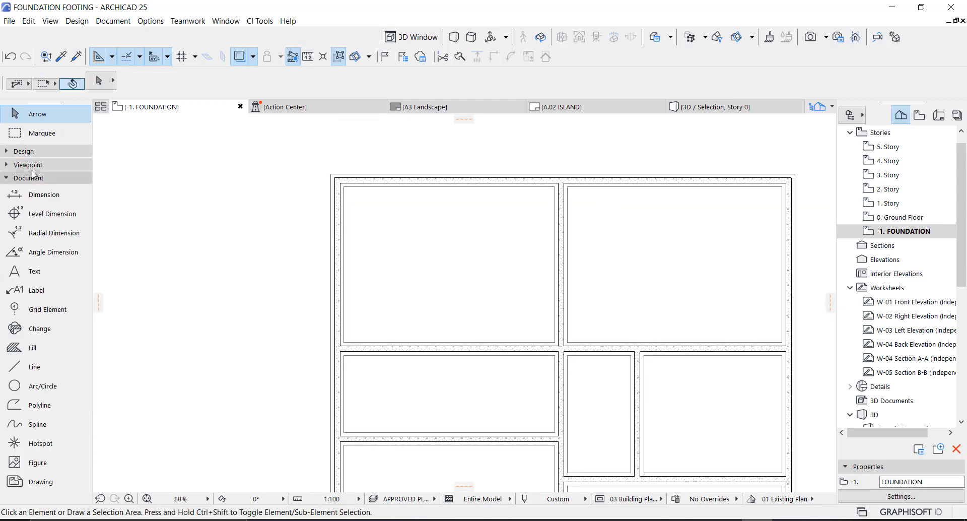
{"action": "left_click", "coordinate": [29, 165]}
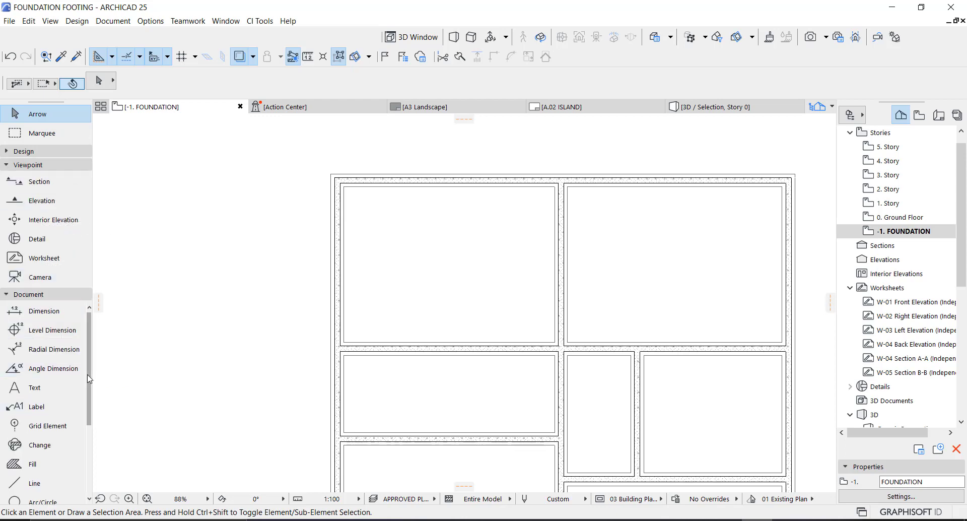
{"action": "left_click_drag", "start_coordinate": [89, 379], "coordinate": [90, 428]}
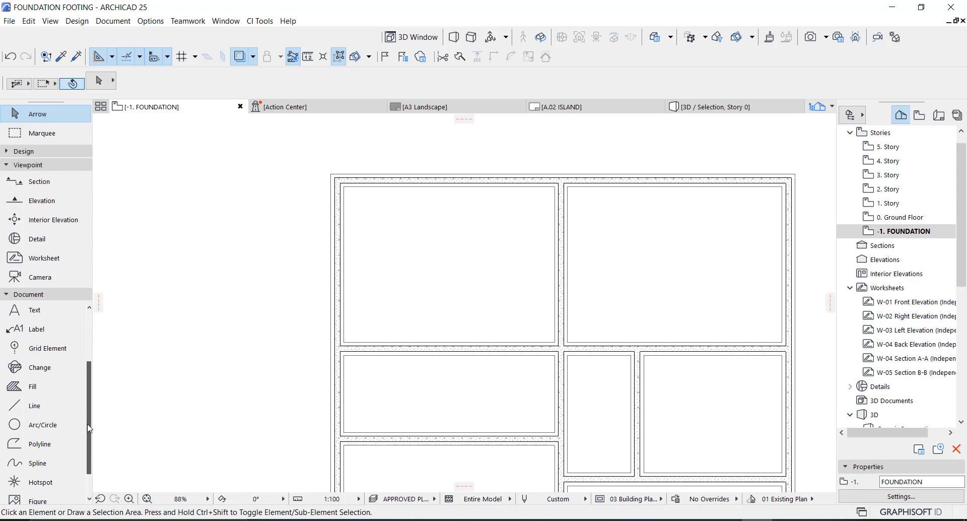
{"action": "left_click", "coordinate": [50, 349]}
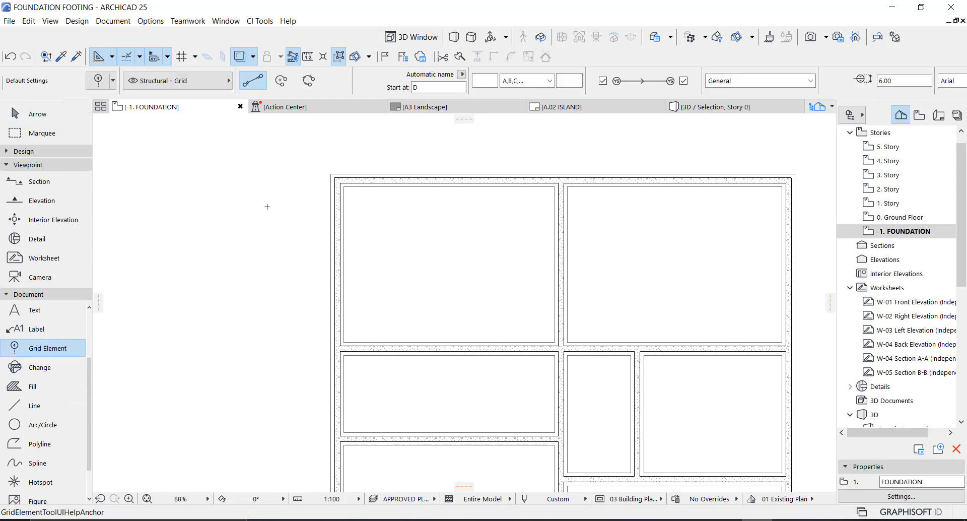
{"action": "scroll", "coordinate": [340, 159], "scroll_direction": "up", "scroll_amount": 4}
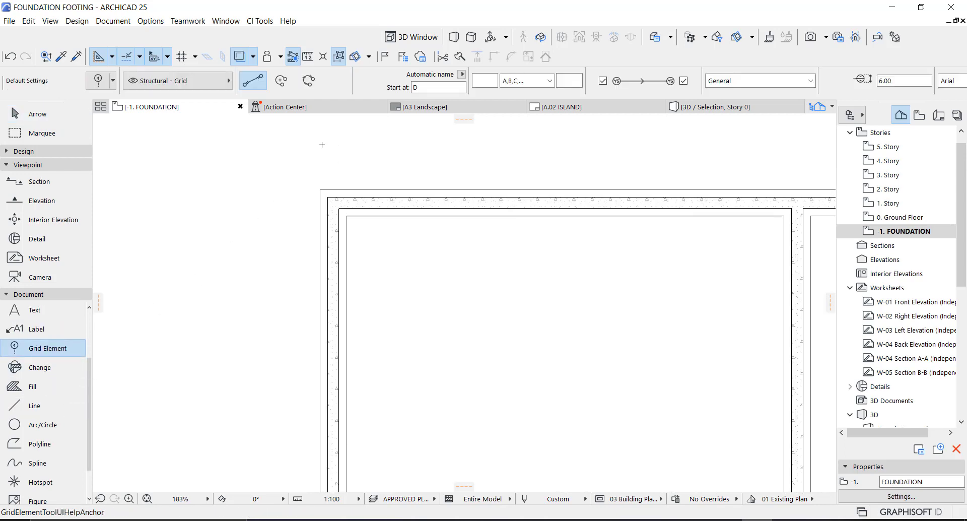
{"action": "scroll", "coordinate": [382, 187], "scroll_direction": "down", "scroll_amount": 3}
{"action": "scroll", "coordinate": [347, 138], "scroll_direction": "down", "scroll_amount": 5}
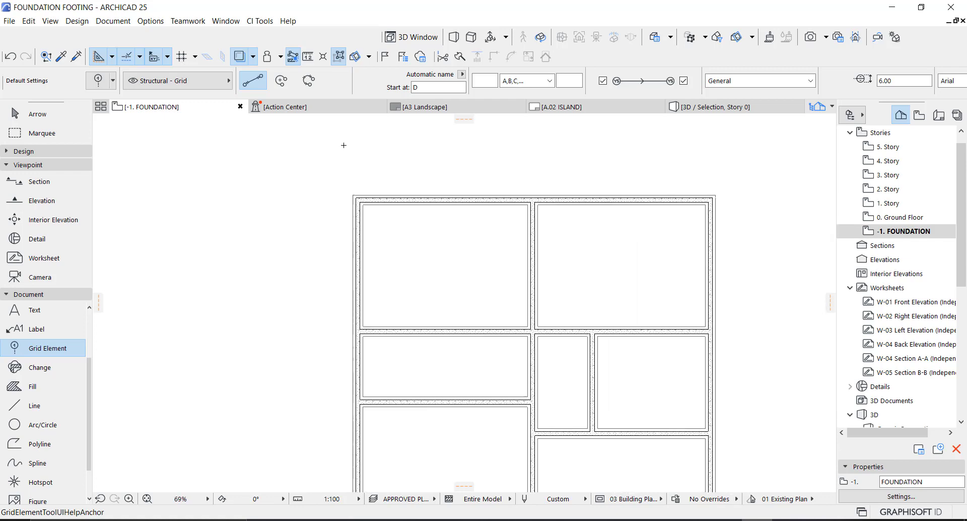
{"action": "left_click", "coordinate": [339, 132]}
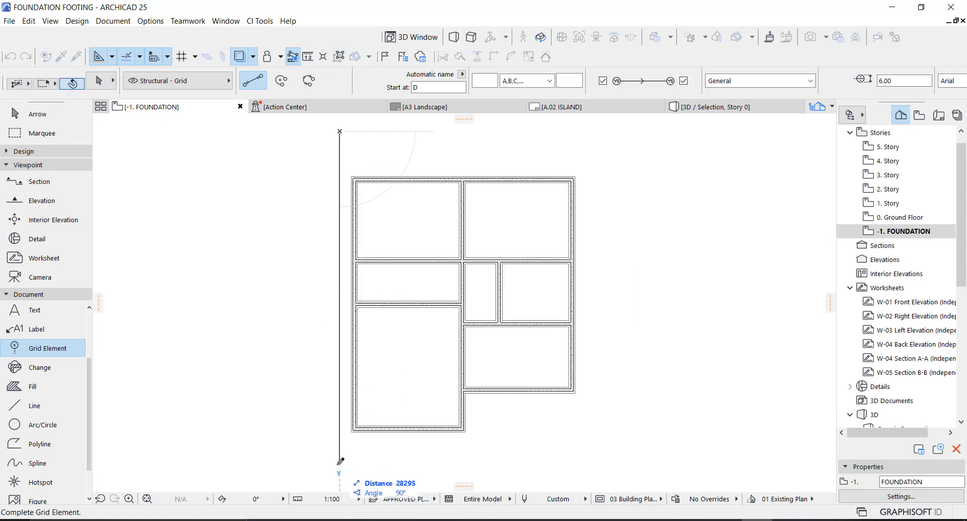
{"action": "left_click", "coordinate": [339, 464]}
{"action": "key", "text": "Escape"}
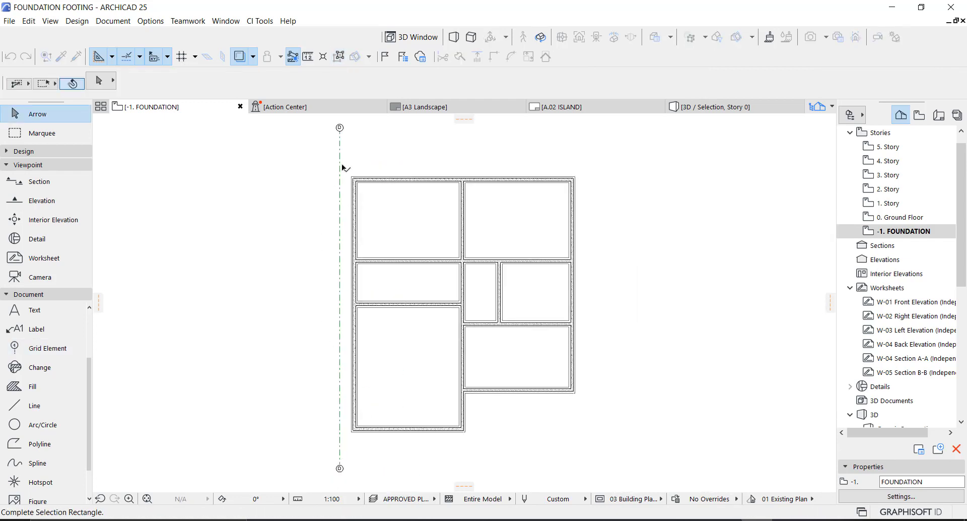
Move the grid line horizontally about 1250 onto the building's left outer footing
{"action": "left_click", "coordinate": [340, 165]}
{"action": "scroll", "coordinate": [341, 165], "scroll_direction": "up", "scroll_amount": 5}
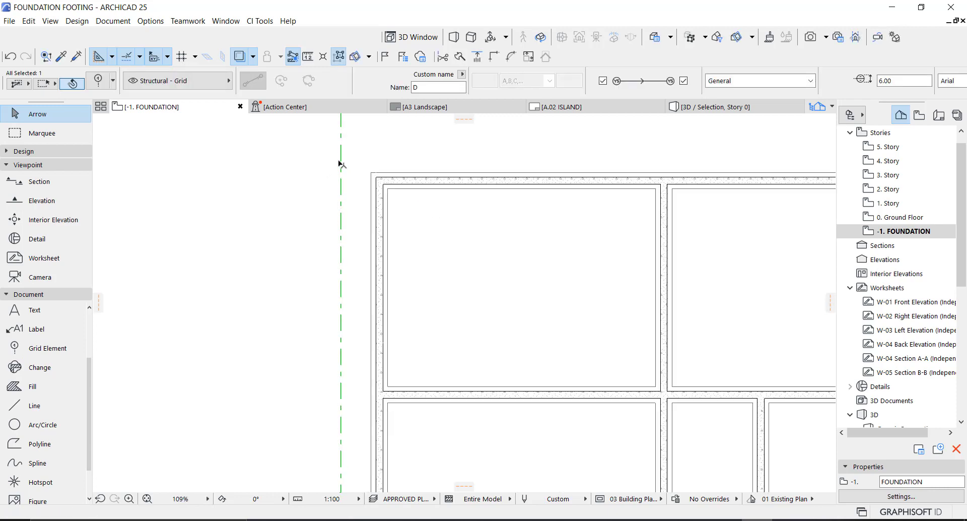
{"action": "left_click", "coordinate": [341, 179]}
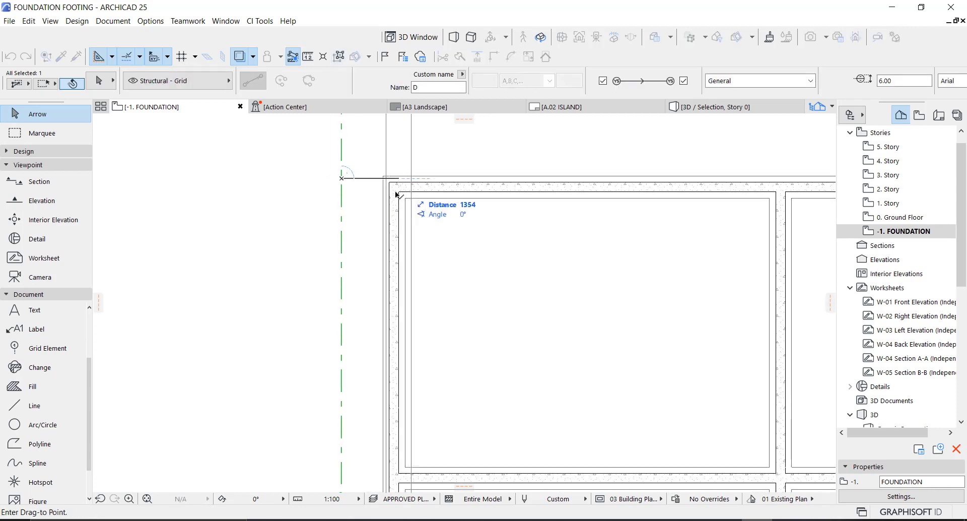
{"action": "scroll", "coordinate": [397, 191], "scroll_direction": "up", "scroll_amount": 5}
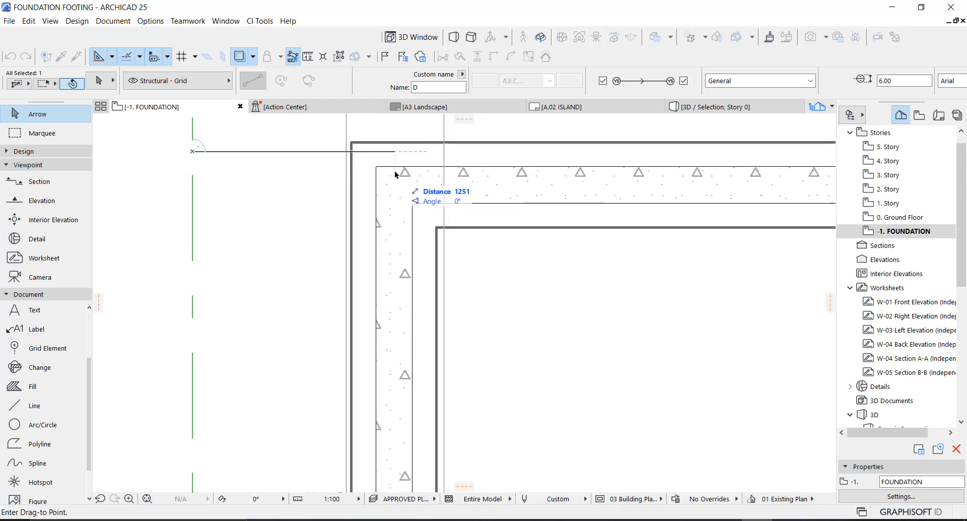
{"action": "left_click", "coordinate": [397, 170]}
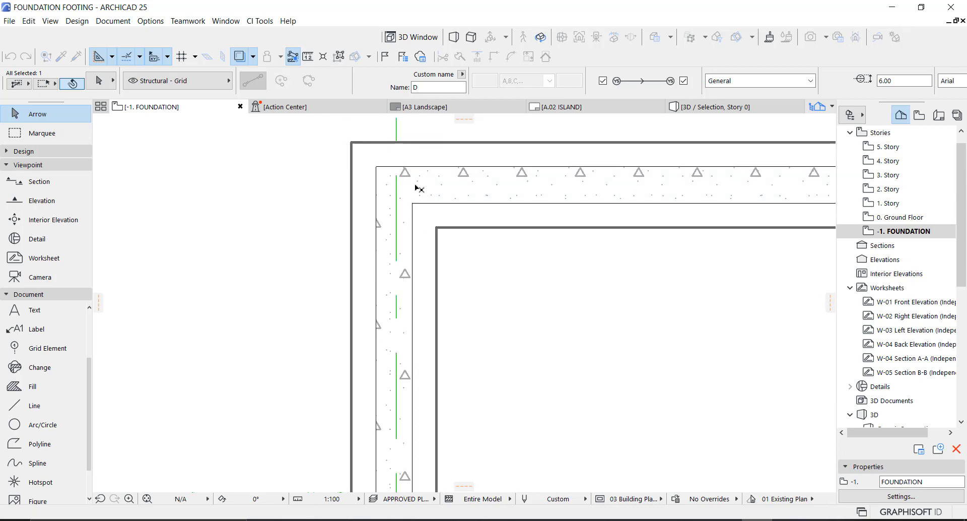
{"action": "scroll", "coordinate": [386, 160], "scroll_direction": "up", "scroll_amount": 3}
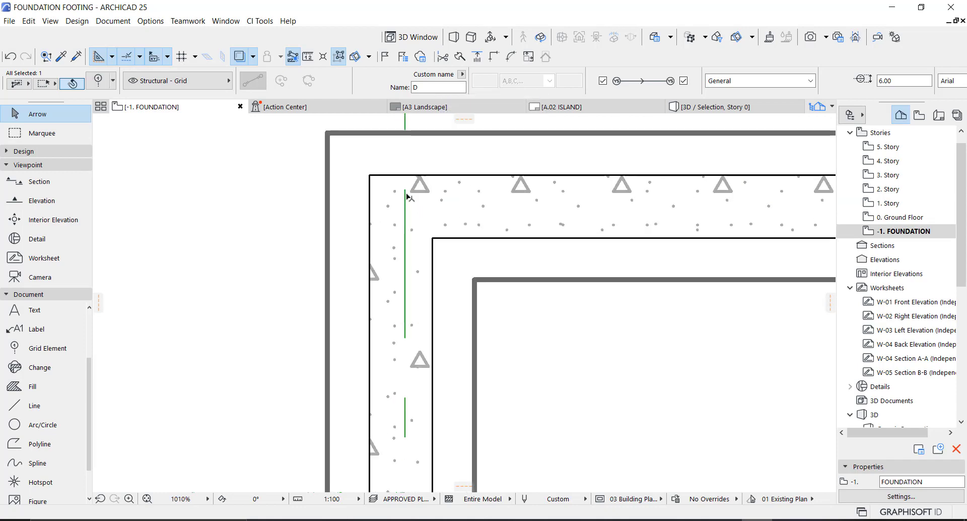
{"action": "key", "text": "Escape"}
Nudge the grid line slightly to the left, closer to the left outer footing's centre line
{"action": "scroll", "coordinate": [405, 212], "scroll_direction": "down", "scroll_amount": 14}
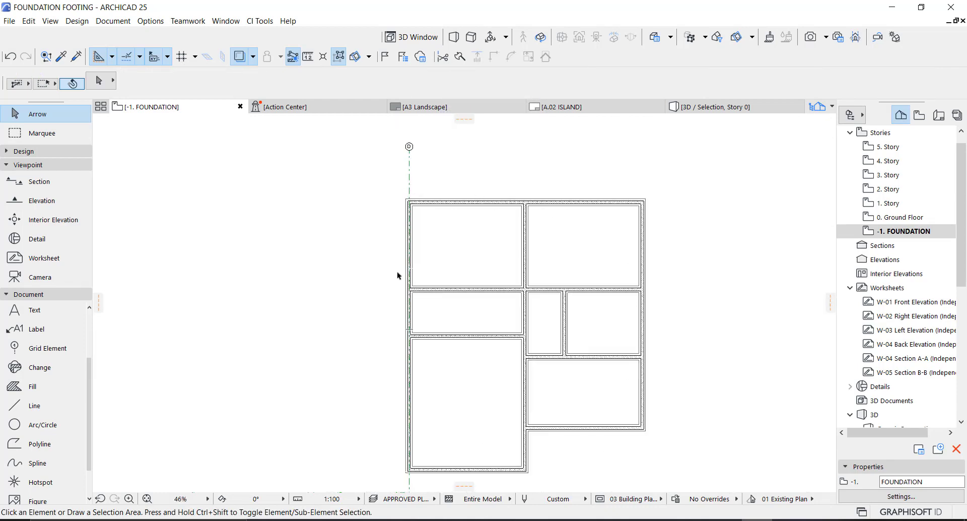
{"action": "scroll", "coordinate": [407, 188], "scroll_direction": "up", "scroll_amount": 6}
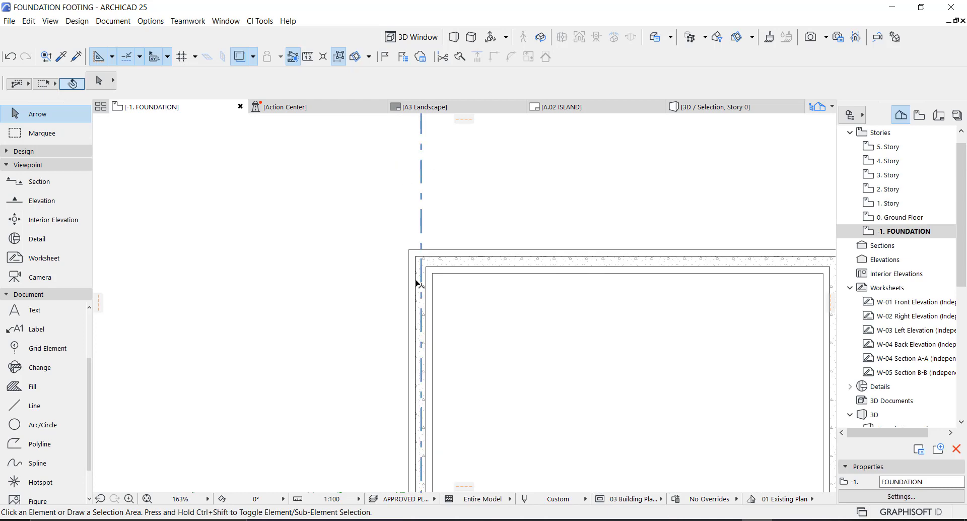
{"action": "scroll", "coordinate": [431, 258], "scroll_direction": "up", "scroll_amount": 6}
{"action": "left_click", "coordinate": [436, 222]}
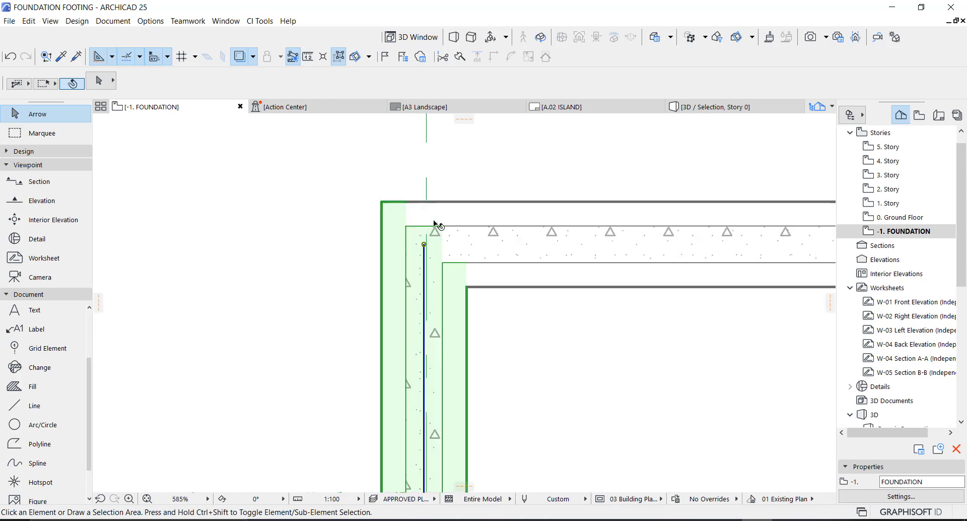
{"action": "scroll", "coordinate": [426, 210], "scroll_direction": "up", "scroll_amount": 3}
{"action": "left_click", "coordinate": [425, 190]}
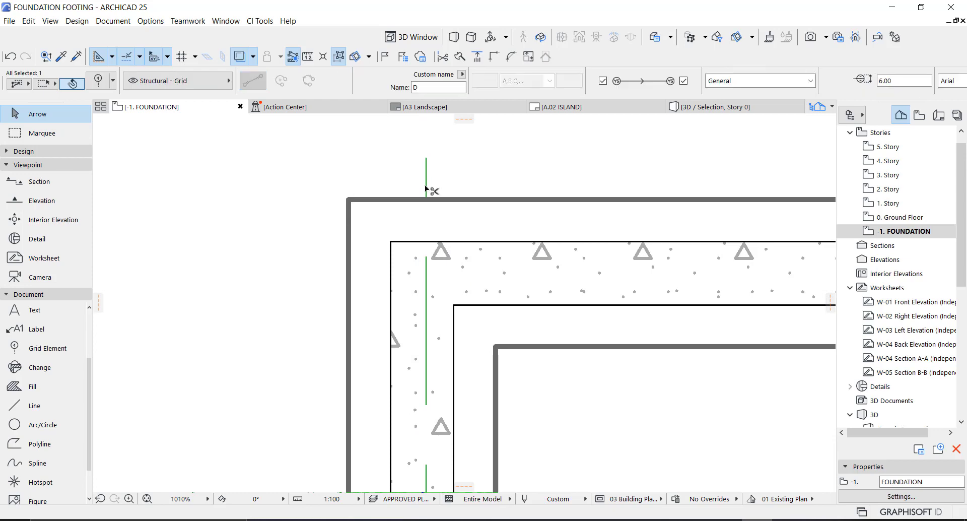
{"action": "key", "text": "ctrl+d"}
{"action": "left_click", "coordinate": [426, 276]}
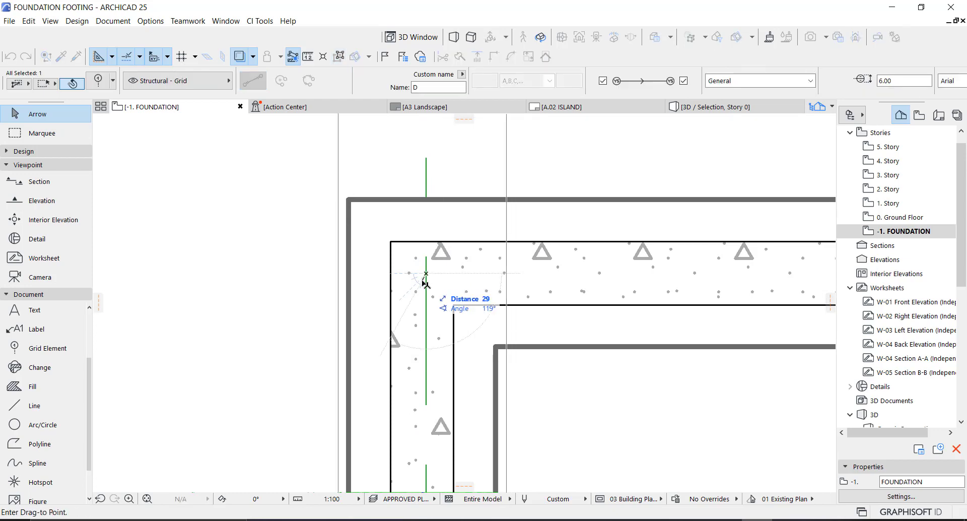
{"action": "left_click", "coordinate": [422, 276]}
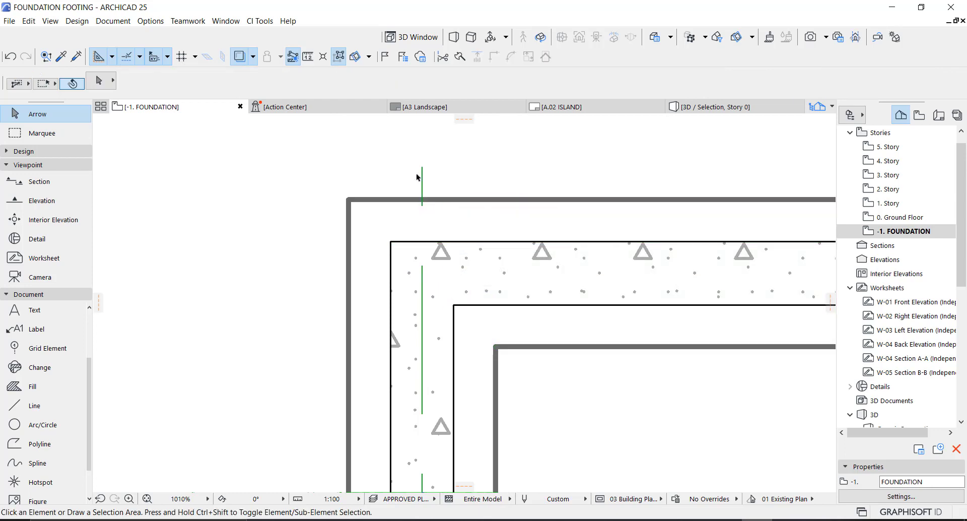
Move the grid line off the left outer footing into the empty space left of the building
{"action": "scroll", "coordinate": [405, 312], "scroll_direction": "down", "scroll_amount": 10}
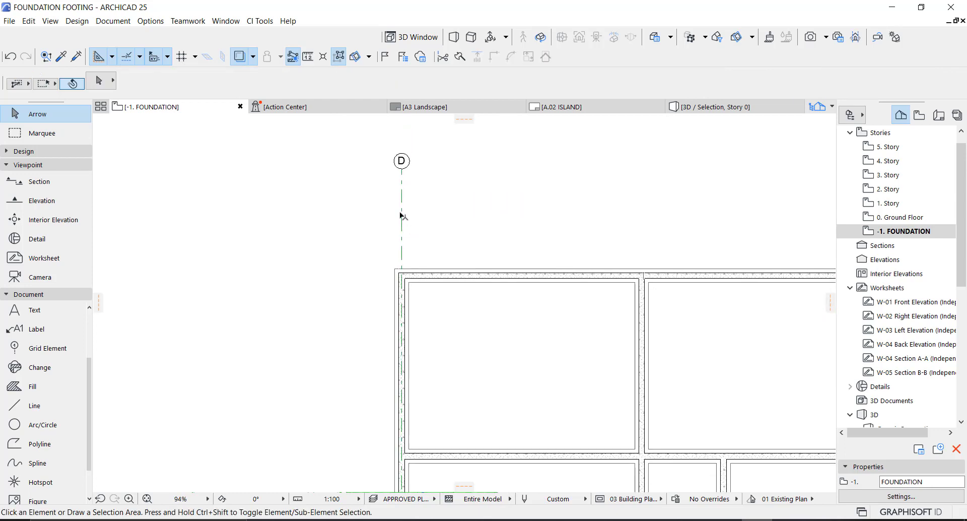
{"action": "left_click", "coordinate": [408, 227]}
{"action": "scroll", "coordinate": [407, 227], "scroll_direction": "down", "scroll_amount": 4}
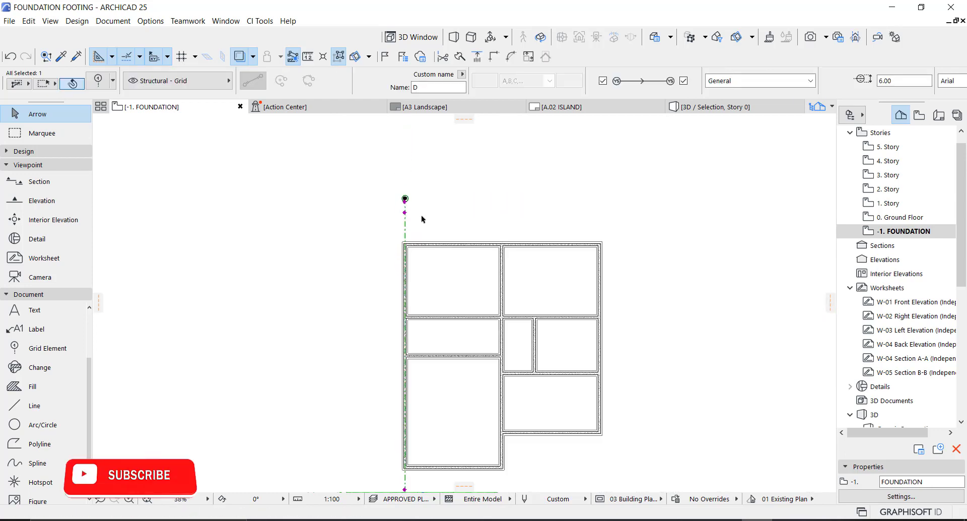
{"action": "left_click_drag", "start_coordinate": [421, 216], "coordinate": [372, 221]}
{"action": "left_click", "coordinate": [367, 217]}
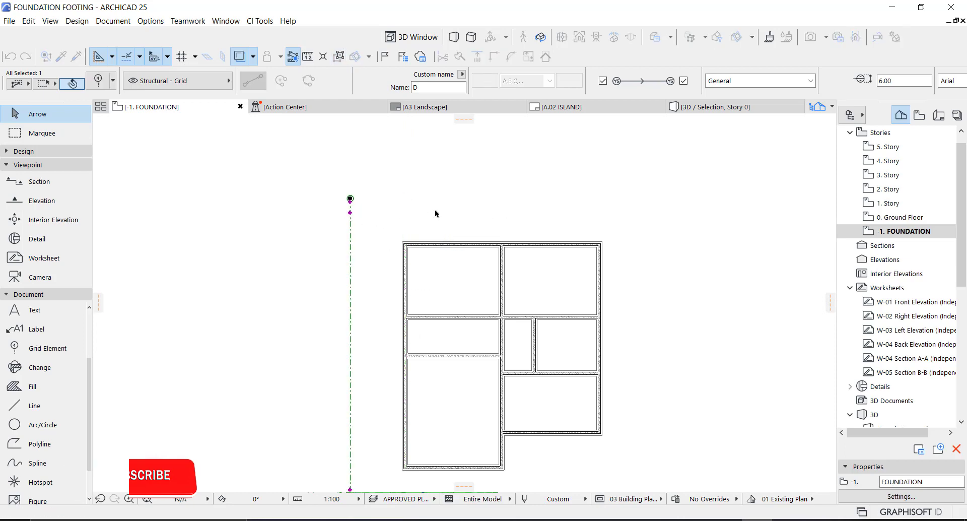
Switch to the Ground Floor plan and set up the Wall tool with its reference line on the Outside Face
{"action": "left_click", "coordinate": [456, 230]}
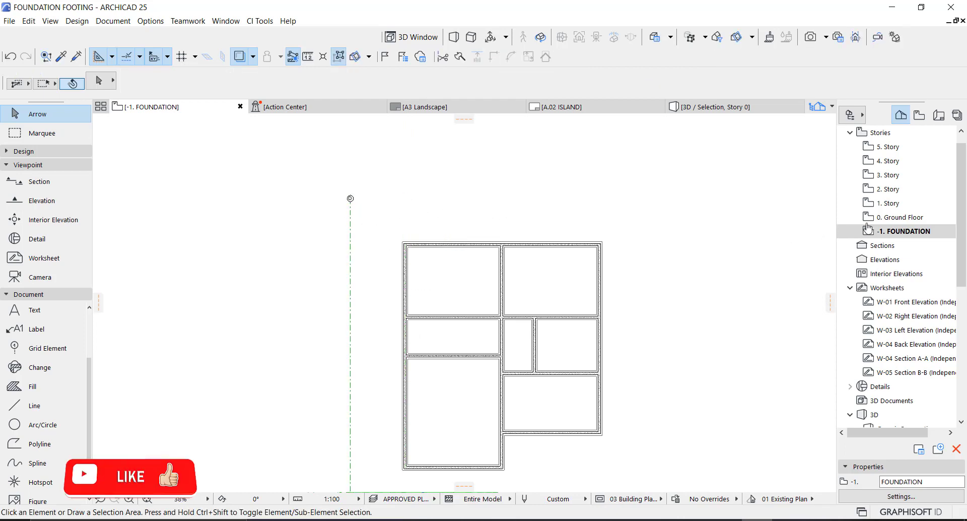
{"action": "double_click", "coordinate": [886, 217]}
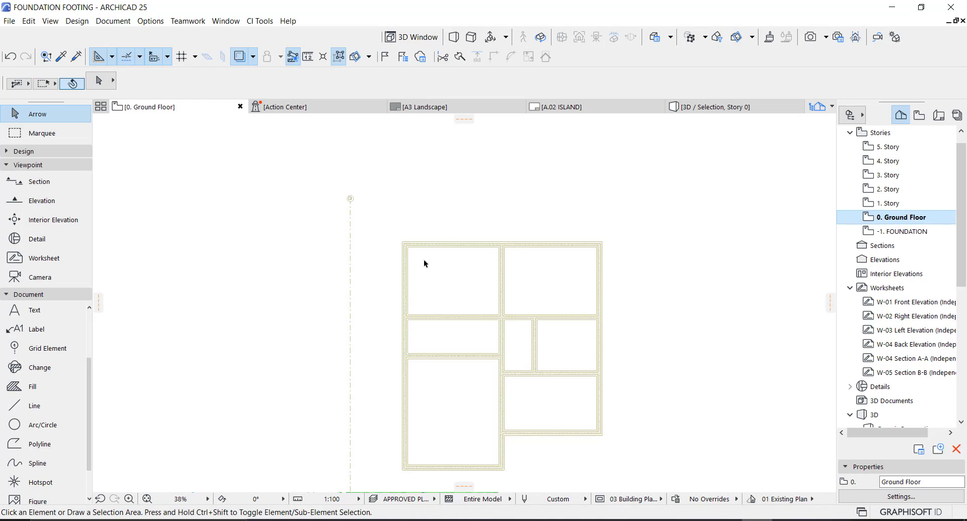
{"action": "scroll", "coordinate": [416, 252], "scroll_direction": "up", "scroll_amount": 5}
{"action": "left_click", "coordinate": [23, 151]}
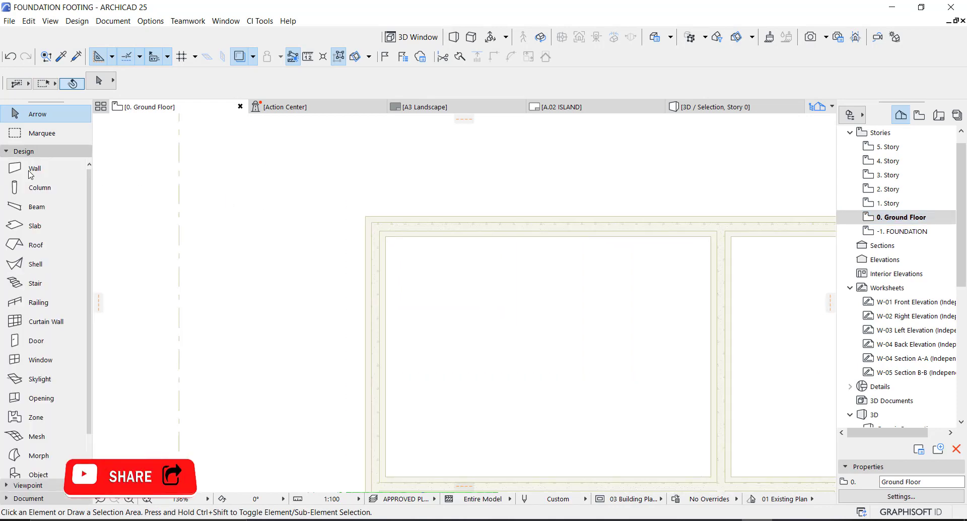
{"action": "left_click", "coordinate": [31, 171]}
{"action": "left_click", "coordinate": [427, 82]}
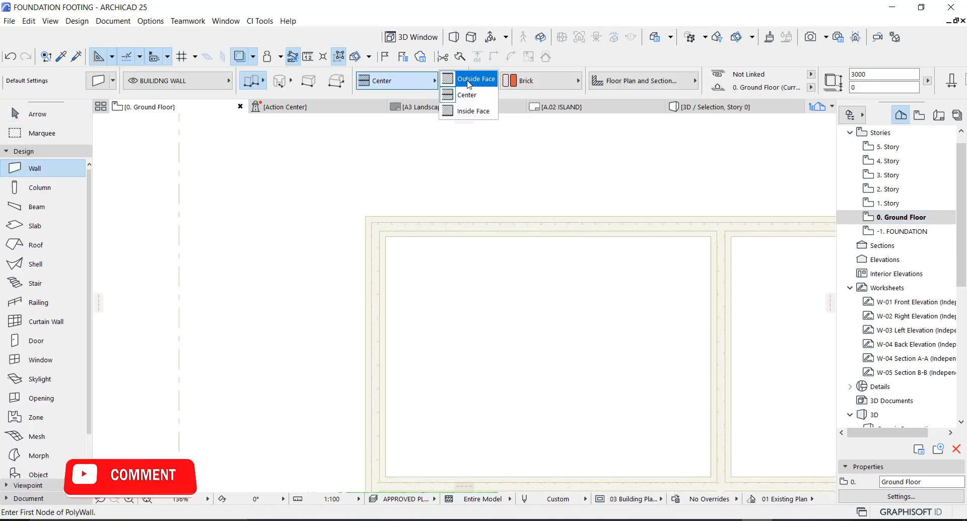
{"action": "left_click", "coordinate": [474, 80]}
Draw the 3000 high brick walls around the building's outer perimeter along the traced foundation footings, starting from the upper-left corner
{"action": "scroll", "coordinate": [378, 229], "scroll_direction": "up", "scroll_amount": 3}
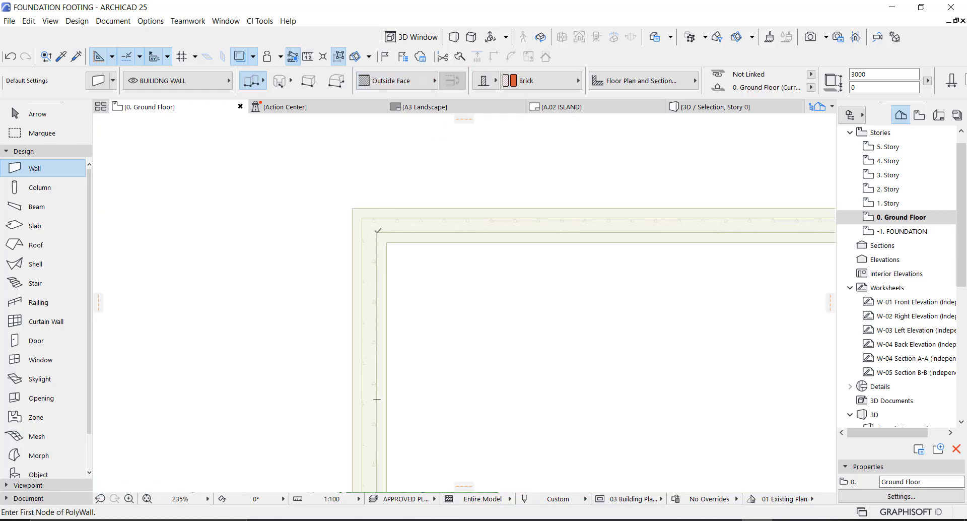
{"action": "left_click", "coordinate": [380, 230]}
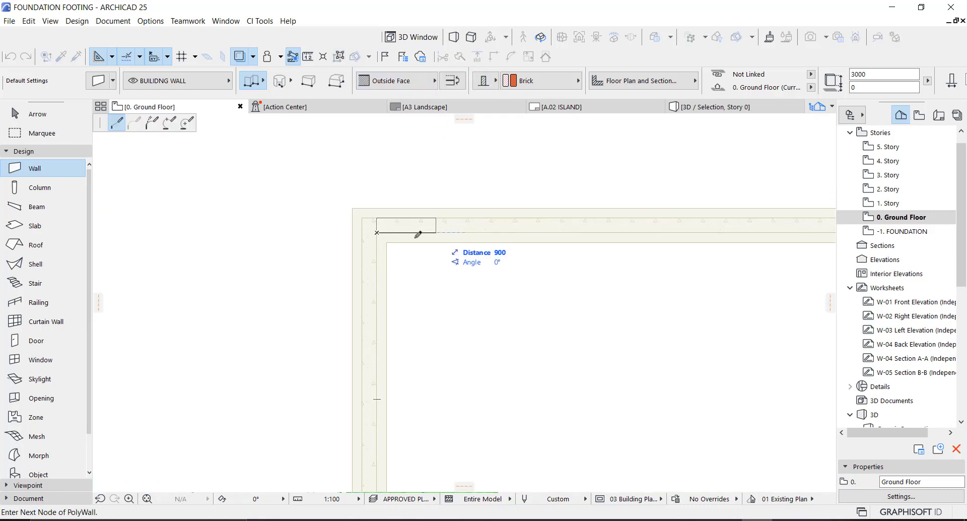
{"action": "scroll", "coordinate": [296, 227], "scroll_direction": "down", "scroll_amount": 3}
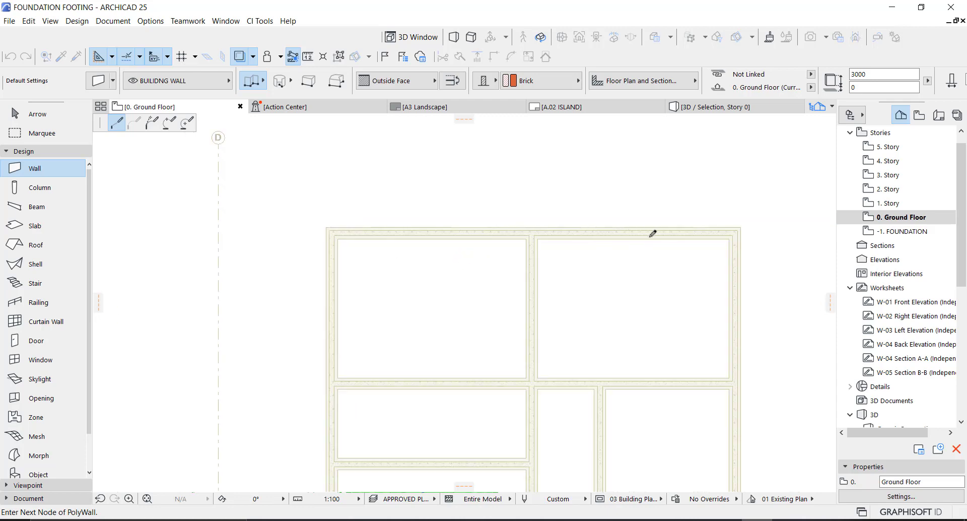
{"action": "scroll", "coordinate": [735, 241], "scroll_direction": "up", "scroll_amount": 4}
{"action": "left_click", "coordinate": [732, 225]}
{"action": "scroll", "coordinate": [733, 225], "scroll_direction": "down", "scroll_amount": 8}
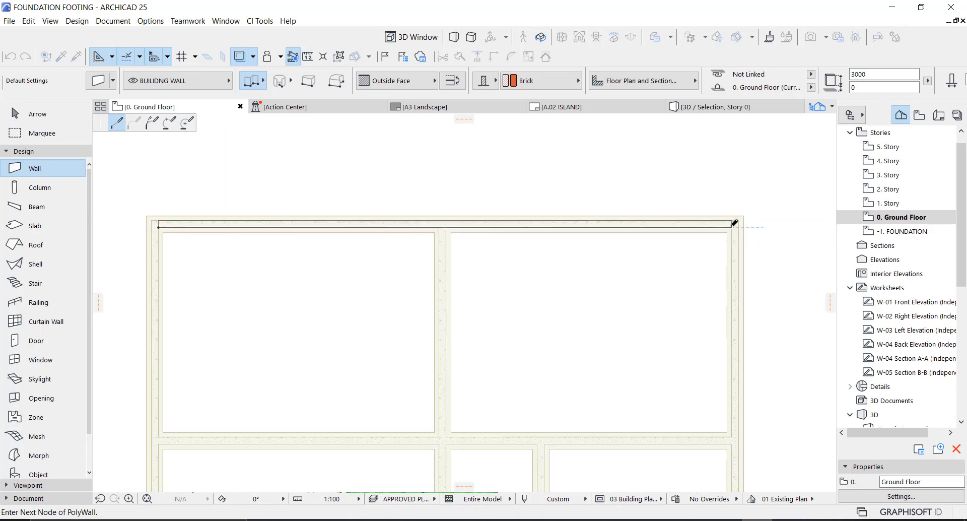
{"action": "scroll", "coordinate": [733, 327], "scroll_direction": "up", "scroll_amount": 6}
{"action": "left_click", "coordinate": [774, 372]}
{"action": "left_click", "coordinate": [489, 371]}
{"action": "middle_click_drag", "start_coordinate": [490, 225], "coordinate": [494, 334]}
{"action": "scroll", "coordinate": [612, 275], "scroll_direction": "down", "scroll_amount": 5}
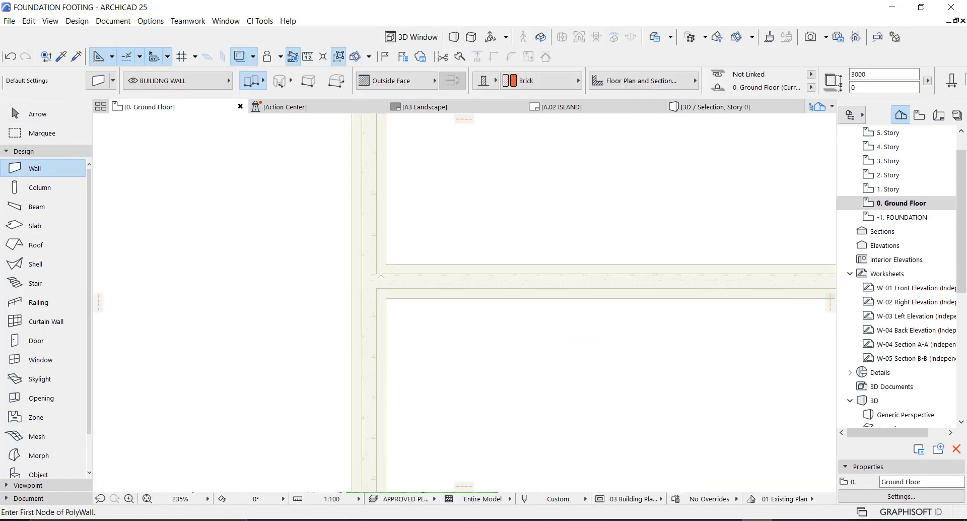
Draw the interior brick walls along the traced inner footings, with the reference line set to Inside Face
{"action": "left_click", "coordinate": [381, 275]}
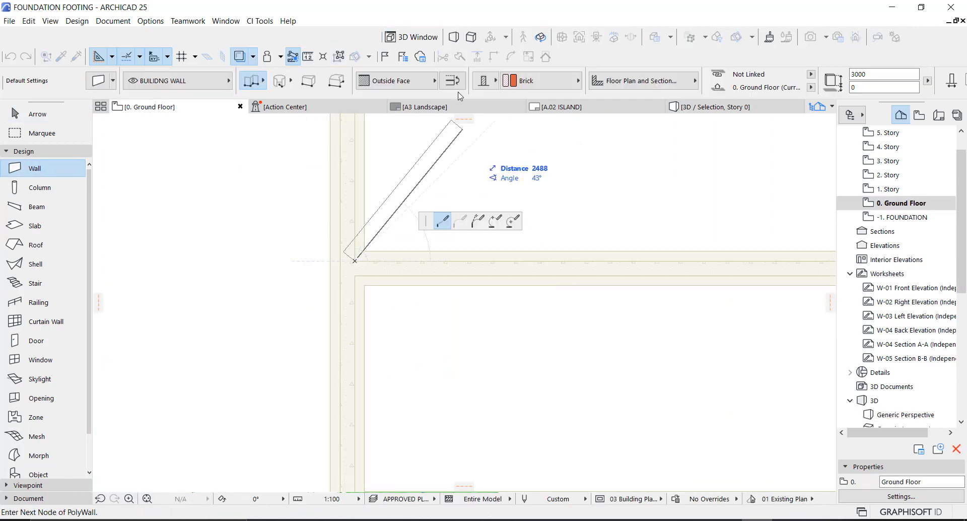
{"action": "scroll", "coordinate": [670, 302], "scroll_direction": "down", "scroll_amount": 3}
{"action": "double_click", "coordinate": [665, 344]}
{"action": "scroll", "coordinate": [666, 343], "scroll_direction": "up", "scroll_amount": 2}
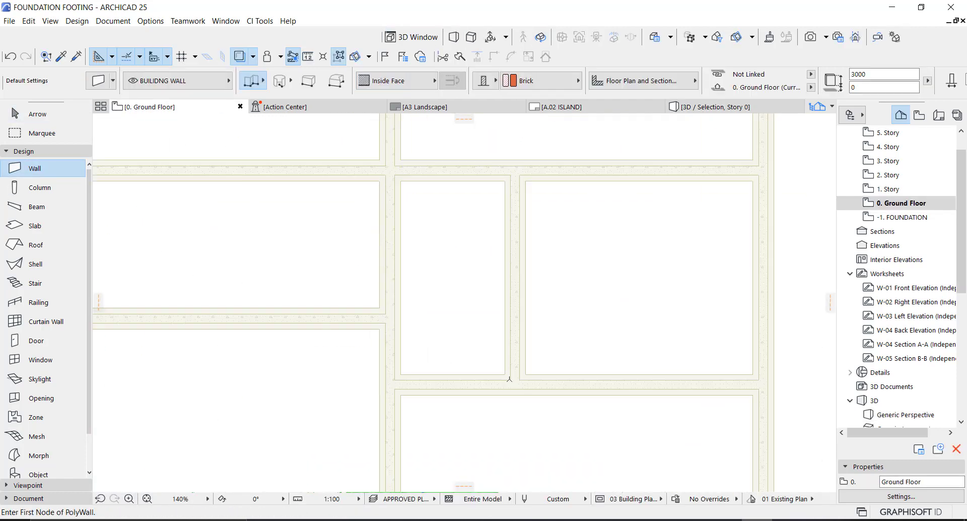
{"action": "left_click", "coordinate": [509, 380]}
{"action": "scroll", "coordinate": [748, 406], "scroll_direction": "down", "scroll_amount": 4}
Hide the traced foundation reference and show the whole building in 3D through a marquee of about 25100 by 28300
{"action": "left_click", "coordinate": [240, 57]}
{"action": "left_click", "coordinate": [37, 113]}
{"action": "left_click", "coordinate": [520, 314]}
{"action": "scroll", "coordinate": [557, 219], "scroll_direction": "down", "scroll_amount": 4}
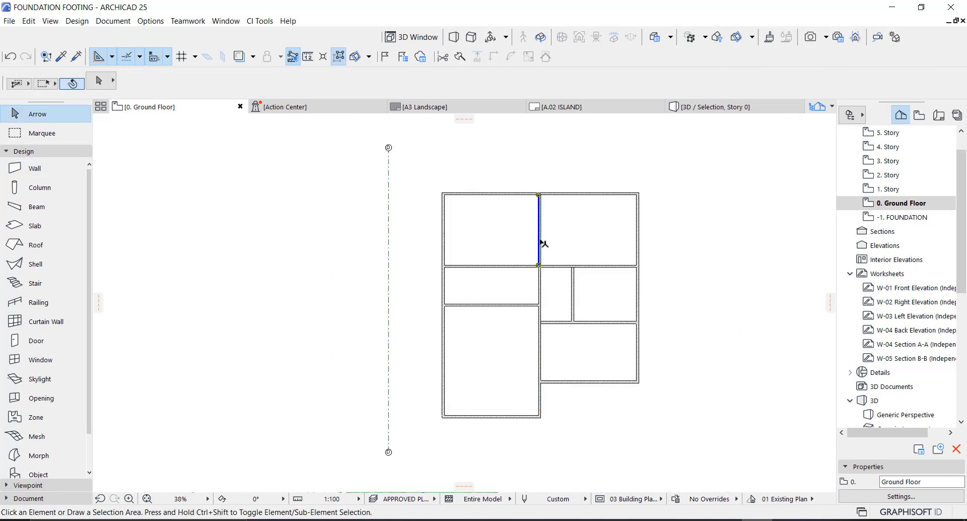
{"action": "left_click", "coordinate": [42, 133]}
{"action": "left_click", "coordinate": [673, 163]}
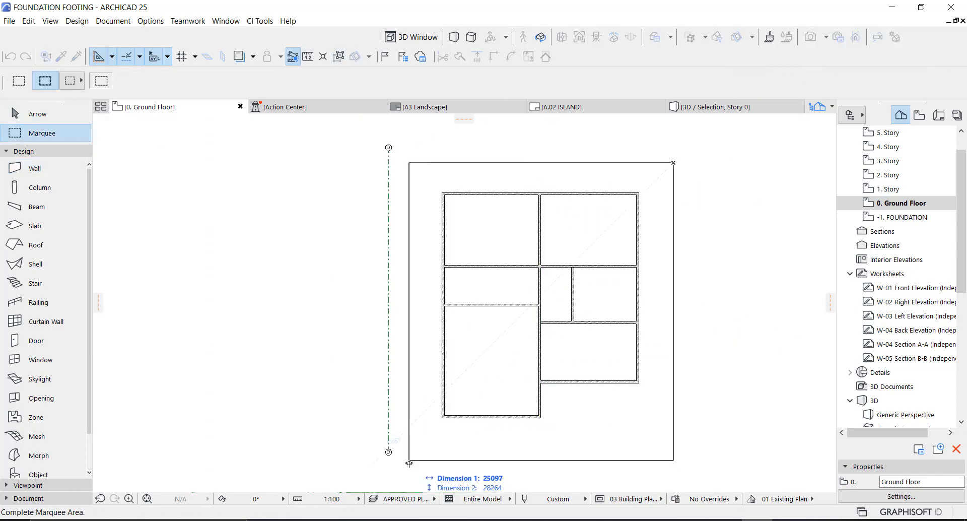
{"action": "left_click", "coordinate": [408, 460]}
{"action": "key", "text": "F5"}
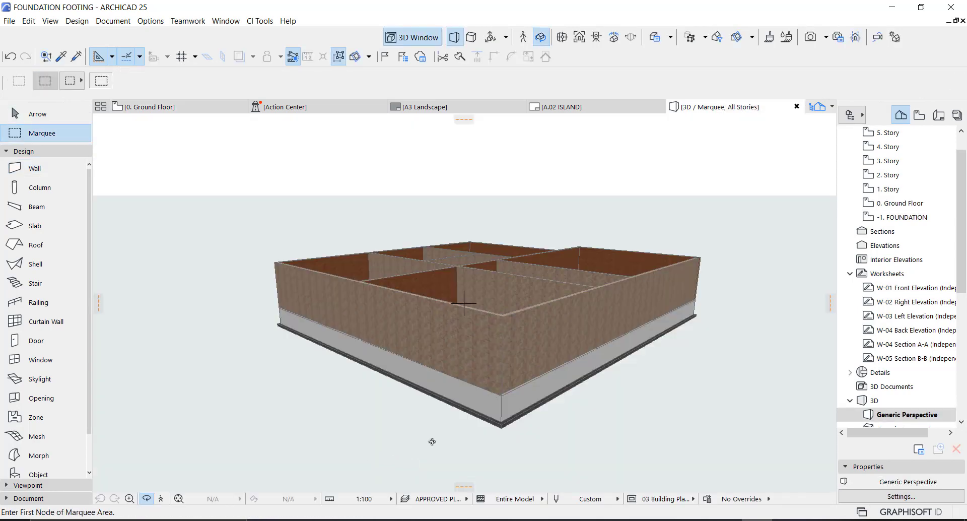
{"action": "scroll", "coordinate": [502, 232], "scroll_direction": "up", "scroll_amount": 2}
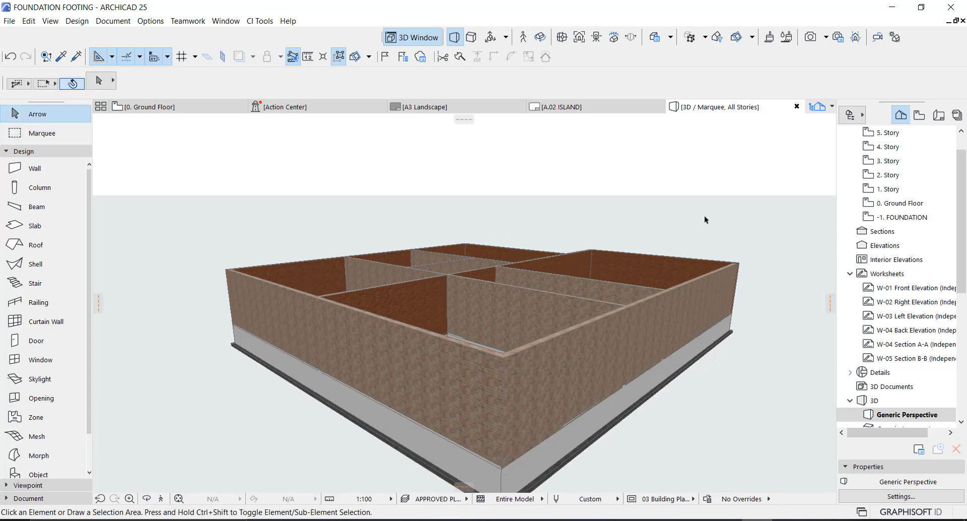
Select the Ground Floor walls together in 3D and override their surfaces with Paint - Titanium White
{"action": "left_click_drag", "start_coordinate": [704, 220], "coordinate": [201, 315]}
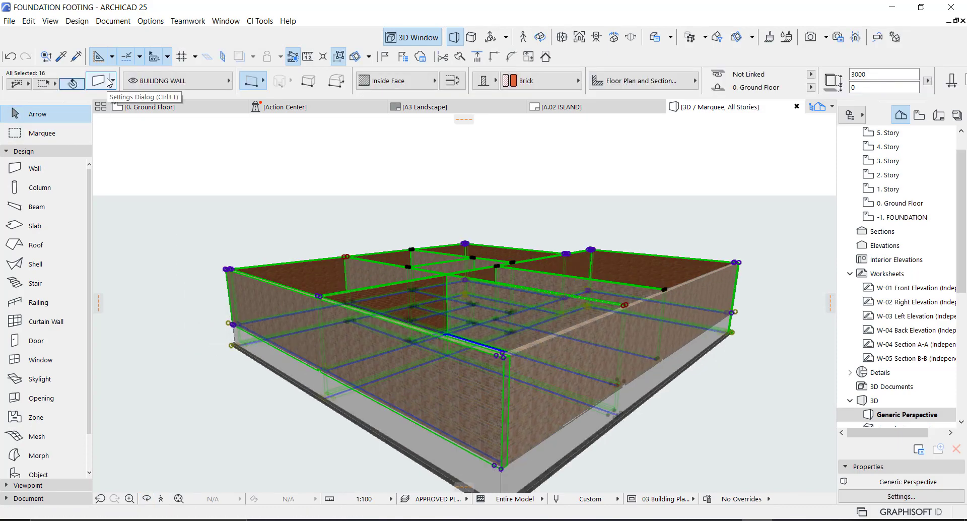
{"action": "left_click", "coordinate": [109, 82]}
{"action": "left_click", "coordinate": [372, 311]}
{"action": "left_click", "coordinate": [398, 157]}
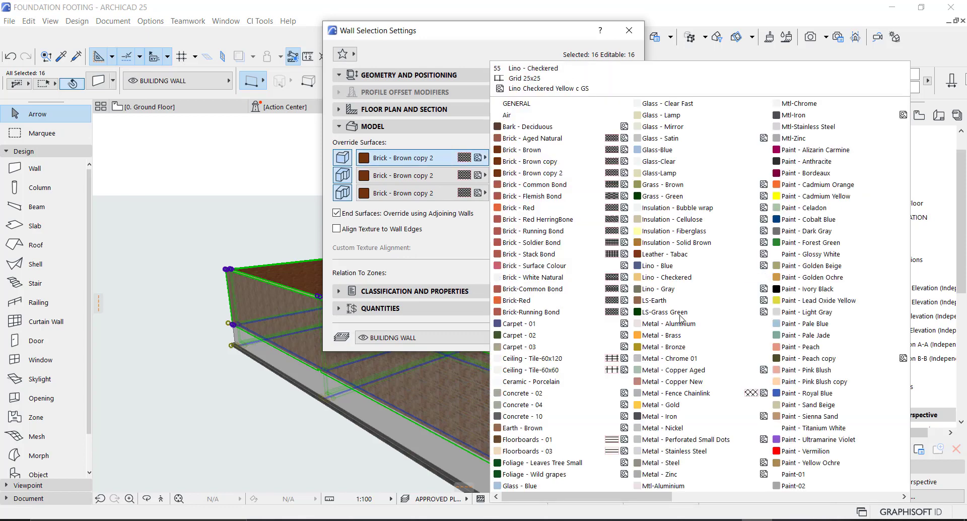
{"action": "left_click", "coordinate": [803, 428]}
{"action": "left_click", "coordinate": [671, 335]}
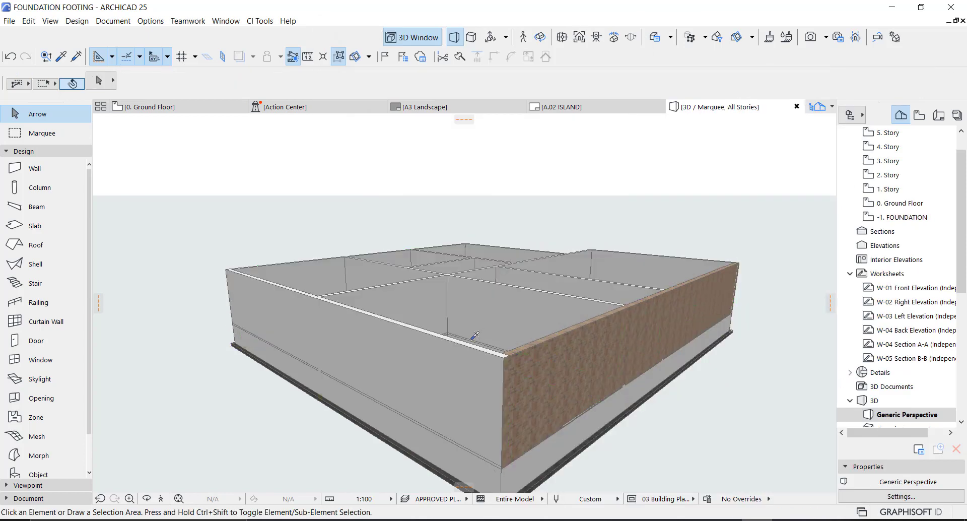
Override the surfaces of the remaining brown outer wall with Paint - Titanium White
{"action": "left_click", "coordinate": [561, 367]}
{"action": "left_click", "coordinate": [98, 81]}
{"action": "left_click", "coordinate": [403, 158]}
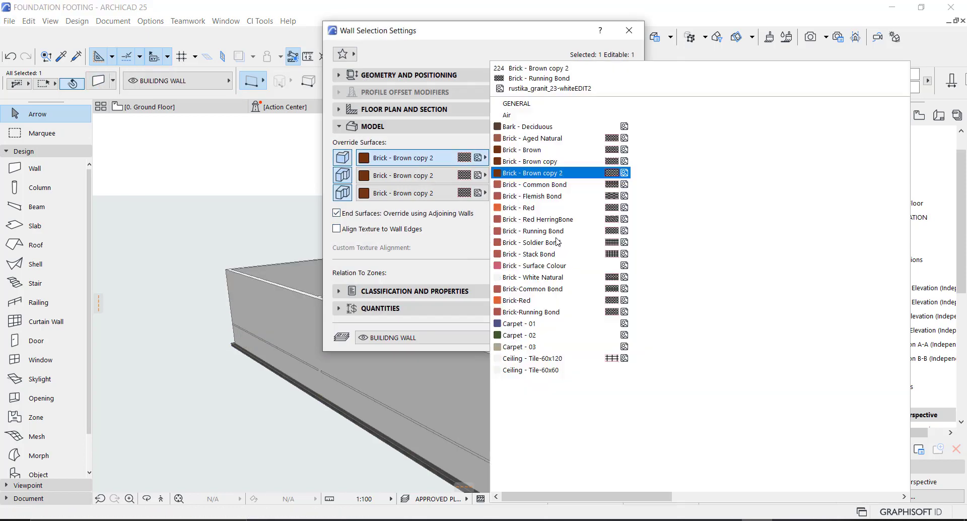
{"action": "left_click", "coordinate": [786, 429]}
{"action": "left_click", "coordinate": [671, 455]}
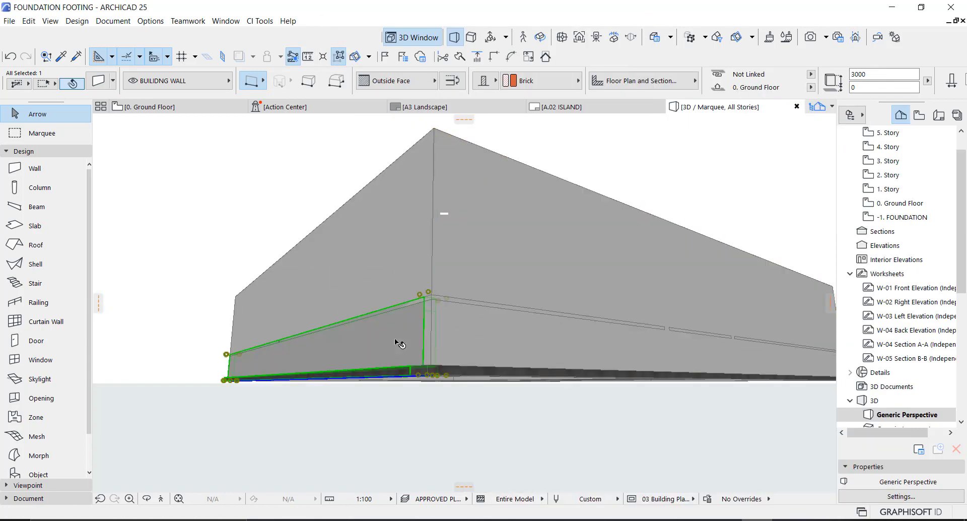
Turn off Suspend Groups, select the grouped foundation footings and lower them by 75 below the walls
{"action": "scroll", "coordinate": [431, 359], "scroll_direction": "down", "scroll_amount": 1}
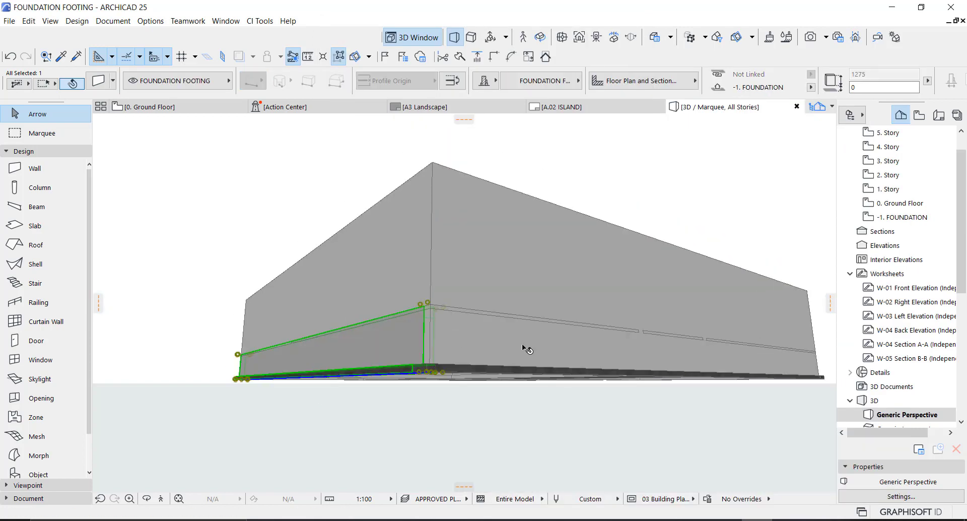
{"action": "left_click", "coordinate": [496, 260]}
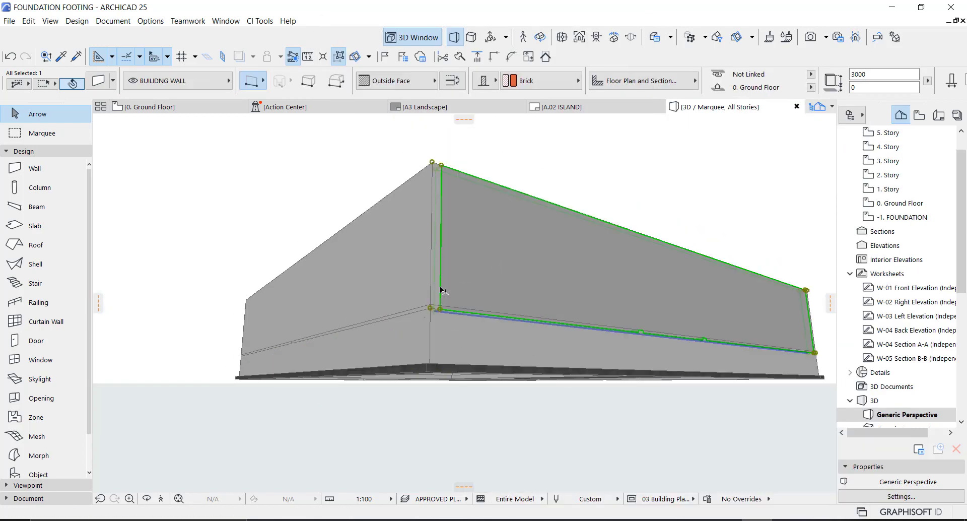
{"action": "scroll", "coordinate": [426, 287], "scroll_direction": "up", "scroll_amount": 3}
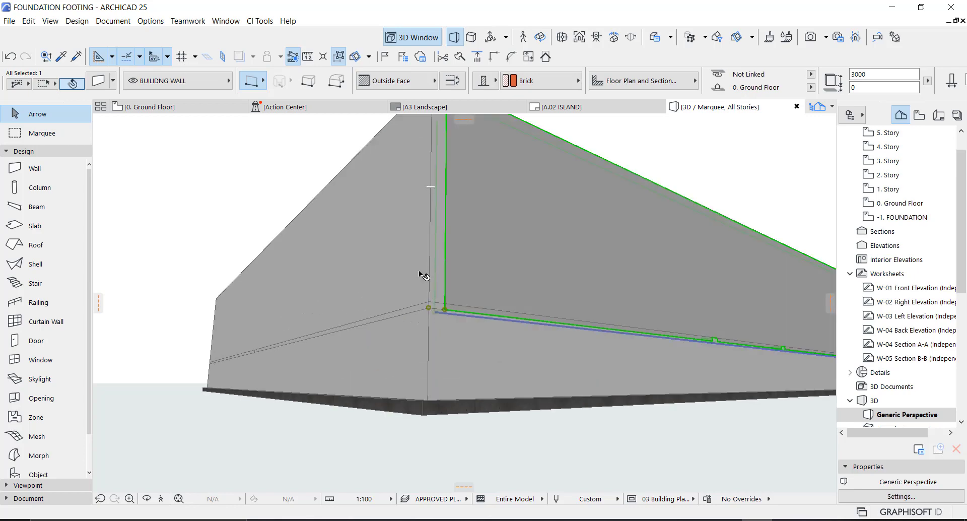
{"action": "scroll", "coordinate": [419, 272], "scroll_direction": "down", "scroll_amount": 2}
{"action": "middle_click_drag", "start_coordinate": [419, 271], "coordinate": [395, 345]}
{"action": "left_click", "coordinate": [418, 415]}
{"action": "scroll", "coordinate": [351, 400], "scroll_direction": "down", "scroll_amount": 1}
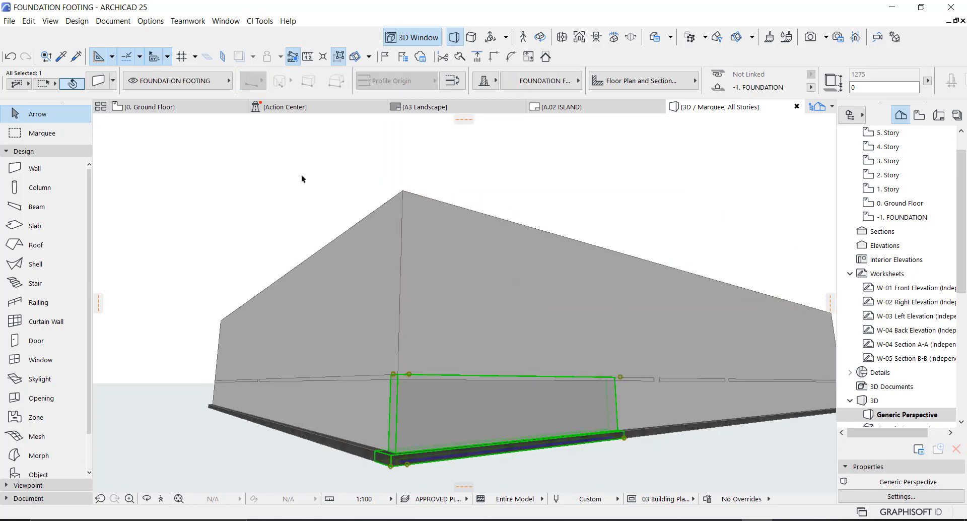
{"action": "left_click", "coordinate": [339, 56]}
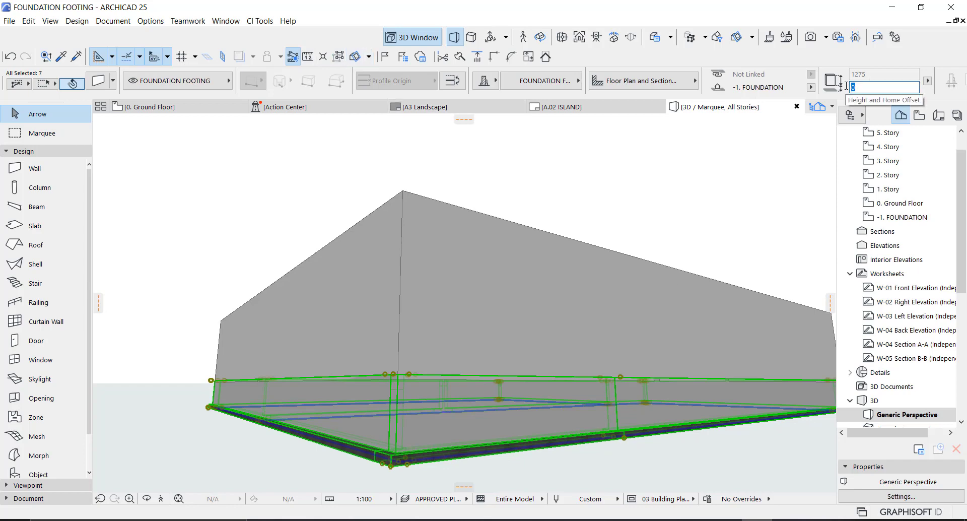
{"action": "scroll", "coordinate": [384, 421], "scroll_direction": "up", "scroll_amount": 5}
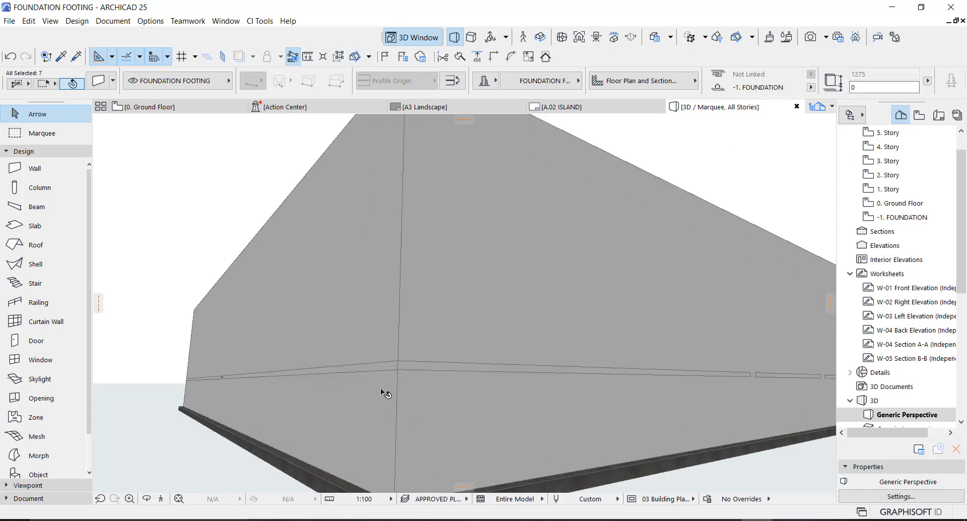
{"action": "key", "text": "ctrl+d"}
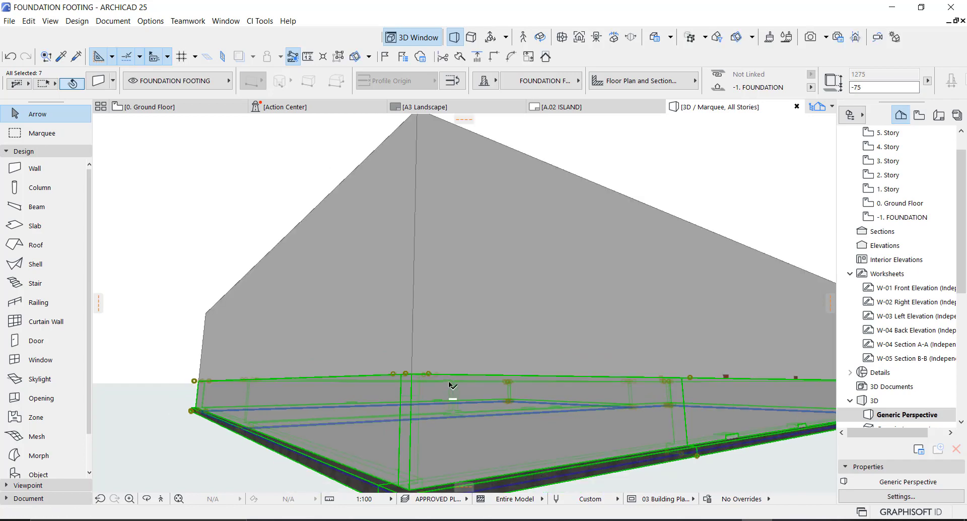
{"action": "scroll", "coordinate": [199, 396], "scroll_direction": "up", "scroll_amount": 3}
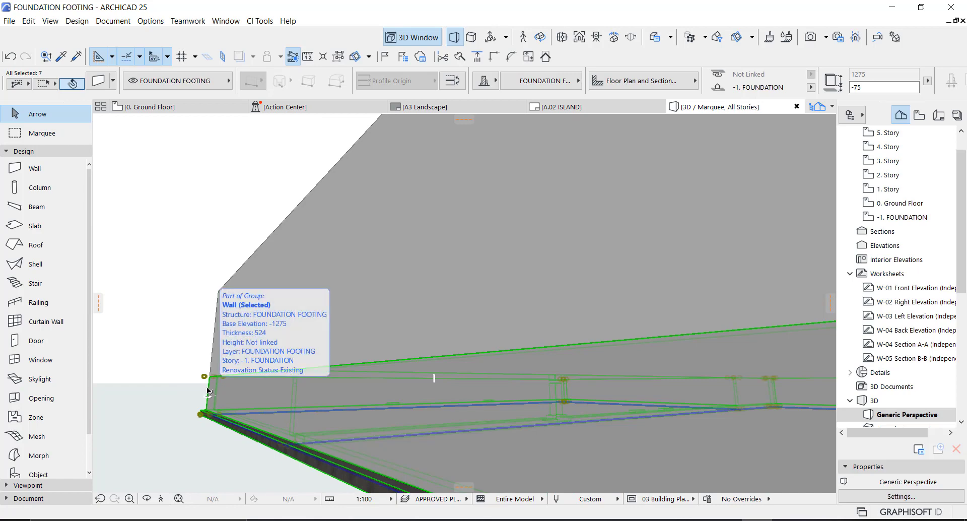
{"action": "scroll", "coordinate": [204, 390], "scroll_direction": "down", "scroll_amount": 2}
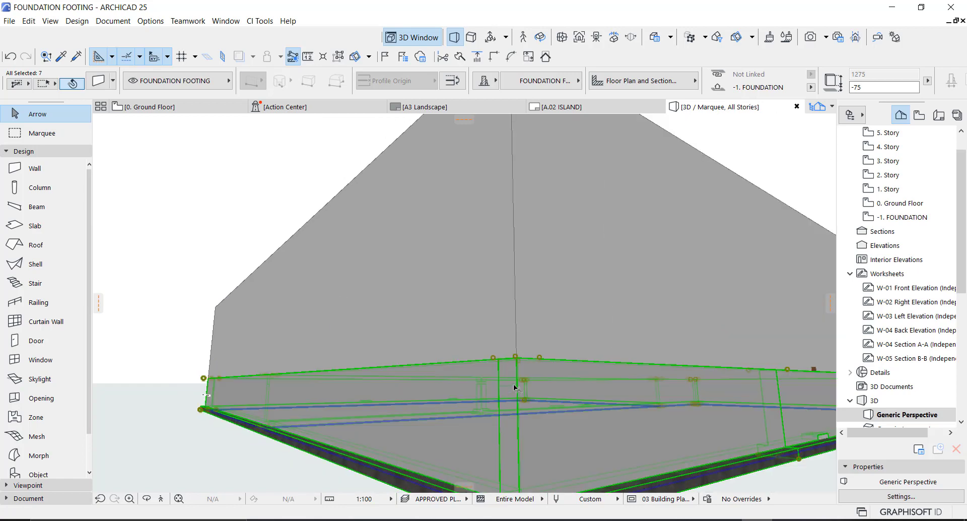
{"action": "key", "text": "ctrl+d"}
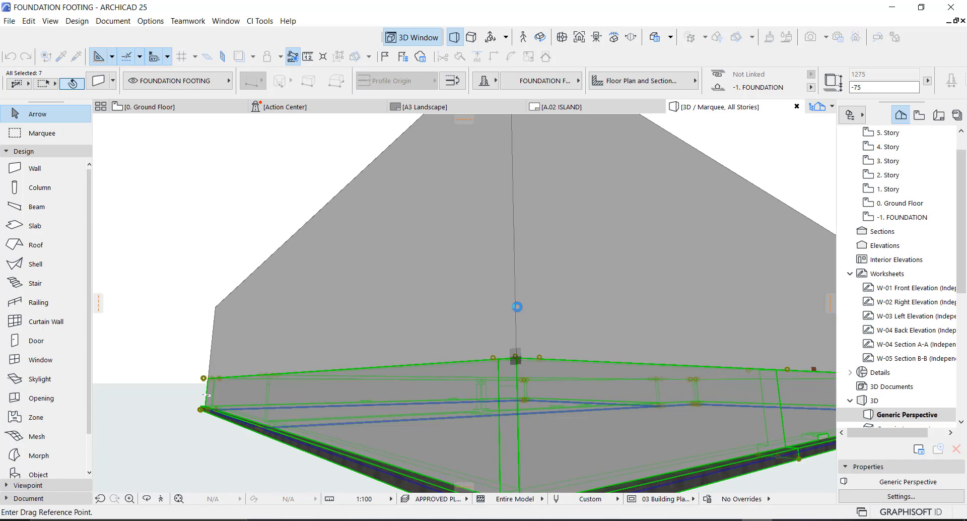
{"action": "left_click", "coordinate": [515, 357]}
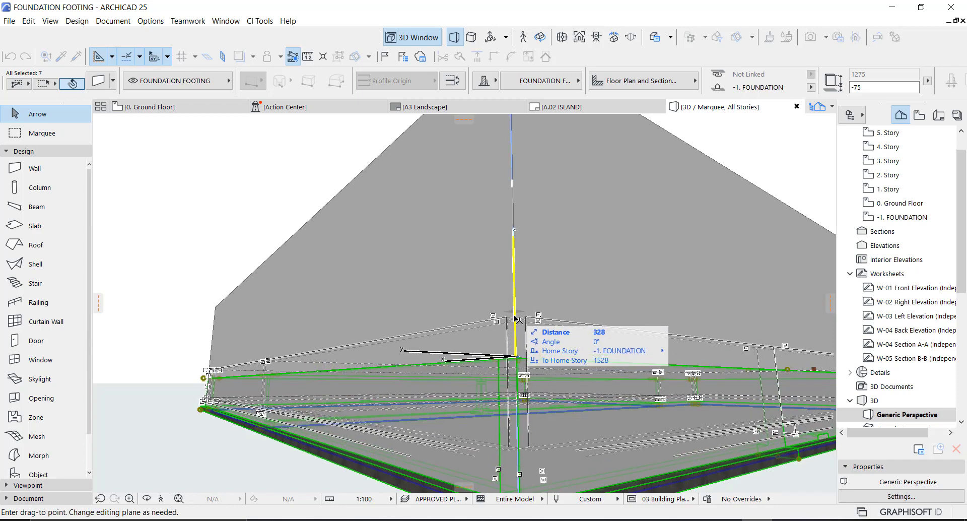
{"action": "key", "text": "Escape"}
{"action": "scroll", "coordinate": [449, 374], "scroll_direction": "down", "scroll_amount": 3}
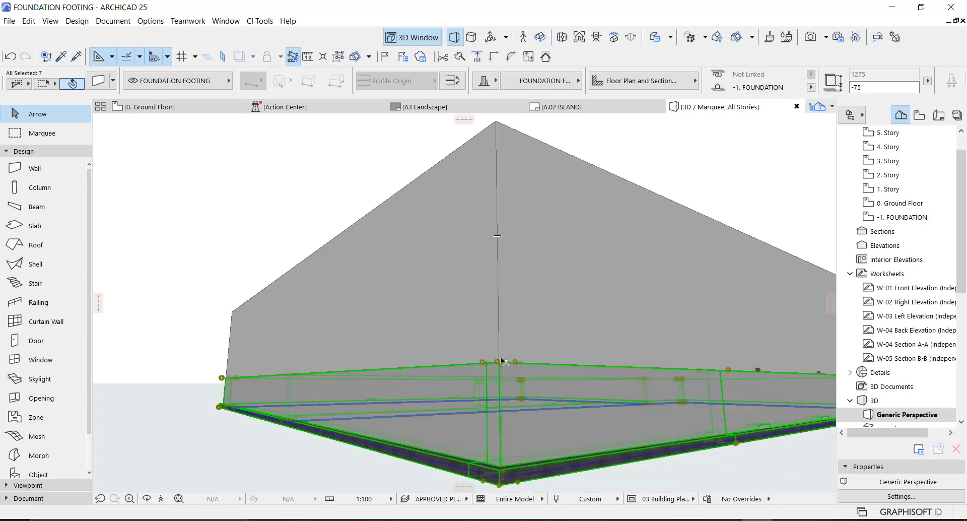
Move the selected foundation footings vertically down by 150 from the top corner of the footing
{"action": "key", "text": "ctrl+d"}
{"action": "left_click", "coordinate": [500, 392]}
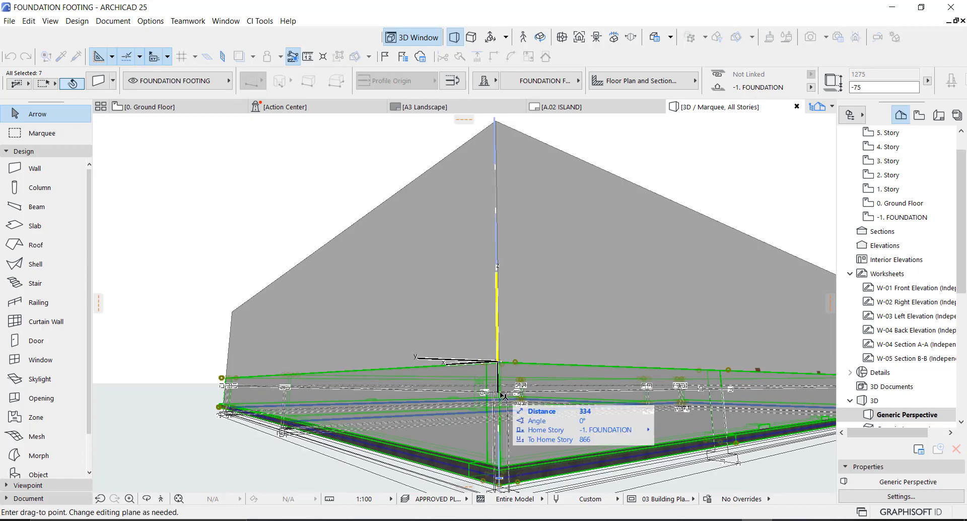
{"action": "type", "text": "15"}
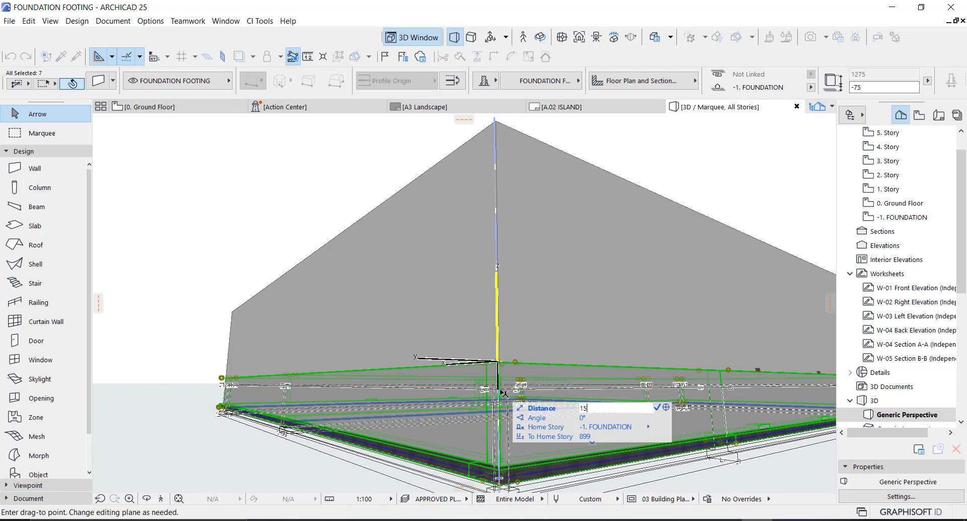
{"action": "type", "text": "0"}
{"action": "key", "text": "Return"}
{"action": "key", "text": "Escape"}
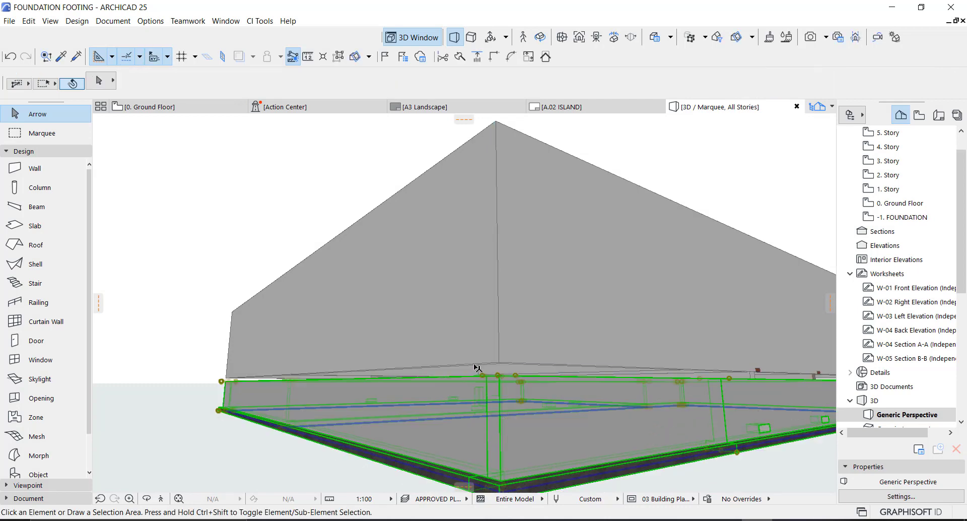
Draw a rectangular slab on the Ground Floor plan between the opposite outer wall corners, covering the full building footprint
{"action": "key", "text": "F2"}
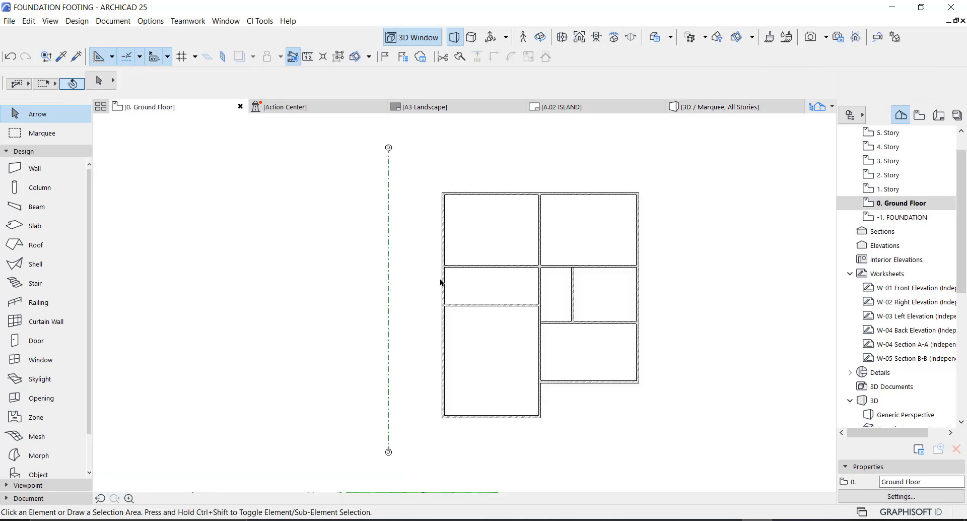
{"action": "left_click", "coordinate": [32, 226]}
{"action": "scroll", "coordinate": [462, 416], "scroll_direction": "up", "scroll_amount": 5}
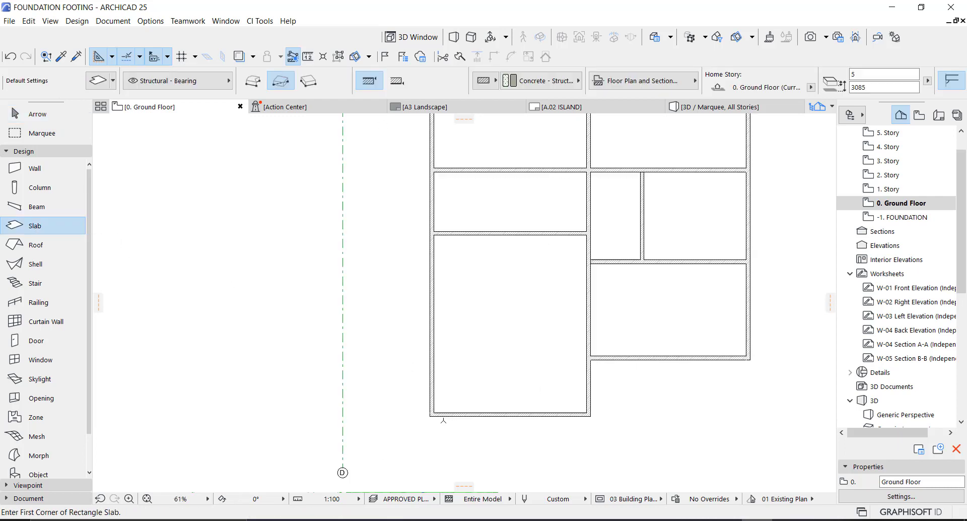
{"action": "left_click", "coordinate": [411, 411]}
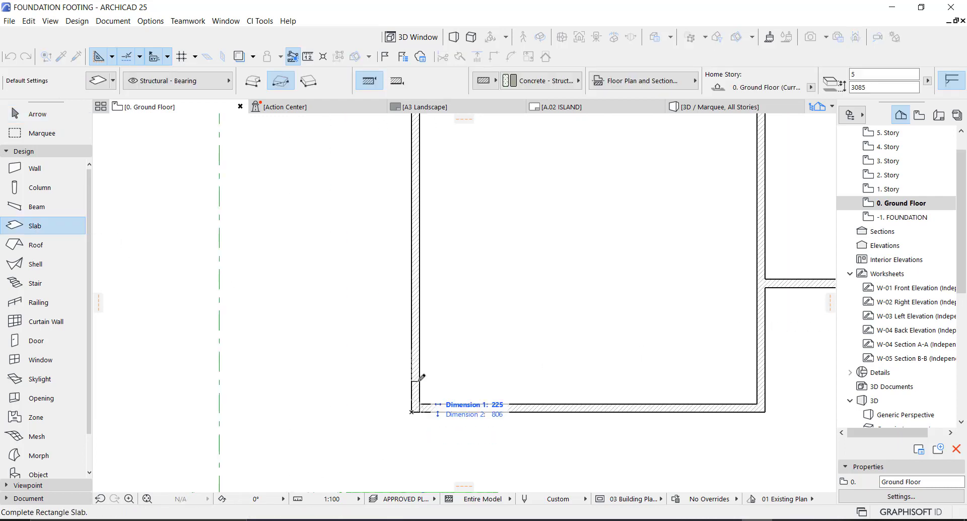
{"action": "scroll", "coordinate": [423, 402], "scroll_direction": "down", "scroll_amount": 5}
{"action": "scroll", "coordinate": [584, 208], "scroll_direction": "up", "scroll_amount": 3}
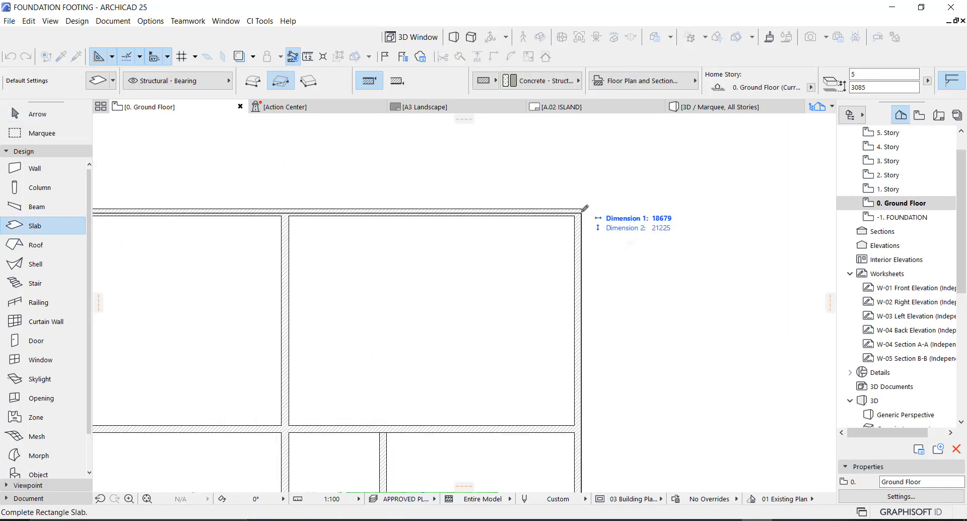
{"action": "left_click", "coordinate": [584, 208]}
{"action": "scroll", "coordinate": [610, 236], "scroll_direction": "down", "scroll_amount": 5}
{"action": "scroll", "coordinate": [611, 240], "scroll_direction": "down", "scroll_amount": 2}
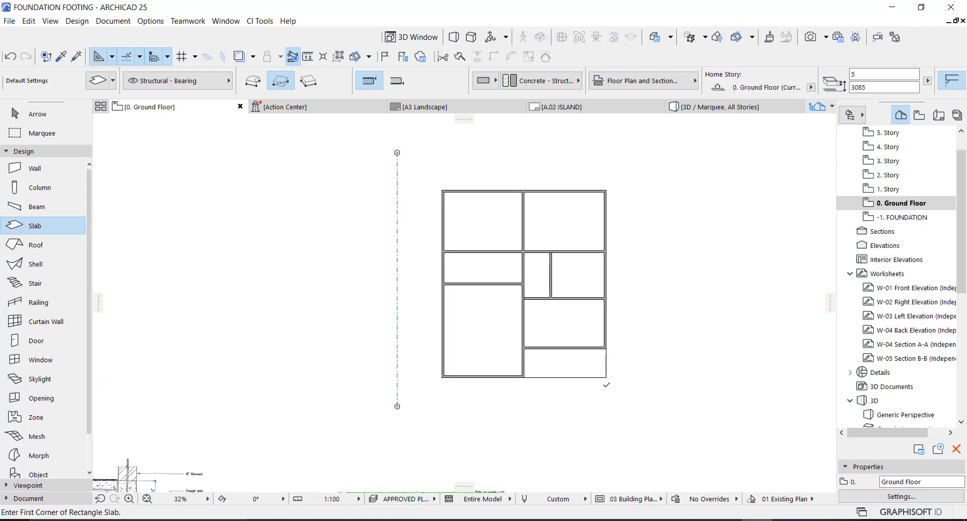
Set the slab's thickness to 150 and its elevation to 0, and subtract the rectangle outside the walls at the recessed building corner
{"action": "key", "text": "Escape"}
{"action": "left_click", "coordinate": [605, 375]}
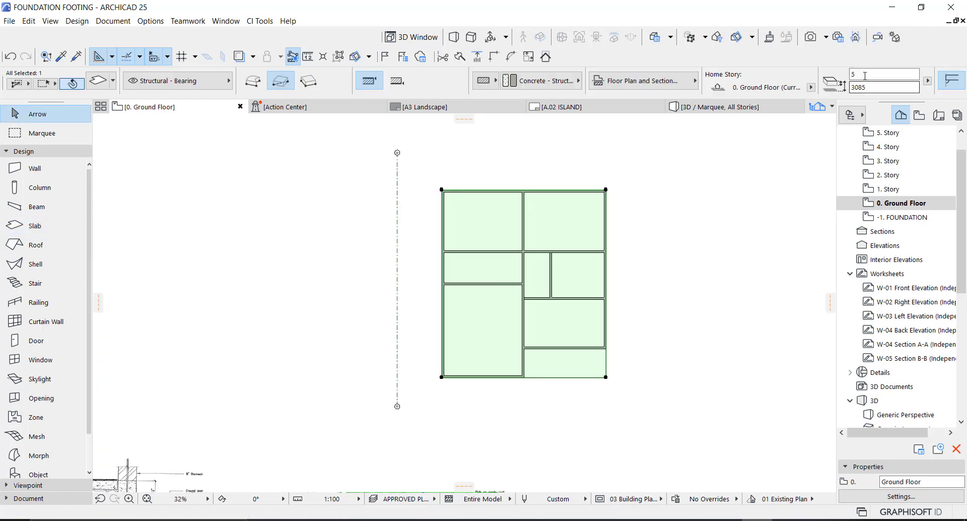
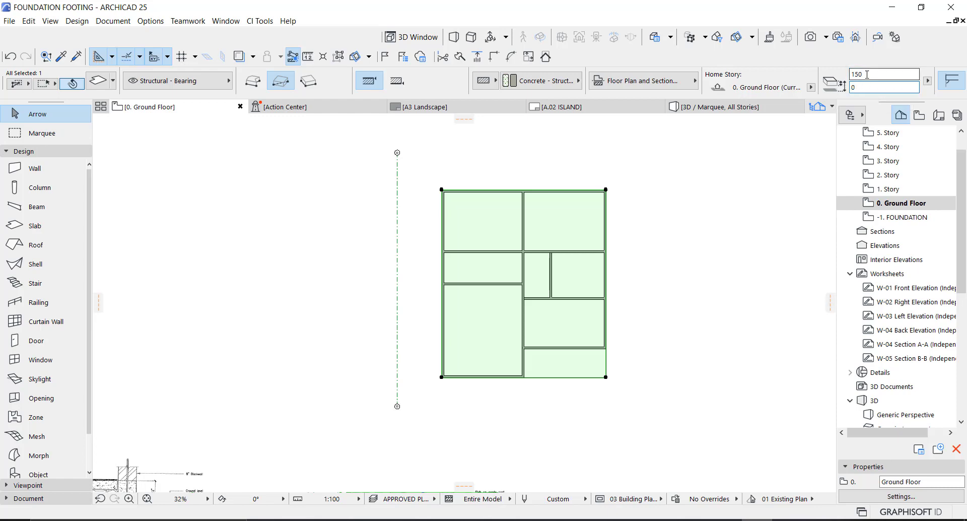
{"action": "scroll", "coordinate": [596, 302], "scroll_direction": "up", "scroll_amount": 6}
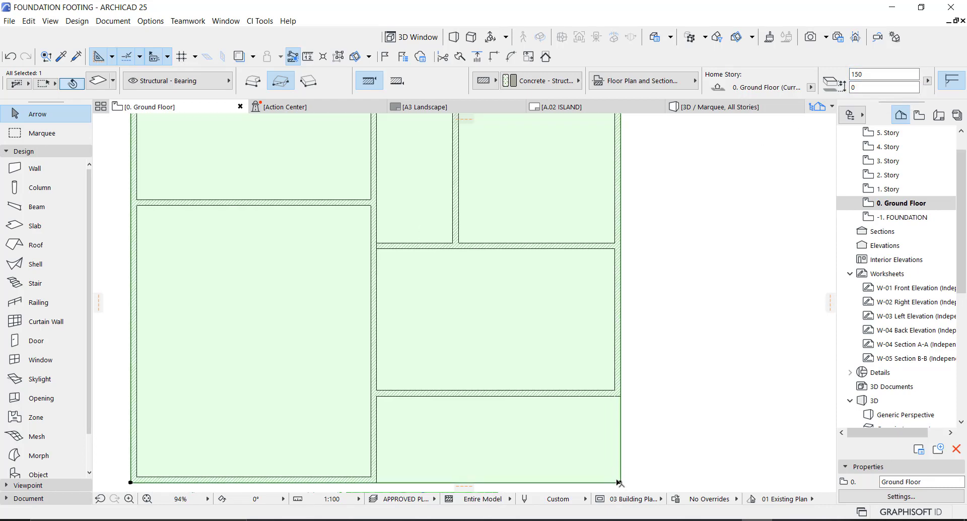
{"action": "left_click", "coordinate": [620, 484]}
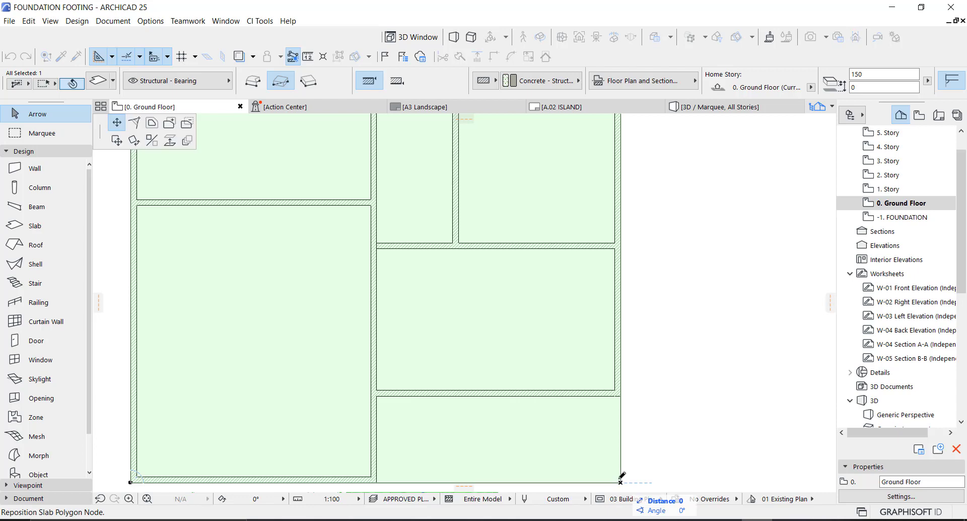
{"action": "left_click", "coordinate": [186, 123]}
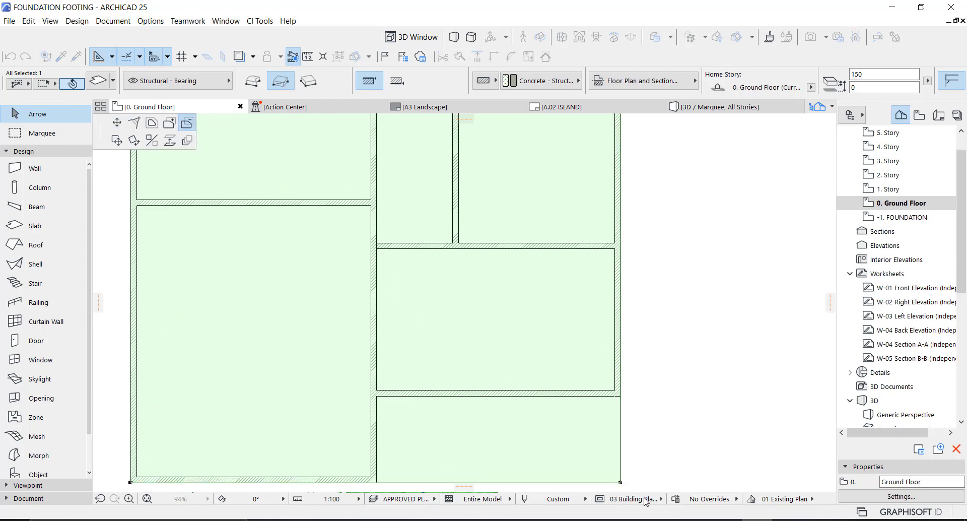
{"action": "left_click", "coordinate": [621, 482]}
{"action": "left_click", "coordinate": [376, 395]}
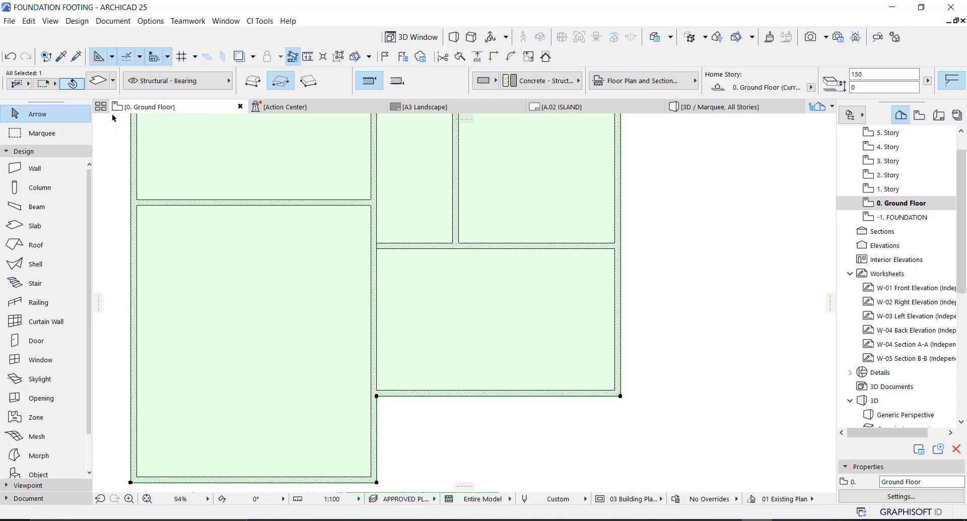
Override the slab's top surface with Wood - Oak Light, its edges with Paint - Titanium White and its bottom with Paint - Glossy White
{"action": "double_click", "coordinate": [378, 216]}
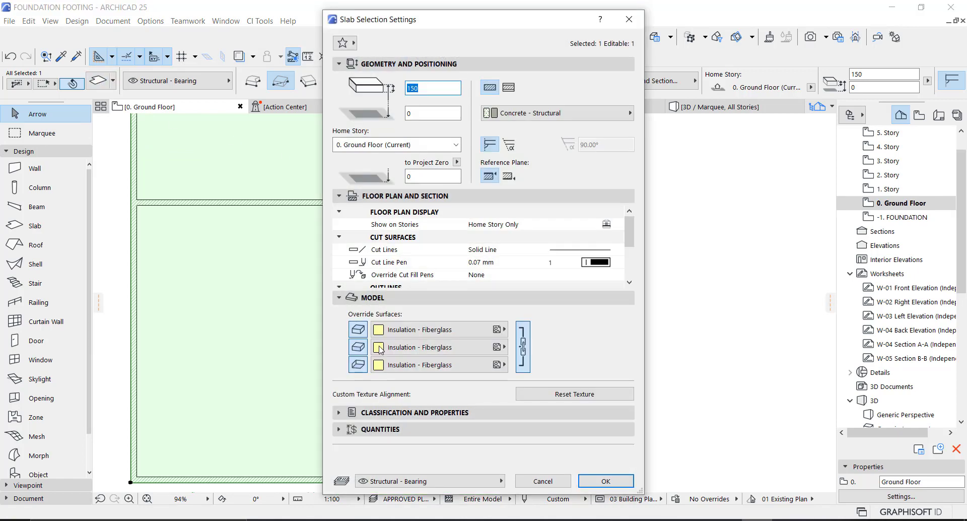
{"action": "left_click", "coordinate": [496, 347]}
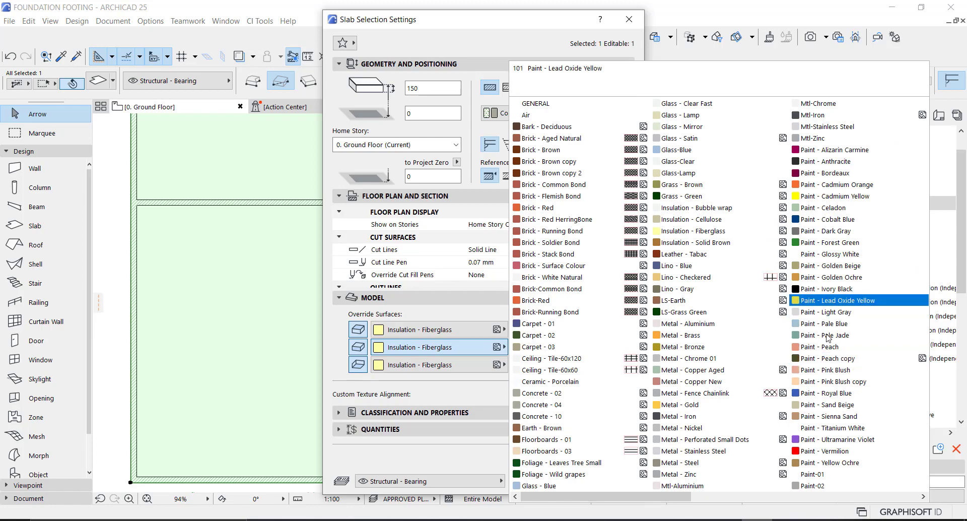
{"action": "left_click", "coordinate": [478, 334]}
{"action": "scroll", "coordinate": [720, 307], "scroll_direction": "right", "scroll_amount": 2}
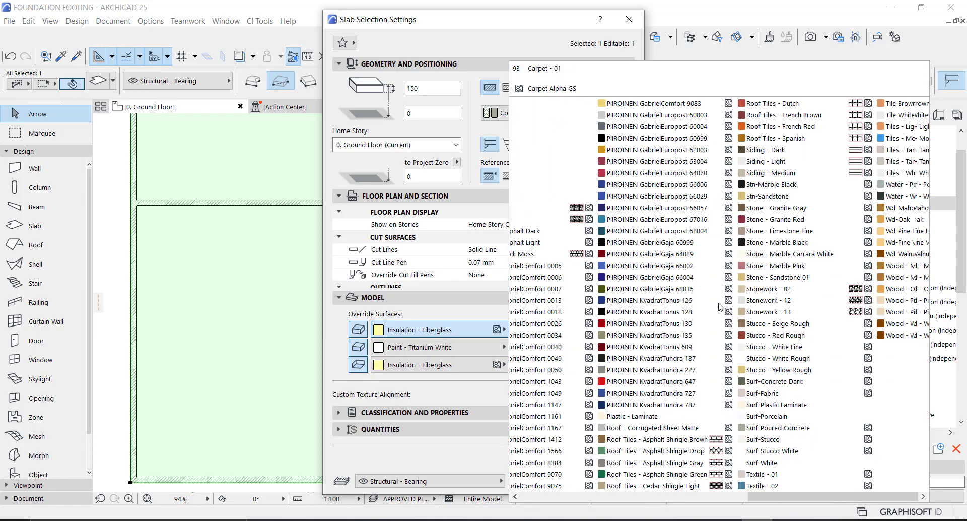
{"action": "scroll", "coordinate": [720, 307], "scroll_direction": "right", "scroll_amount": 2}
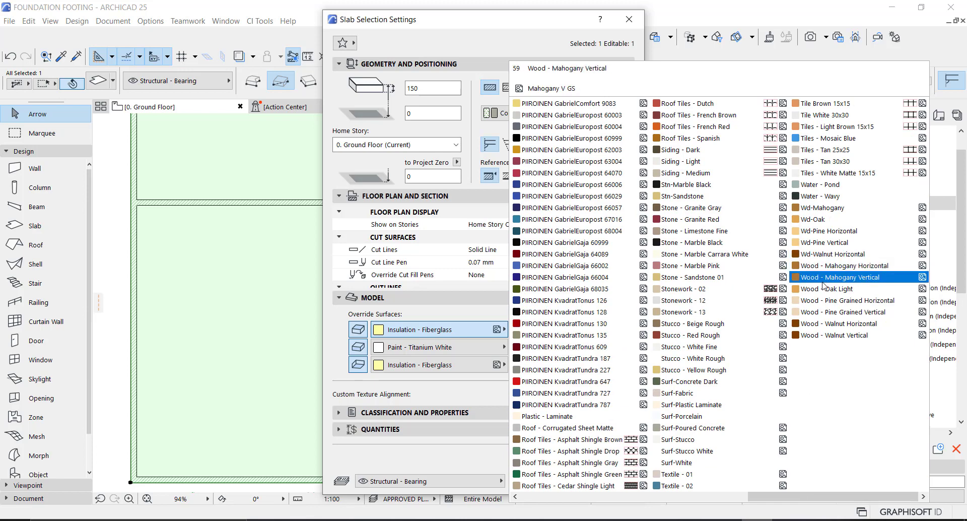
{"action": "left_click", "coordinate": [824, 288]}
{"action": "left_click", "coordinate": [477, 370]}
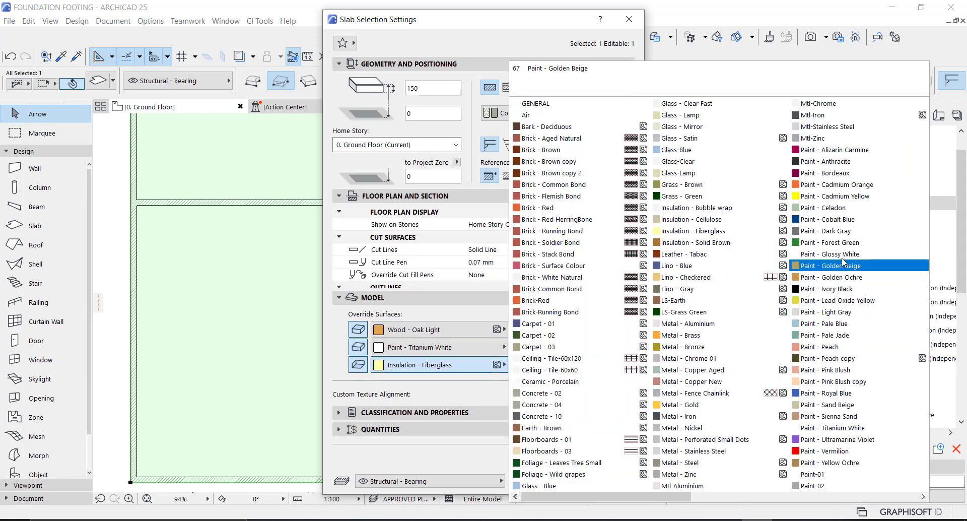
{"action": "left_click", "coordinate": [818, 254]}
{"action": "left_click", "coordinate": [596, 482]}
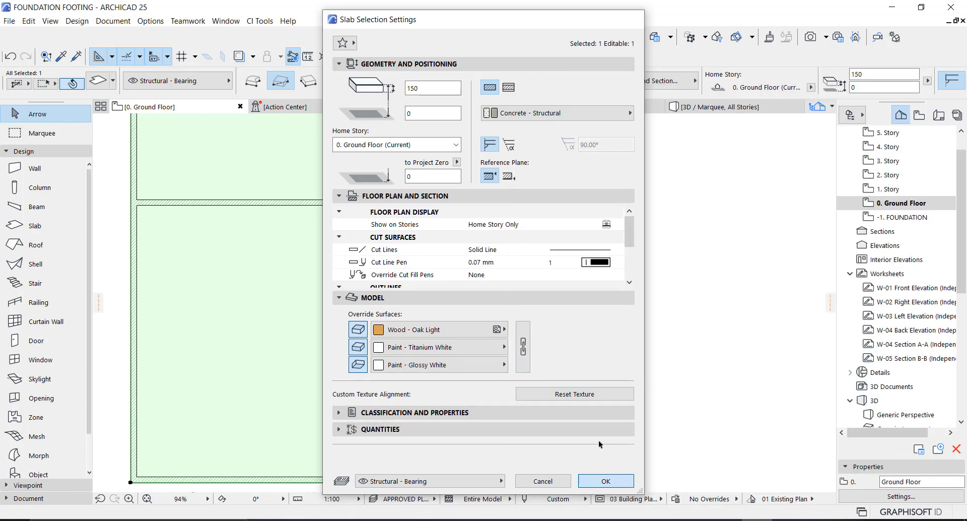
Place a marquee around the whole Ground Floor building and show the enclosed elements in 3D
{"action": "scroll", "coordinate": [473, 425], "scroll_direction": "down", "scroll_amount": 3}
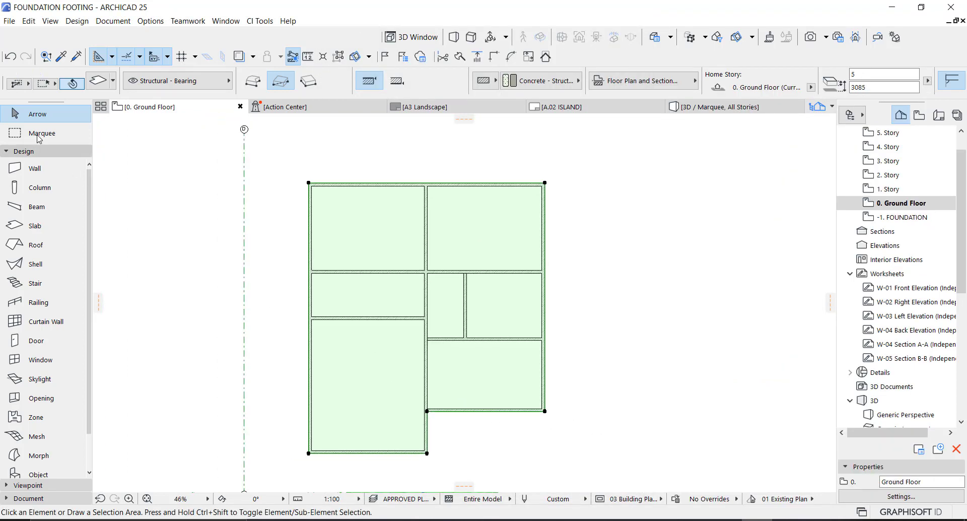
{"action": "left_click", "coordinate": [42, 133]}
{"action": "left_click", "coordinate": [577, 167]}
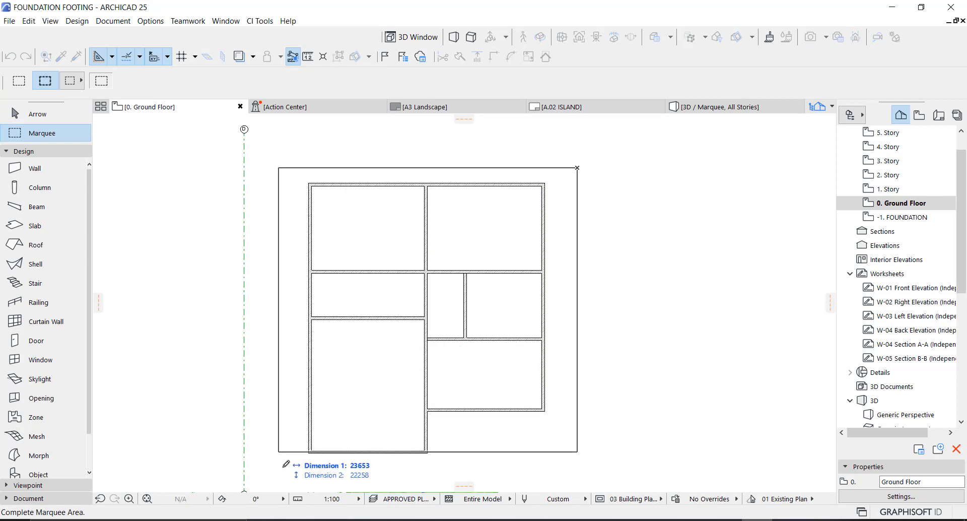
{"action": "left_click", "coordinate": [282, 468]}
{"action": "key", "text": "F5"}
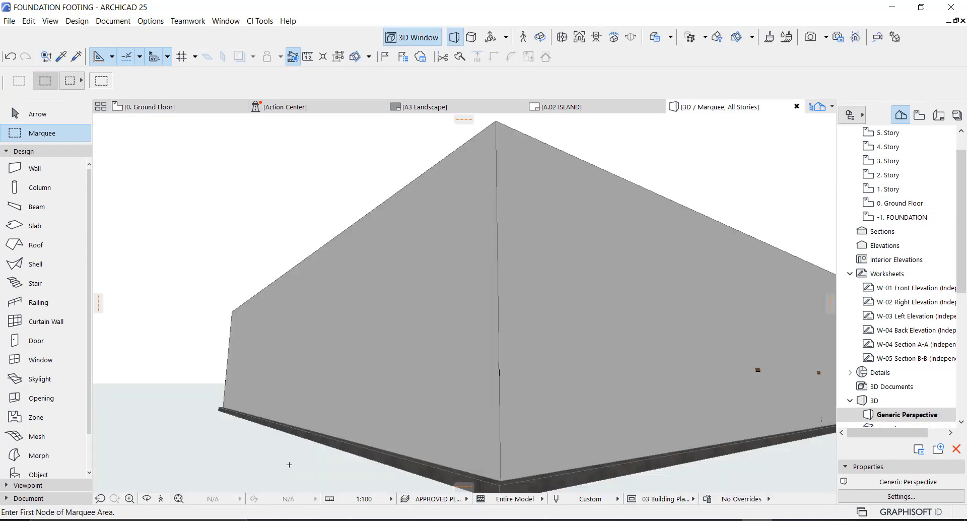
{"action": "key", "text": "Escape"}
Pick up the dark foundation footing's settings and transfer them to the remaining gray footings on the underside of the building
{"action": "middle_click_drag", "start_coordinate": [360, 347], "coordinate": [368, 244], "text": "shift"}
{"action": "scroll", "coordinate": [368, 256], "scroll_direction": "up", "scroll_amount": 1}
{"action": "scroll", "coordinate": [344, 281], "scroll_direction": "up", "scroll_amount": 1}
{"action": "scroll", "coordinate": [412, 340], "scroll_direction": "down", "scroll_amount": 3}
{"action": "middle_click_drag", "start_coordinate": [395, 360], "coordinate": [318, 177], "text": "shift"}
{"action": "scroll", "coordinate": [604, 295], "scroll_direction": "up", "scroll_amount": 5}
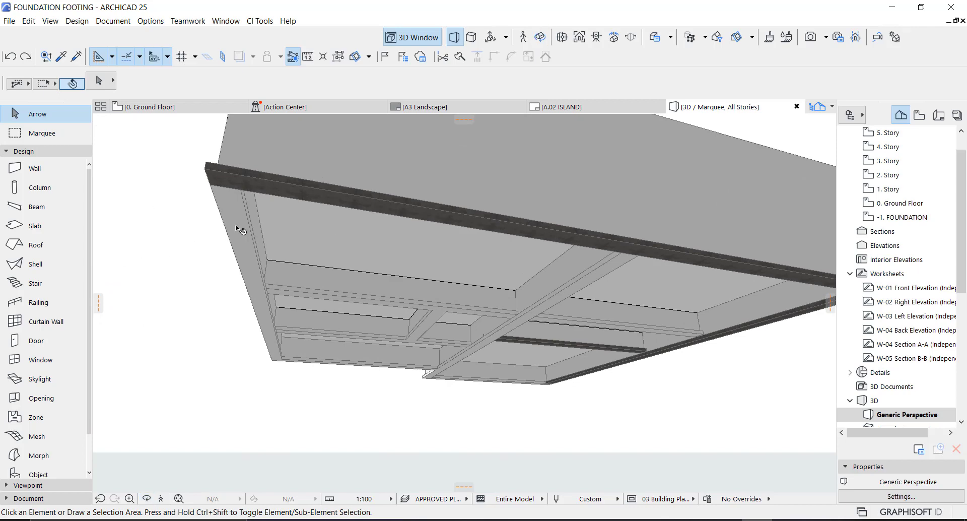
{"action": "left_click", "coordinate": [378, 185]}
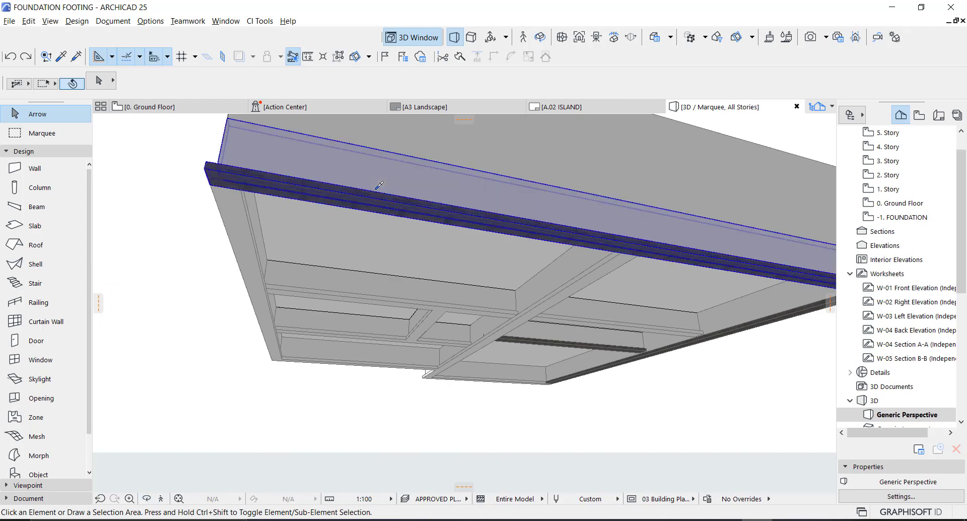
{"action": "left_click", "coordinate": [242, 233], "text": "ctrl+alt"}
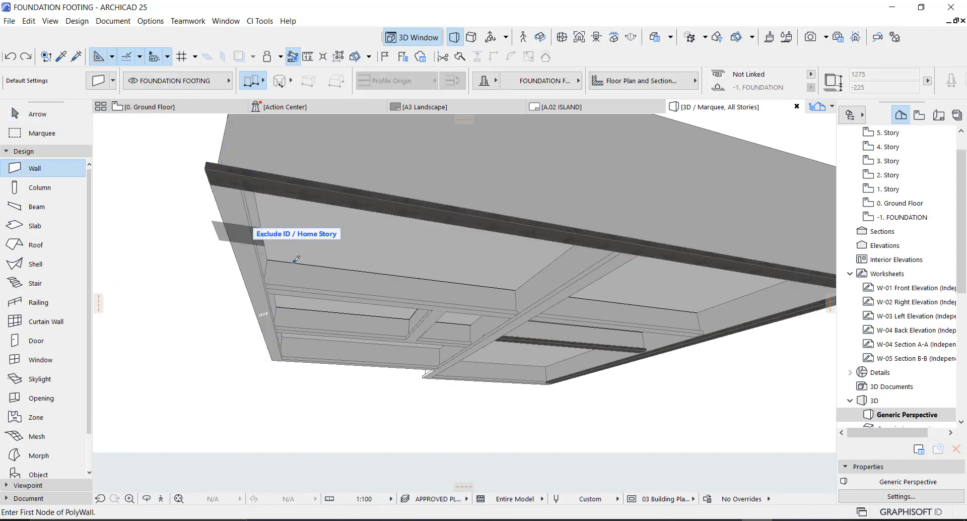
{"action": "left_click", "coordinate": [292, 271], "text": "ctrl+alt"}
{"action": "left_click", "coordinate": [319, 321], "text": "ctrl+alt"}
{"action": "middle_click_drag", "start_coordinate": [428, 327], "coordinate": [455, 272]}
{"action": "left_click", "coordinate": [454, 272], "text": "ctrl+alt"}
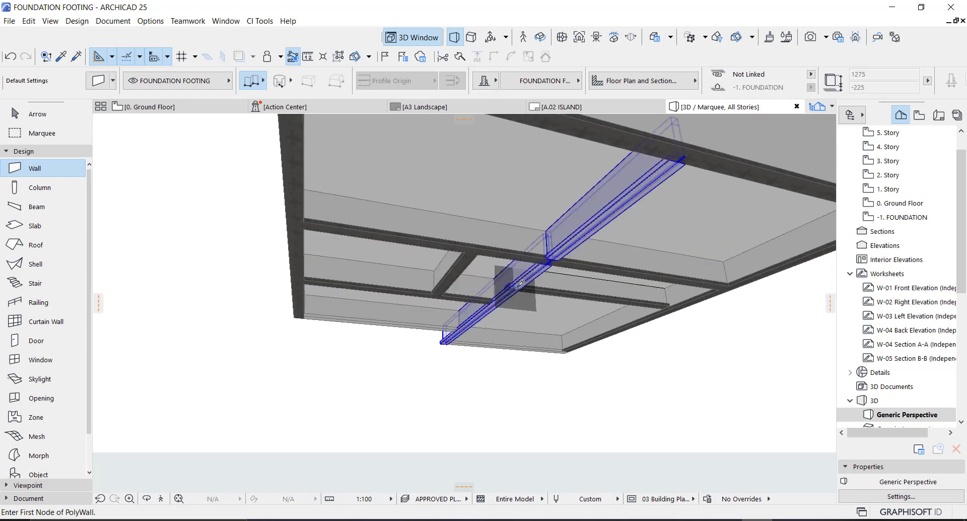
{"action": "left_click", "coordinate": [512, 286], "text": "ctrl+alt"}
{"action": "left_click", "coordinate": [495, 346], "text": "ctrl+alt"}
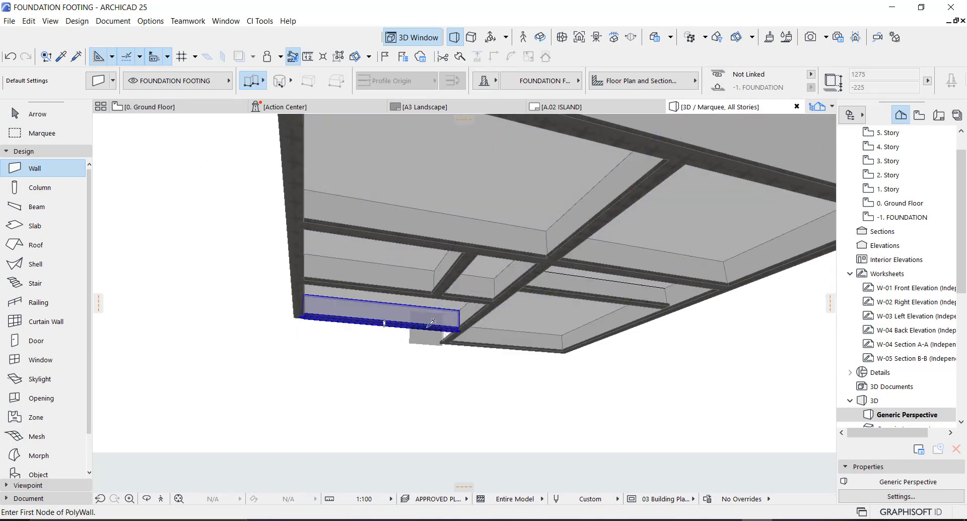
{"action": "left_click", "coordinate": [431, 322], "text": "ctrl+alt"}
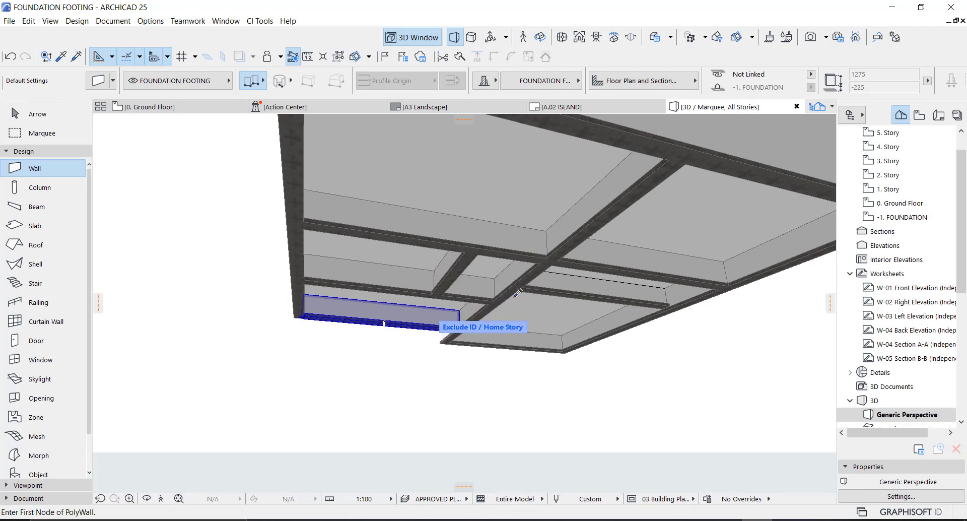
{"action": "middle_click_drag", "start_coordinate": [492, 247], "coordinate": [473, 204], "text": "shift"}
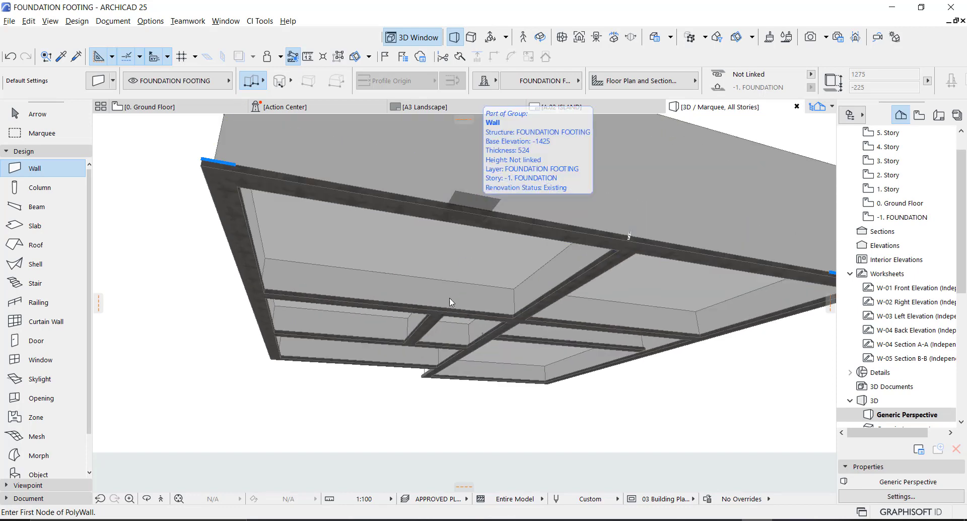
{"action": "key", "text": "Escape"}
{"action": "key", "text": "Escape"}
Select the grouped Ground Floor building walls in 3D and override their surfaces with Paint - Light Gray
{"action": "middle_click_drag", "start_coordinate": [439, 314], "coordinate": [426, 281], "text": "shift"}
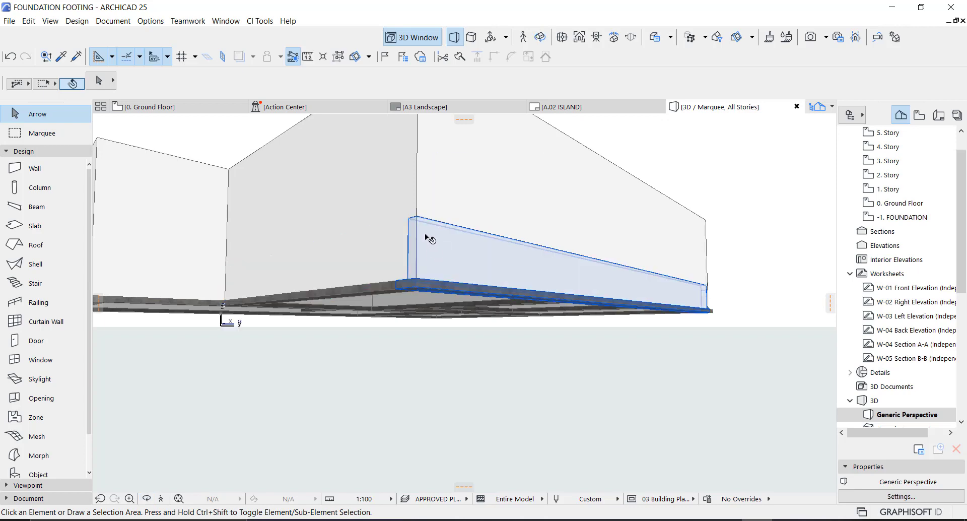
{"action": "scroll", "coordinate": [423, 227], "scroll_direction": "up", "scroll_amount": 1}
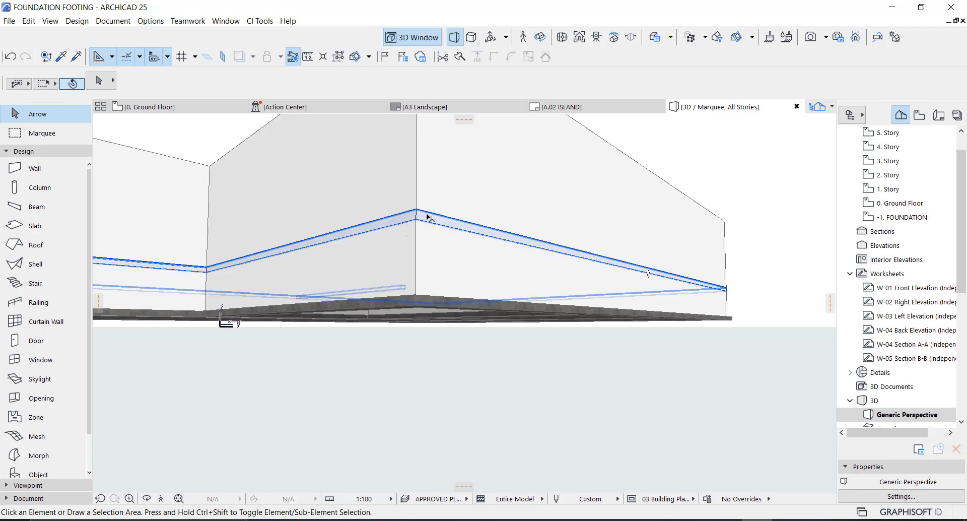
{"action": "left_click", "coordinate": [449, 196]}
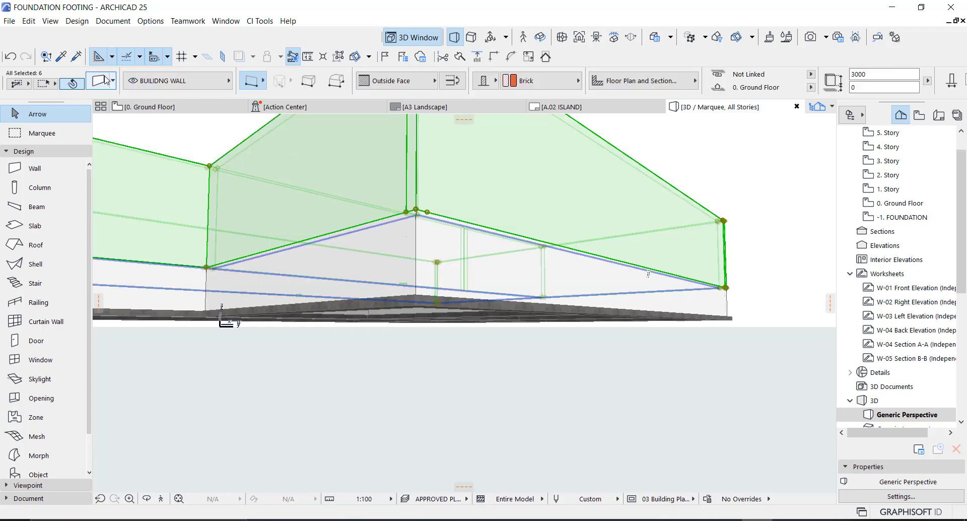
{"action": "double_click", "coordinate": [447, 200]}
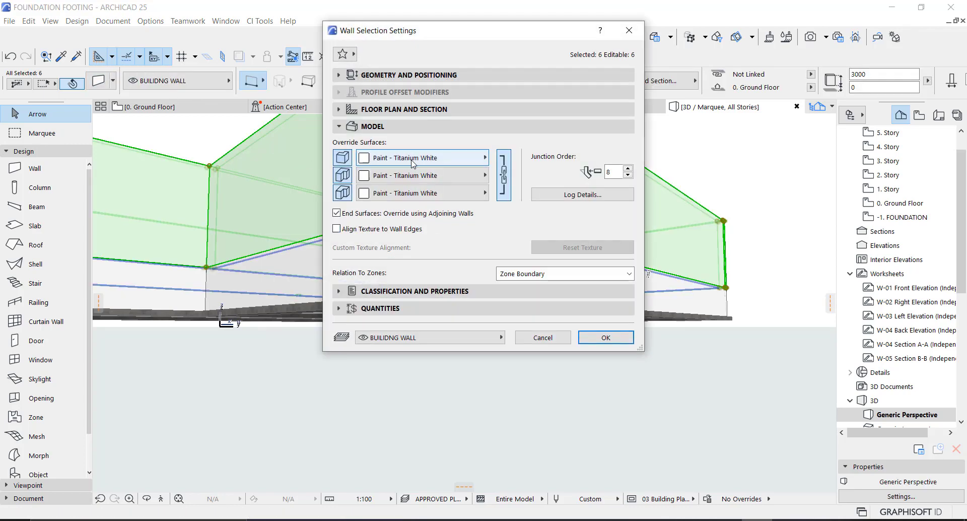
{"action": "left_click", "coordinate": [446, 176]}
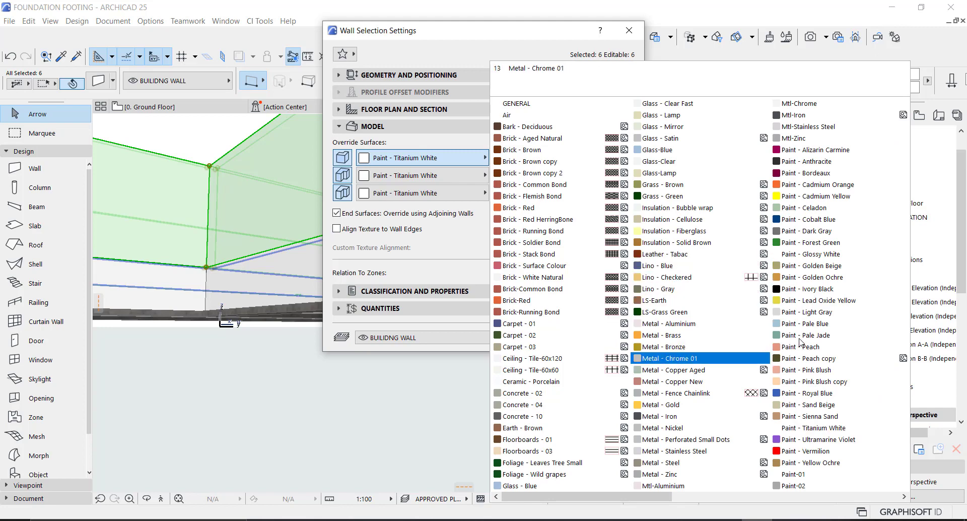
{"action": "left_click", "coordinate": [812, 312]}
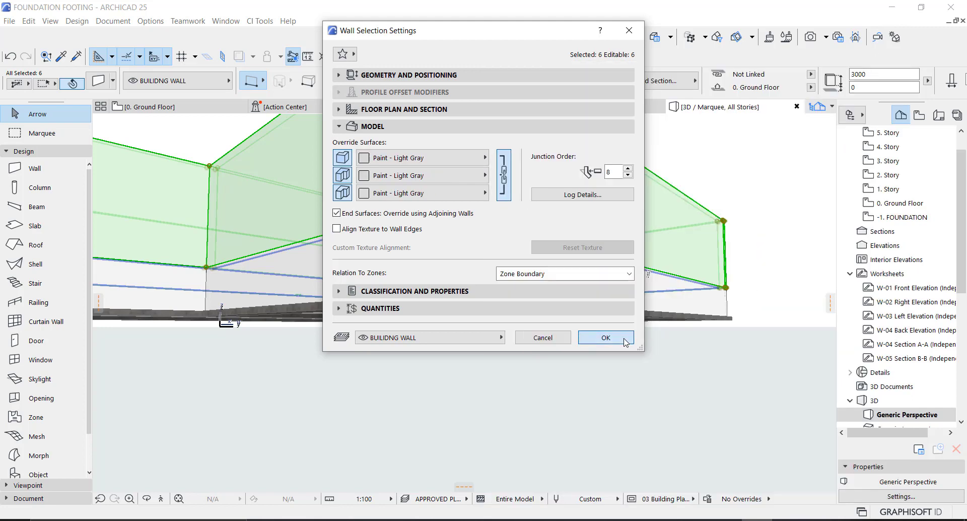
{"action": "left_click", "coordinate": [611, 337]}
Draw a rectangular slab on the Ground Floor plan that encloses the whole building and the vertical section line beside it
{"action": "key", "text": "F2"}
{"action": "scroll", "coordinate": [394, 232], "scroll_direction": "down", "scroll_amount": 3}
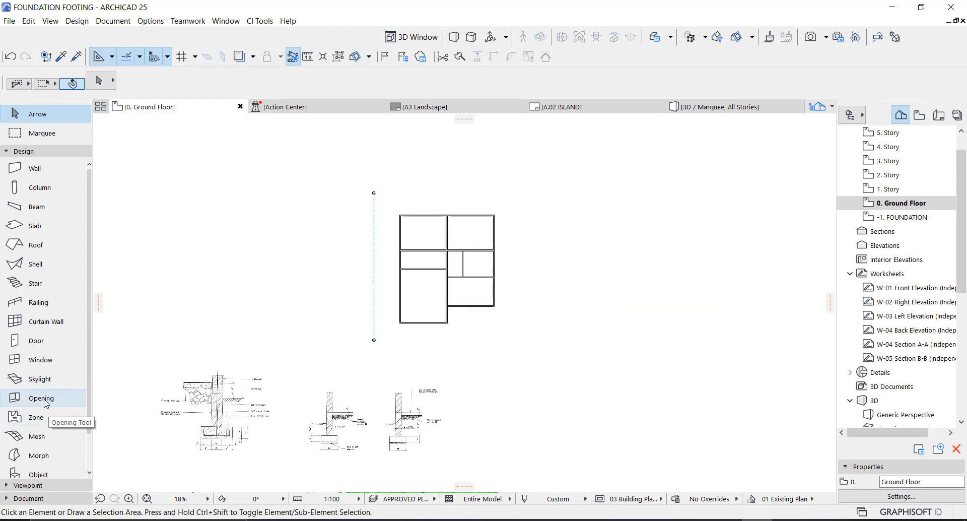
{"action": "scroll", "coordinate": [46, 436], "scroll_direction": "down", "scroll_amount": 1}
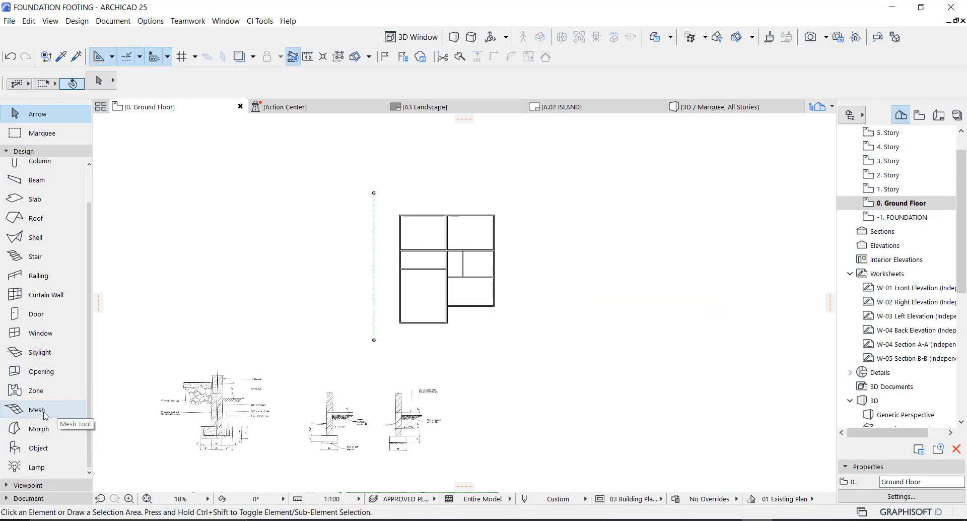
{"action": "left_click", "coordinate": [38, 410]}
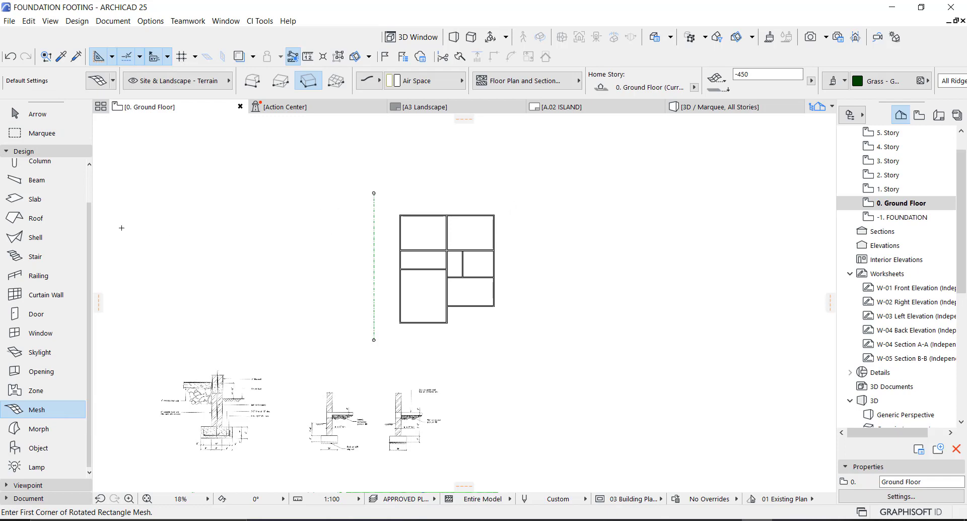
{"action": "left_click", "coordinate": [45, 203]}
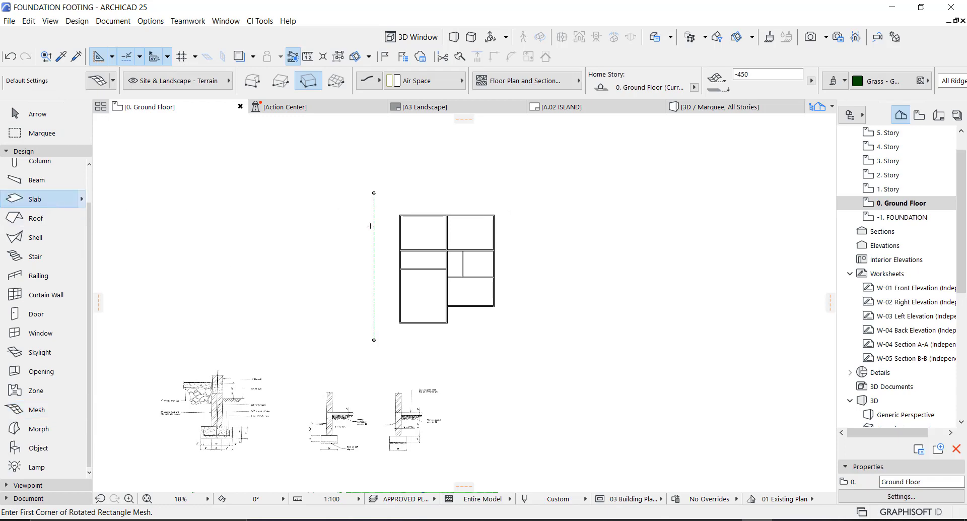
{"action": "left_click", "coordinate": [597, 170]}
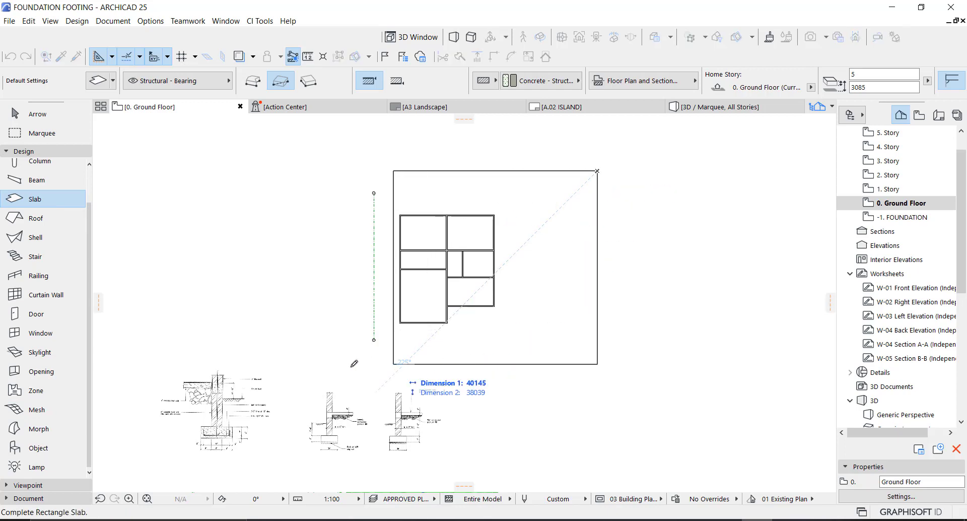
{"action": "left_click", "coordinate": [308, 382]}
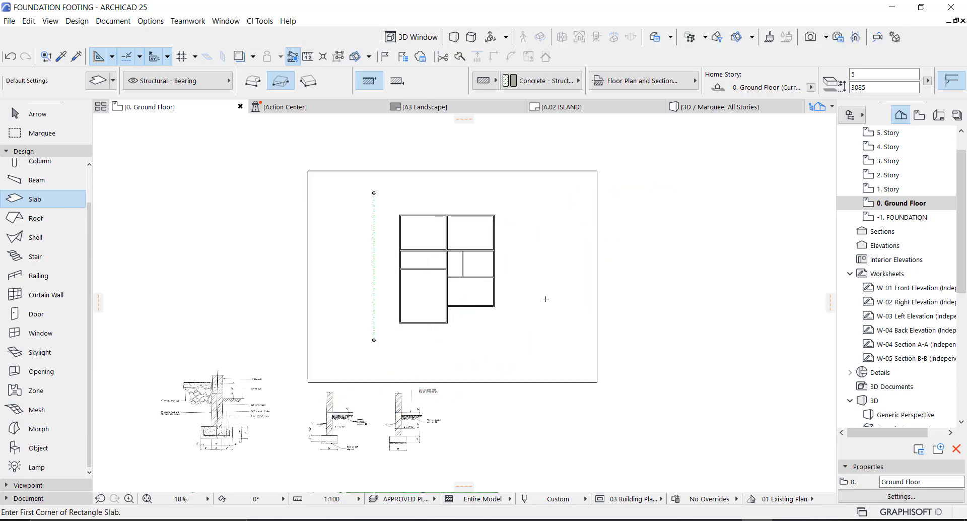
{"action": "key", "text": "Escape"}
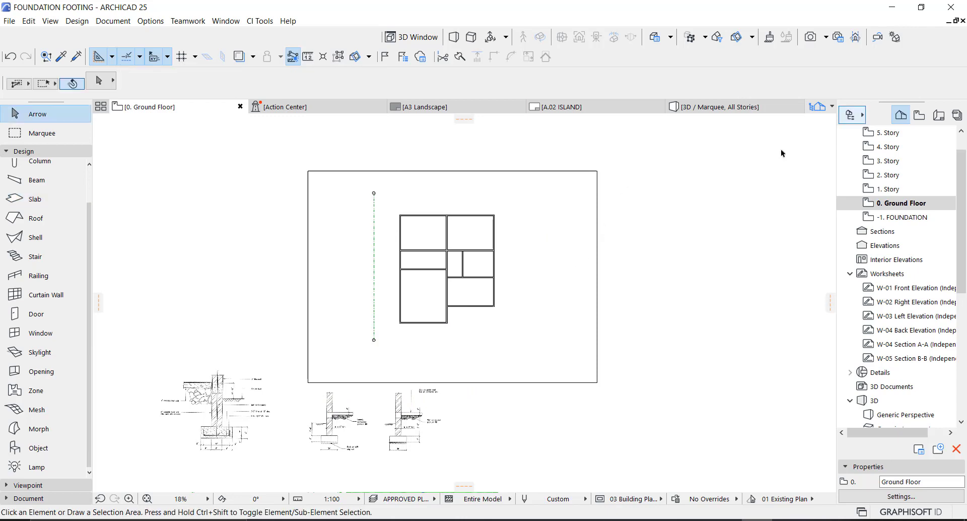
Override all surfaces of the large surrounding slab with Concrete - 02 and set its thickness to 10
{"action": "left_click", "coordinate": [590, 181]}
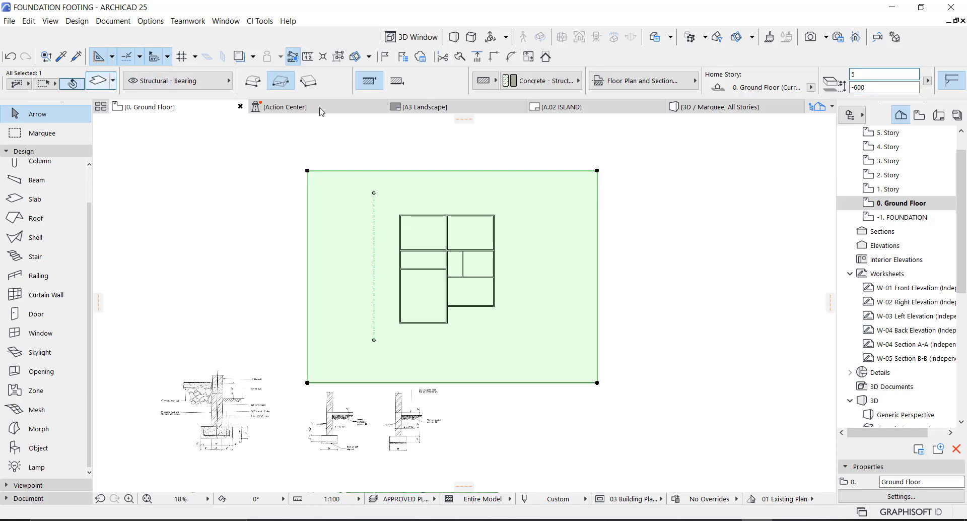
{"action": "key", "text": "ctrl+t"}
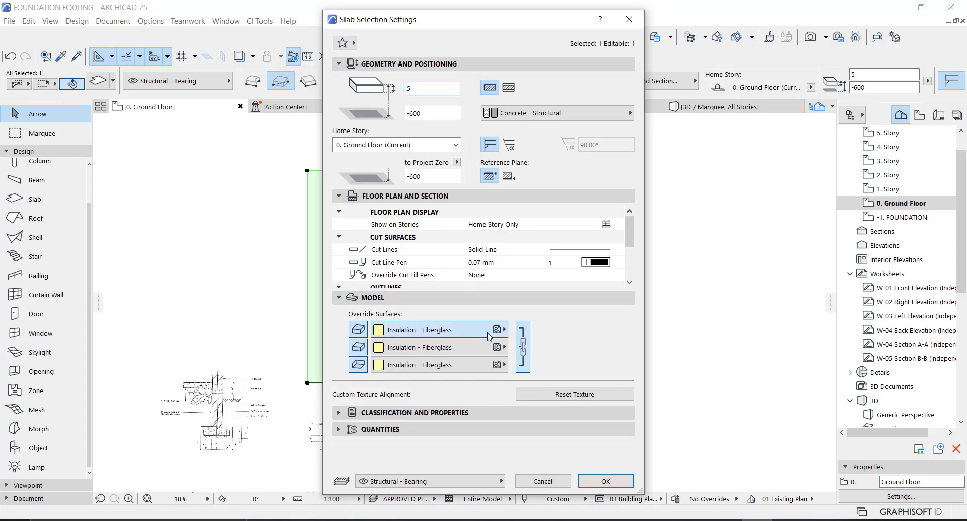
{"action": "left_click", "coordinate": [489, 330]}
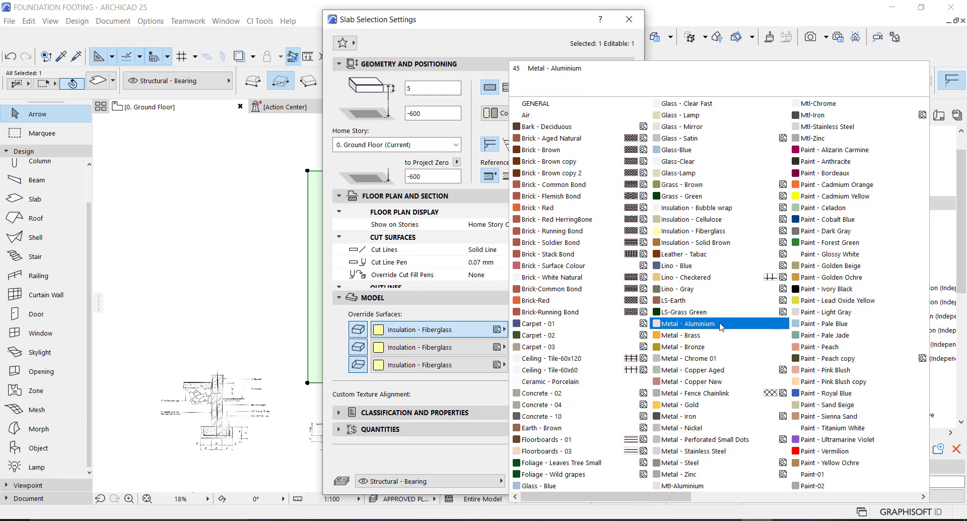
{"action": "left_click", "coordinate": [542, 393]}
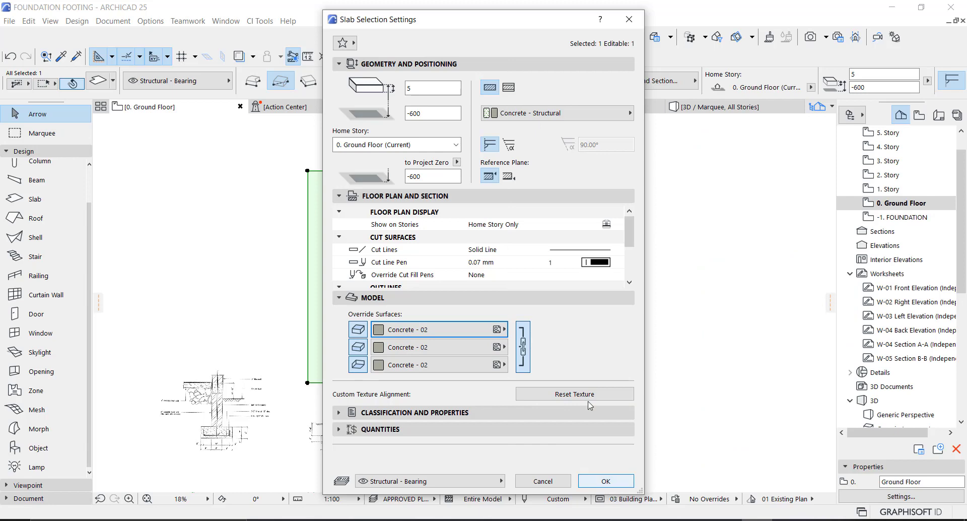
{"action": "left_click", "coordinate": [409, 88]}
{"action": "type", "text": "1"}
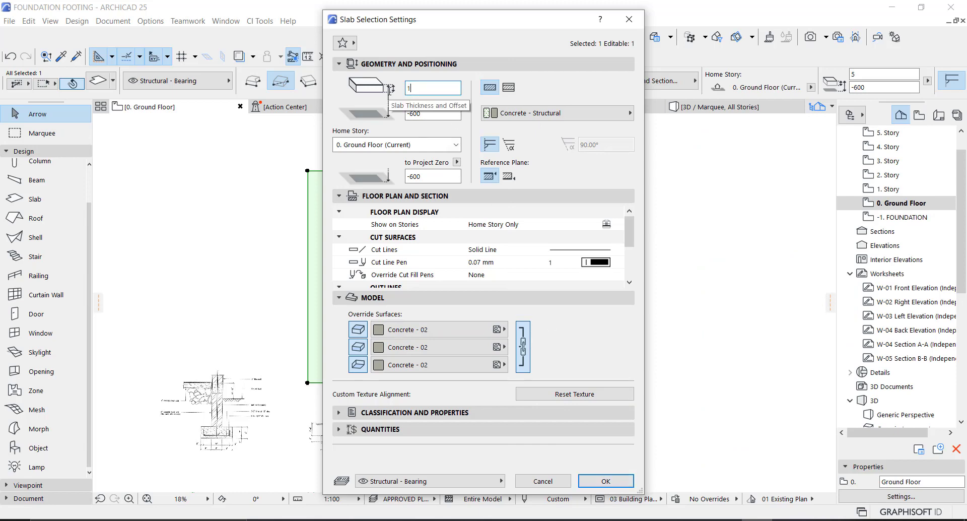
{"action": "type", "text": "0"}
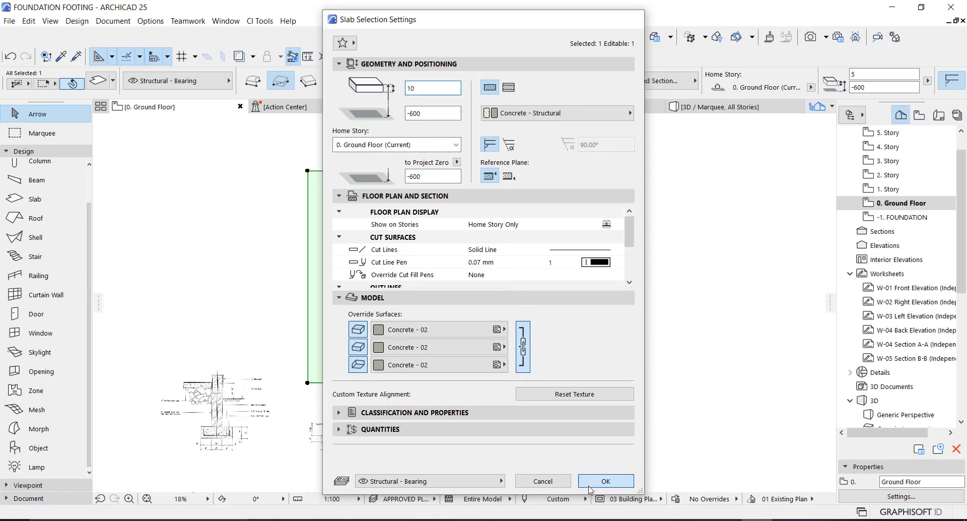
{"action": "left_click", "coordinate": [590, 483]}
Place a marquee on the Ground Floor plan around the entire surrounding slab and building, and show the enclosed elements in 3D
{"action": "key", "text": "F3"}
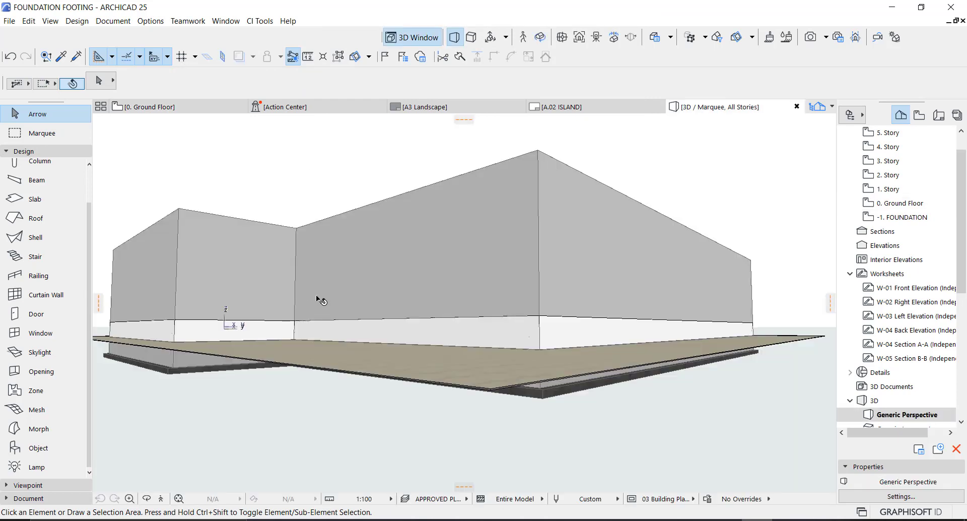
{"action": "key", "text": "F2"}
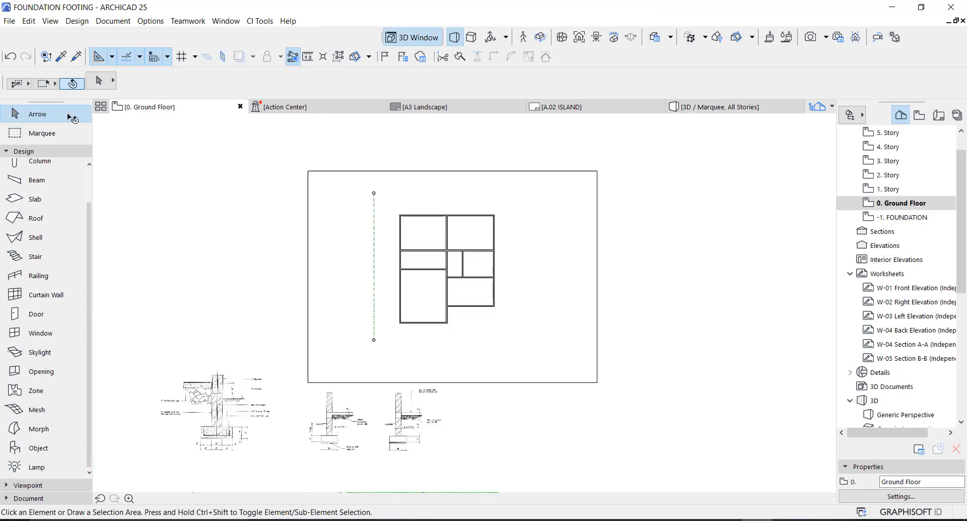
{"action": "left_click", "coordinate": [40, 133]}
{"action": "scroll", "coordinate": [512, 201], "scroll_direction": "down", "scroll_amount": 5}
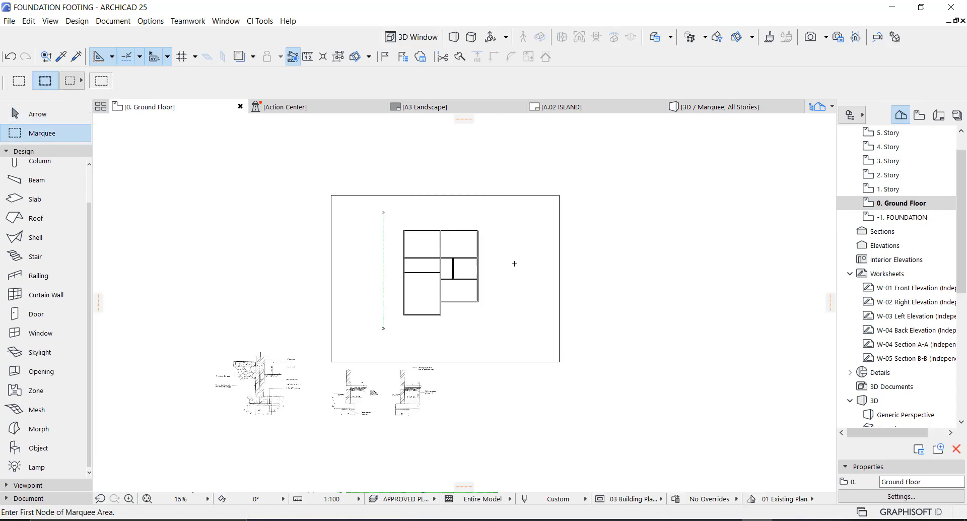
{"action": "left_click", "coordinate": [583, 191]}
{"action": "left_click", "coordinate": [374, 341]}
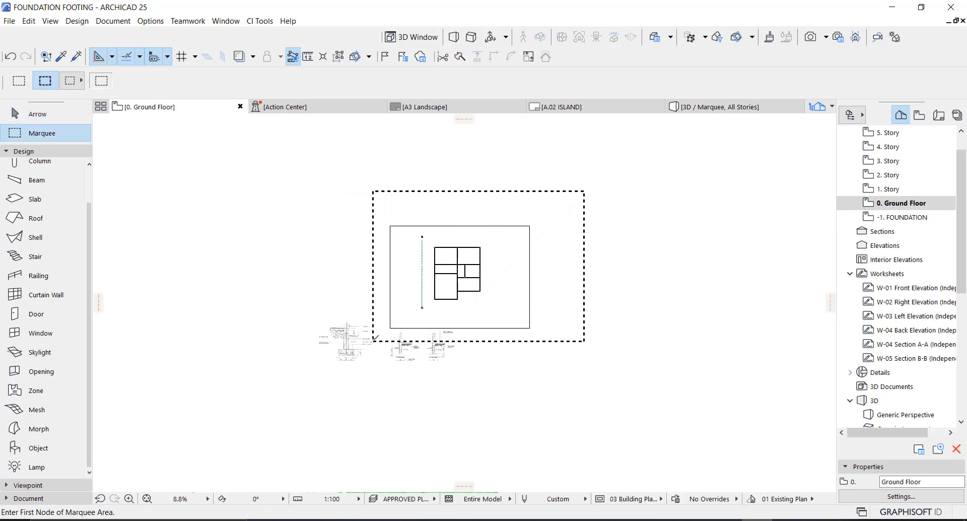
{"action": "key", "text": "F3"}
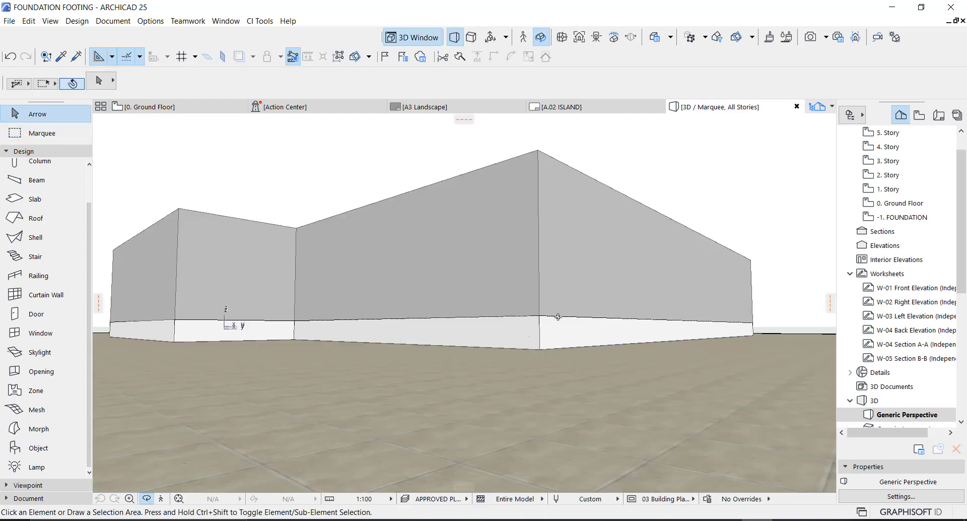
Select the large surrounding slab in 3D and set its offset to the home story to 0
{"action": "scroll", "coordinate": [558, 317], "scroll_direction": "down", "scroll_amount": 5}
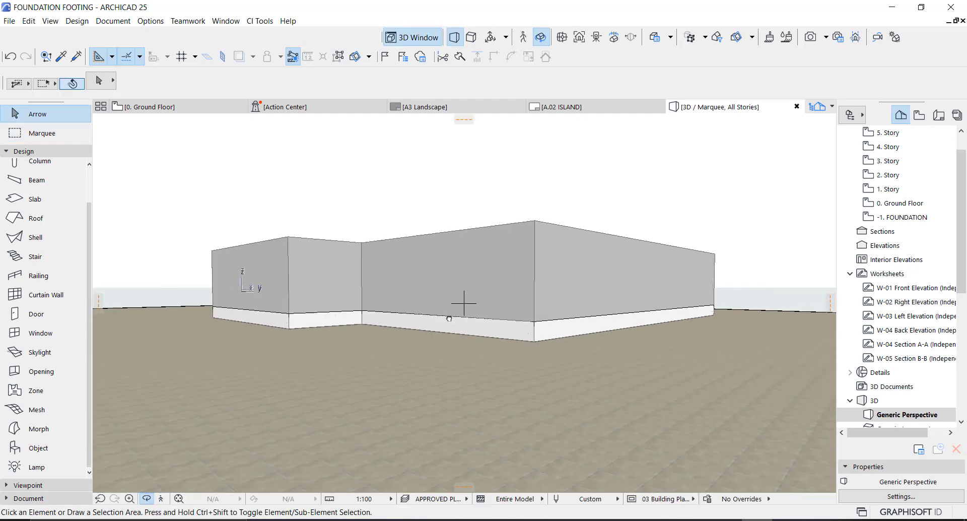
{"action": "left_click_drag", "start_coordinate": [449, 318], "coordinate": [703, 367]}
{"action": "key", "text": "Escape"}
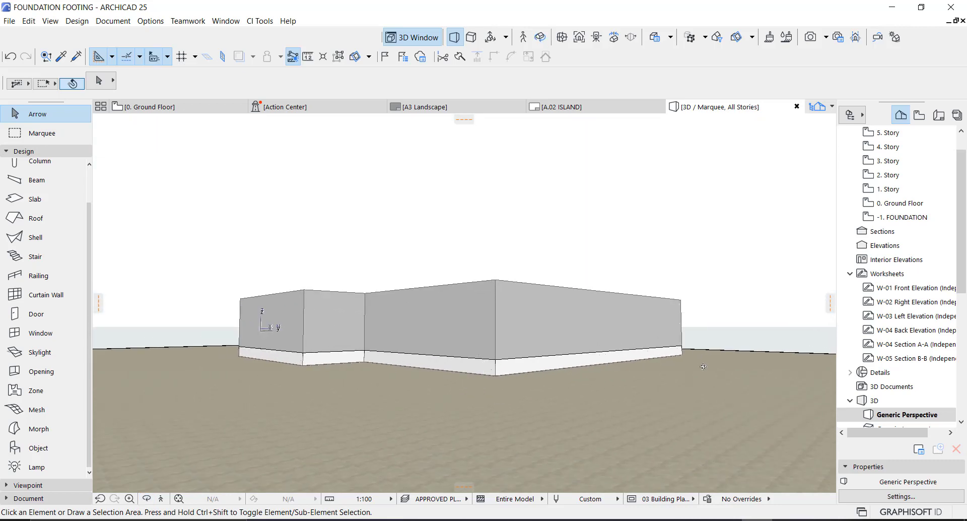
{"action": "left_click", "coordinate": [704, 369]}
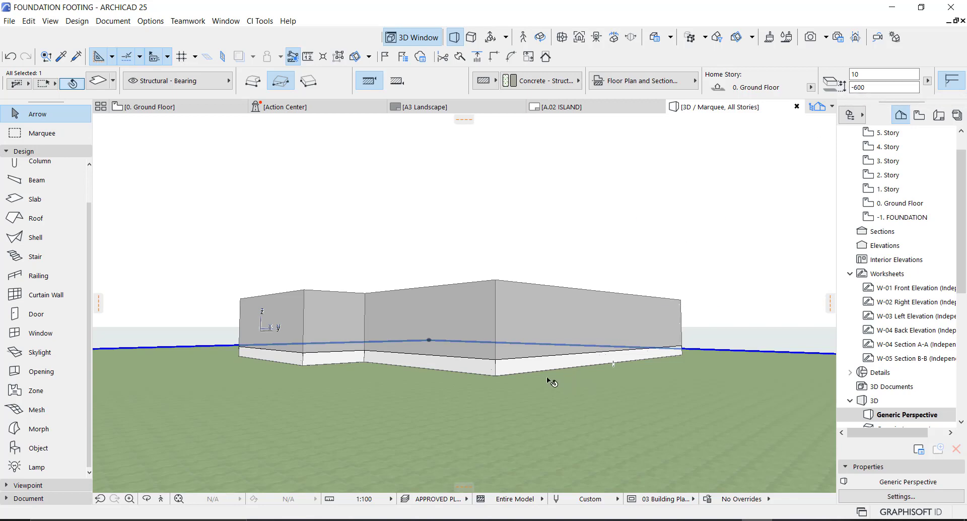
{"action": "scroll", "coordinate": [492, 368], "scroll_direction": "up", "scroll_amount": 2}
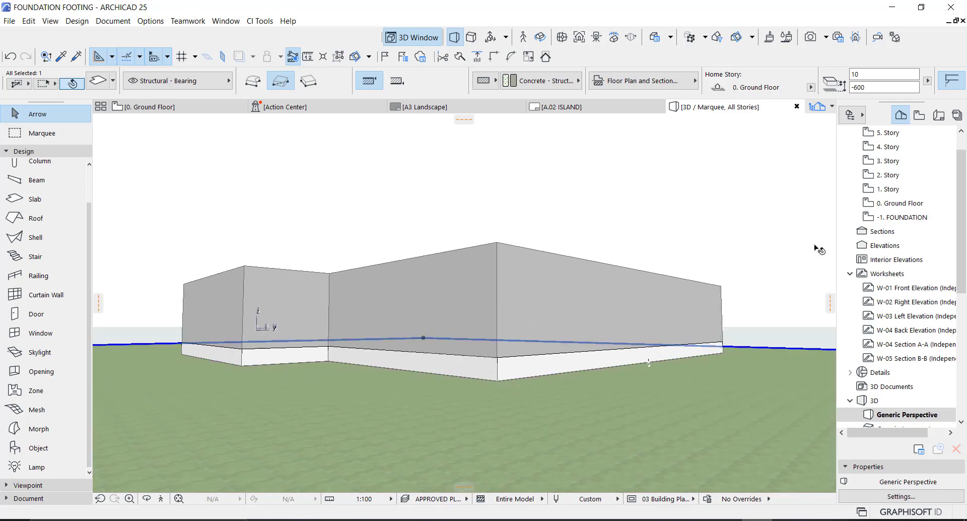
{"action": "left_click", "coordinate": [861, 88]}
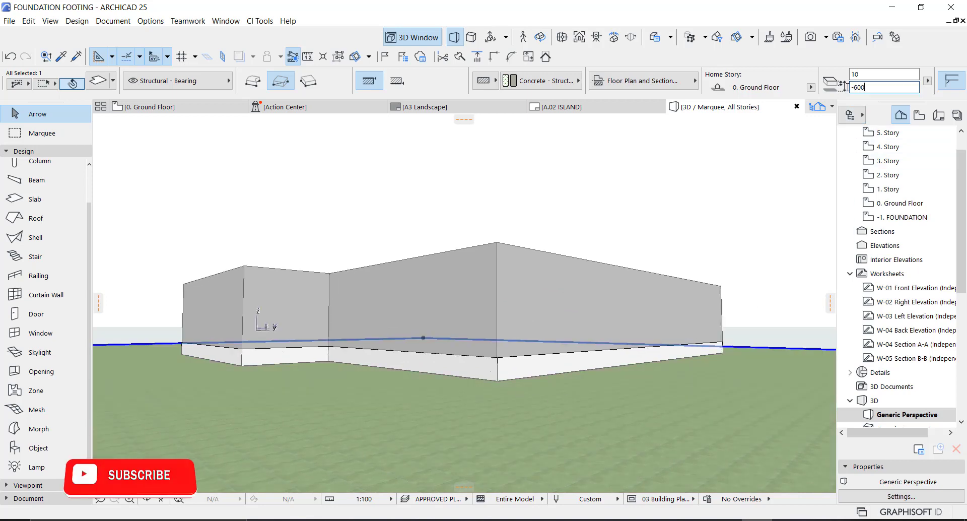
{"action": "left_click_drag", "start_coordinate": [865, 88], "coordinate": [845, 87]}
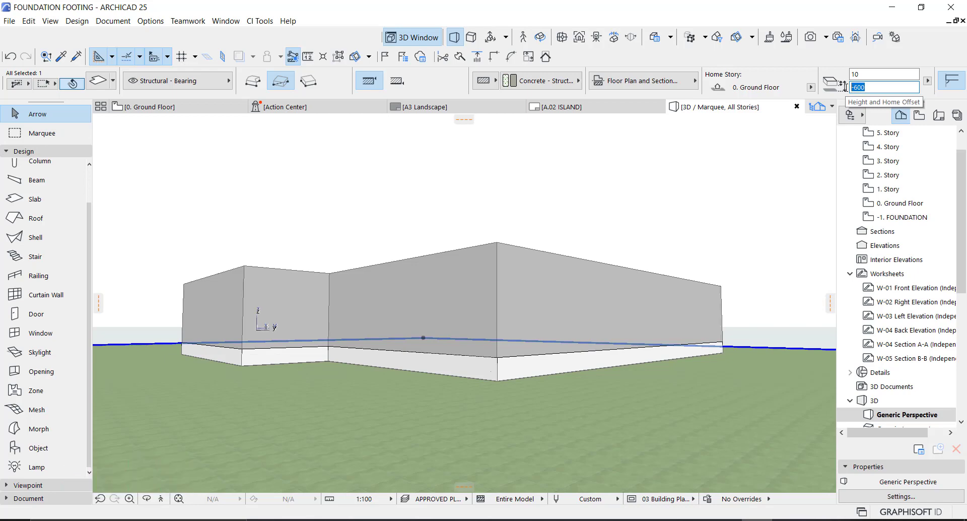
{"action": "type", "text": "0"}
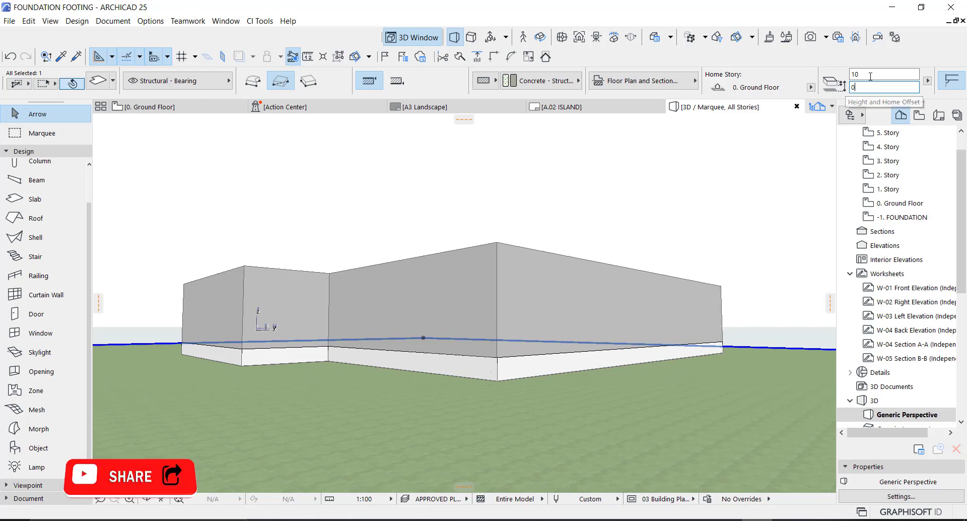
{"action": "key", "text": "Return"}
Select the grouped outer foundation footings together with the 150 floor slab and move them vertically upward by 600
{"action": "scroll", "coordinate": [491, 378], "scroll_direction": "up", "scroll_amount": 3}
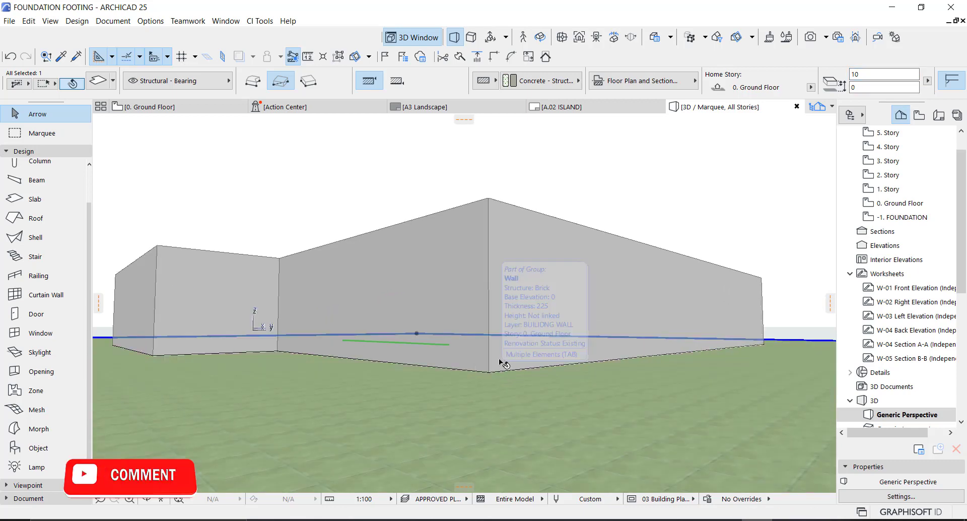
{"action": "middle_click_drag", "start_coordinate": [523, 336], "coordinate": [531, 276]}
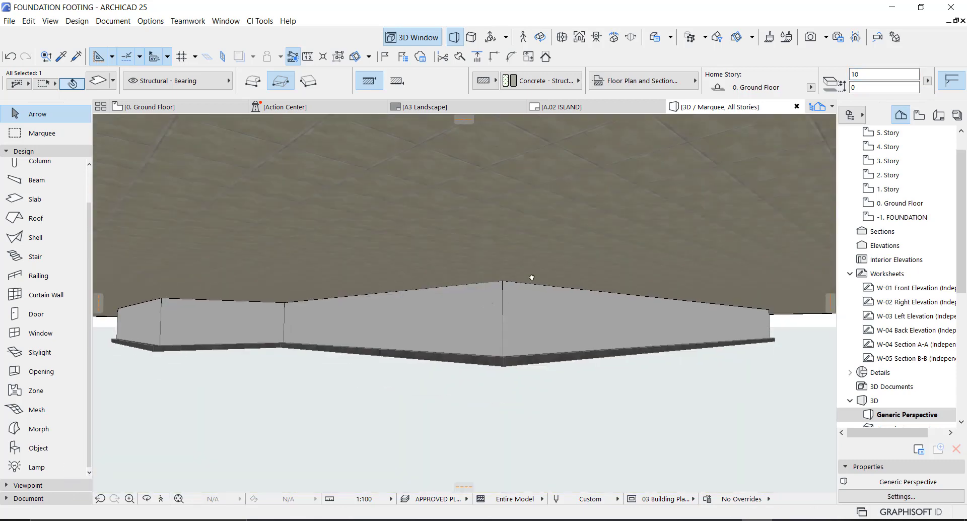
{"action": "key", "text": "Escape"}
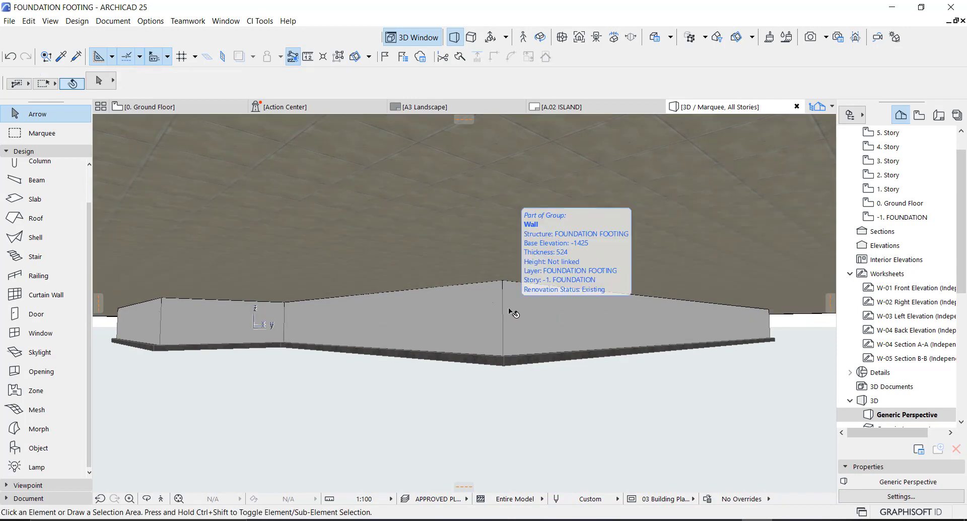
{"action": "left_click", "coordinate": [512, 312]}
{"action": "middle_click_drag", "start_coordinate": [497, 265], "coordinate": [496, 284]}
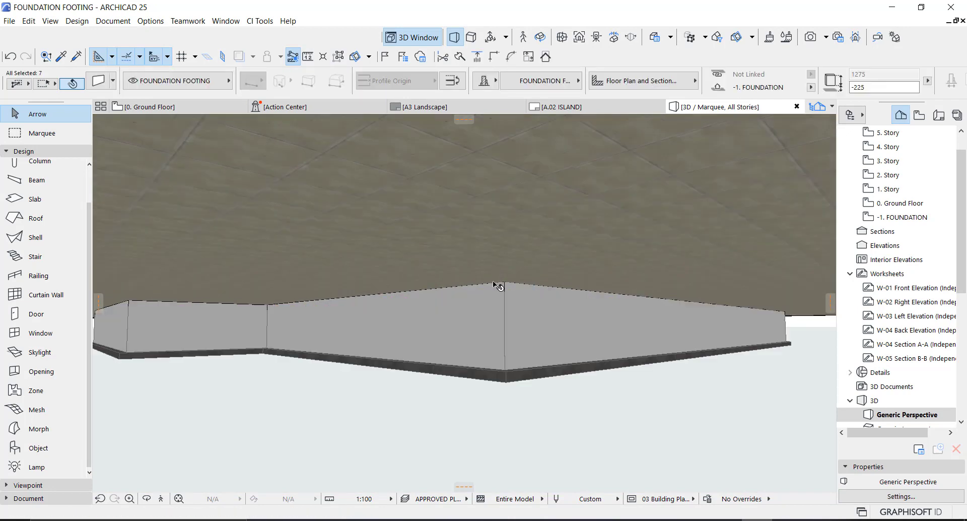
{"action": "left_click", "coordinate": [498, 285], "text": "shift"}
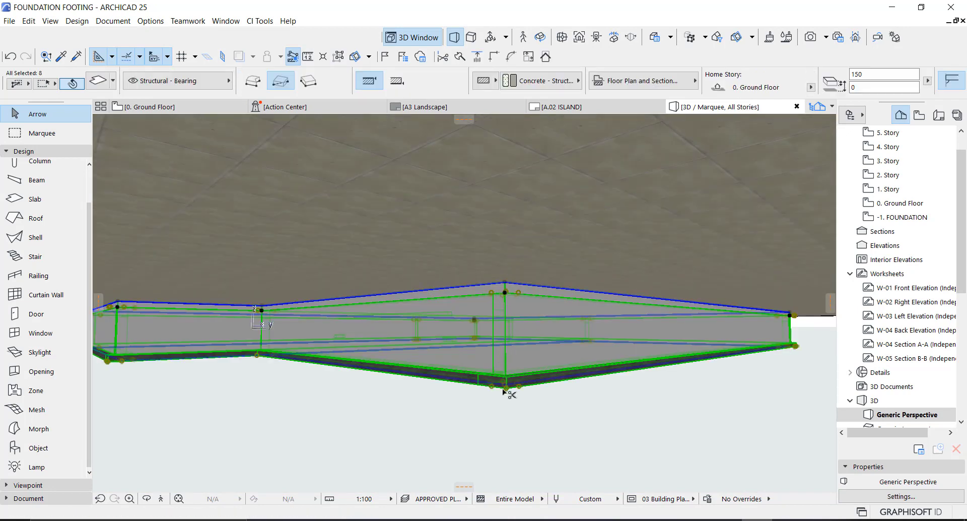
{"action": "key", "text": "ctrl+d"}
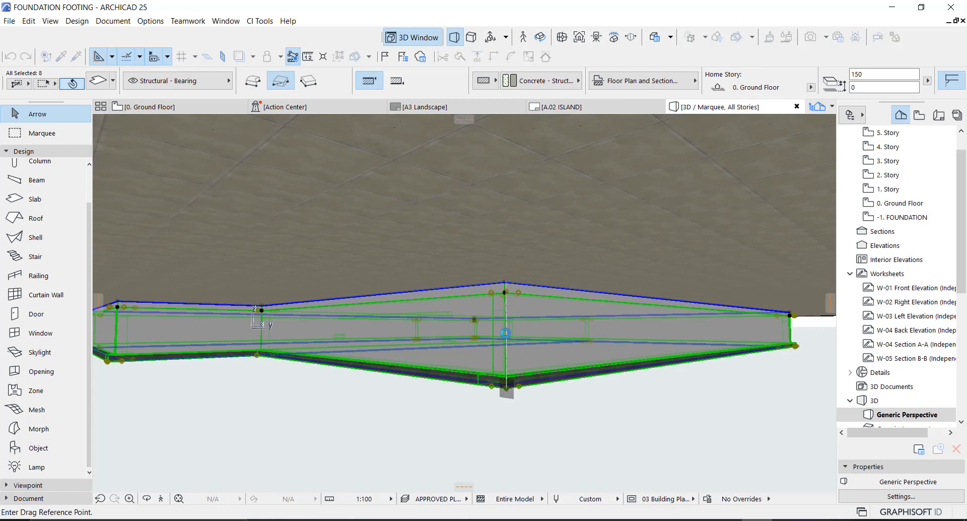
{"action": "left_click", "coordinate": [505, 387]}
{"action": "type", "text": "6"}
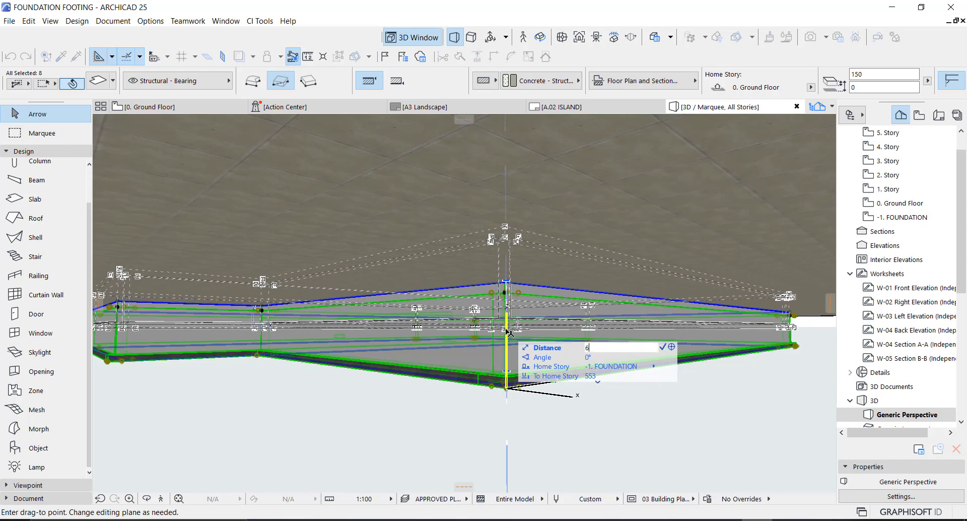
{"action": "type", "text": "00"}
{"action": "key", "text": "Return"}
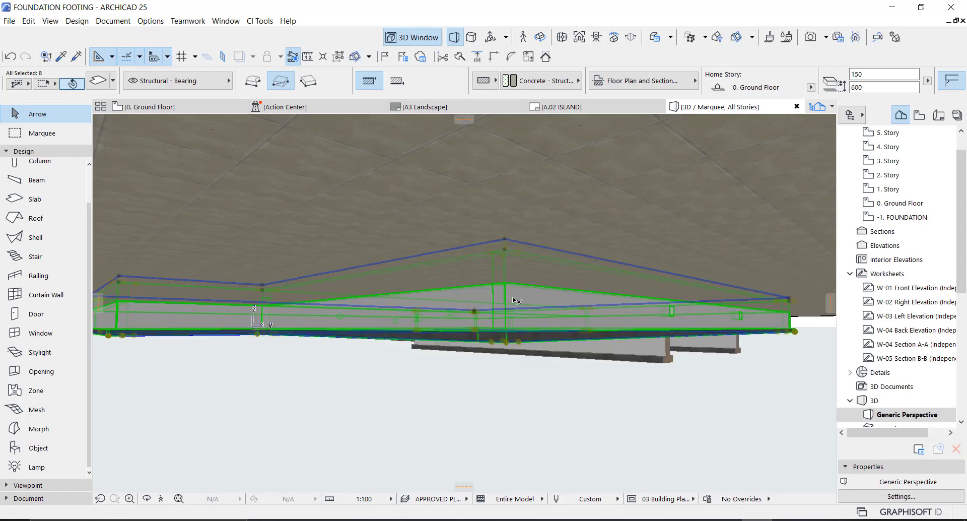
{"action": "scroll", "coordinate": [498, 255], "scroll_direction": "up", "scroll_amount": 5}
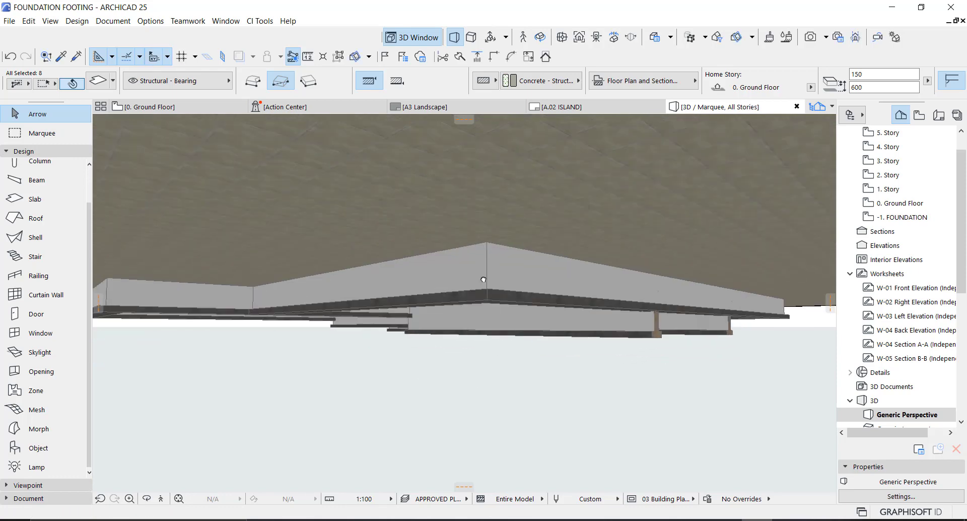
{"action": "middle_click_drag", "start_coordinate": [495, 243], "coordinate": [510, 217]}
{"action": "key", "text": "Escape"}
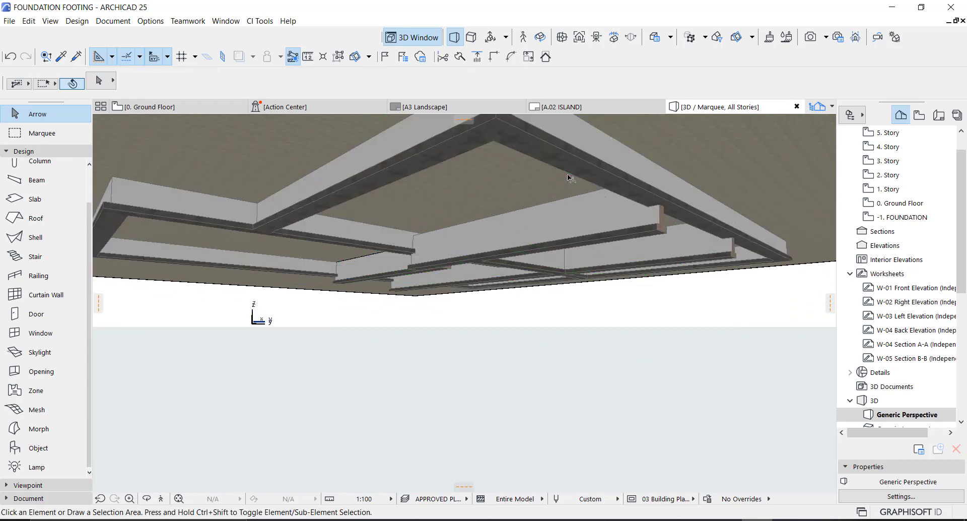
Select all brick building walls in 3D and move them vertically upward by 600
{"action": "left_click", "coordinate": [574, 225], "text": "alt"}
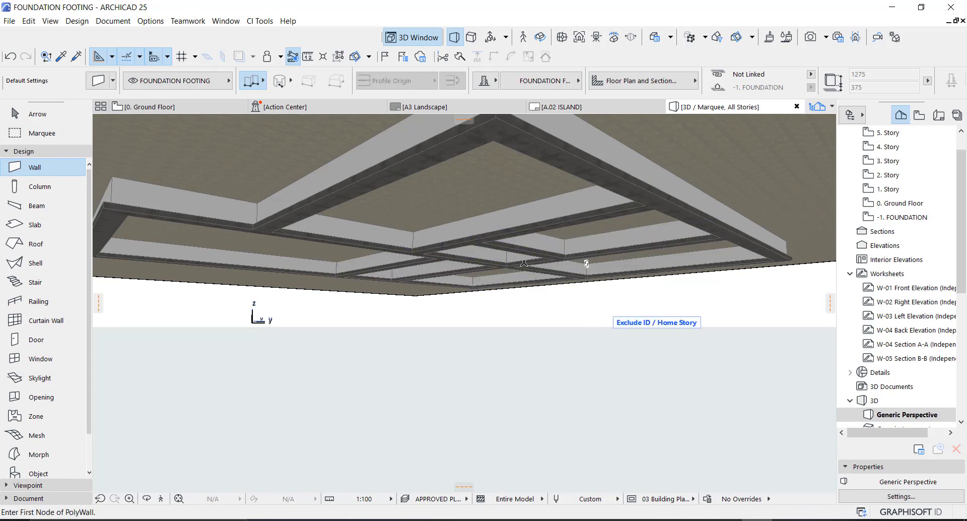
{"action": "middle_click_drag", "start_coordinate": [497, 226], "coordinate": [497, 385]}
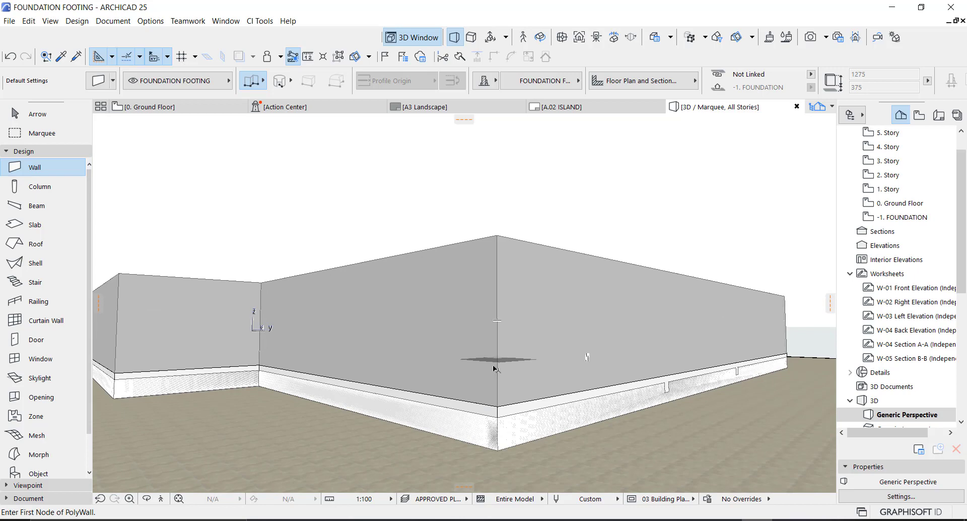
{"action": "key", "text": "Escape"}
{"action": "left_click", "coordinate": [504, 378]}
{"action": "key", "text": "ctrl+a"}
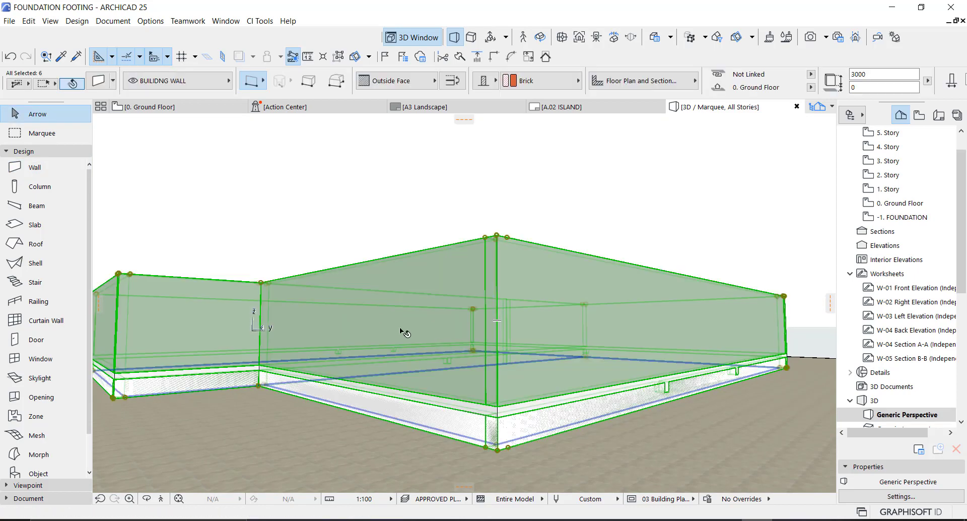
{"action": "left_click", "coordinate": [498, 449]}
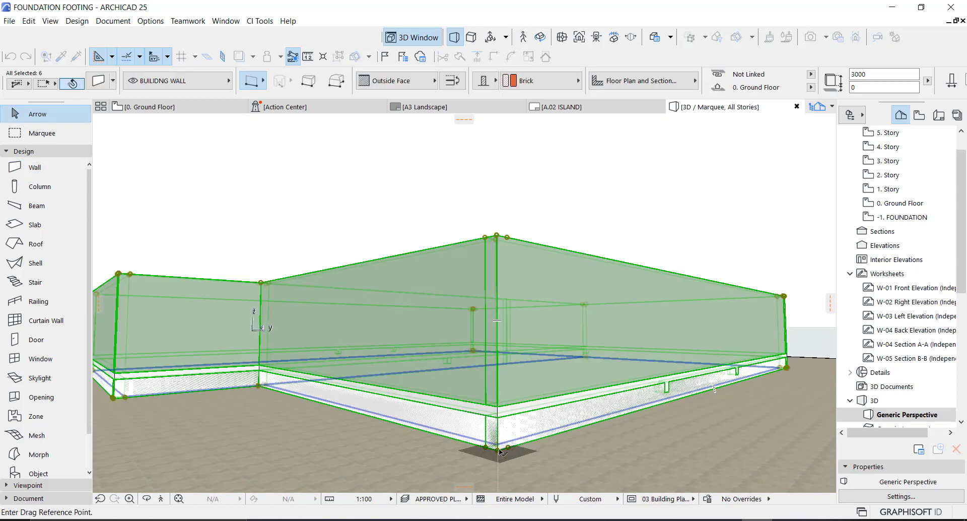
{"action": "left_click", "coordinate": [500, 445]}
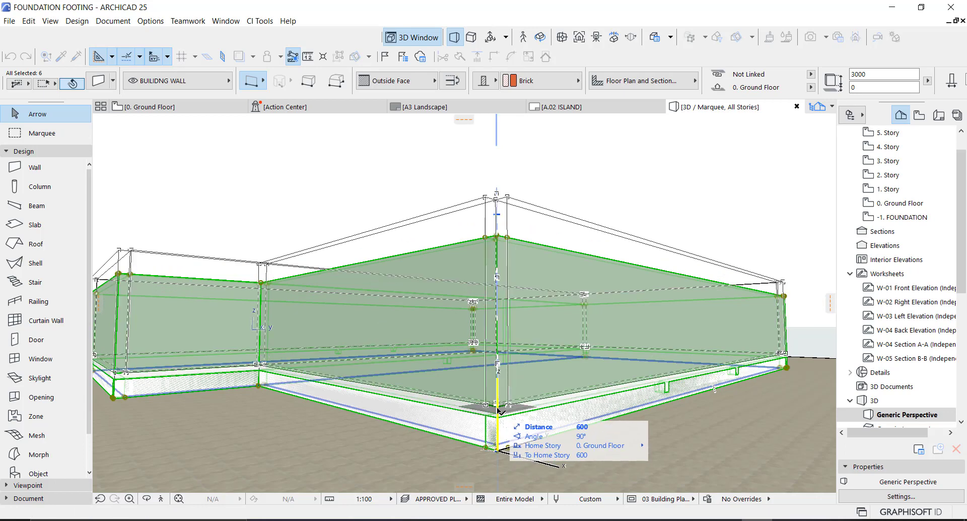
{"action": "left_click", "coordinate": [498, 410]}
{"action": "key", "text": "Escape"}
Examine the building in 3D from above and below the surrounding slab, and compare it with the Ground Floor plan
{"action": "scroll", "coordinate": [572, 422], "scroll_direction": "down", "scroll_amount": 5}
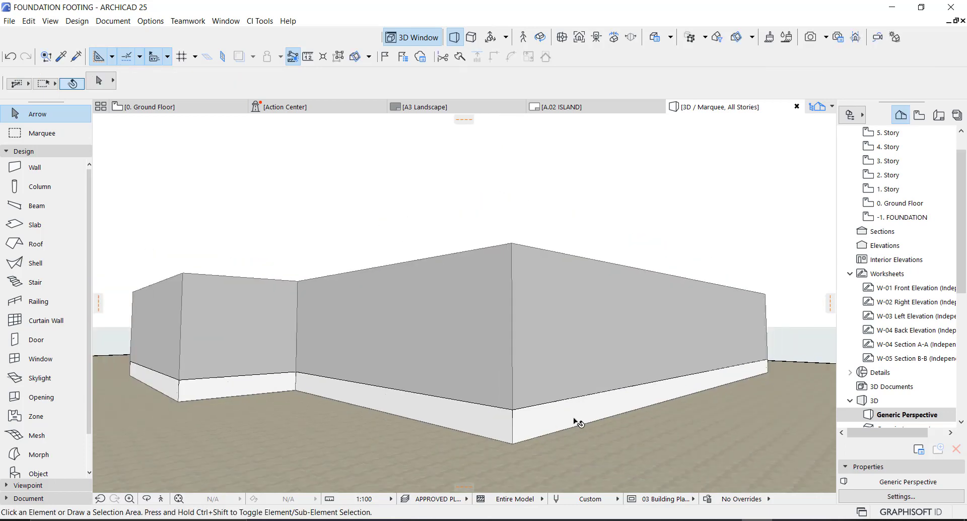
{"action": "key", "text": "o"}
{"action": "left_click_drag", "start_coordinate": [441, 389], "coordinate": [454, 296]}
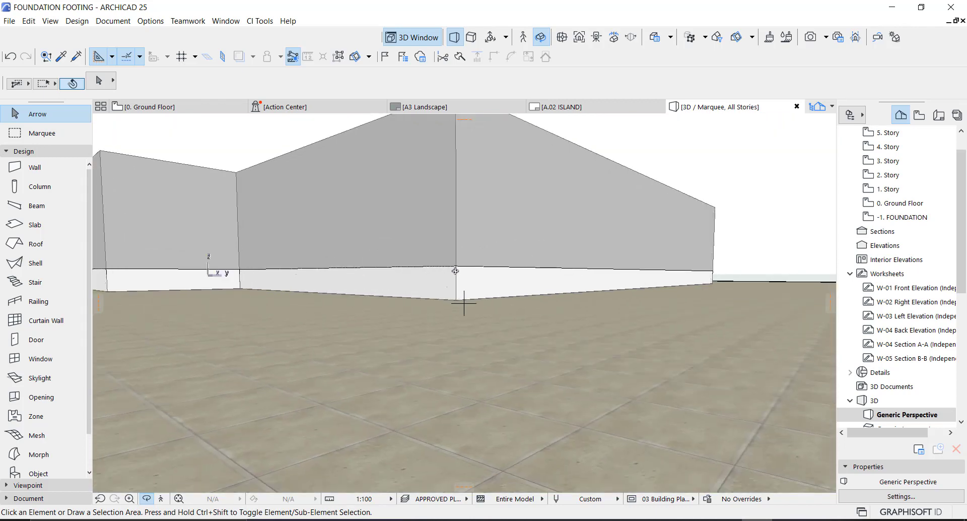
{"action": "left_click_drag", "start_coordinate": [457, 271], "coordinate": [514, 257]}
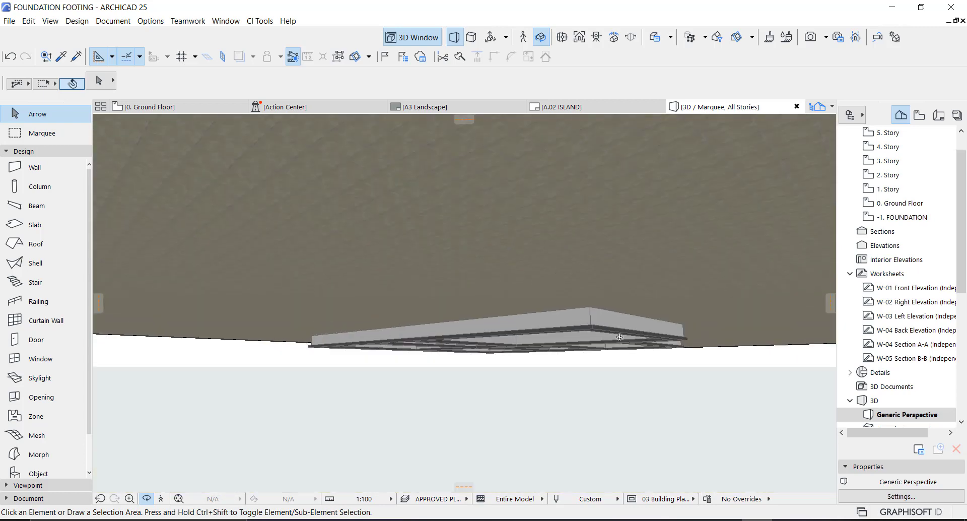
{"action": "left_click_drag", "start_coordinate": [619, 336], "coordinate": [582, 314]}
{"action": "key", "text": "F2"}
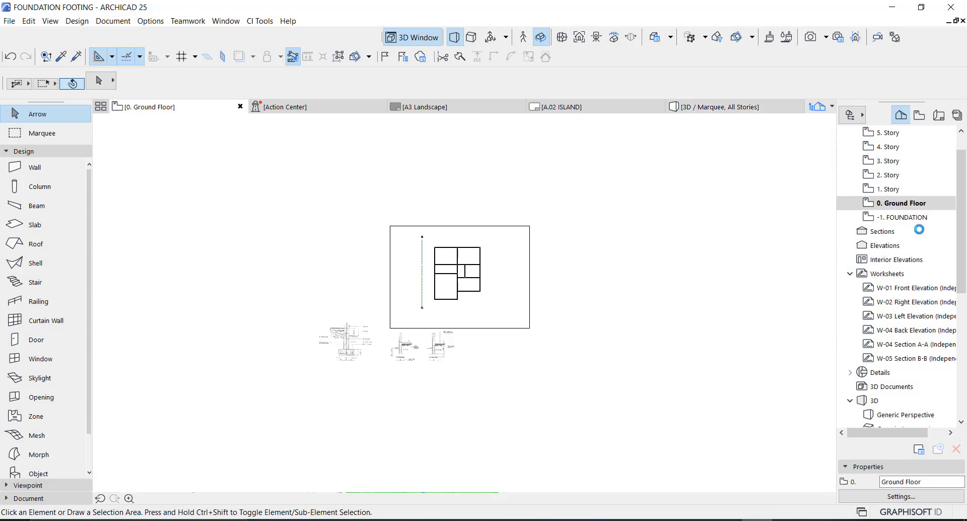
{"action": "scroll", "coordinate": [512, 262], "scroll_direction": "up", "scroll_amount": 3}
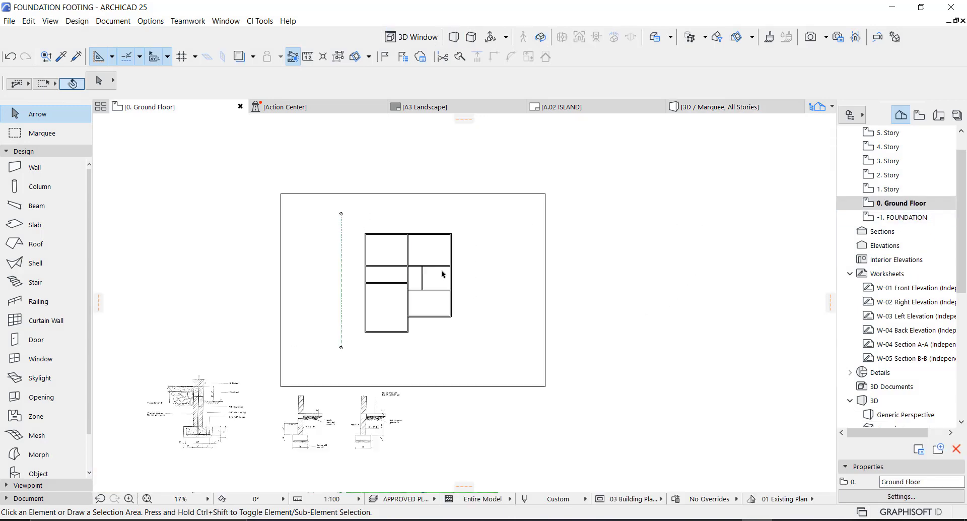
{"action": "scroll", "coordinate": [443, 272], "scroll_direction": "up", "scroll_amount": 3}
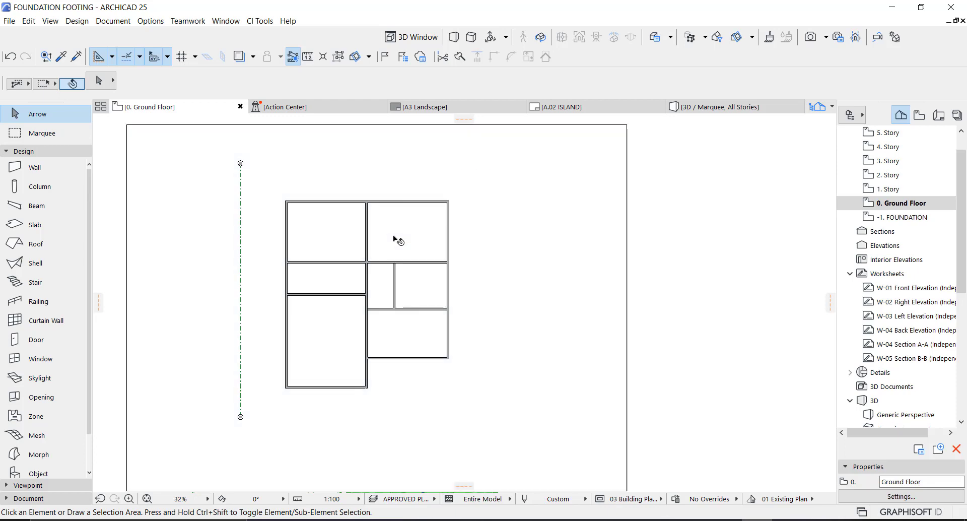
{"action": "key", "text": "F3"}
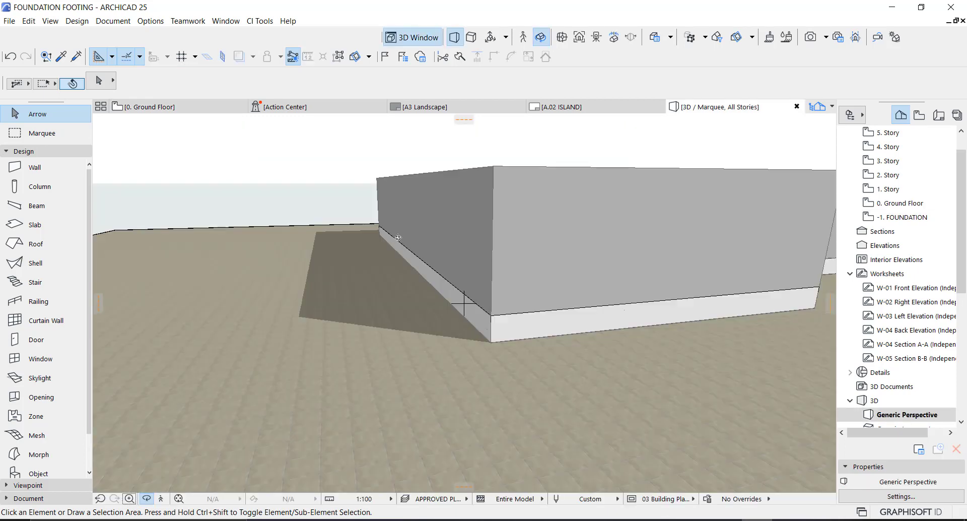
{"action": "key", "text": "F2"}
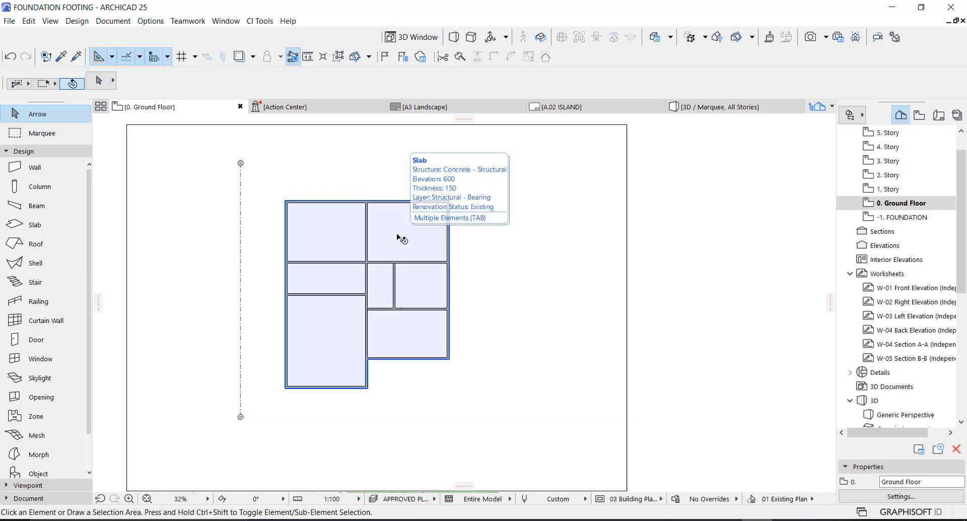
Assign the 150-thick building slab on the Ground Floor plan to the BUILDING SLAB layer
{"action": "left_click", "coordinate": [398, 237]}
{"action": "left_click", "coordinate": [172, 80]}
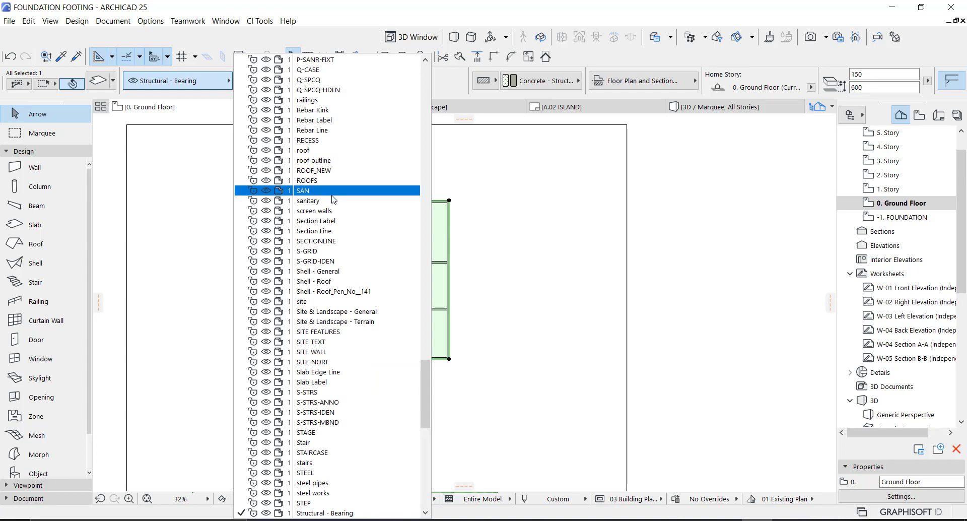
{"action": "key", "text": "Down"}
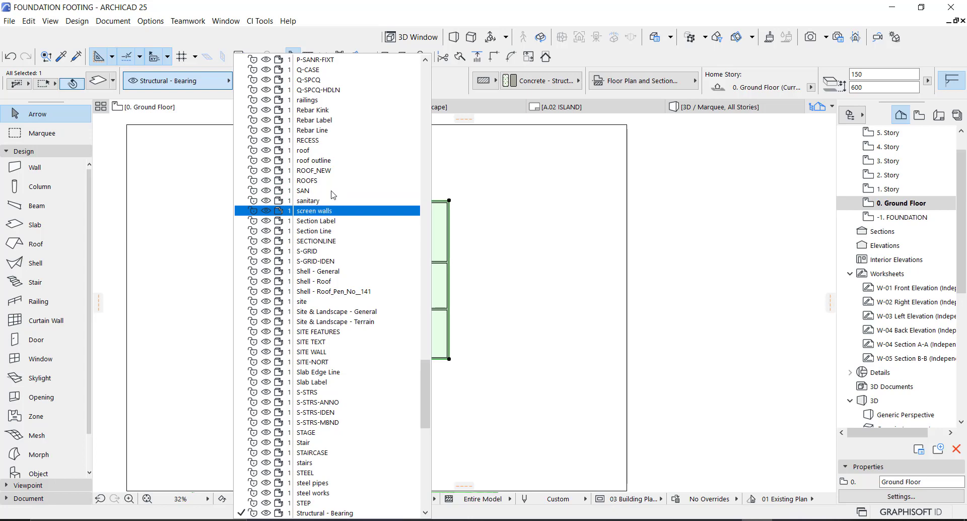
{"action": "scroll", "coordinate": [332, 195], "scroll_direction": "up", "scroll_amount": 10}
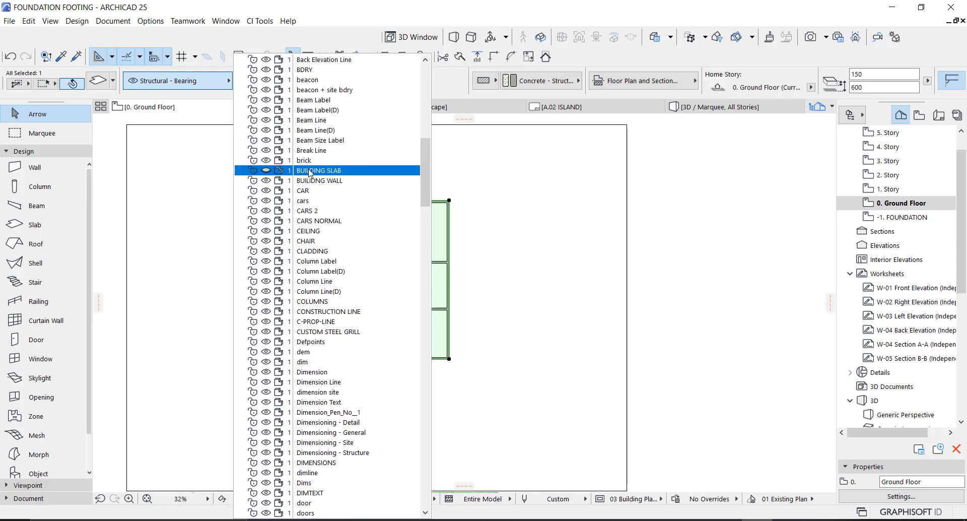
{"action": "left_click", "coordinate": [310, 171]}
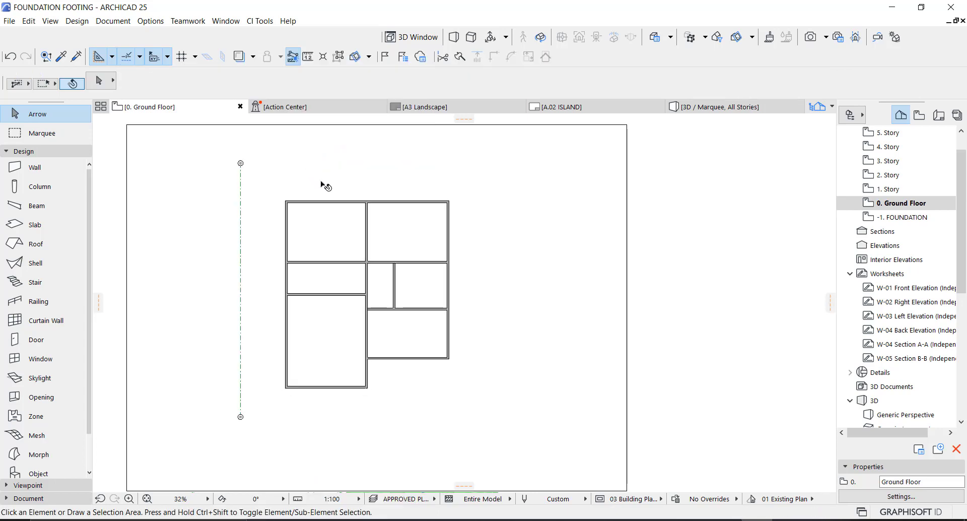
Make the BUILDING SLAB layer visible in the model view layers and update the APPROVED PLAN layer combination with it
{"action": "left_click", "coordinate": [113, 21]}
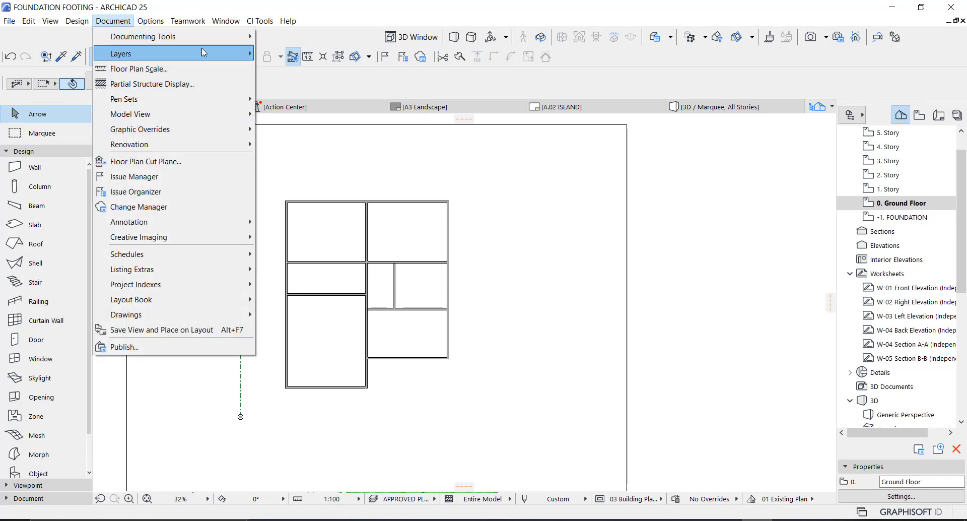
{"action": "mouse_move", "coordinate": [202, 54]}
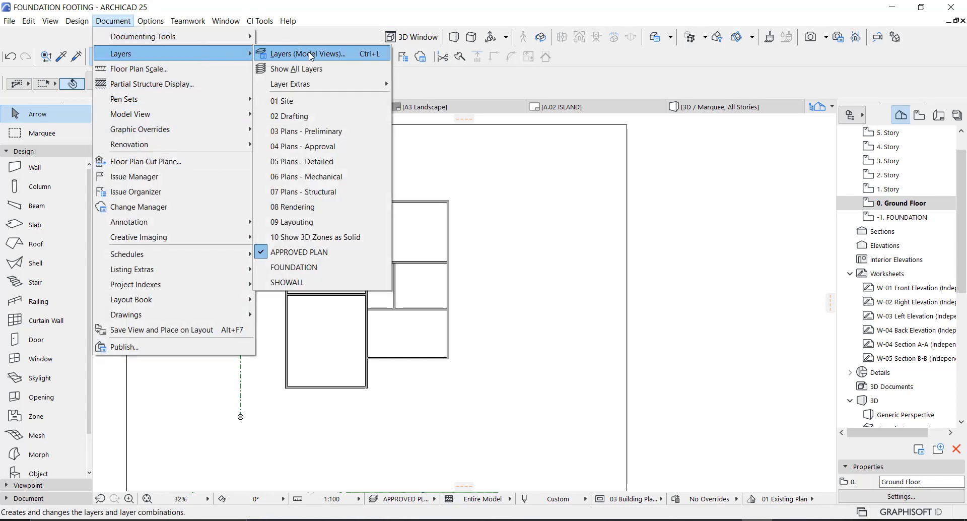
{"action": "left_click", "coordinate": [308, 54]}
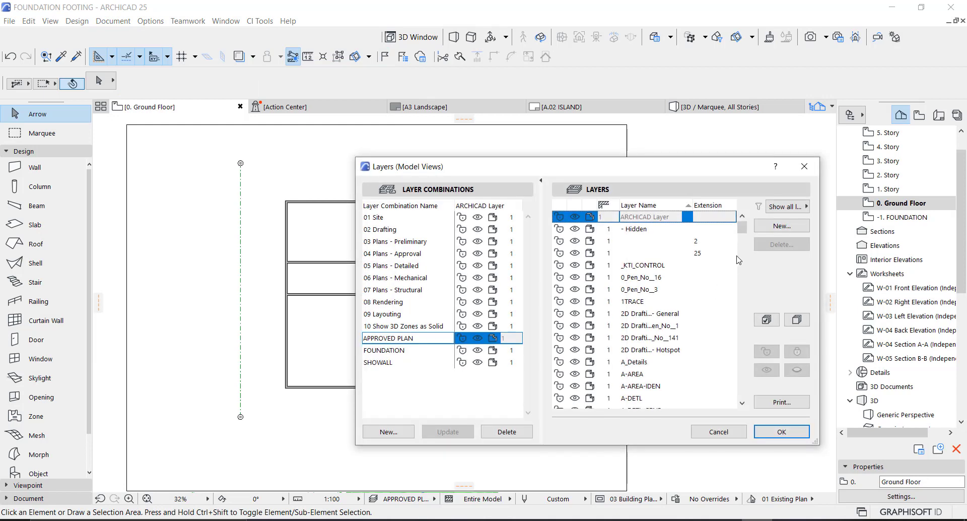
{"action": "left_click_drag", "start_coordinate": [744, 233], "coordinate": [744, 264]}
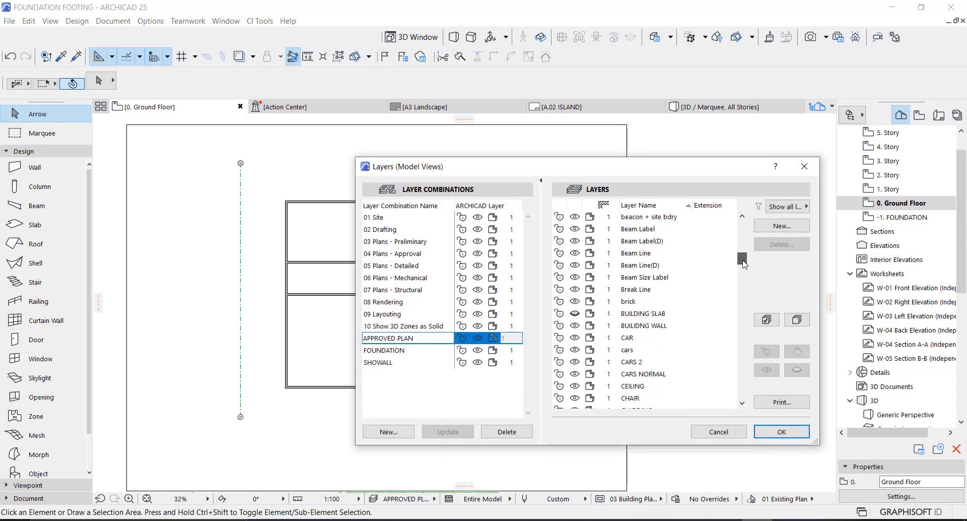
{"action": "left_click", "coordinate": [575, 313]}
{"action": "left_click", "coordinate": [448, 432]}
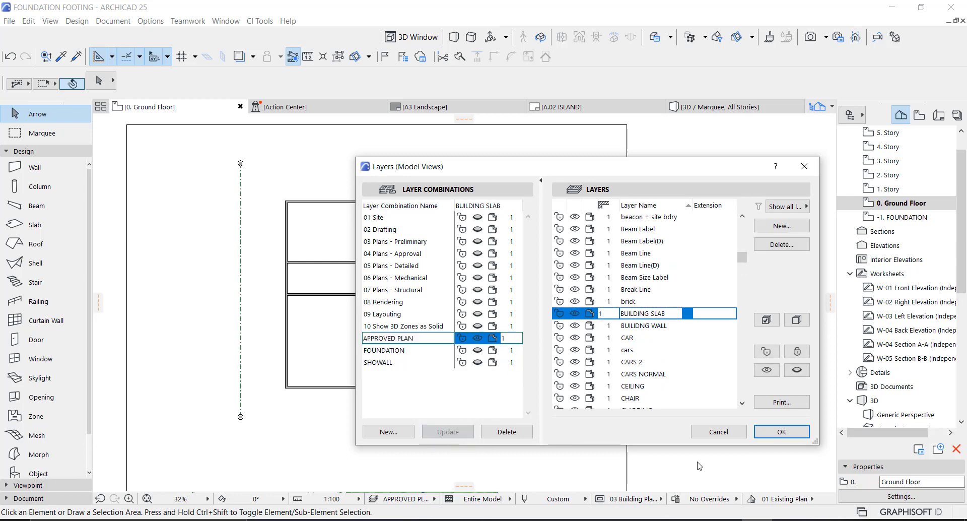
{"action": "left_click", "coordinate": [781, 432]}
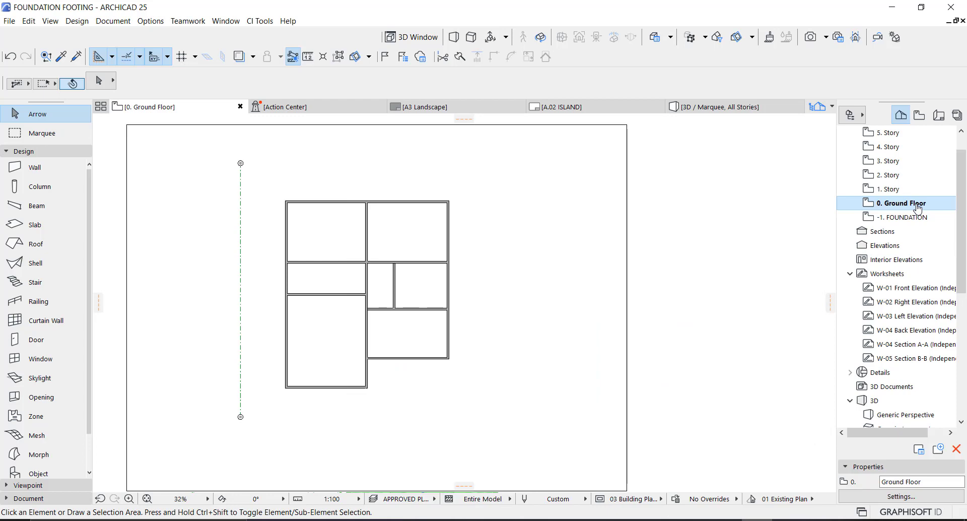
Open the -1. FOUNDATION story plan
{"action": "left_click", "coordinate": [904, 219]}
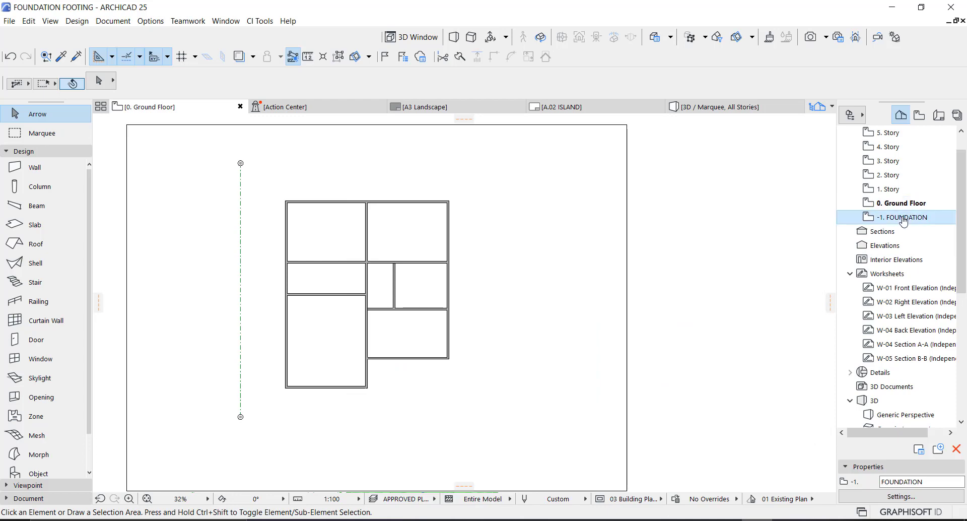
{"action": "scroll", "coordinate": [362, 256], "scroll_direction": "up", "scroll_amount": 3}
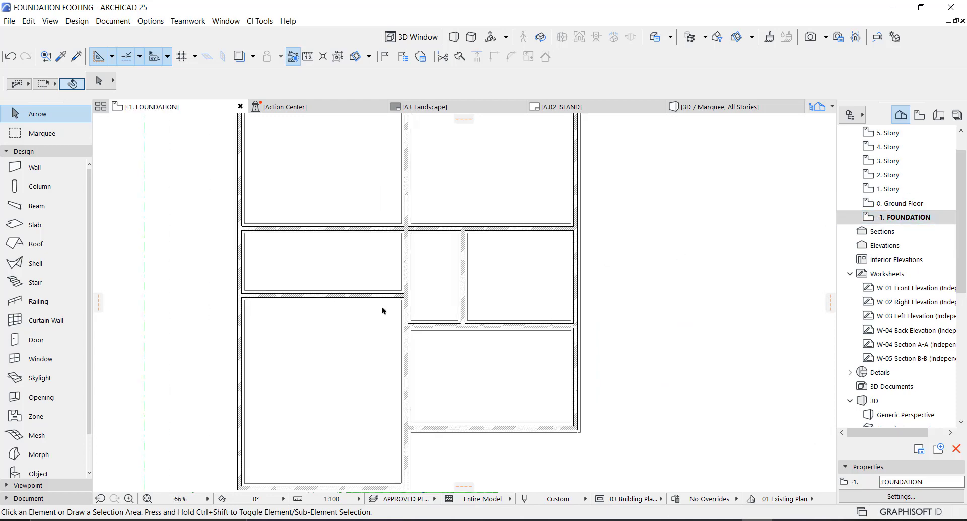
{"action": "scroll", "coordinate": [418, 324], "scroll_direction": "down", "scroll_amount": 3}
Place a horizontal dimension chain above the foundation plan, covering the two outer walls and the middle wall with their thicknesses
{"action": "left_click", "coordinate": [23, 151]}
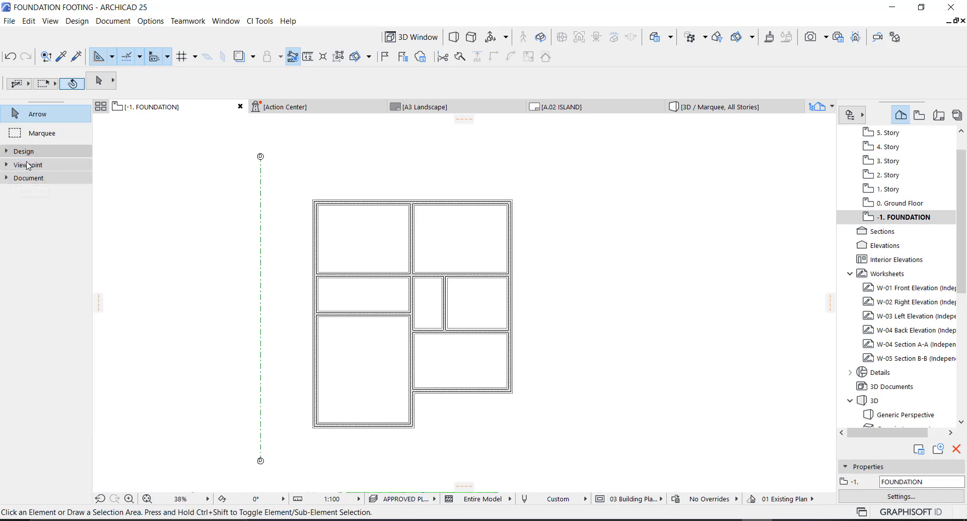
{"action": "left_click", "coordinate": [32, 178]}
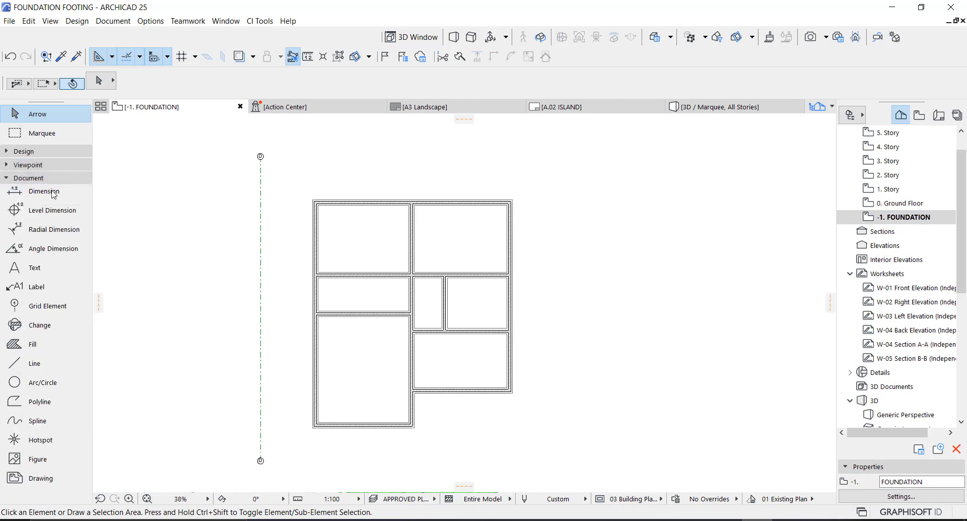
{"action": "left_click", "coordinate": [54, 193]}
{"action": "scroll", "coordinate": [304, 210], "scroll_direction": "up", "scroll_amount": 7}
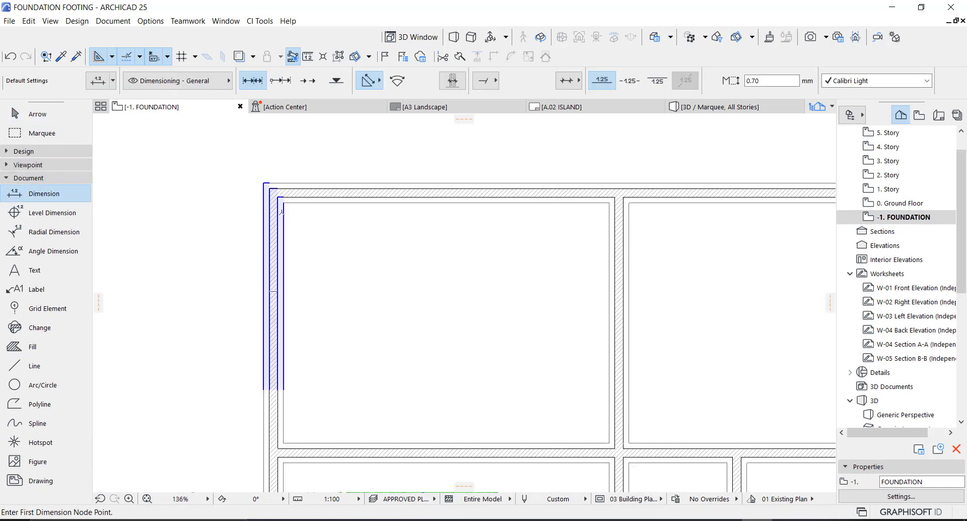
{"action": "left_click", "coordinate": [281, 212]}
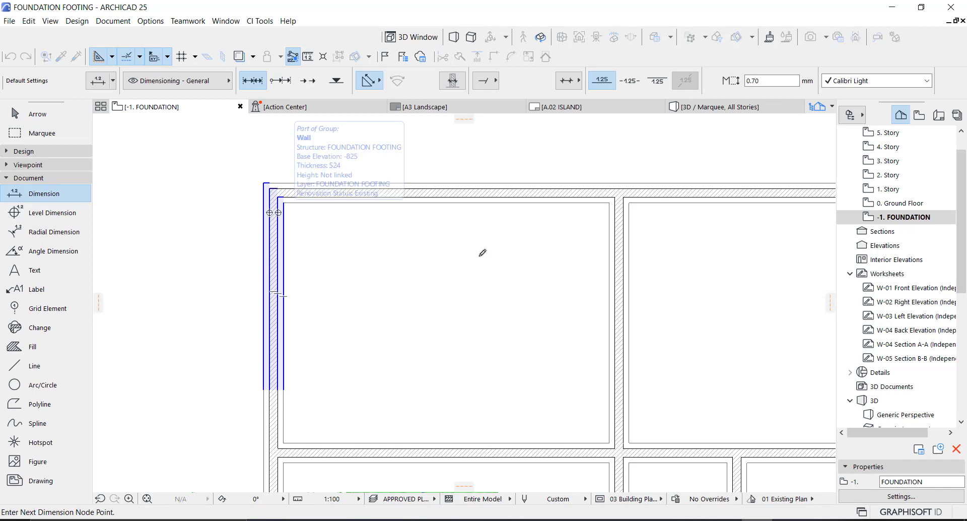
{"action": "left_click", "coordinate": [621, 240]}
{"action": "scroll", "coordinate": [458, 259], "scroll_direction": "down", "scroll_amount": 4}
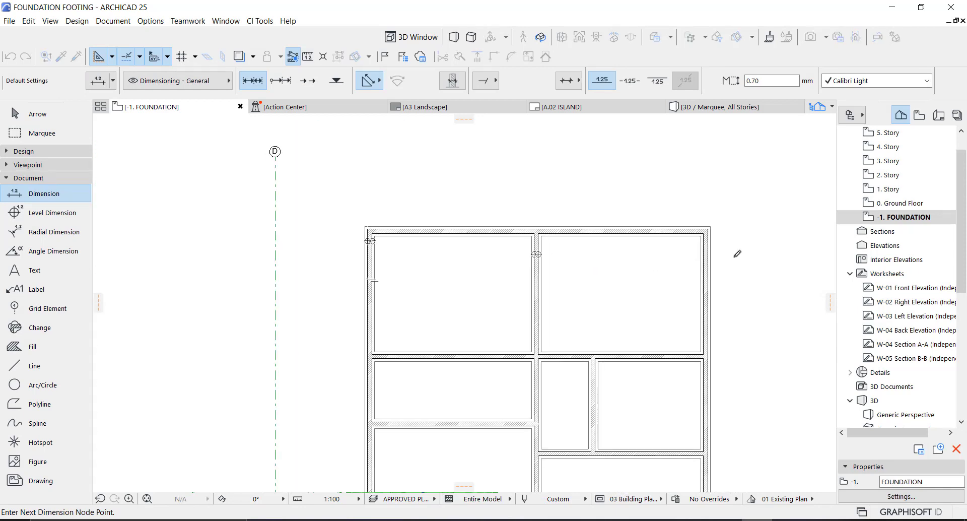
{"action": "left_click", "coordinate": [706, 254]}
{"action": "right_click", "coordinate": [605, 202]}
{"action": "left_click", "coordinate": [624, 277]}
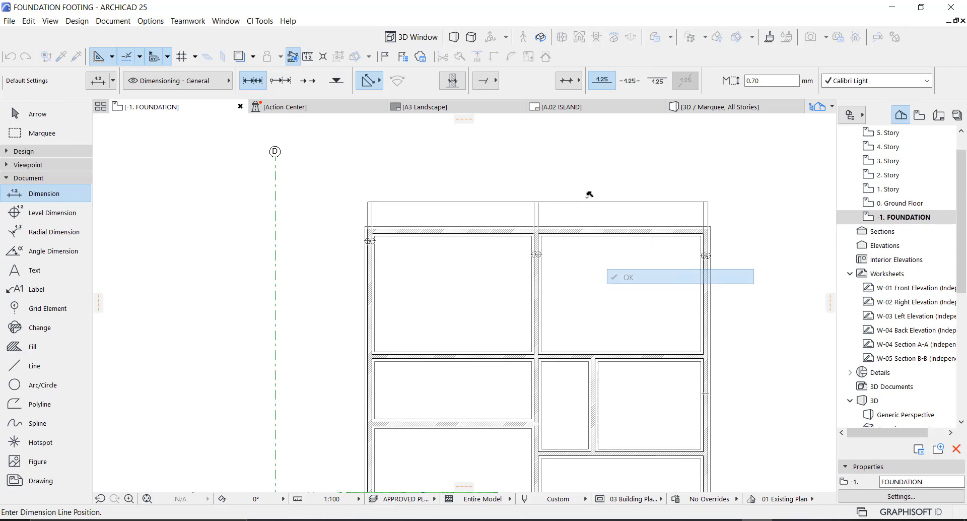
{"action": "left_click", "coordinate": [587, 195]}
Set the text size of the horizontal dimension chain above the foundation plan to 2 mm
{"action": "scroll", "coordinate": [535, 176], "scroll_direction": "up", "scroll_amount": 1}
{"action": "scroll", "coordinate": [539, 182], "scroll_direction": "up", "scroll_amount": 5}
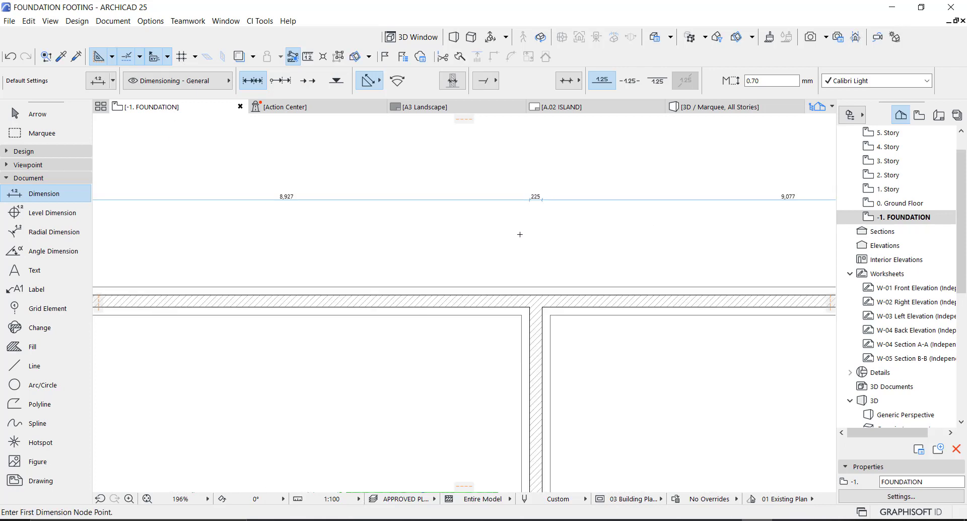
{"action": "key", "text": "Escape"}
{"action": "left_click_drag", "start_coordinate": [632, 195], "coordinate": [579, 244]}
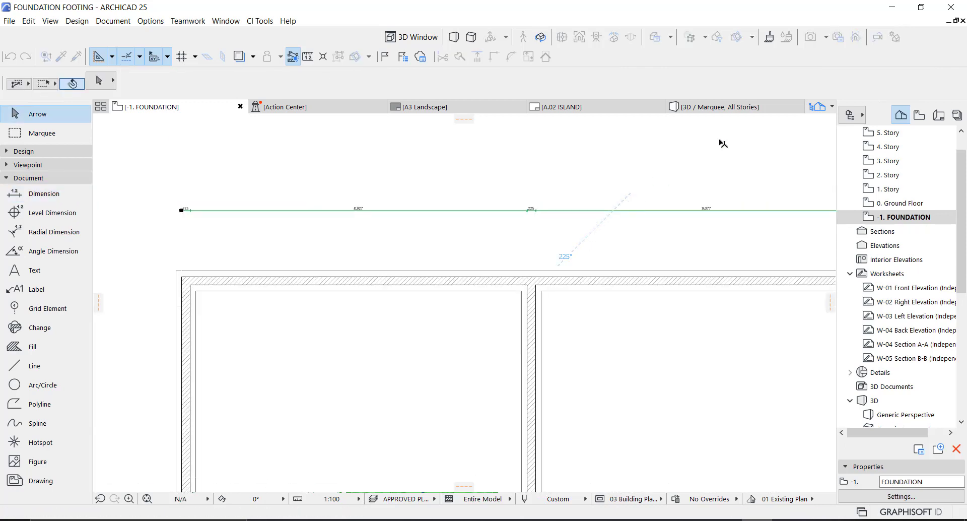
{"action": "left_click_drag", "start_coordinate": [734, 87], "coordinate": [729, 96]}
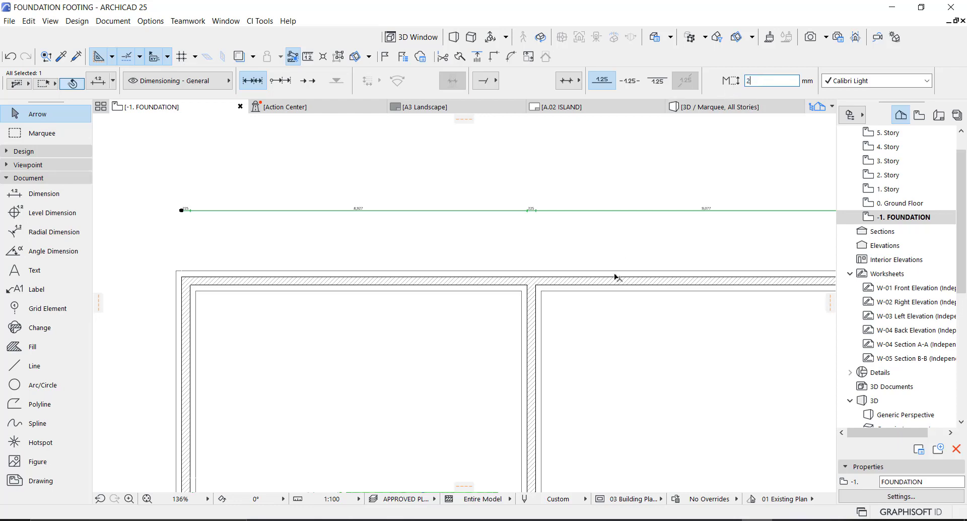
{"action": "left_click", "coordinate": [585, 358]}
{"action": "scroll", "coordinate": [491, 291], "scroll_direction": "down", "scroll_amount": 4}
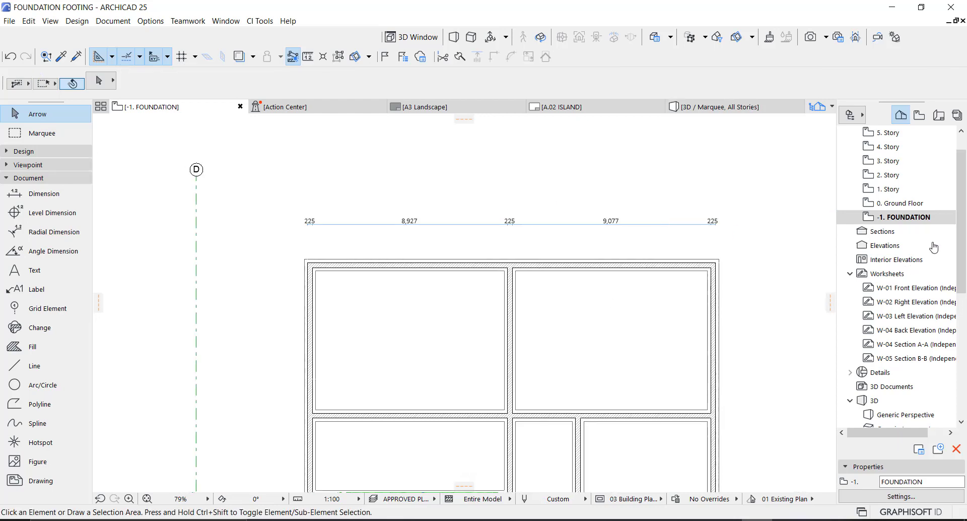
Open the 0. Ground Floor story plan
{"action": "scroll", "coordinate": [571, 372], "scroll_direction": "down", "scroll_amount": 3}
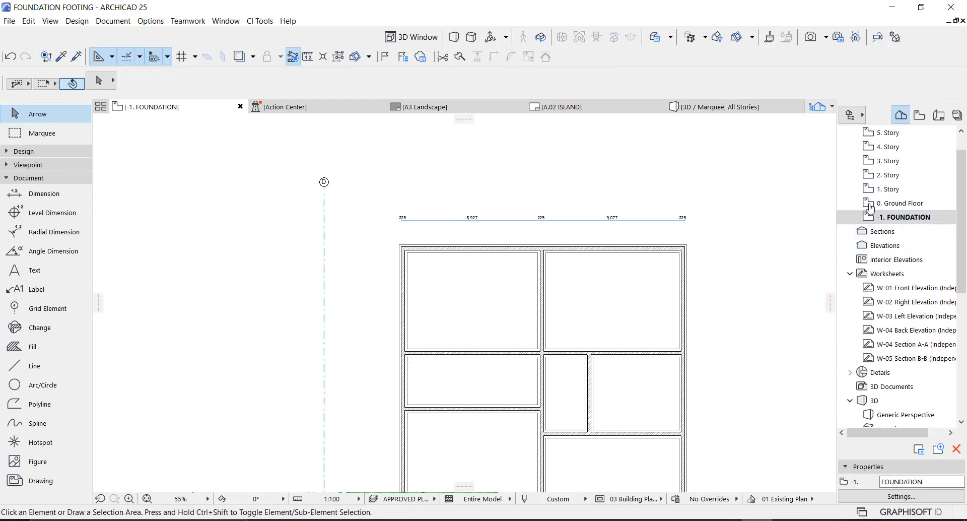
{"action": "left_click", "coordinate": [894, 203]}
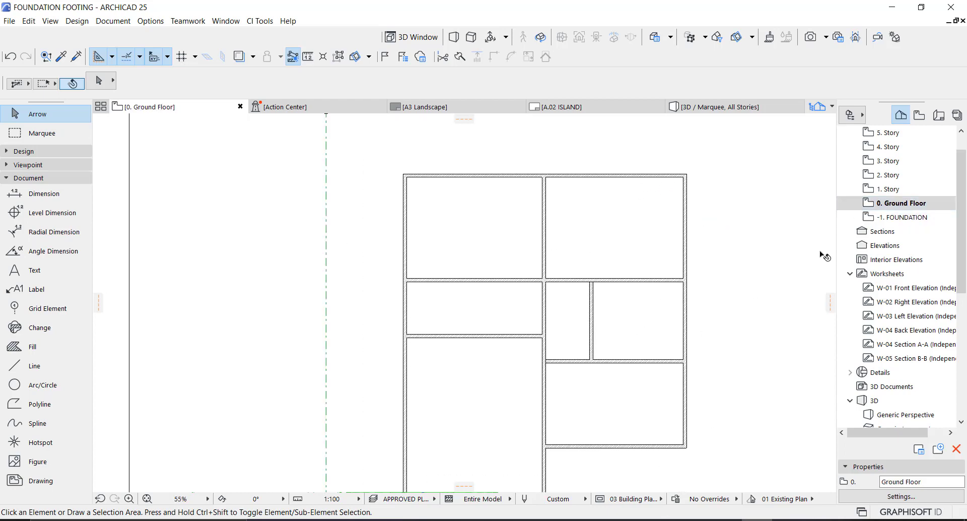
{"action": "key", "text": "F3"}
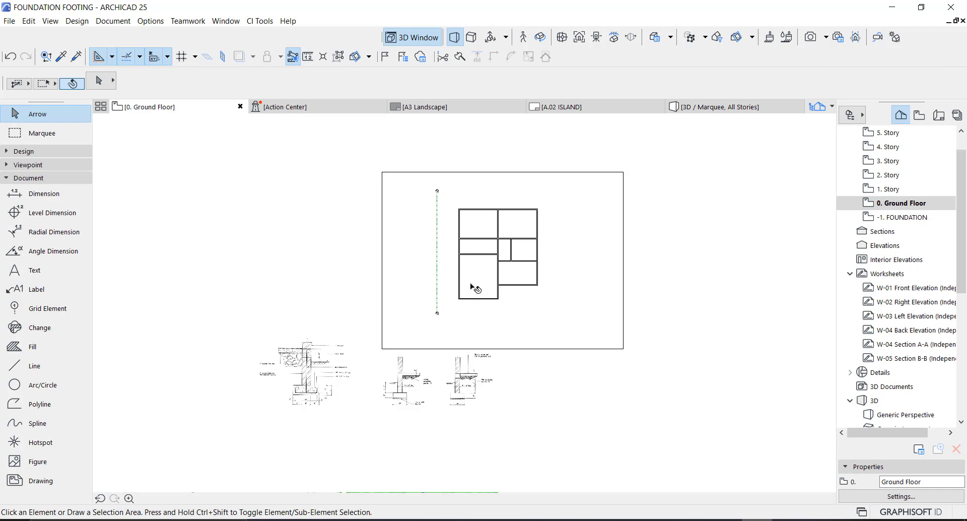
Draw a horizontal section line across the whole building through its lower rooms and open that section with the current view settings
{"action": "left_click", "coordinate": [51, 177]}
{"action": "left_click", "coordinate": [48, 164]}
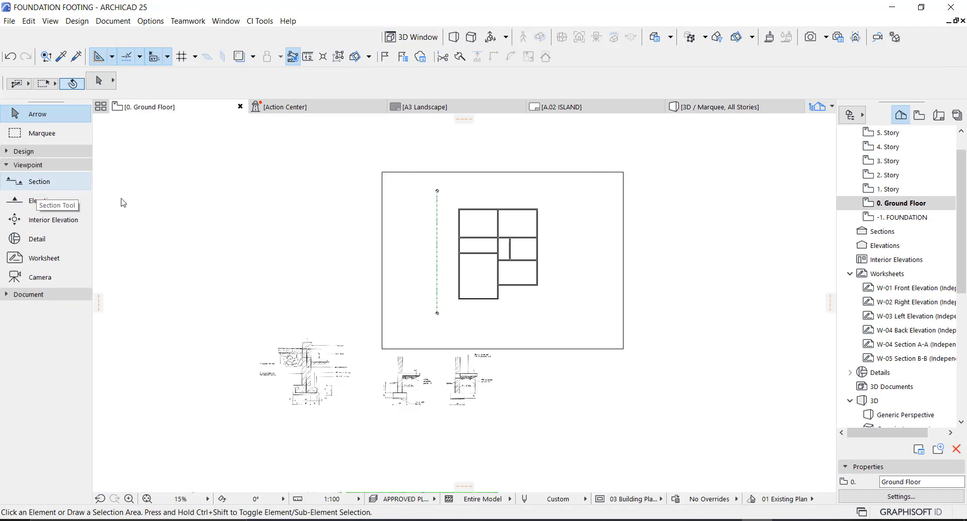
{"action": "scroll", "coordinate": [445, 267], "scroll_direction": "up", "scroll_amount": 3}
{"action": "left_click", "coordinate": [448, 272]}
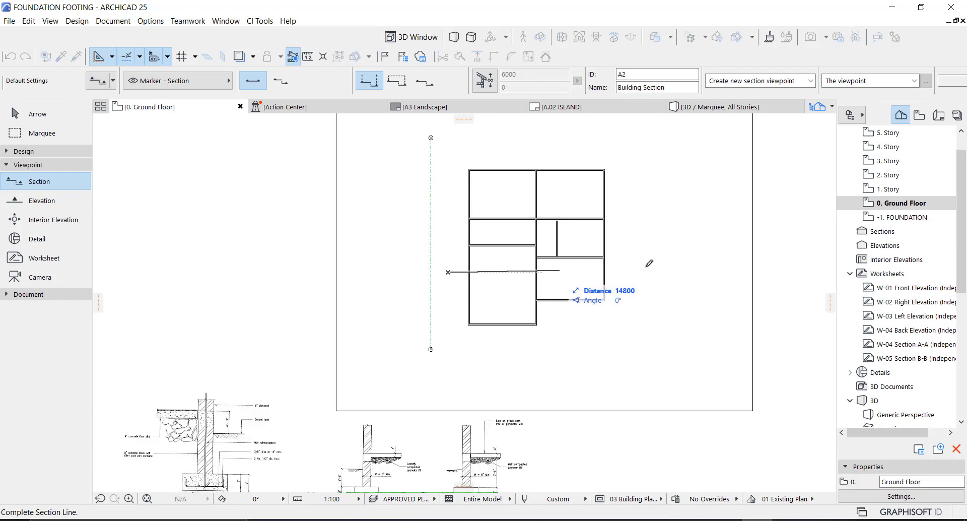
{"action": "left_click", "coordinate": [648, 218]}
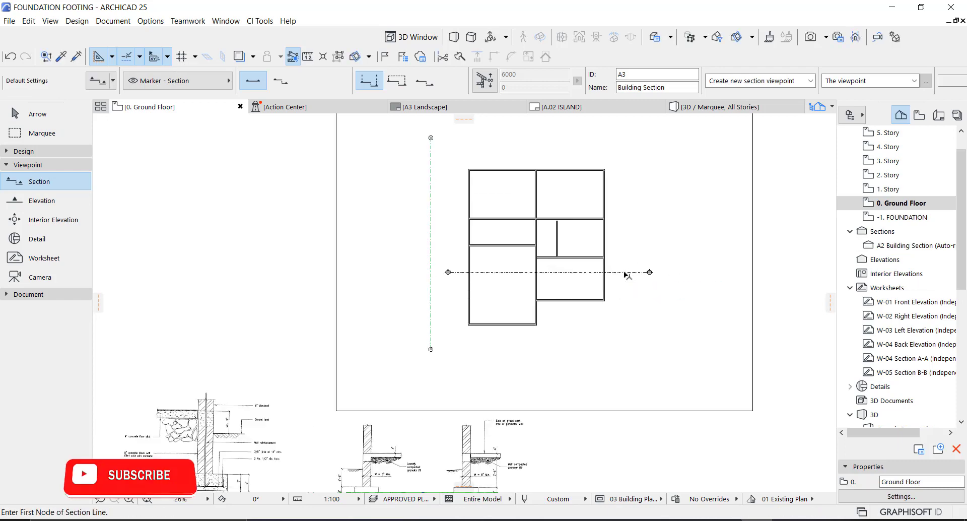
{"action": "key", "text": "Escape"}
{"action": "right_click", "coordinate": [629, 236]}
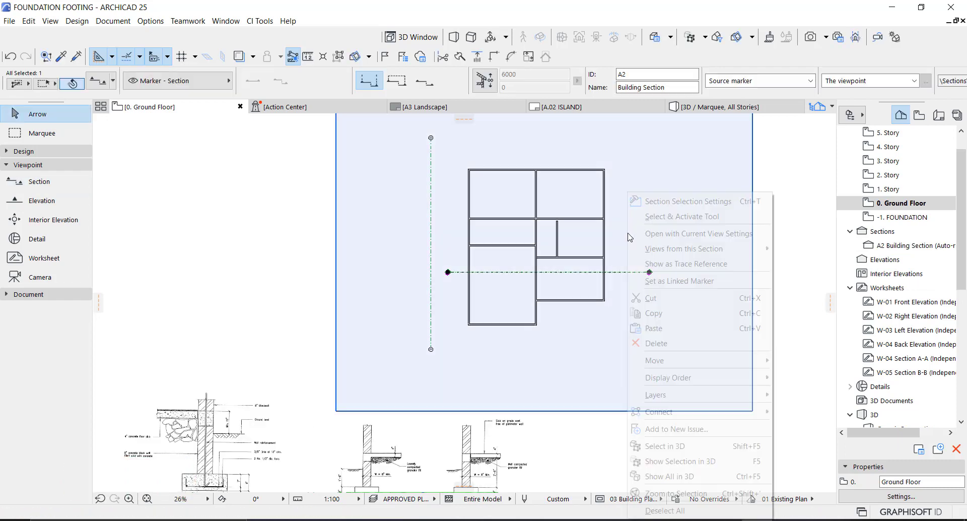
{"action": "left_click", "coordinate": [665, 239]}
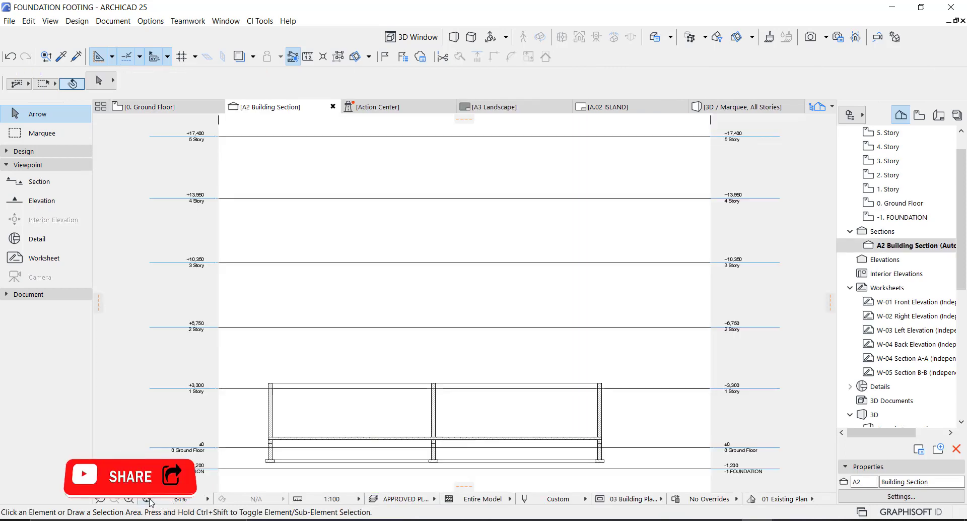
Examine the cut footings, foundation walls and floor slab along the building section and return to the ground floor plan
{"action": "scroll", "coordinate": [240, 319], "scroll_direction": "down", "scroll_amount": 5}
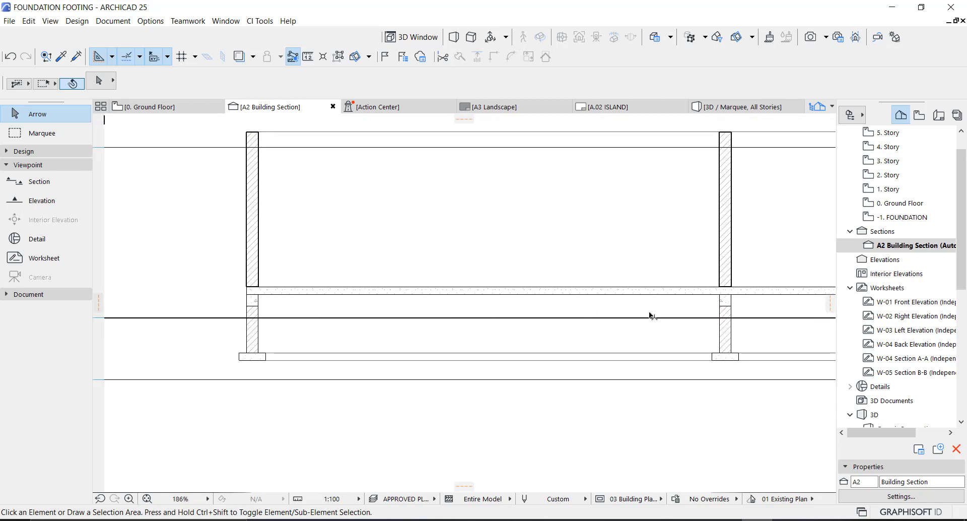
{"action": "middle_click_drag", "start_coordinate": [652, 315], "coordinate": [410, 312]}
{"action": "middle_click_drag", "start_coordinate": [450, 284], "coordinate": [213, 272]}
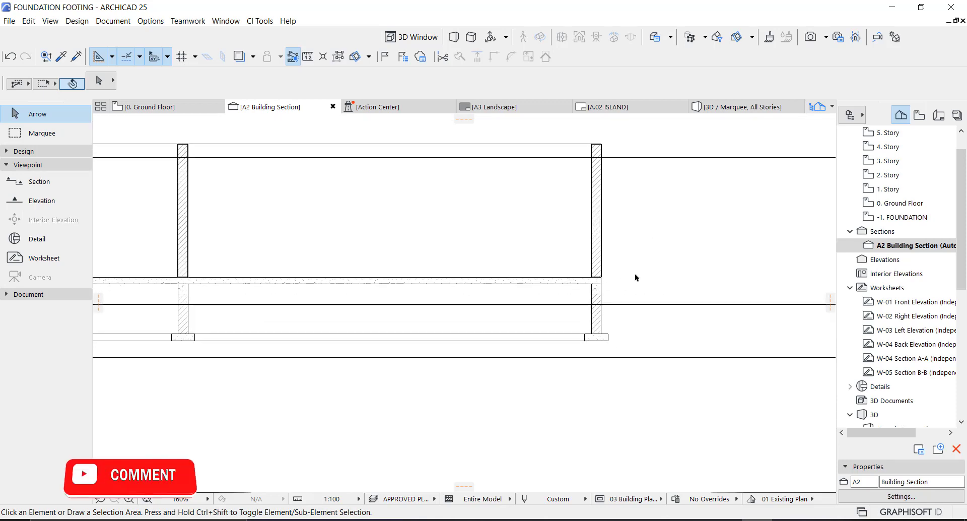
{"action": "middle_click_drag", "start_coordinate": [611, 201], "coordinate": [578, 233]}
{"action": "scroll", "coordinate": [578, 234], "scroll_direction": "down", "scroll_amount": 5}
{"action": "scroll", "coordinate": [486, 305], "scroll_direction": "up", "scroll_amount": 6}
{"action": "middle_click_drag", "start_coordinate": [410, 309], "coordinate": [292, 328]}
{"action": "scroll", "coordinate": [421, 307], "scroll_direction": "down", "scroll_amount": 1}
{"action": "scroll", "coordinate": [420, 307], "scroll_direction": "down", "scroll_amount": 4}
{"action": "key", "text": "F2"}
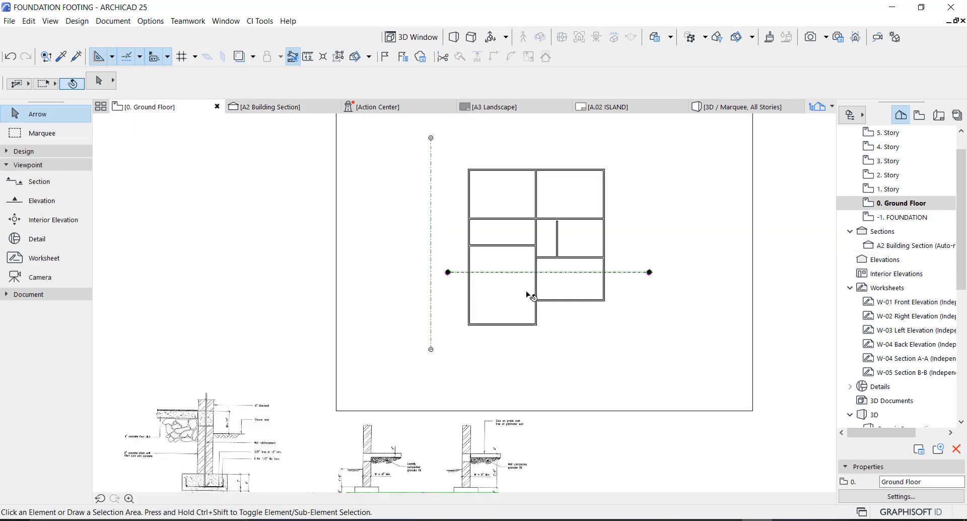